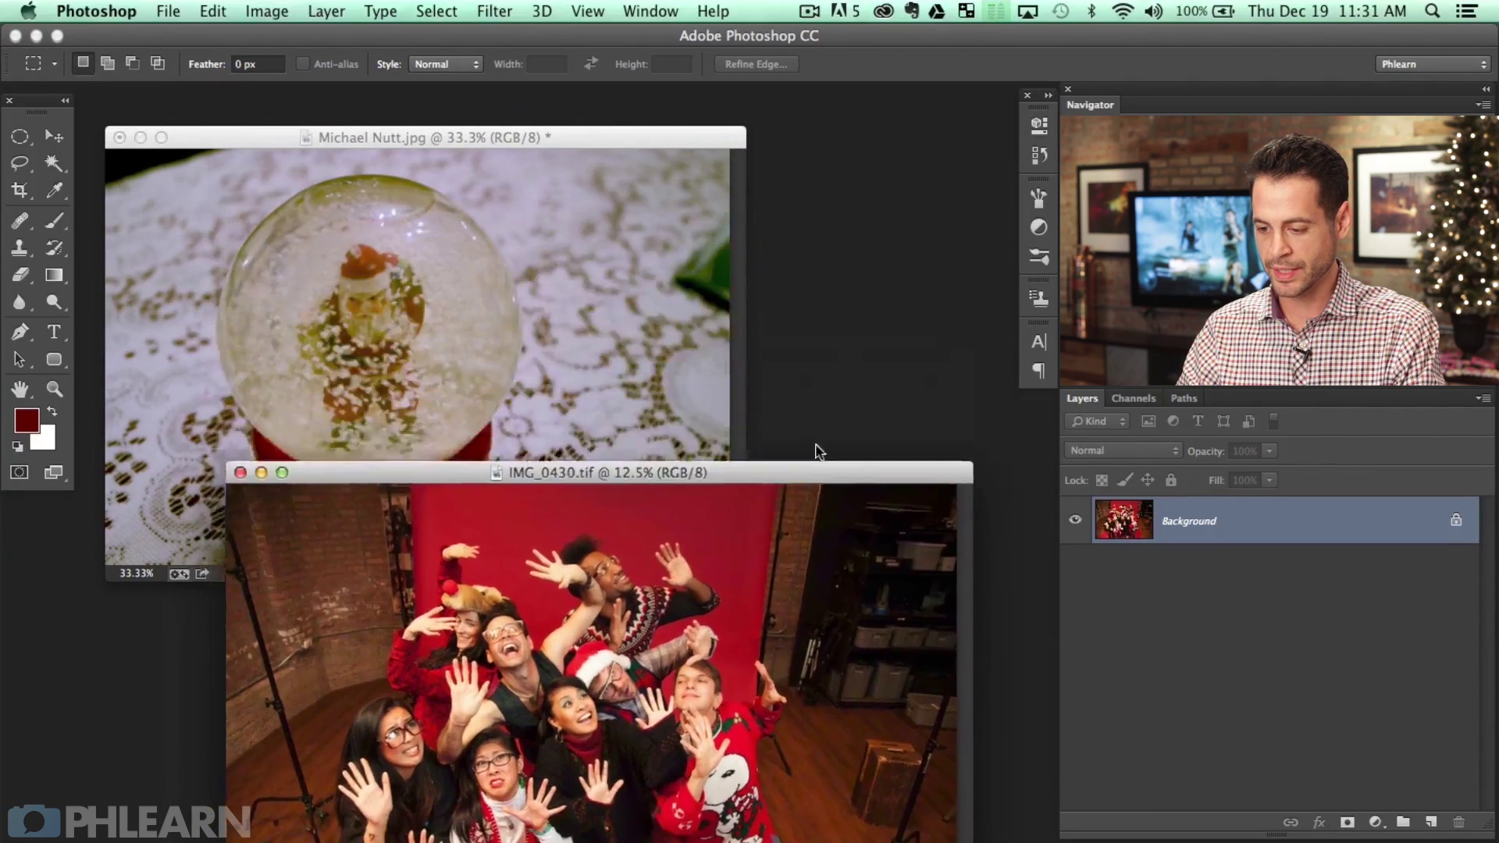
Copy the IMG_0430.tif group photo into the snow globe document as a new layer above the globe picture.
{"action": "left_click", "coordinate": [535, 147]}
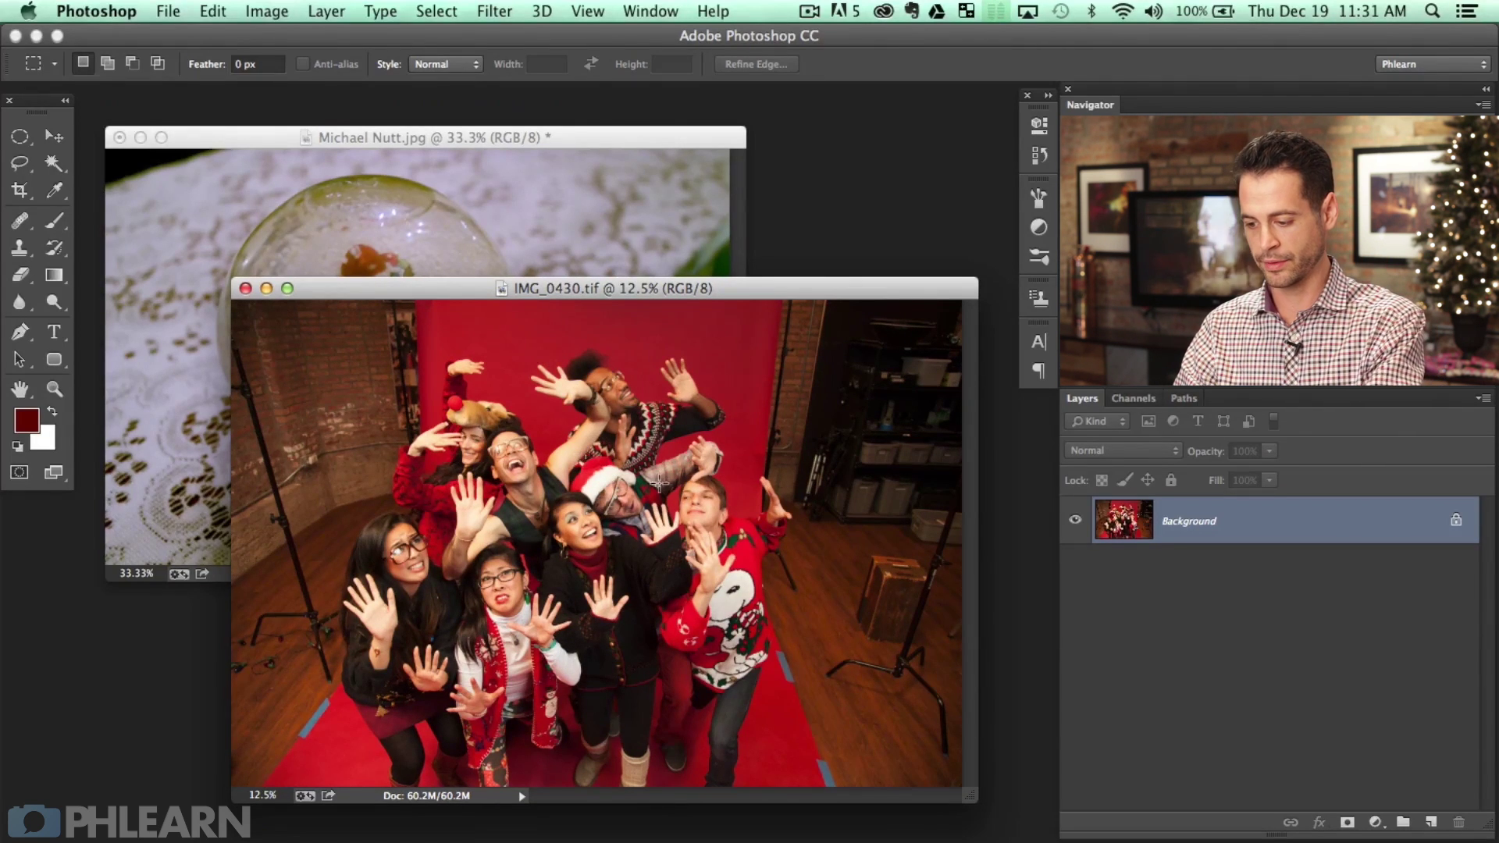
{"action": "left_click_drag", "start_coordinate": [608, 146], "coordinate": [608, 151]}
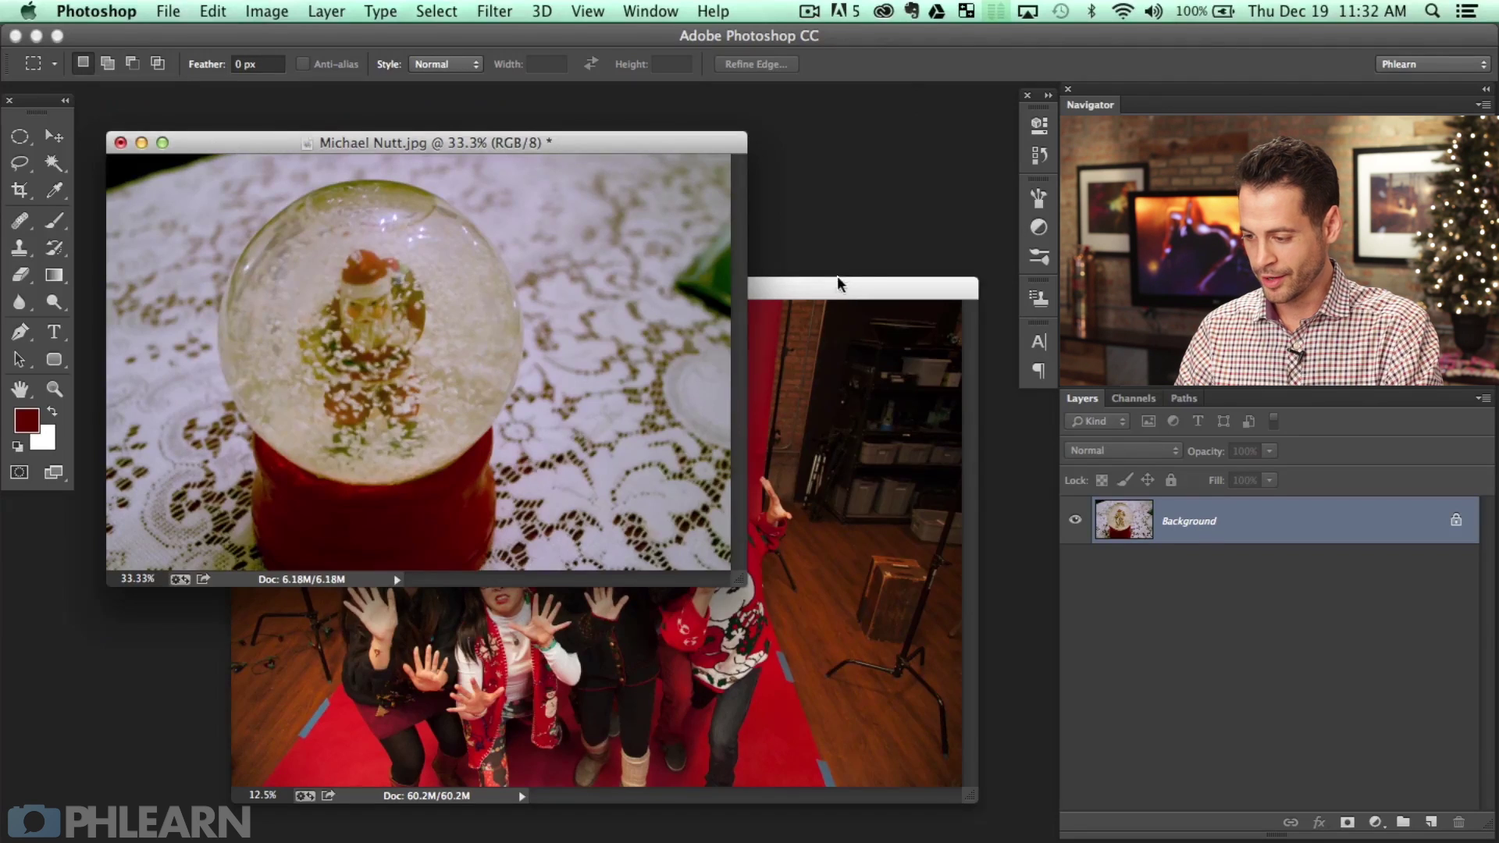
{"action": "left_click_drag", "start_coordinate": [837, 283], "coordinate": [832, 279]}
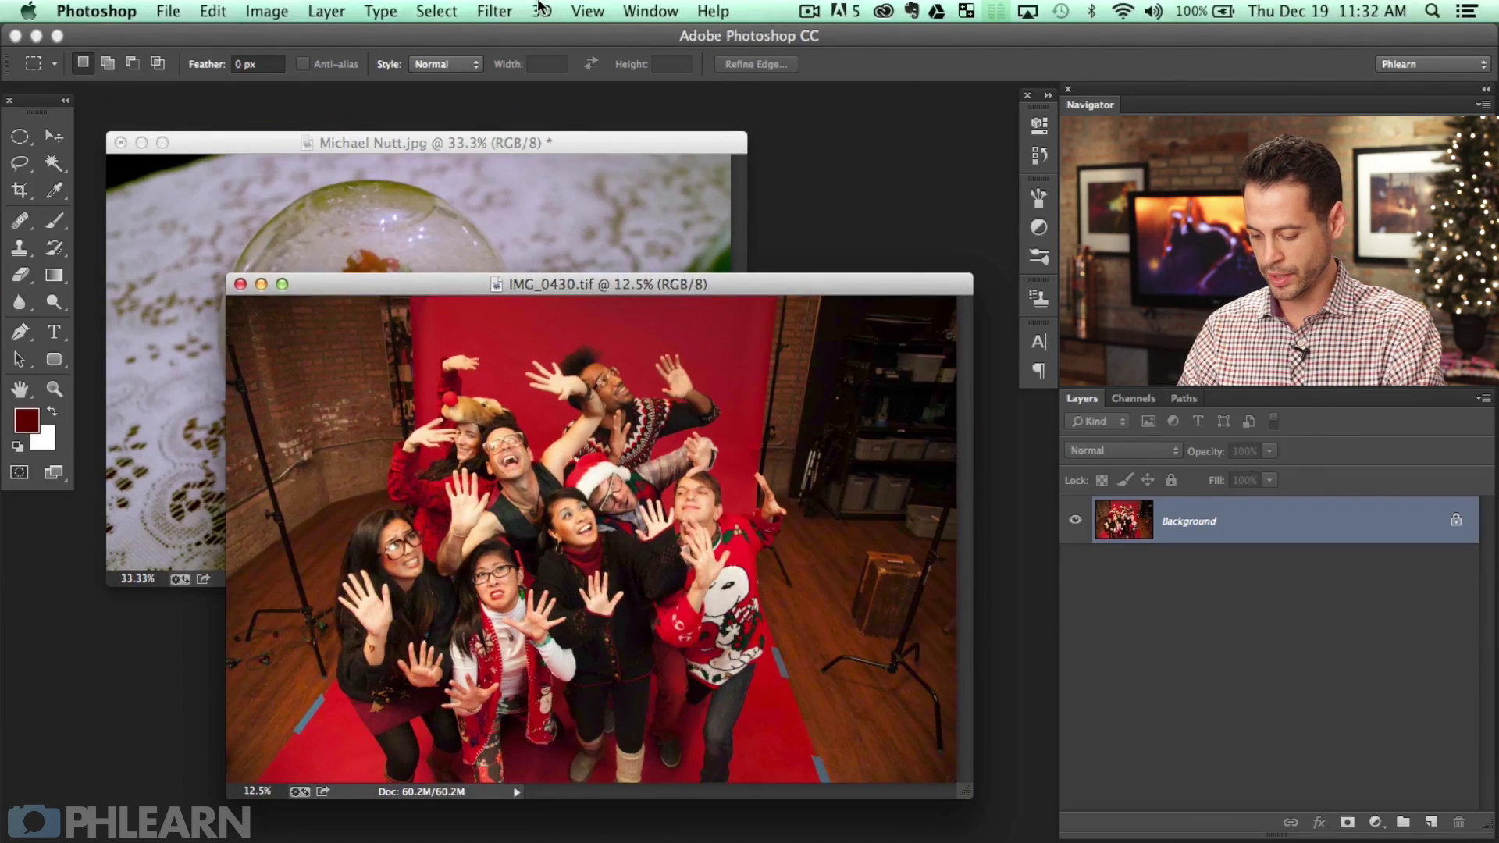
{"action": "key", "text": "v"}
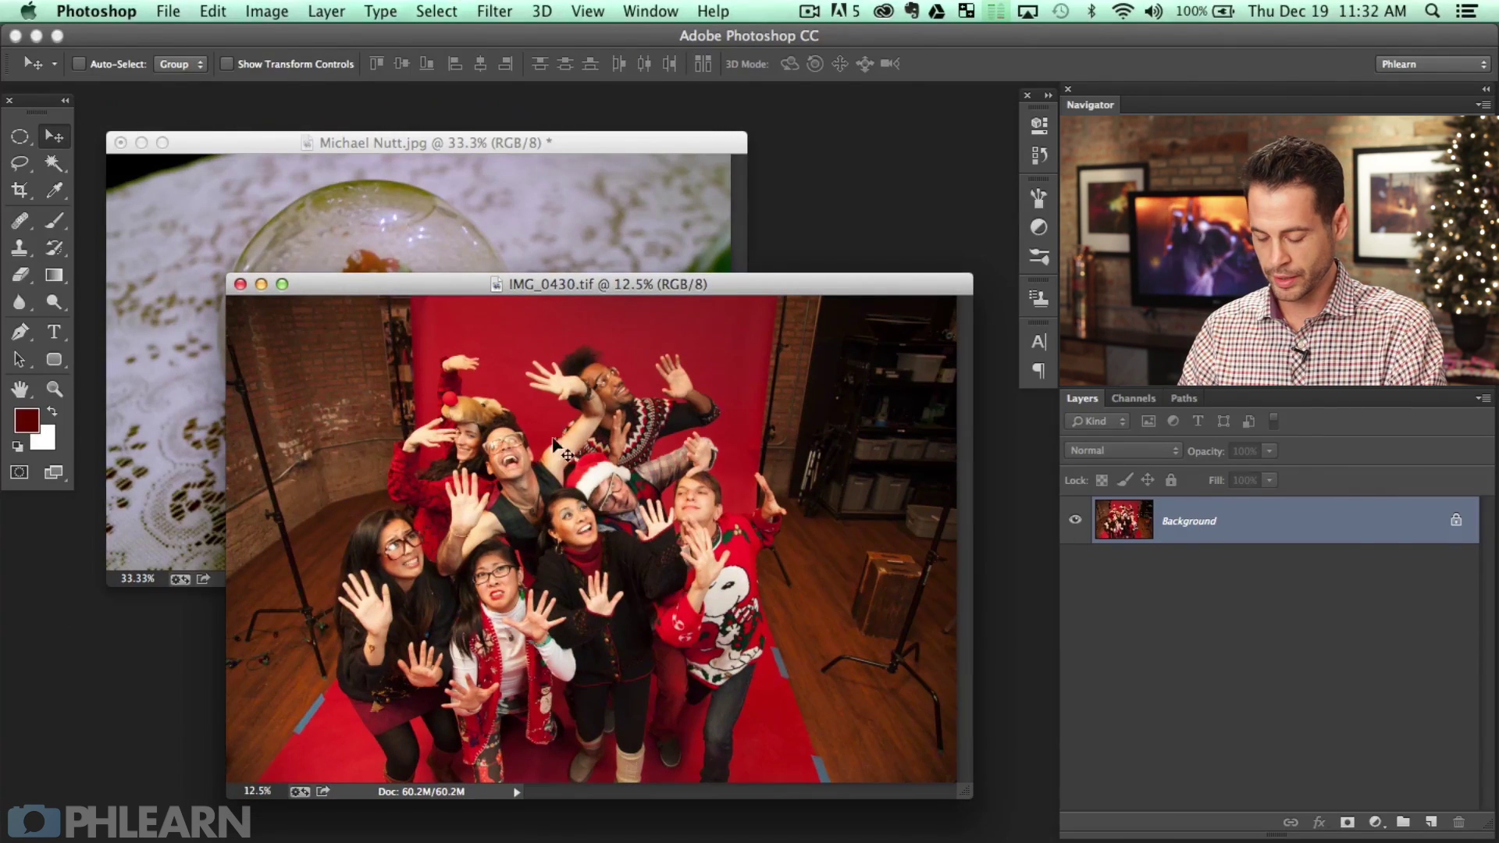
{"action": "left_click_drag", "start_coordinate": [582, 538], "coordinate": [529, 344]}
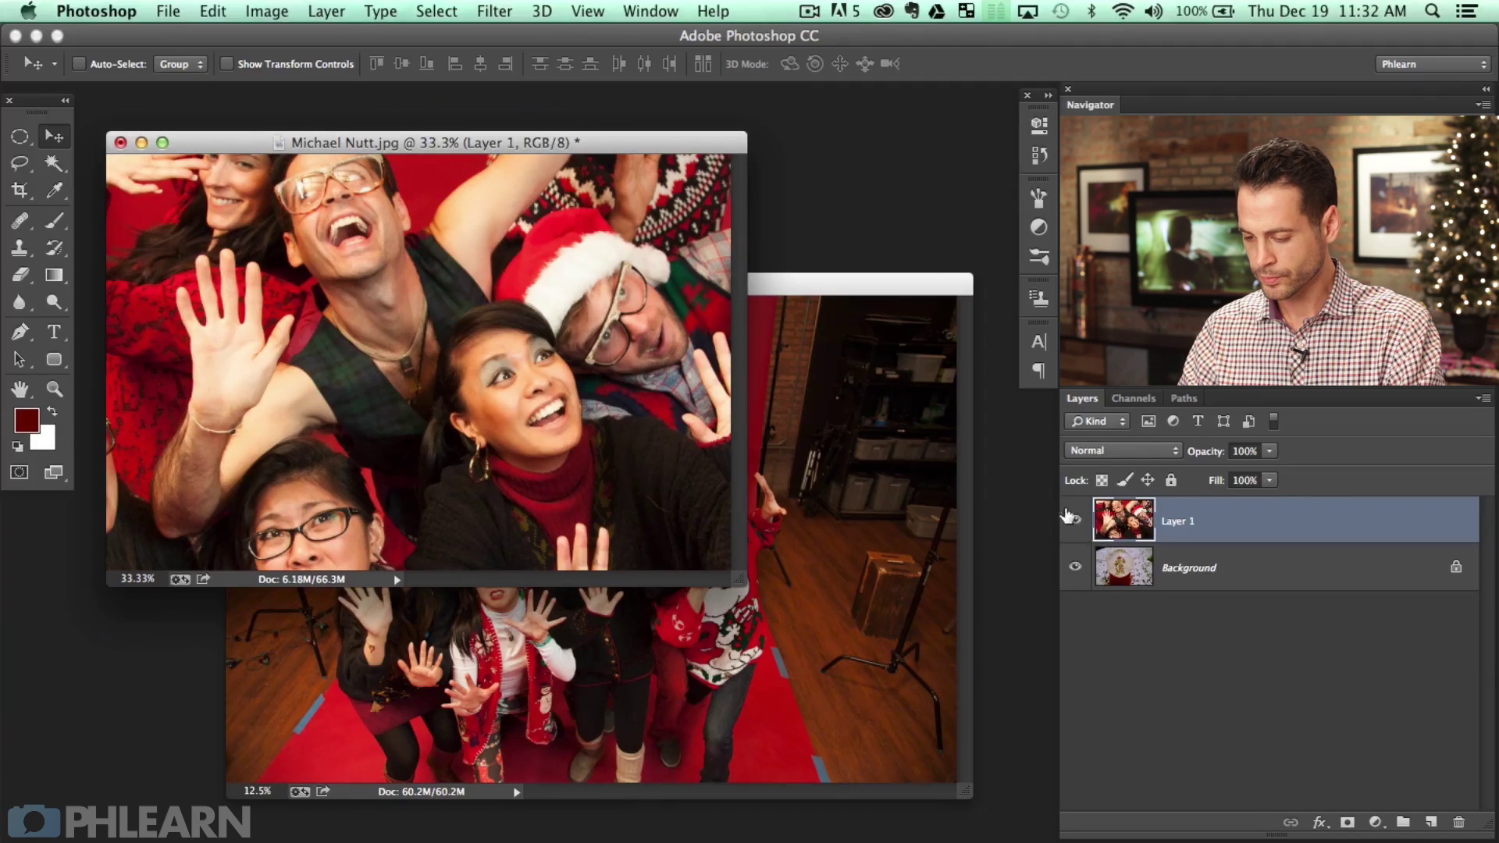
Hide the group photo layer in full-screen view and draw an elliptical selection tightly around the snow globe's glass ball.
{"action": "key", "text": "f"}
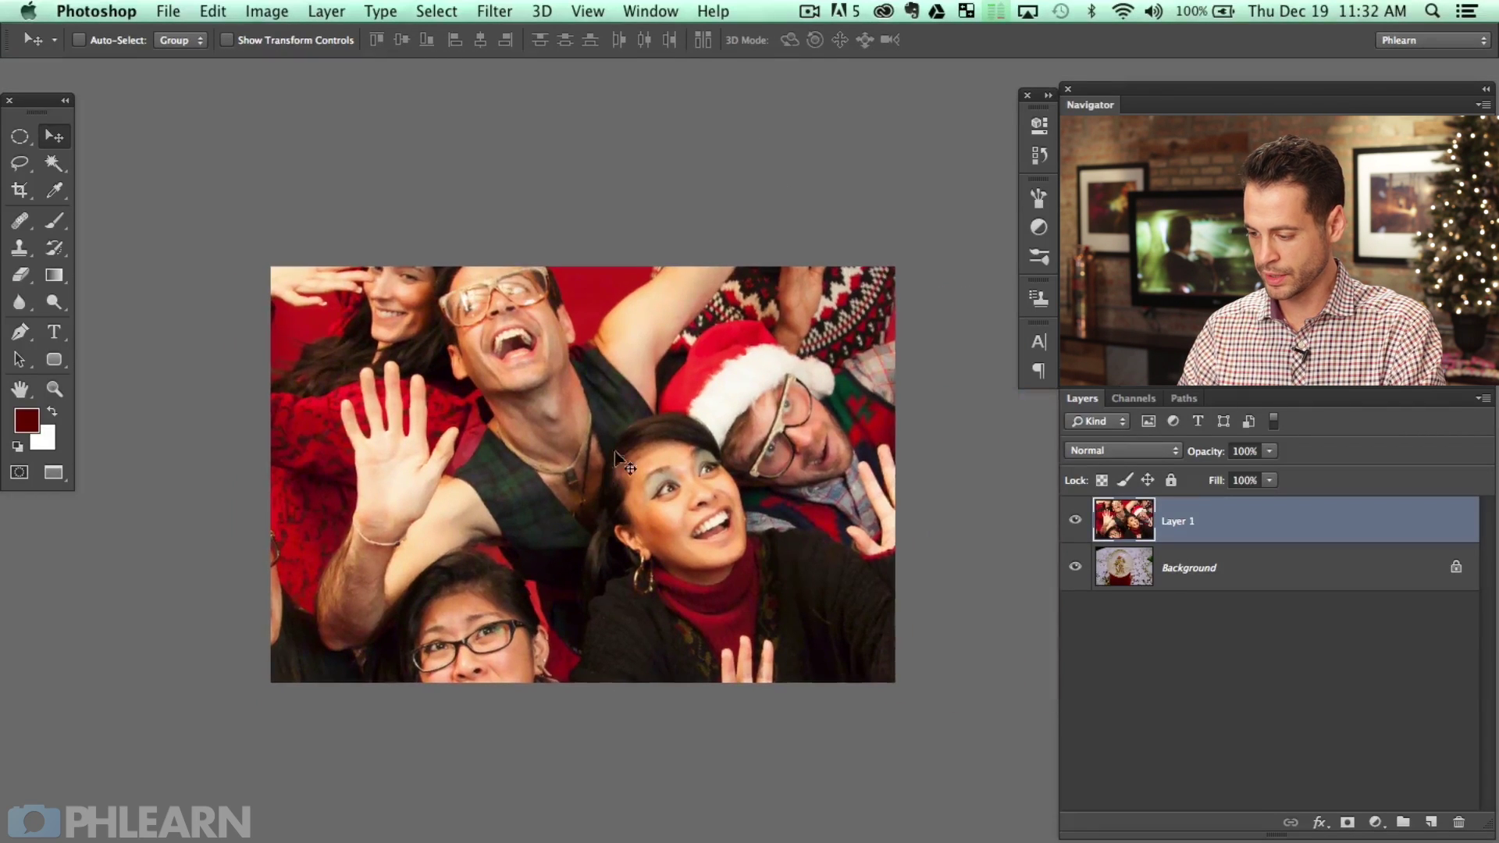
{"action": "key", "text": "super+plus"}
{"action": "left_click_drag", "start_coordinate": [524, 562], "coordinate": [564, 541]}
{"action": "left_click_drag", "start_coordinate": [787, 473], "coordinate": [797, 487]}
{"action": "left_click", "coordinate": [1075, 521]}
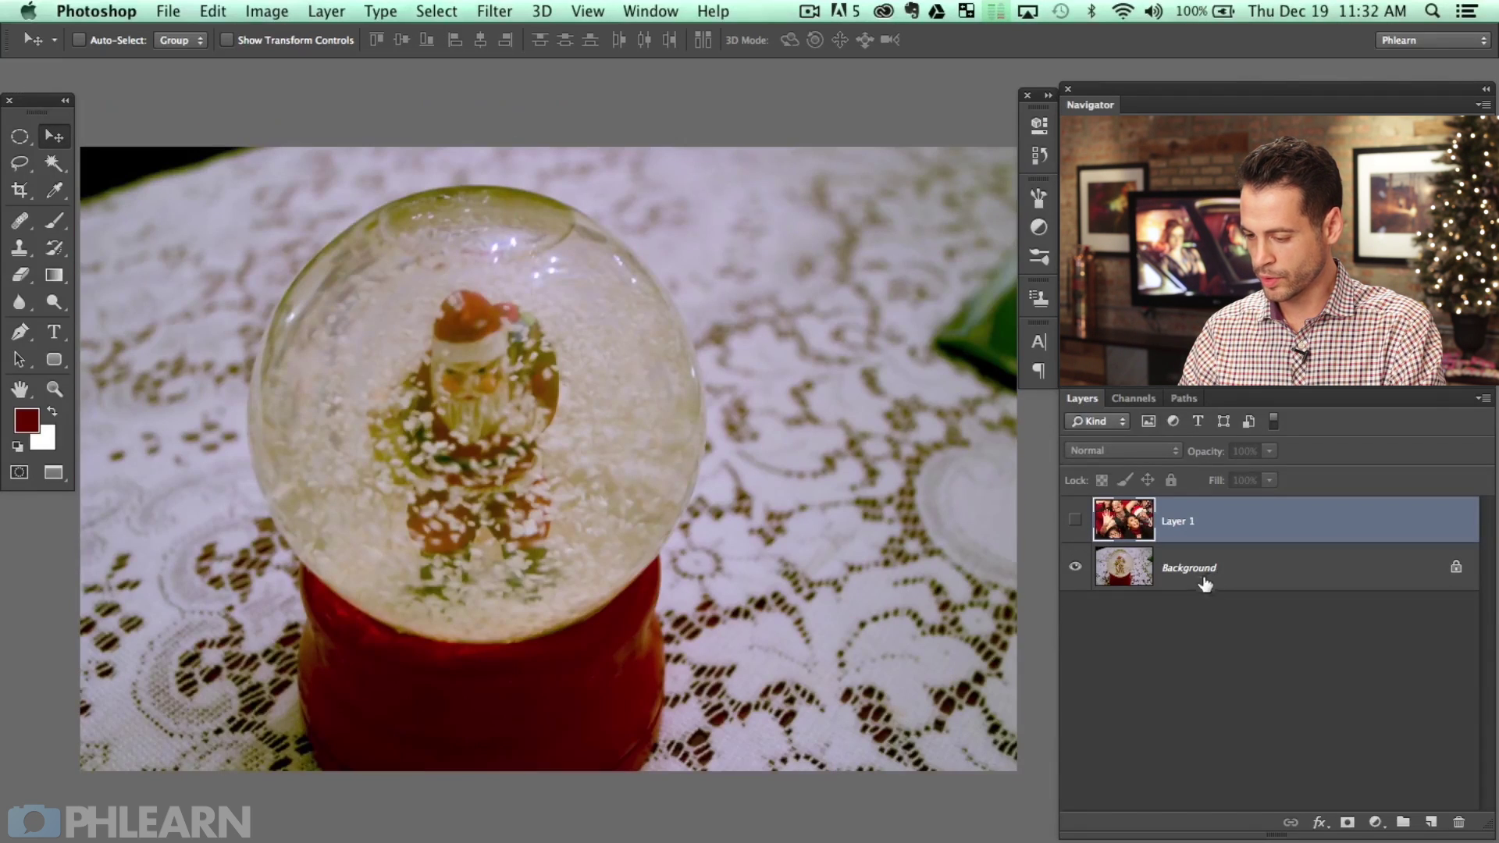
{"action": "left_click", "coordinate": [19, 136]}
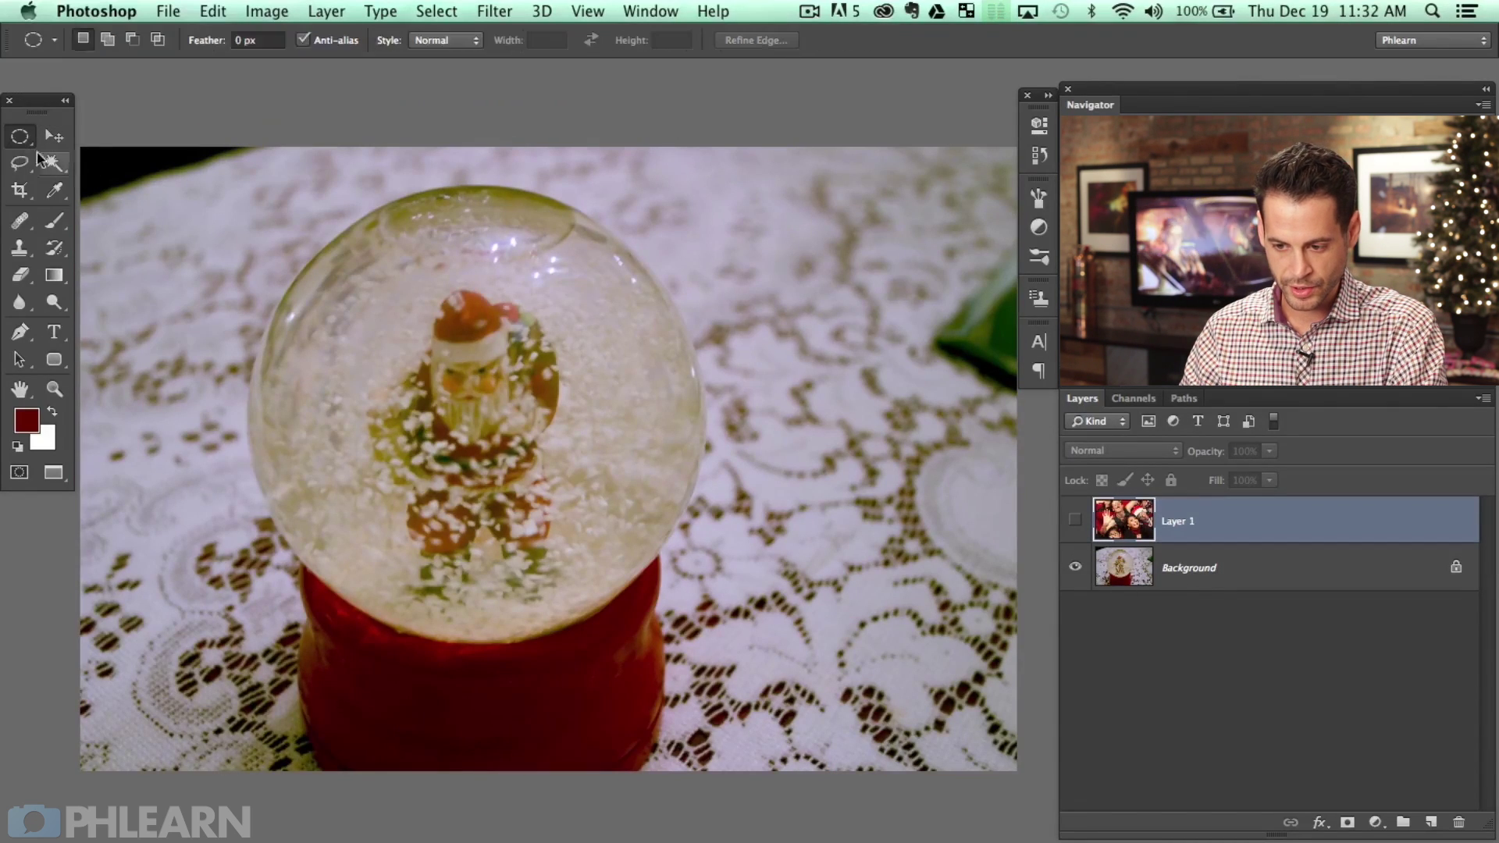
{"action": "left_click_drag", "start_coordinate": [329, 229], "coordinate": [701, 641]}
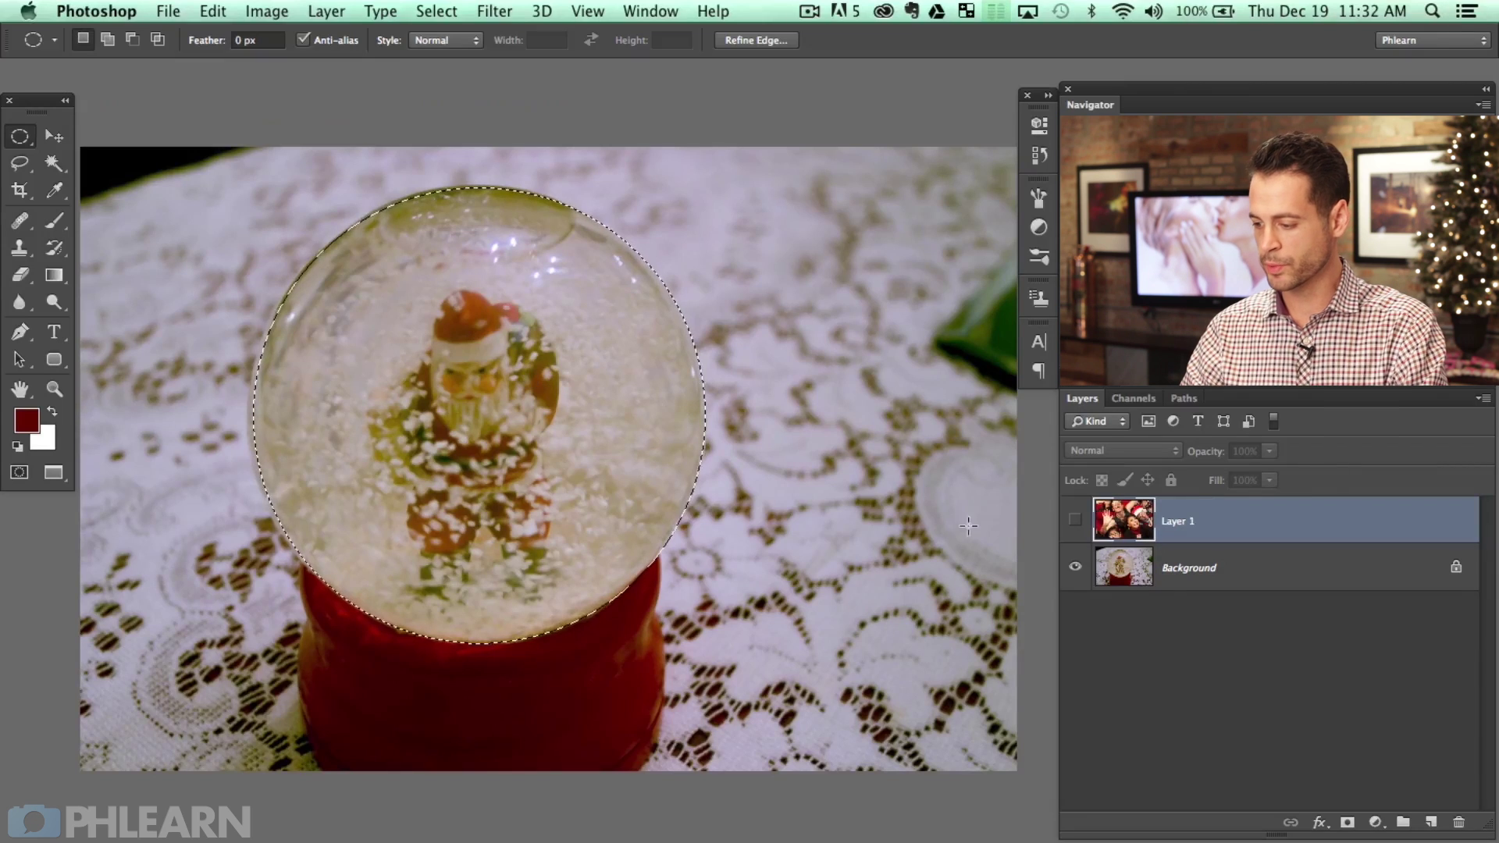
Show the group photo layer again, mask it to the circular selection and unlink the mask from the photo.
{"action": "left_click", "coordinate": [1076, 520]}
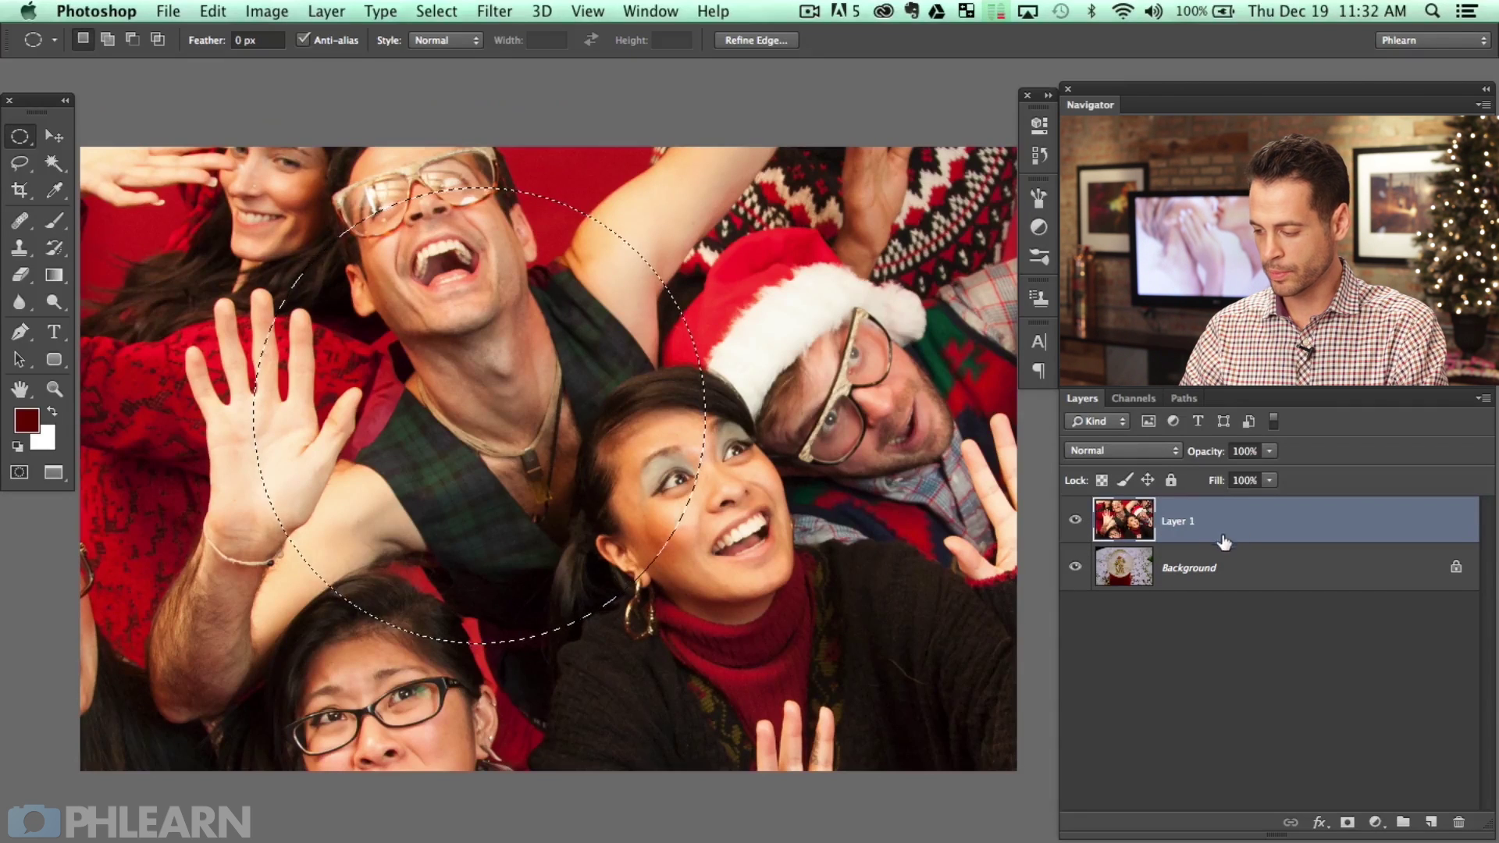
{"action": "left_click", "coordinate": [1348, 823]}
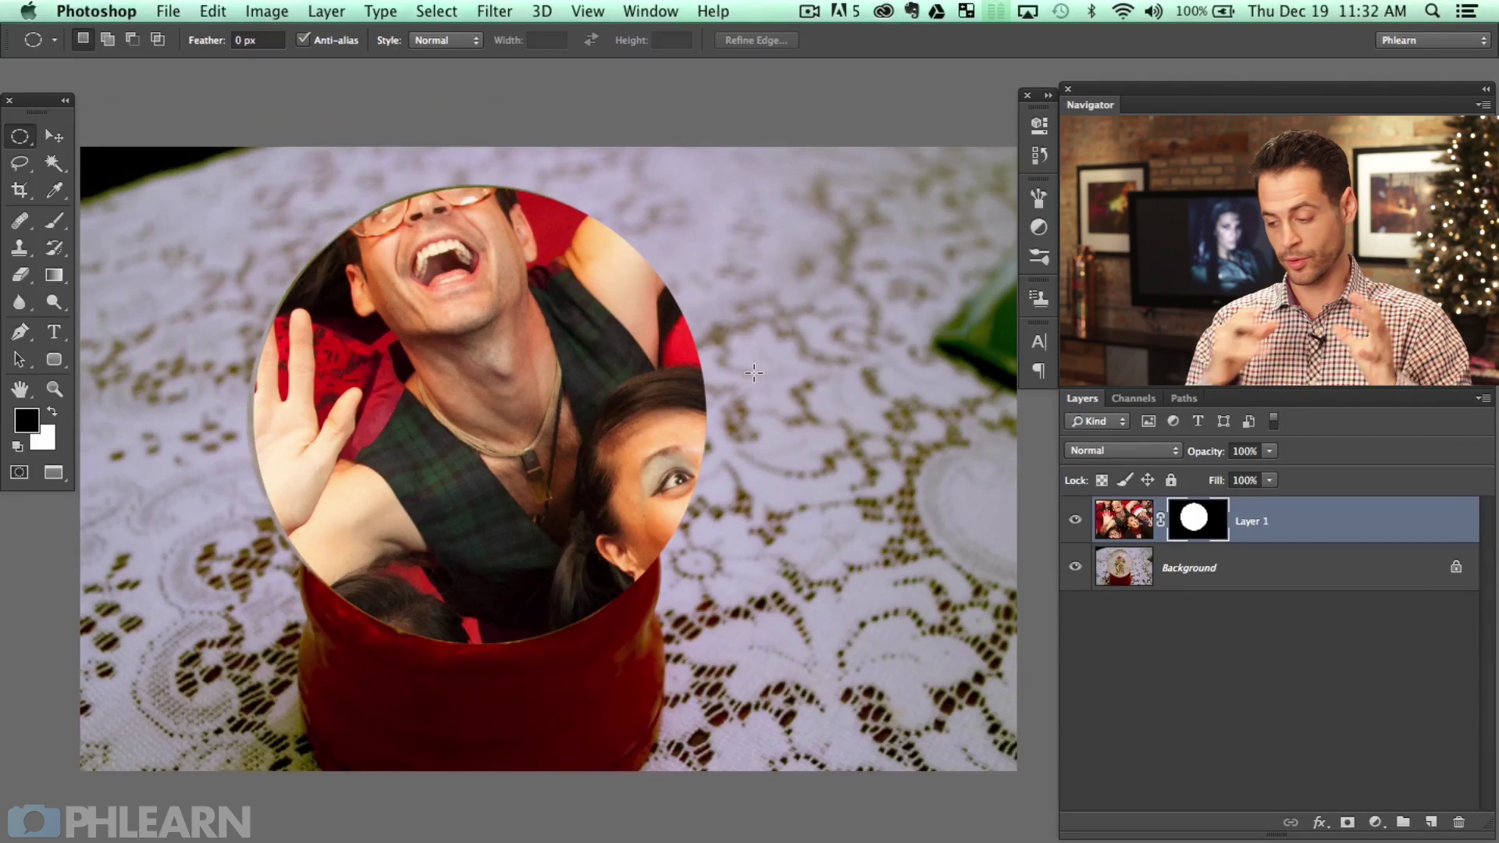
{"action": "left_click", "coordinate": [1139, 529]}
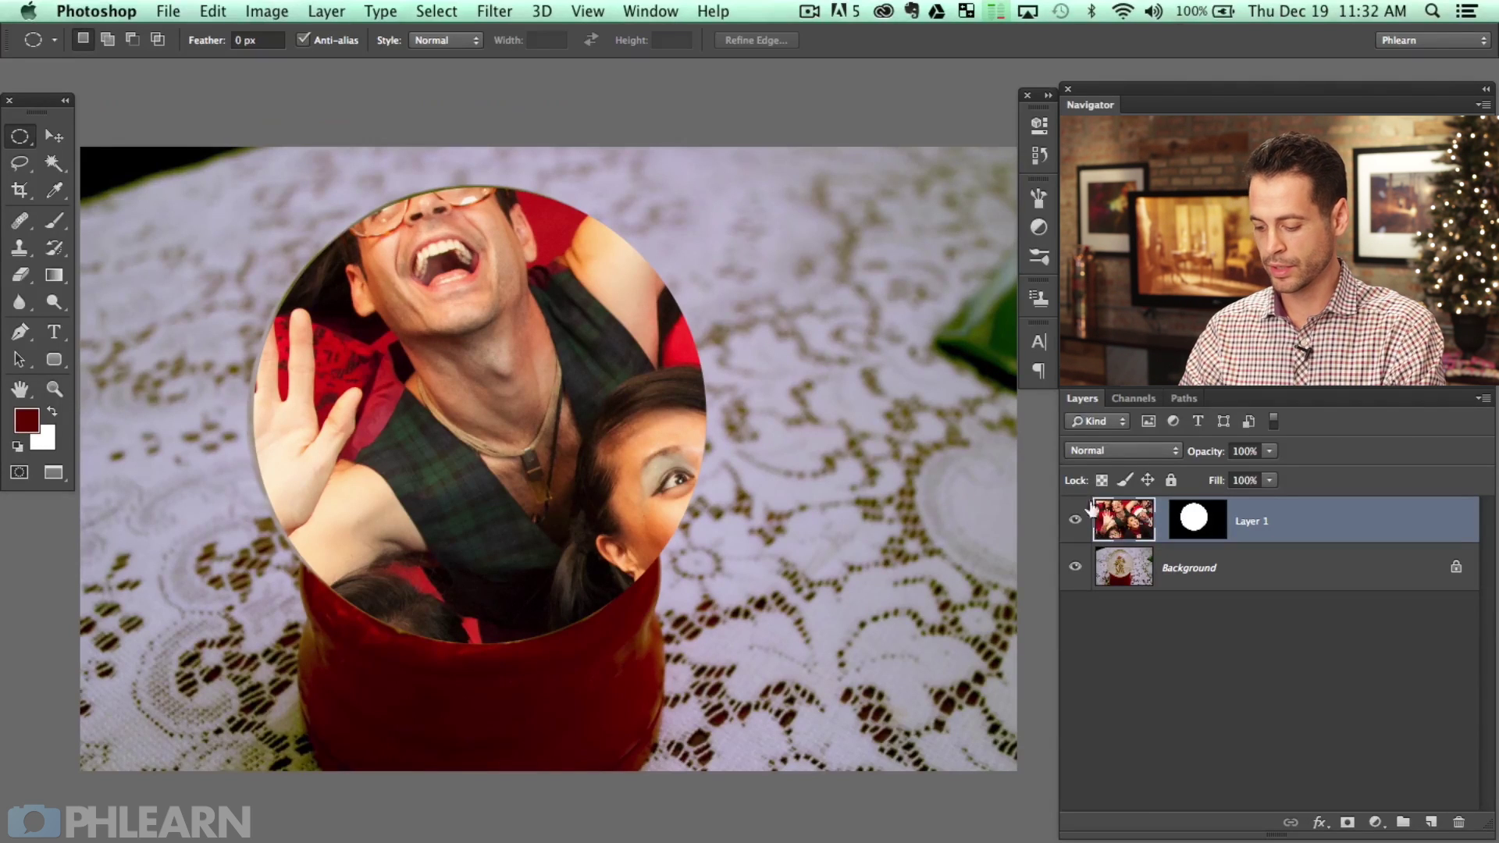
{"action": "key", "text": "ctrl+t"}
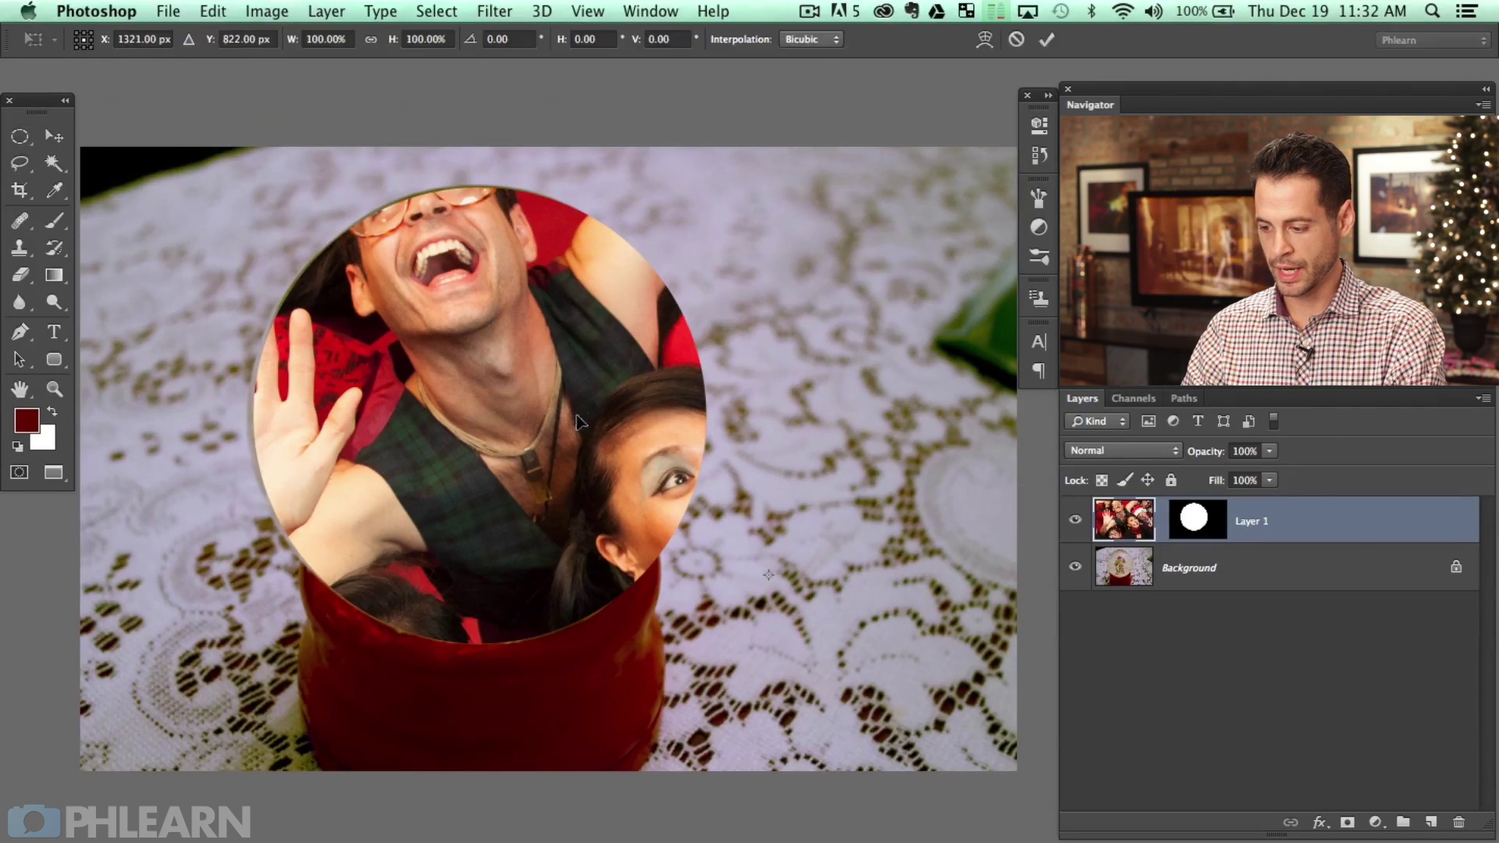
{"action": "left_click_drag", "start_coordinate": [756, 569], "coordinate": [493, 406]}
{"action": "key", "text": "Return"}
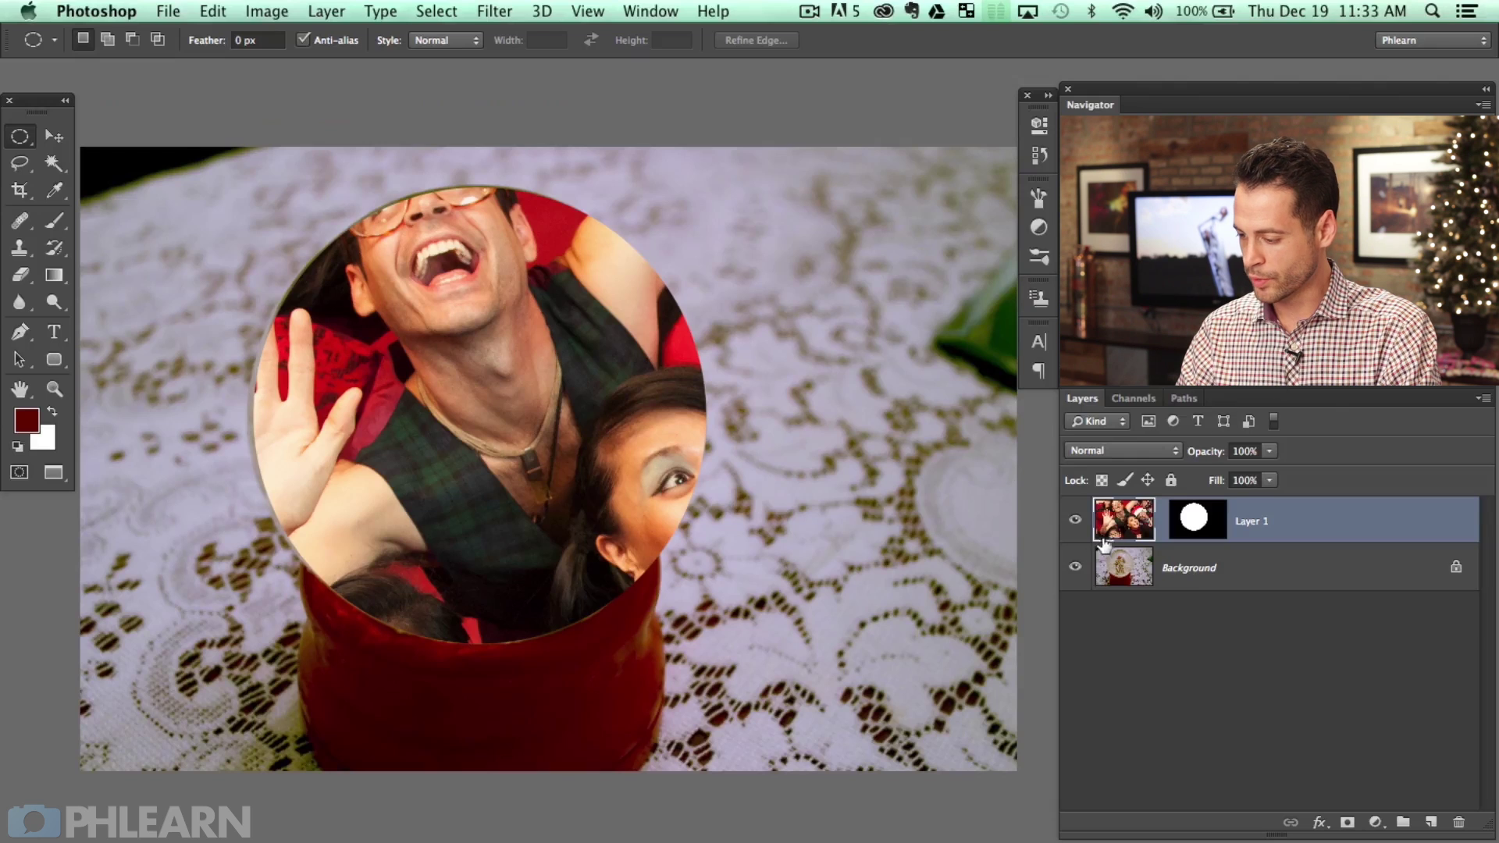
Free-transform the group photo with its reference point at the globe's centre and scale it proportionally to 28%.
{"action": "key", "text": "super+t"}
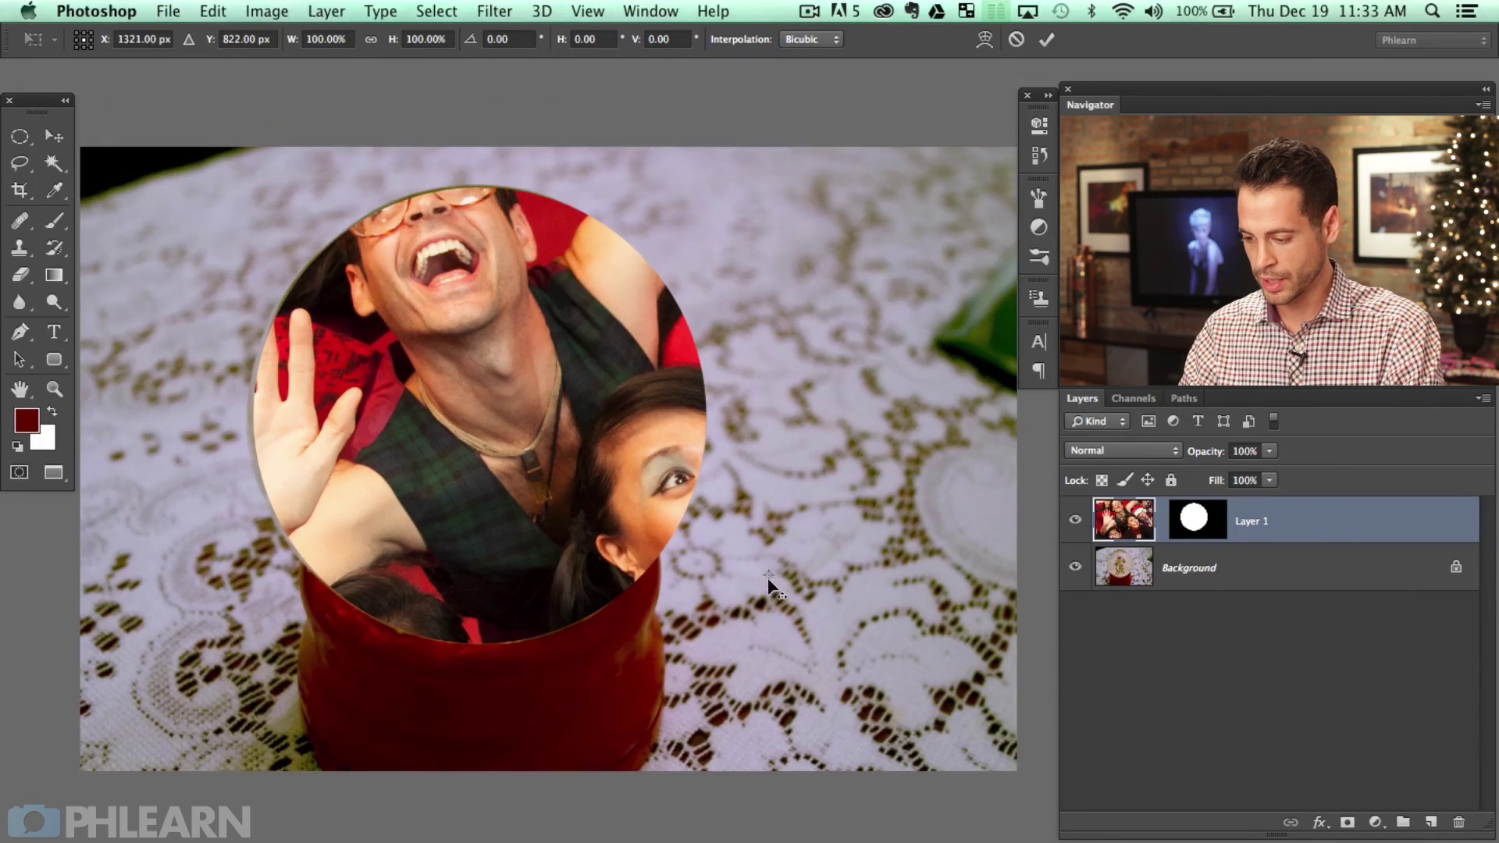
{"action": "left_click_drag", "start_coordinate": [762, 570], "coordinate": [496, 433]}
{"action": "left_click", "coordinate": [373, 40]}
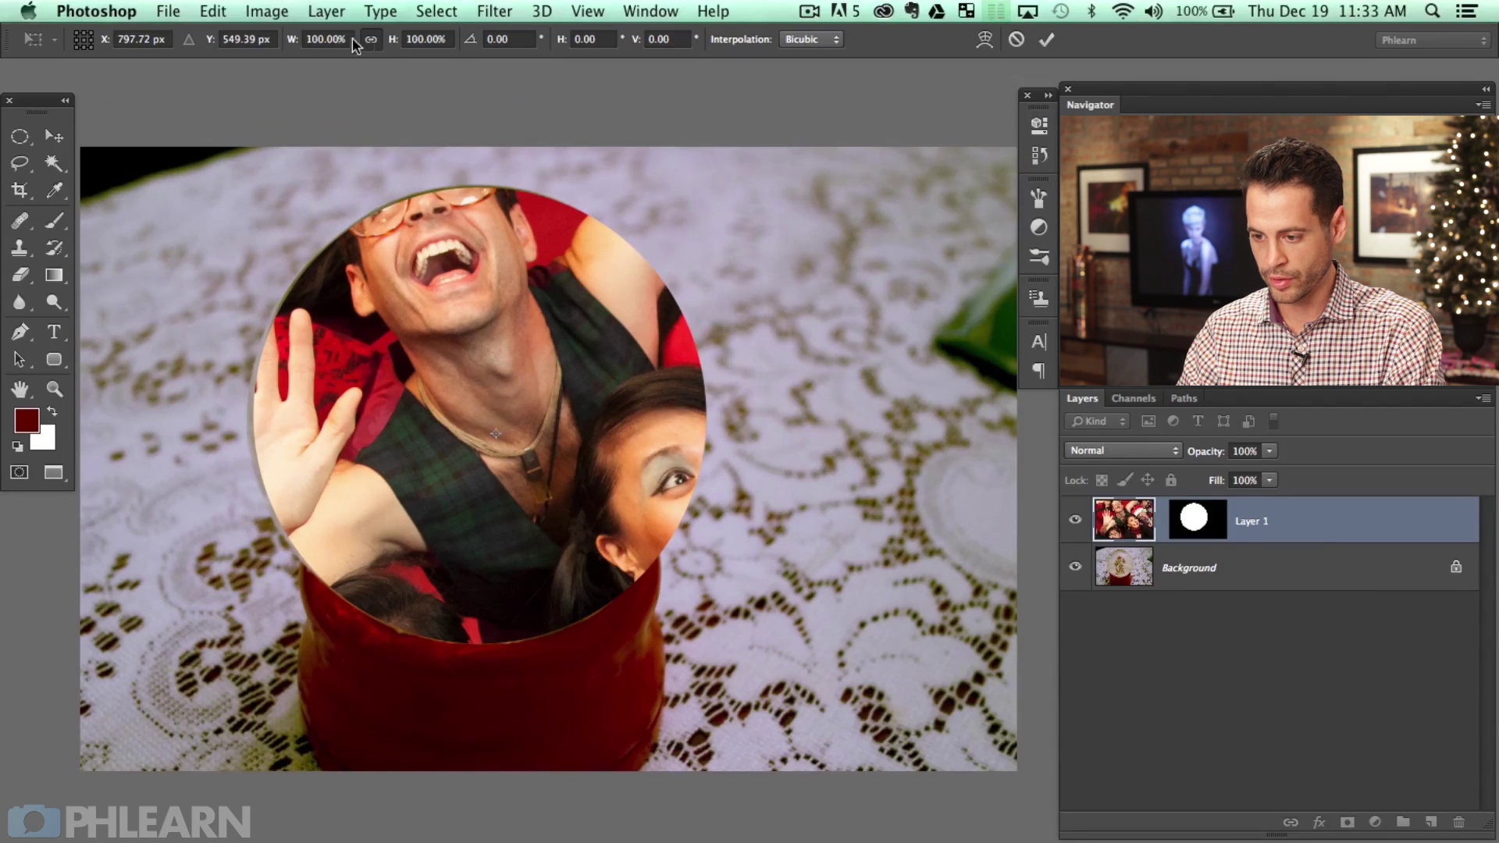
{"action": "left_click_drag", "start_coordinate": [393, 47], "coordinate": [320, 57]}
{"action": "left_click_drag", "start_coordinate": [800, 526], "coordinate": [775, 474]}
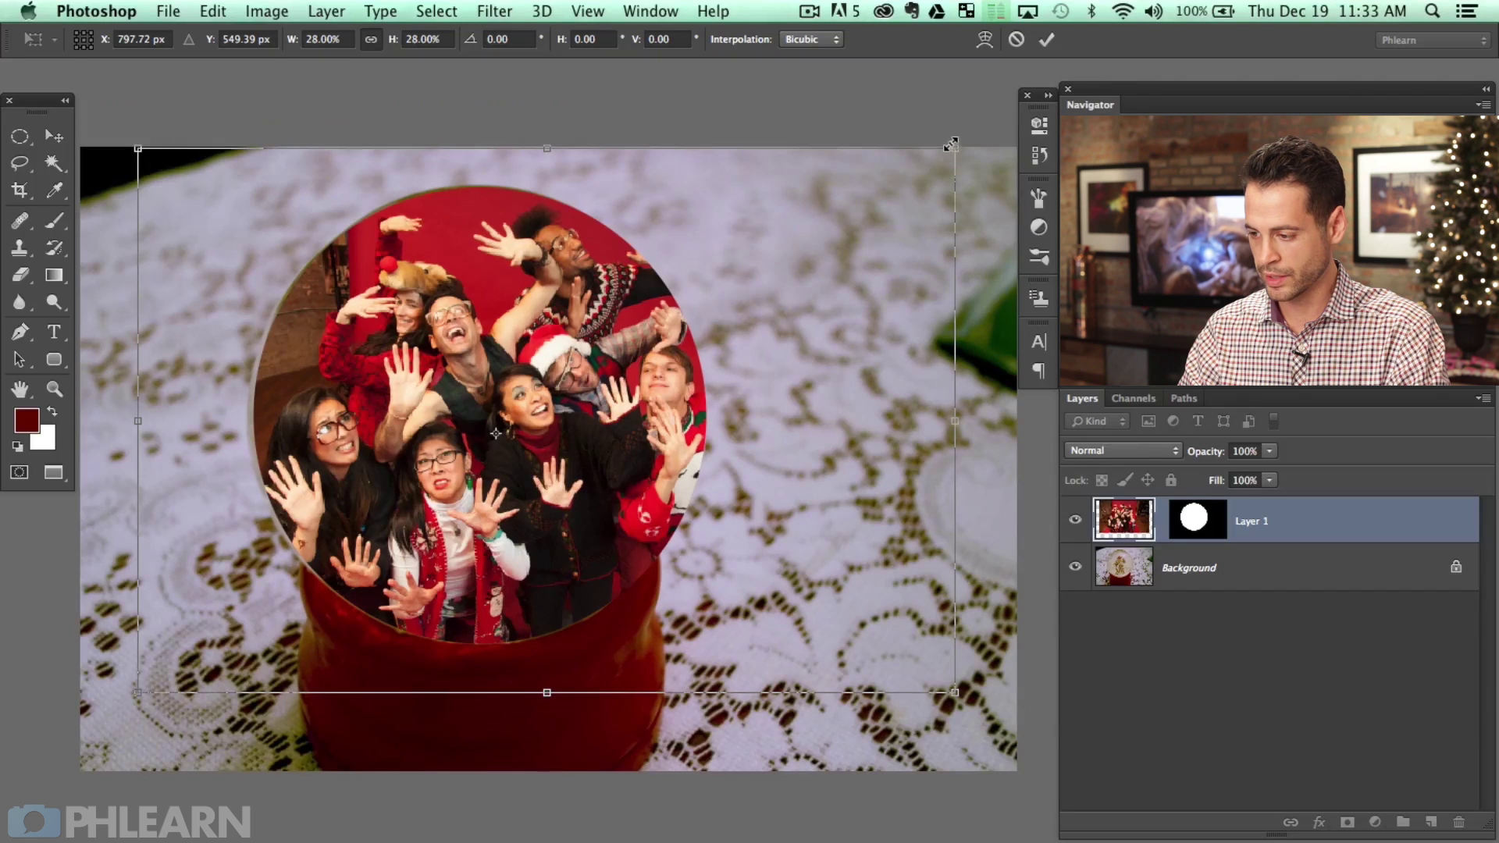
Shrink the group photo slightly further, apply the transform and nudge the photo so the people fit inside the globe.
{"action": "left_click_drag", "start_coordinate": [956, 144], "coordinate": [879, 200]}
{"action": "left_click_drag", "start_coordinate": [818, 363], "coordinate": [836, 346]}
{"action": "left_click_drag", "start_coordinate": [897, 175], "coordinate": [885, 180]}
{"action": "key", "text": "Return"}
{"action": "key", "text": "m"}
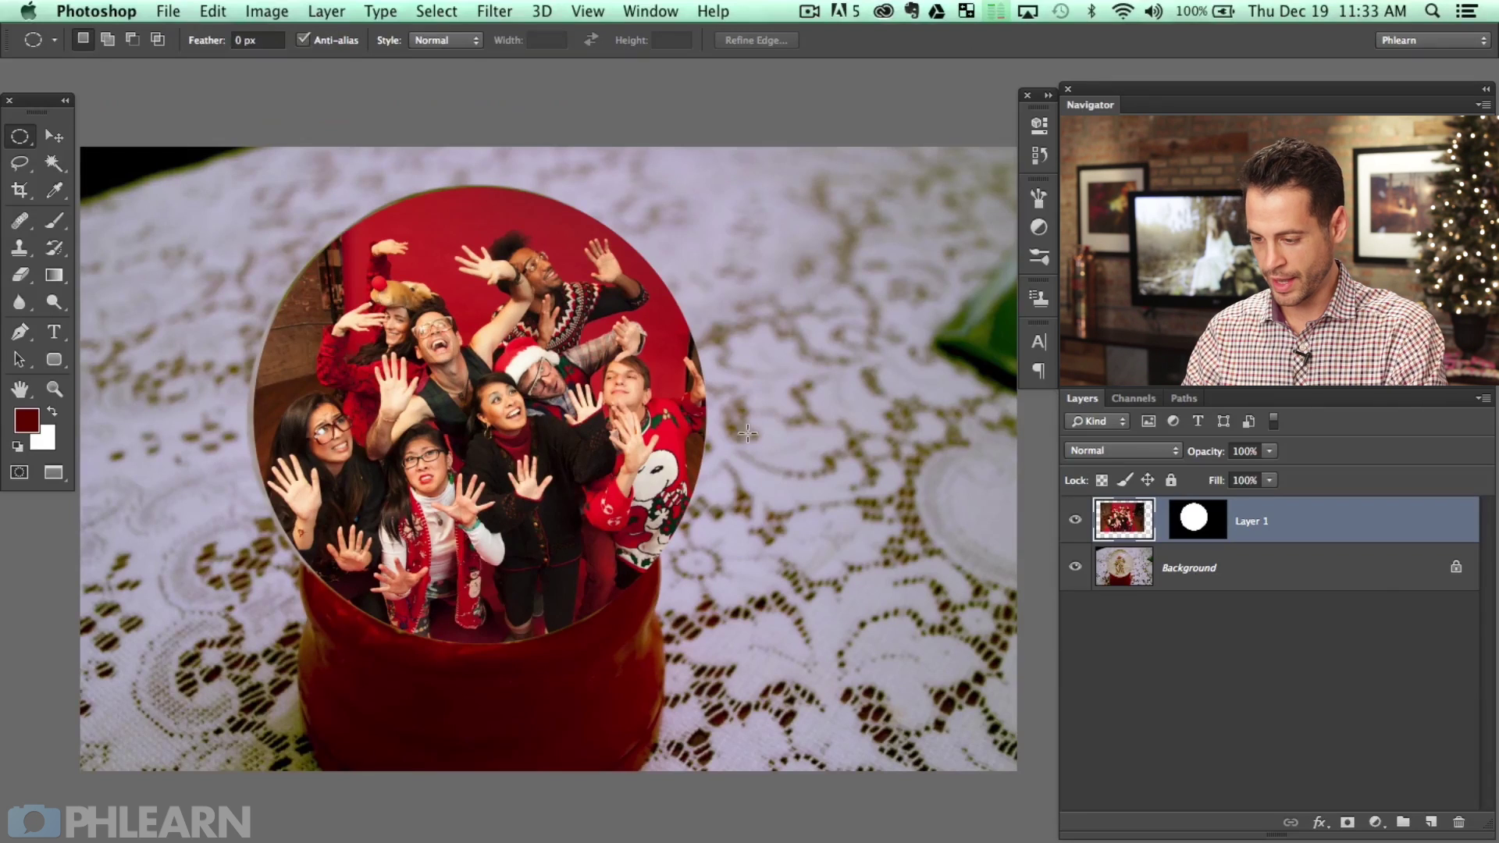
{"action": "key", "text": "v"}
{"action": "left_click_drag", "start_coordinate": [747, 556], "coordinate": [750, 562]}
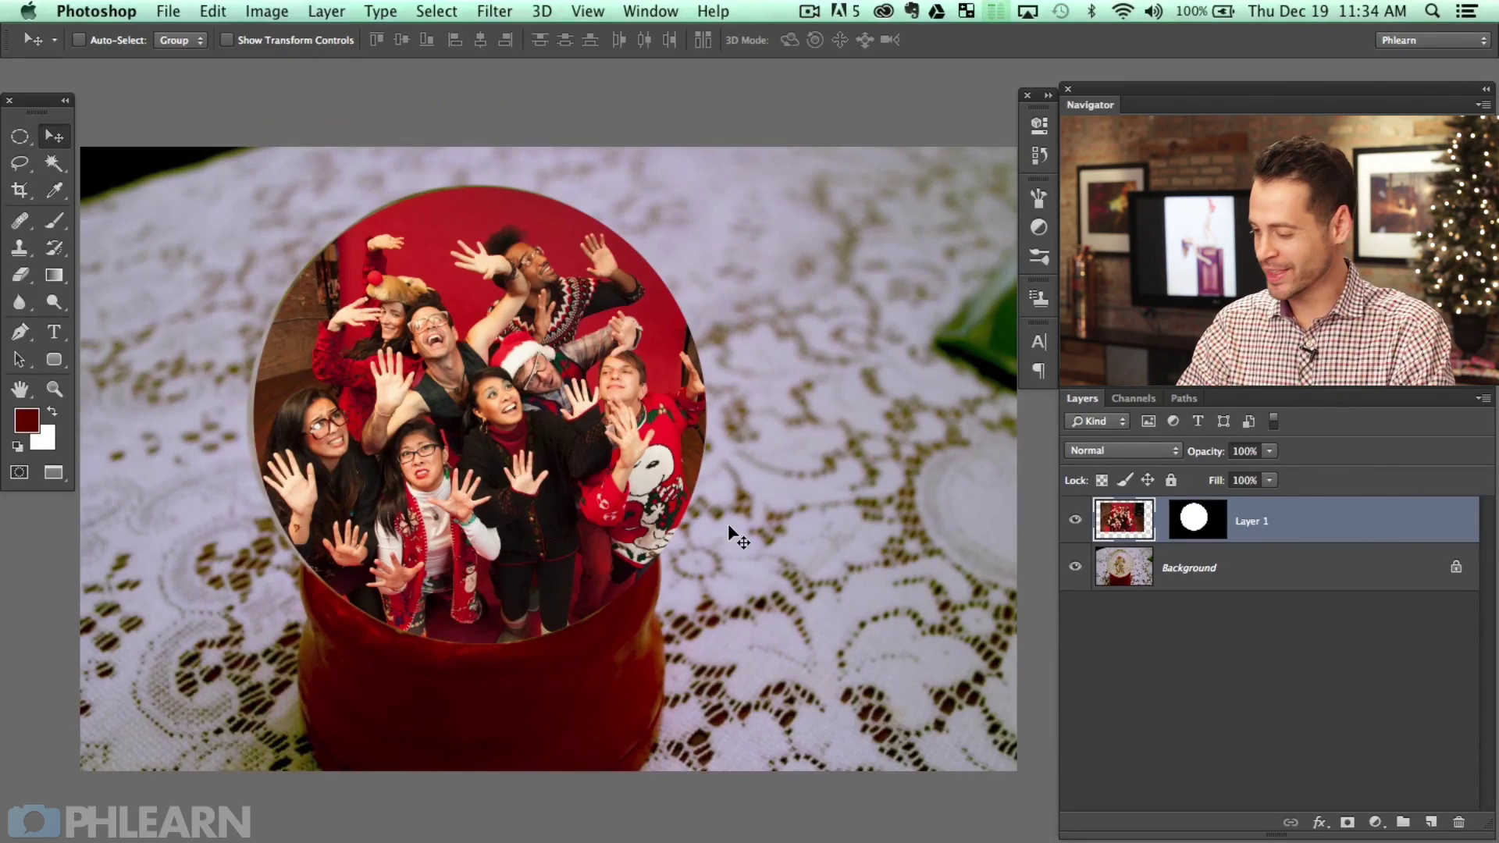
Examine the people's outlines against the red backdrop inside the globe up close.
{"action": "scroll", "coordinate": [729, 528], "scroll_direction": "up", "scroll_amount": 10}
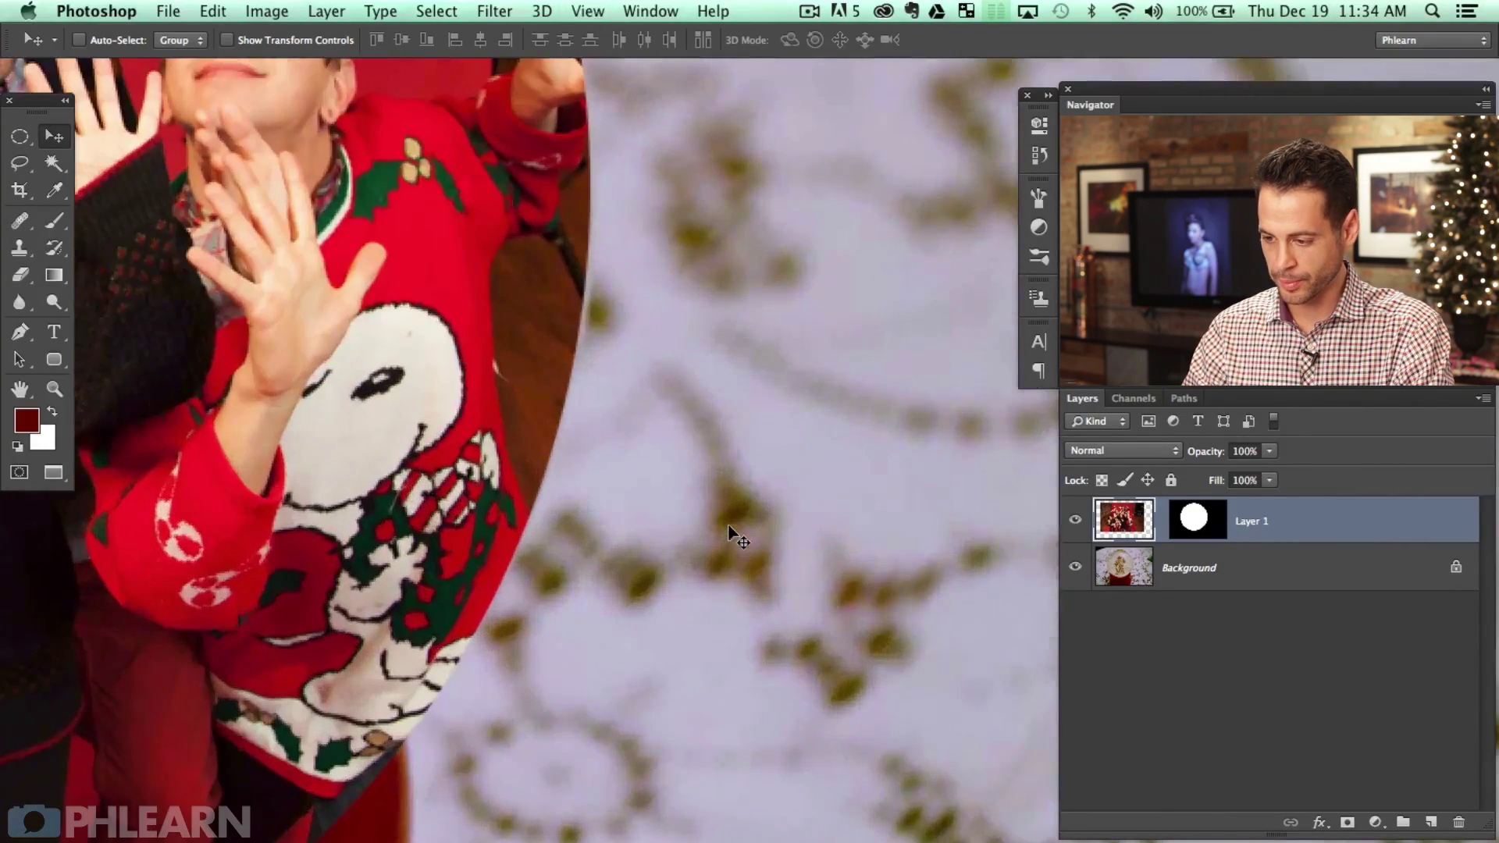
{"action": "scroll", "coordinate": [586, 536], "scroll_direction": "down", "scroll_amount": 8}
{"action": "scroll", "coordinate": [585, 535], "scroll_direction": "up", "scroll_amount": 2}
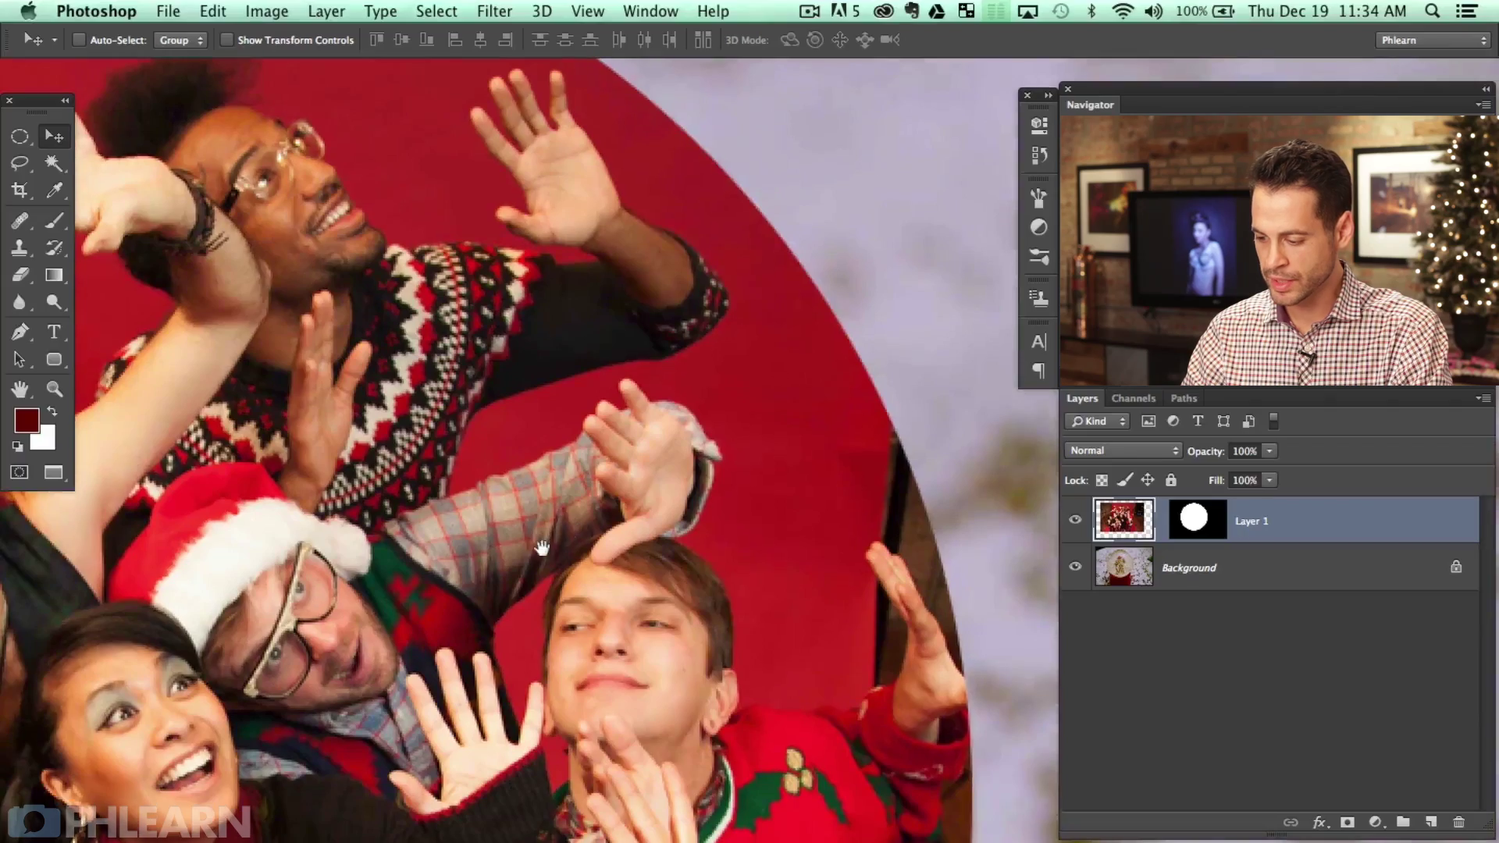
{"action": "left_click_drag", "start_coordinate": [679, 636], "coordinate": [649, 645]}
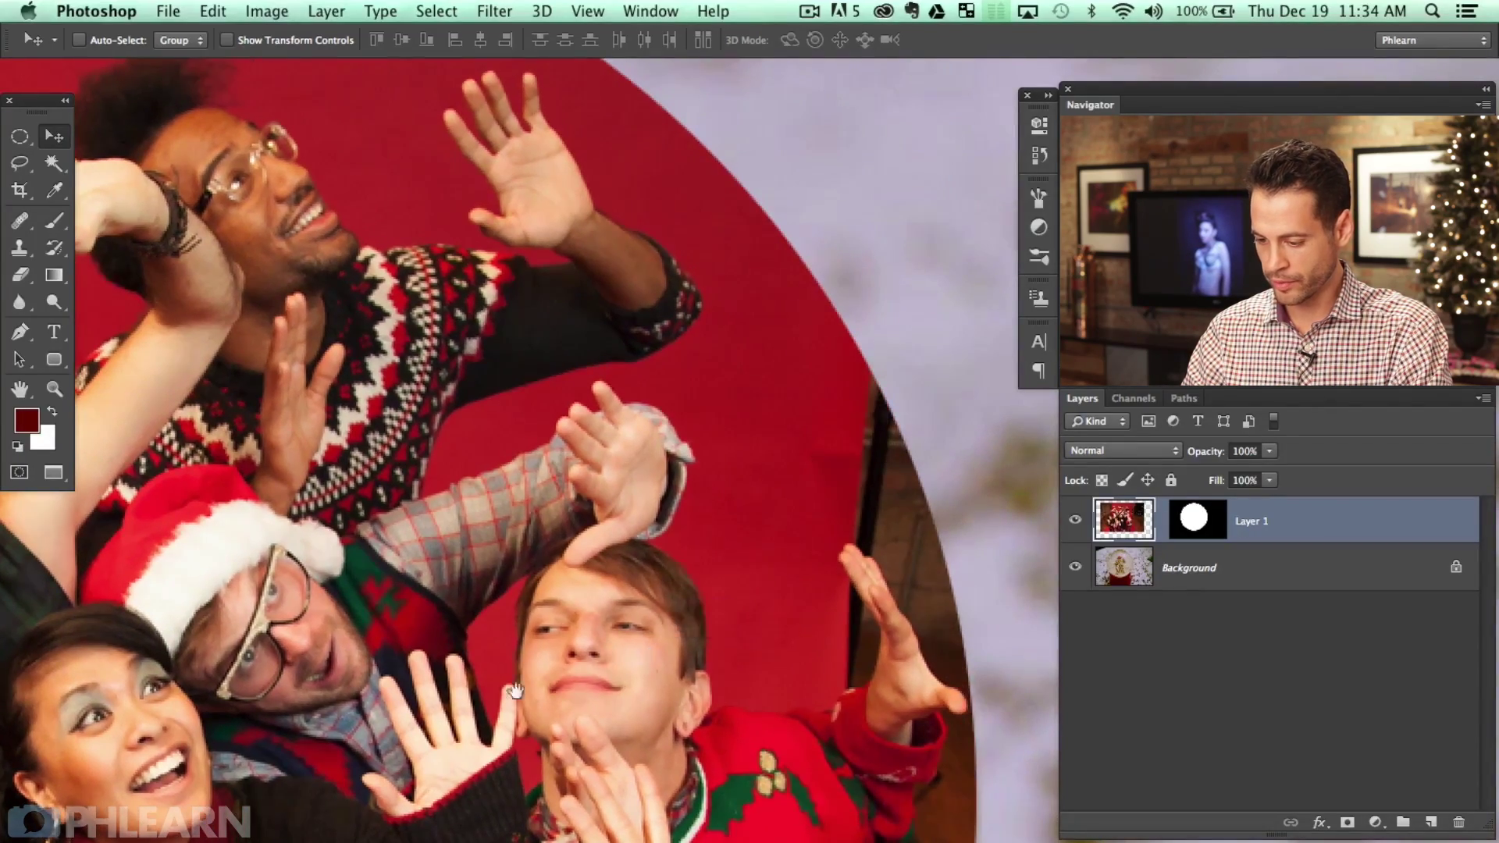
{"action": "scroll", "coordinate": [568, 549], "scroll_direction": "left", "scroll_amount": 10}
{"action": "scroll", "coordinate": [568, 549], "scroll_direction": "left", "scroll_amount": 5}
{"action": "scroll", "coordinate": [567, 549], "scroll_direction": "down", "scroll_amount": 5}
{"action": "scroll", "coordinate": [303, 677], "scroll_direction": "right", "scroll_amount": 8}
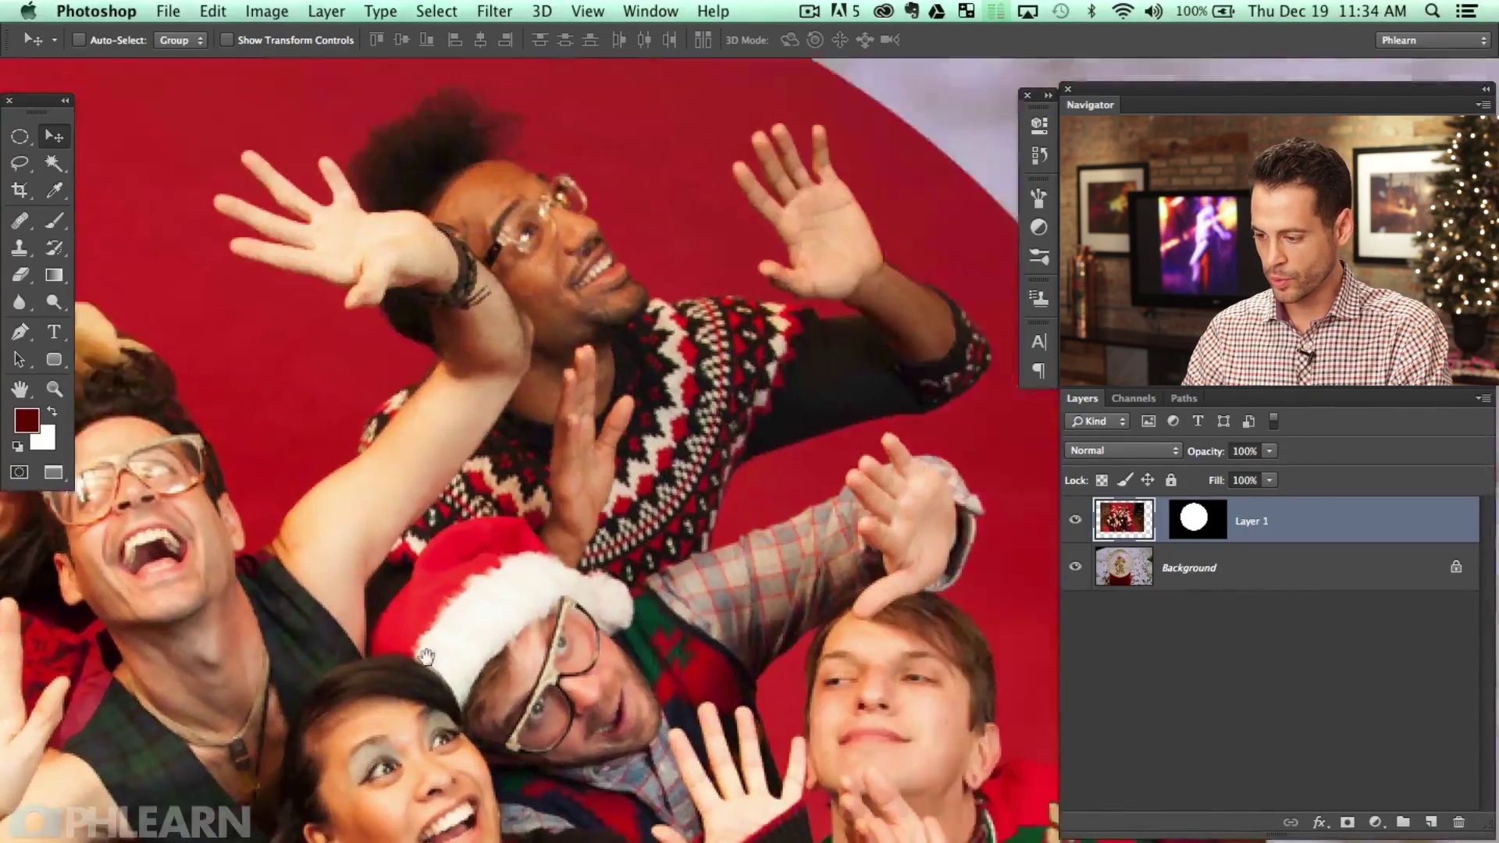
{"action": "scroll", "coordinate": [303, 678], "scroll_direction": "right", "scroll_amount": 2}
Select the red backdrop behind the group with the Magic Wand, adding the separate areas above and between the people.
{"action": "key", "text": "w"}
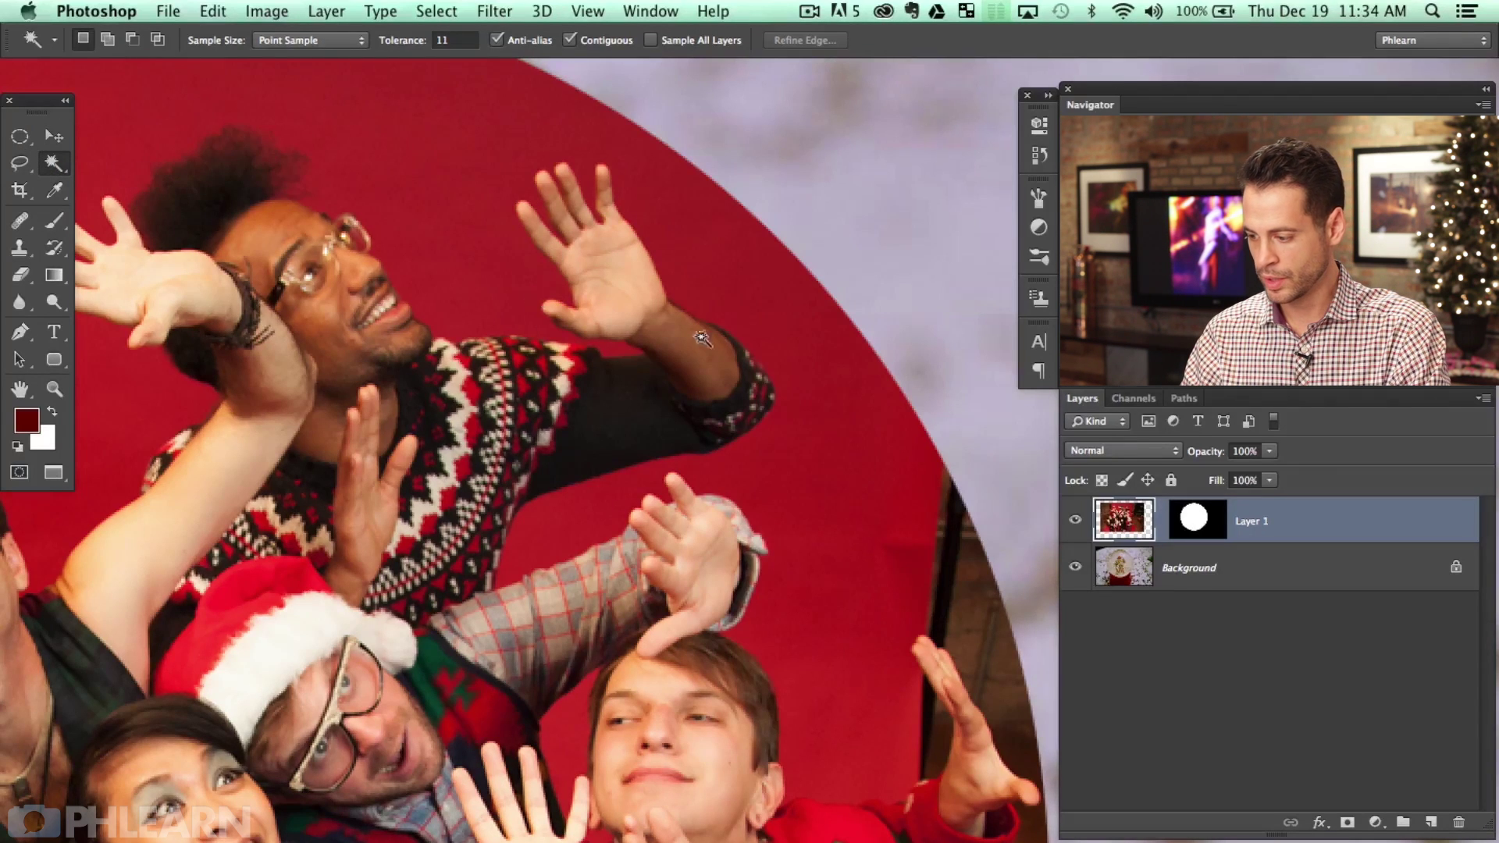
{"action": "left_click", "coordinate": [859, 551]}
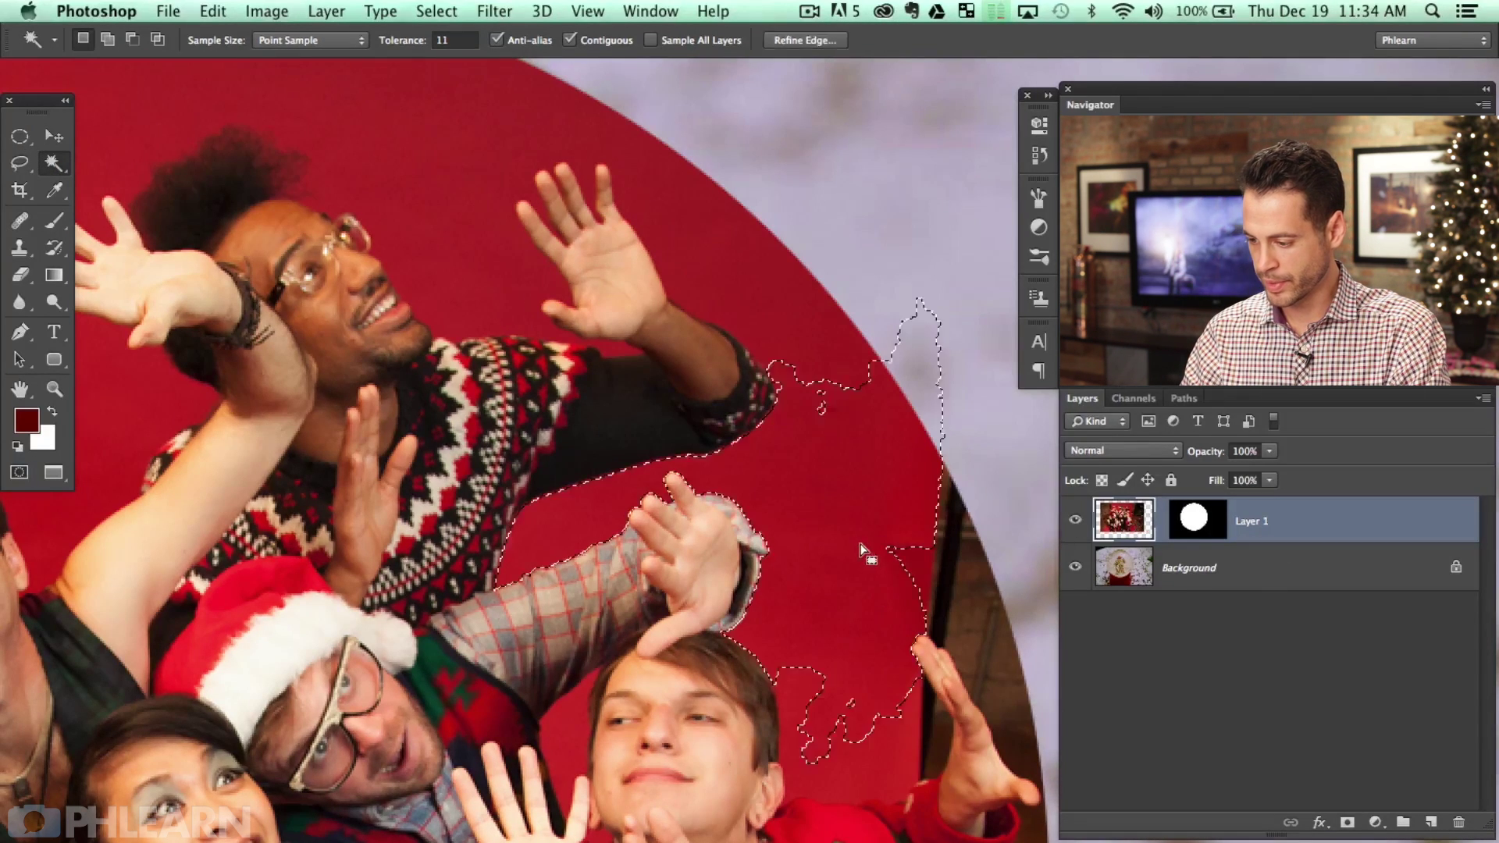
{"action": "left_click", "coordinate": [873, 762], "text": "shift"}
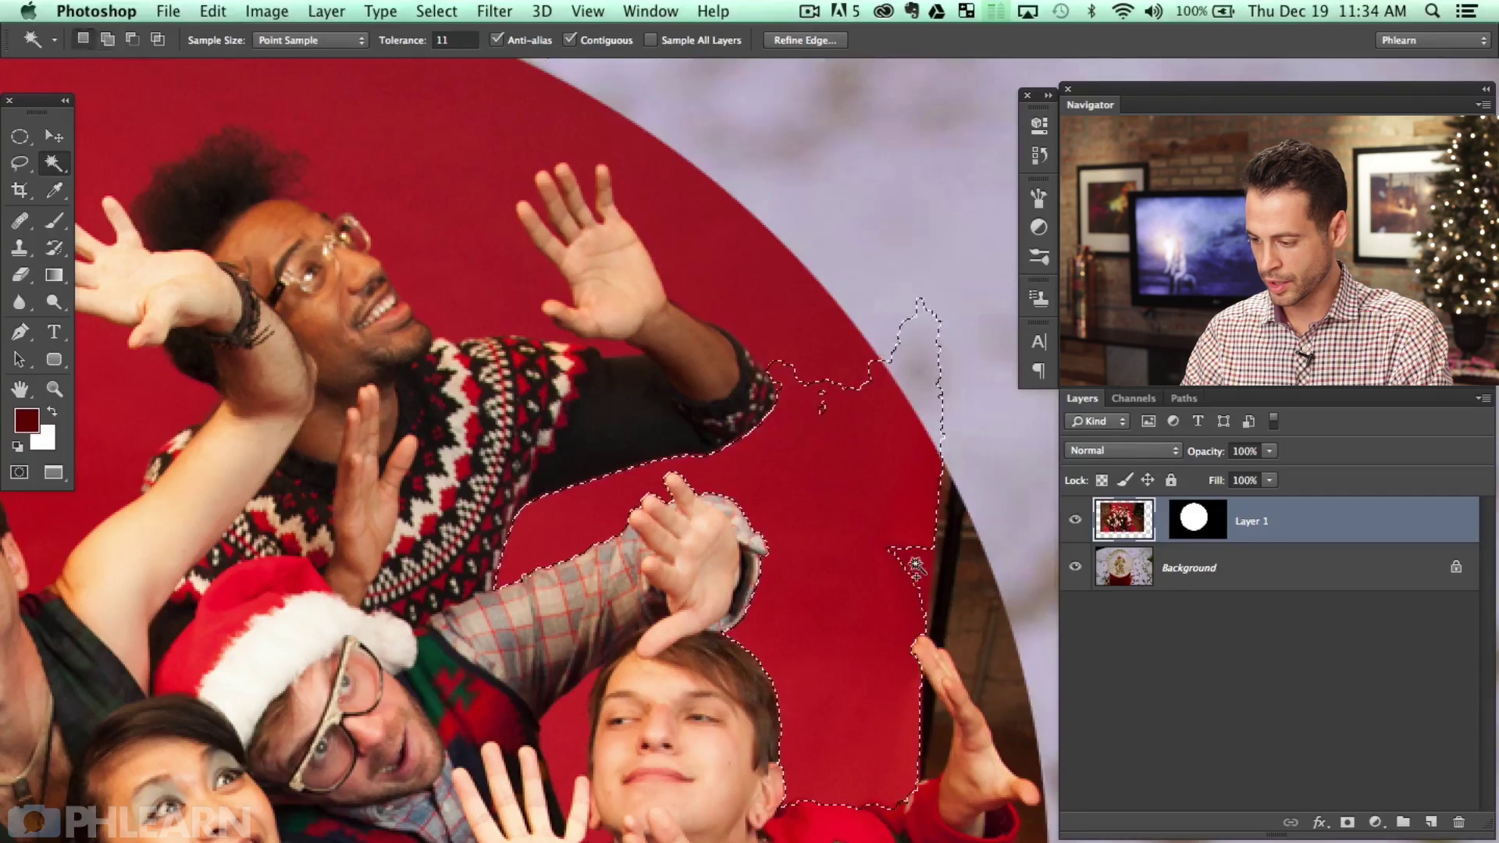
{"action": "left_click", "coordinate": [719, 335], "text": "shift"}
{"action": "left_click", "coordinate": [486, 295], "text": "shift"}
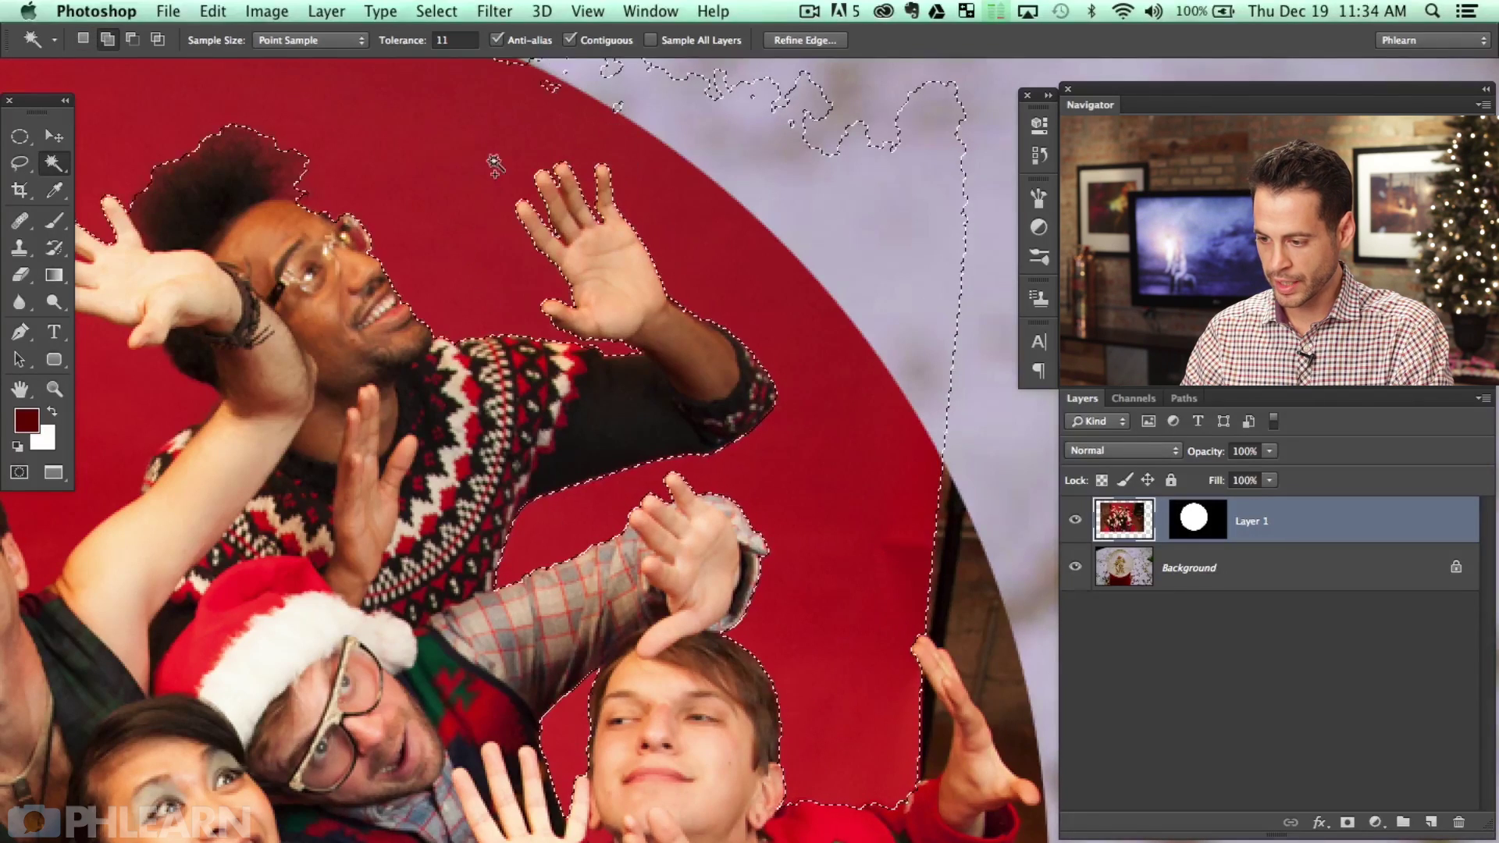
{"action": "scroll", "coordinate": [484, 322], "scroll_direction": "left", "scroll_amount": 10}
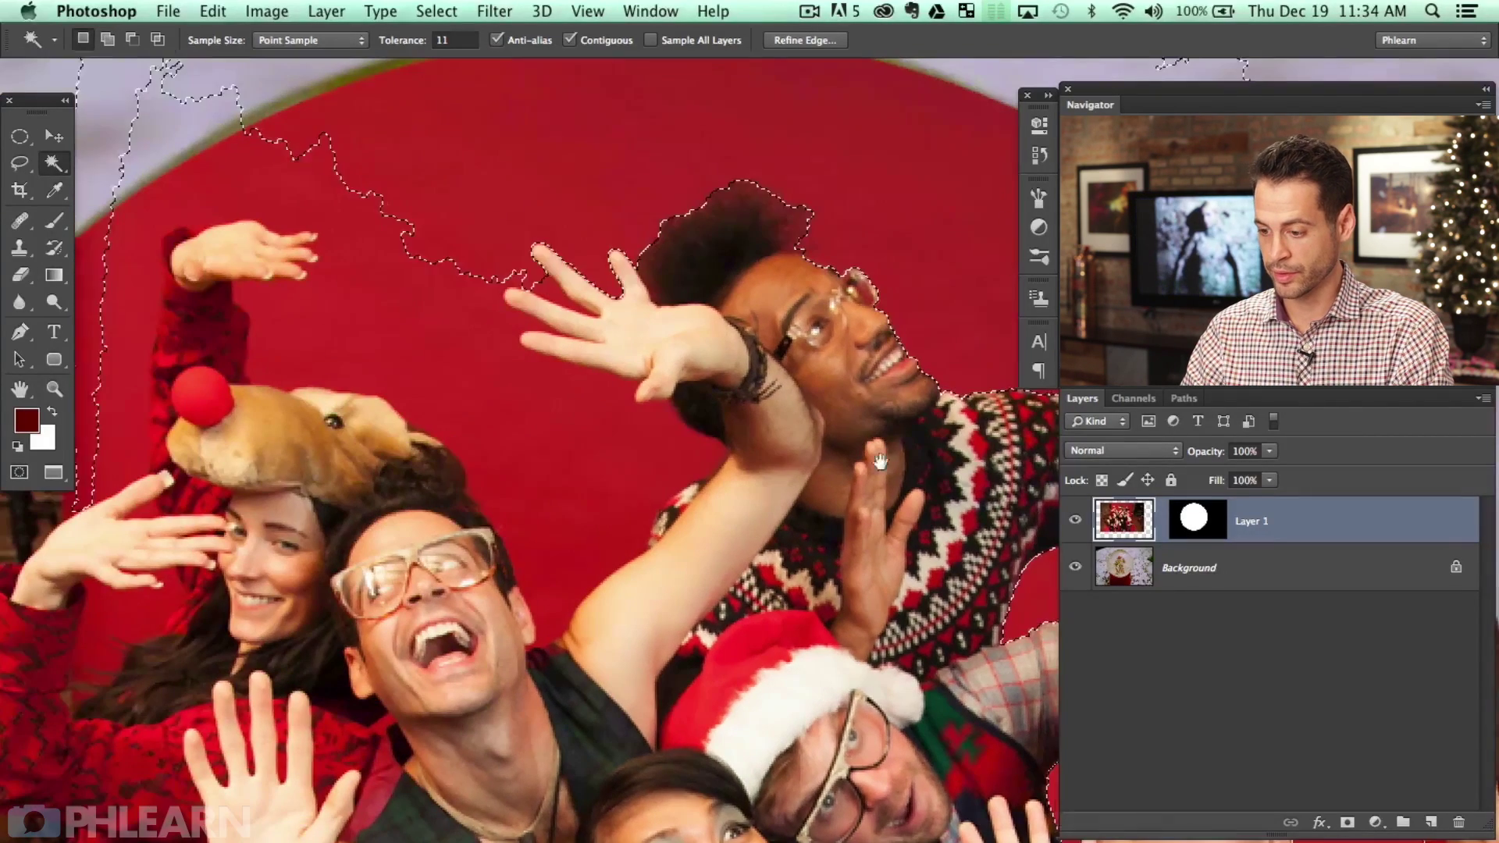
{"action": "scroll", "coordinate": [503, 334], "scroll_direction": "left", "scroll_amount": 8}
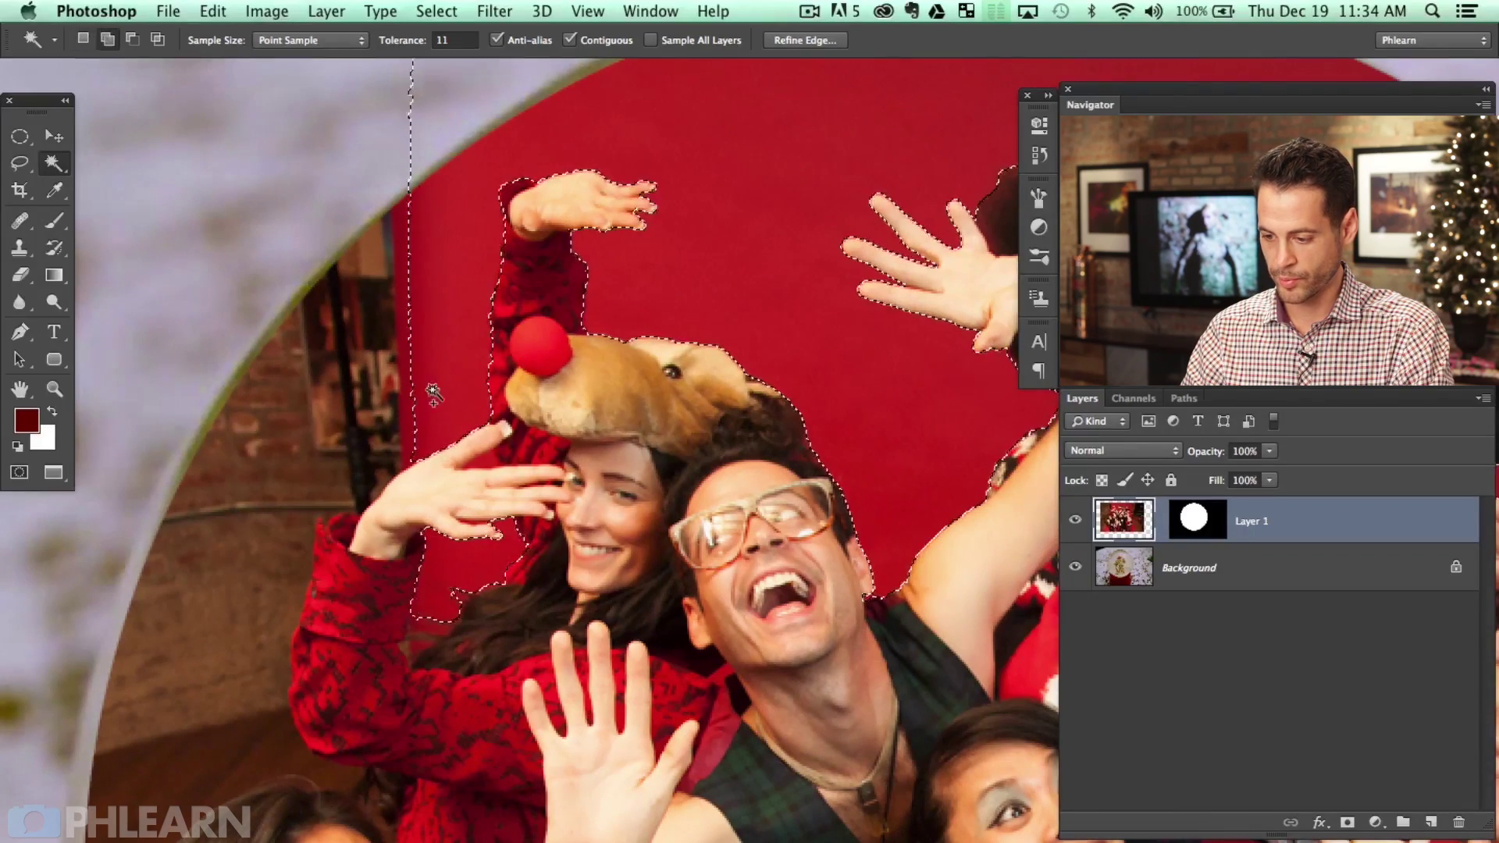
Inspect the backdrop selection along the people's edges and across the whole globe for missed areas.
{"action": "scroll", "coordinate": [385, 373], "scroll_direction": "right", "scroll_amount": 10}
{"action": "scroll", "coordinate": [385, 373], "scroll_direction": "down", "scroll_amount": 10}
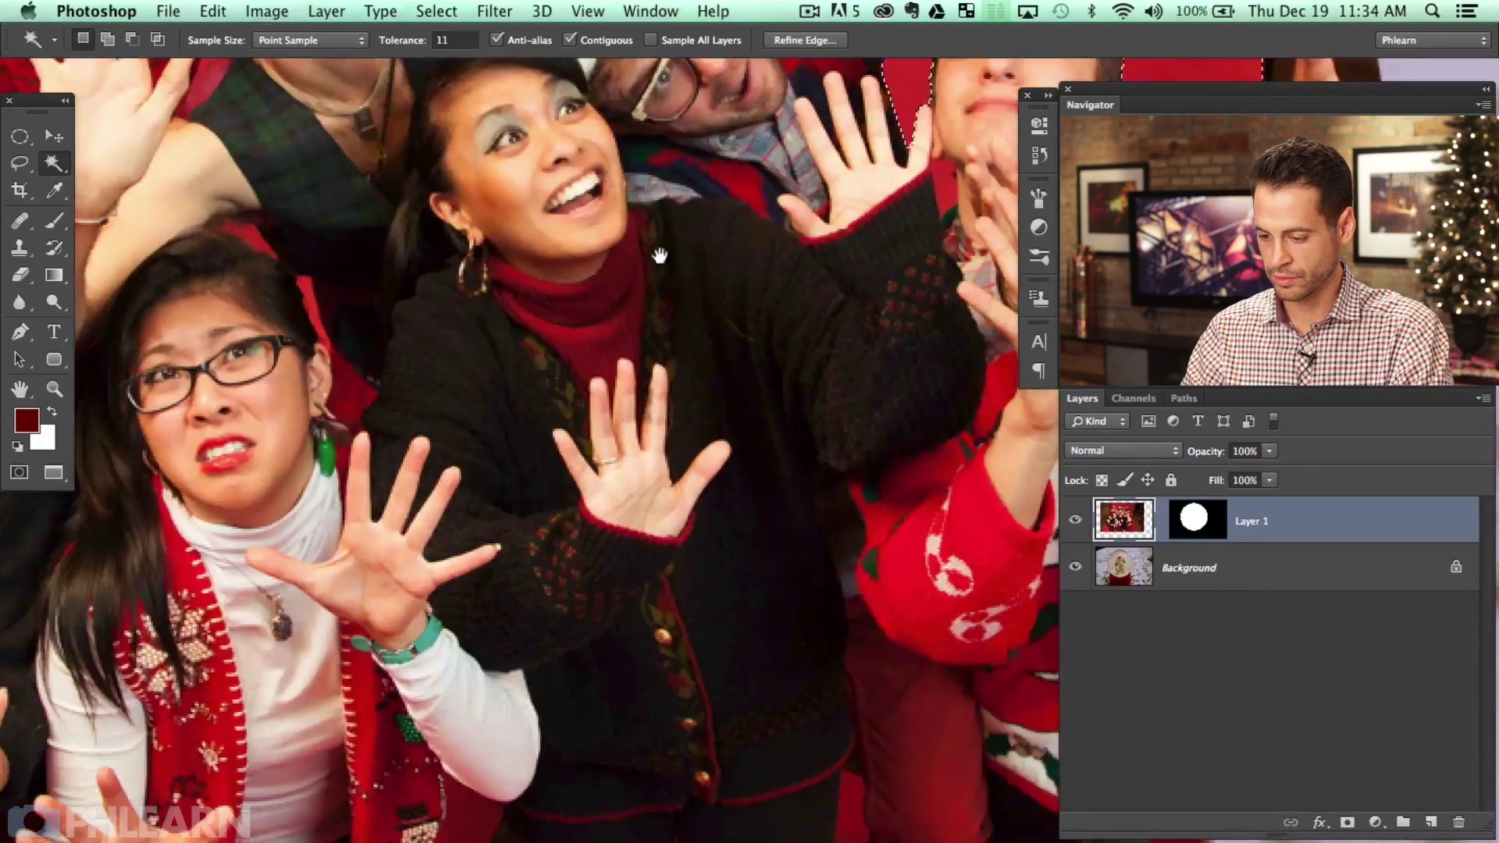
{"action": "scroll", "coordinate": [422, 468], "scroll_direction": "right", "scroll_amount": 8}
{"action": "scroll", "coordinate": [442, 528], "scroll_direction": "up", "scroll_amount": 10}
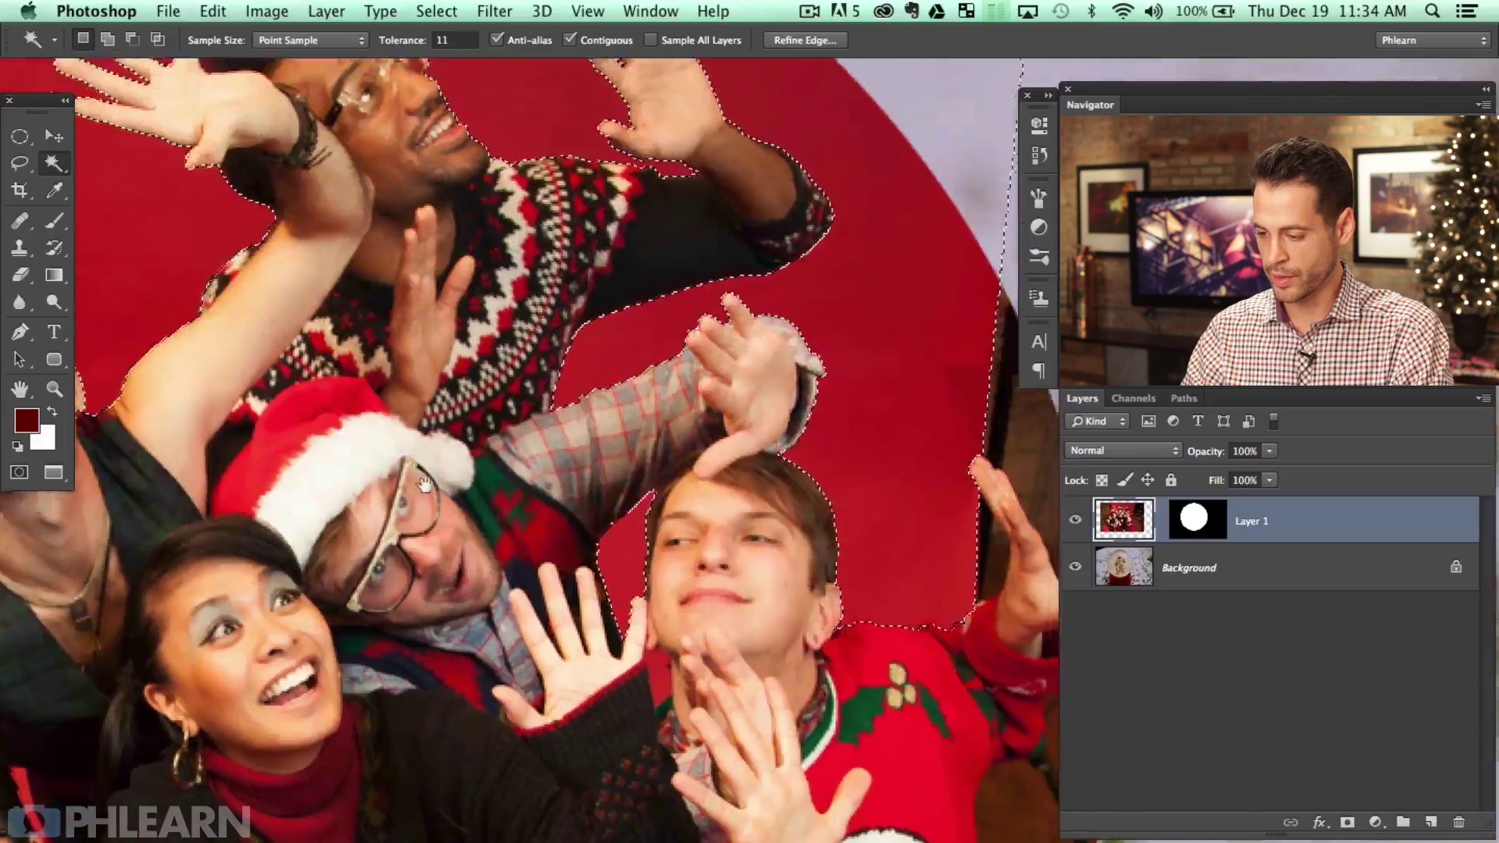
{"action": "scroll", "coordinate": [551, 379], "scroll_direction": "down", "scroll_amount": 10}
{"action": "scroll", "coordinate": [551, 379], "scroll_direction": "right", "scroll_amount": 5}
{"action": "scroll", "coordinate": [550, 379], "scroll_direction": "down", "scroll_amount": 3}
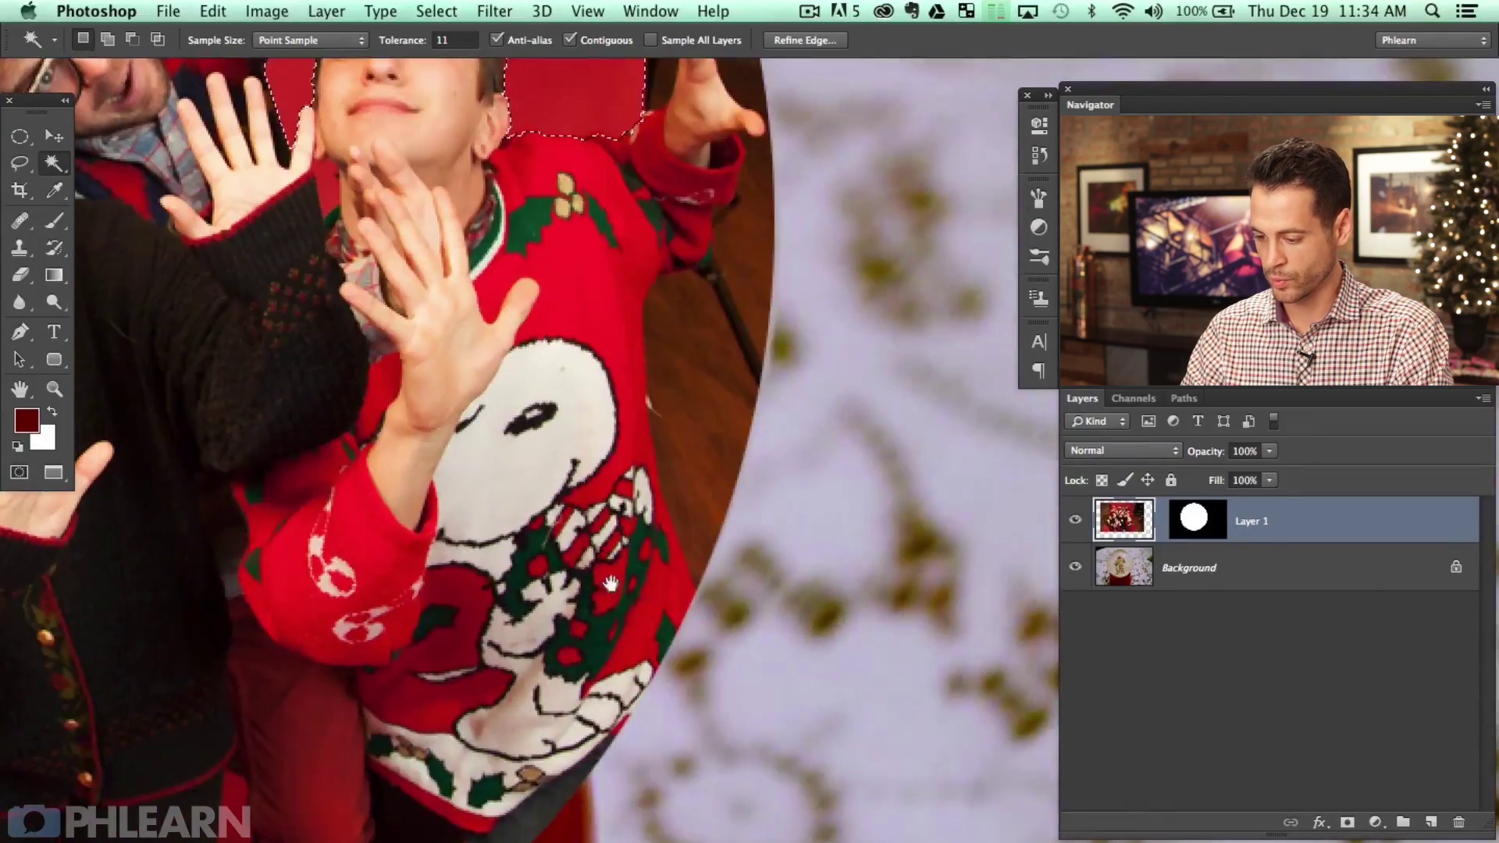
{"action": "scroll", "coordinate": [469, 468], "scroll_direction": "up", "scroll_amount": 12}
{"action": "scroll", "coordinate": [469, 469], "scroll_direction": "left", "scroll_amount": 6}
{"action": "scroll", "coordinate": [386, 582], "scroll_direction": "up", "scroll_amount": 2}
{"action": "scroll", "coordinate": [386, 582], "scroll_direction": "right", "scroll_amount": 3}
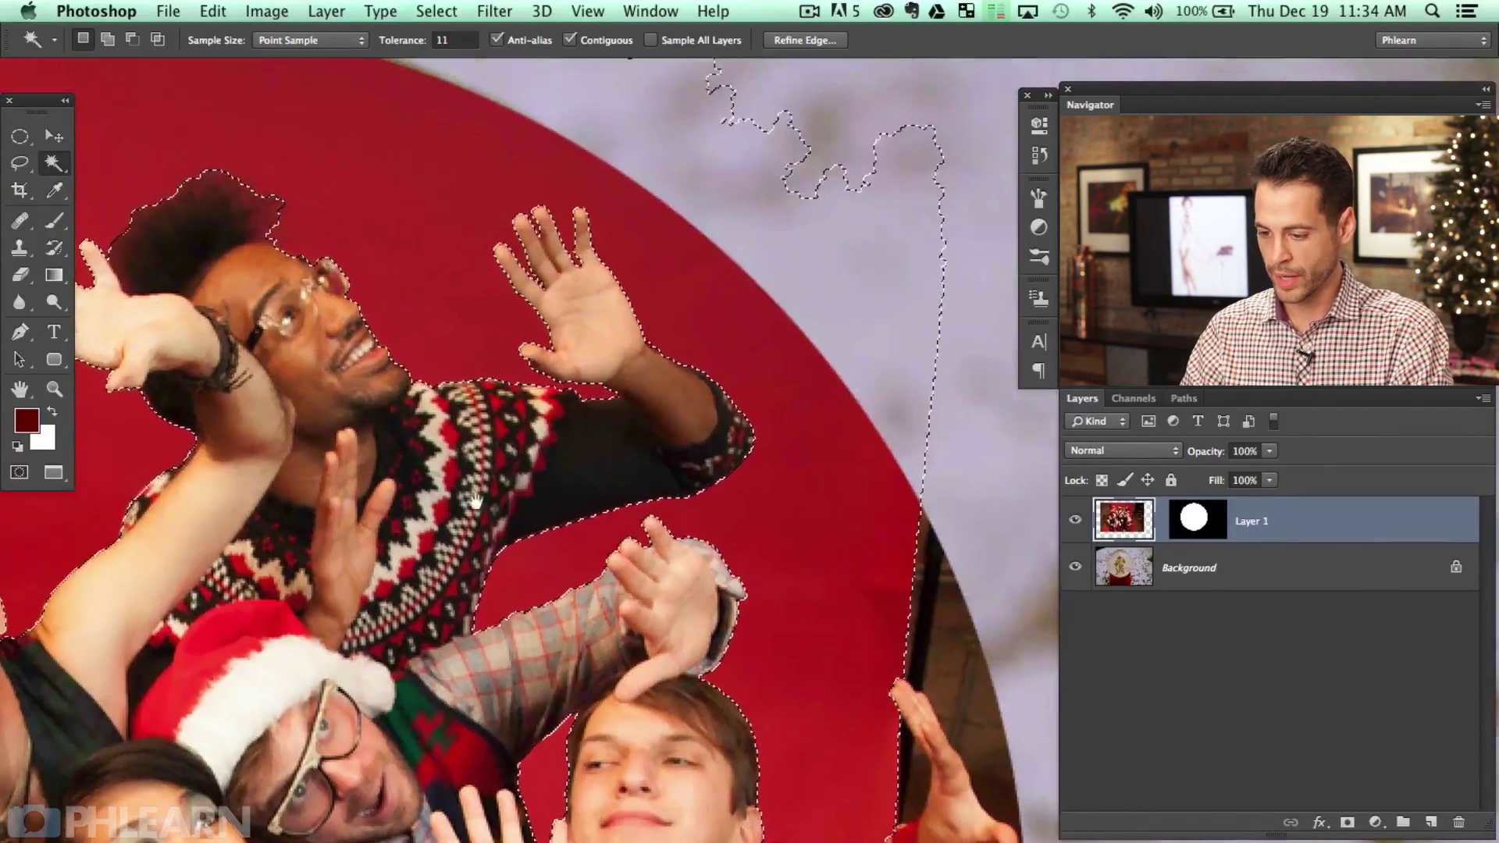
{"action": "key", "text": "super+0"}
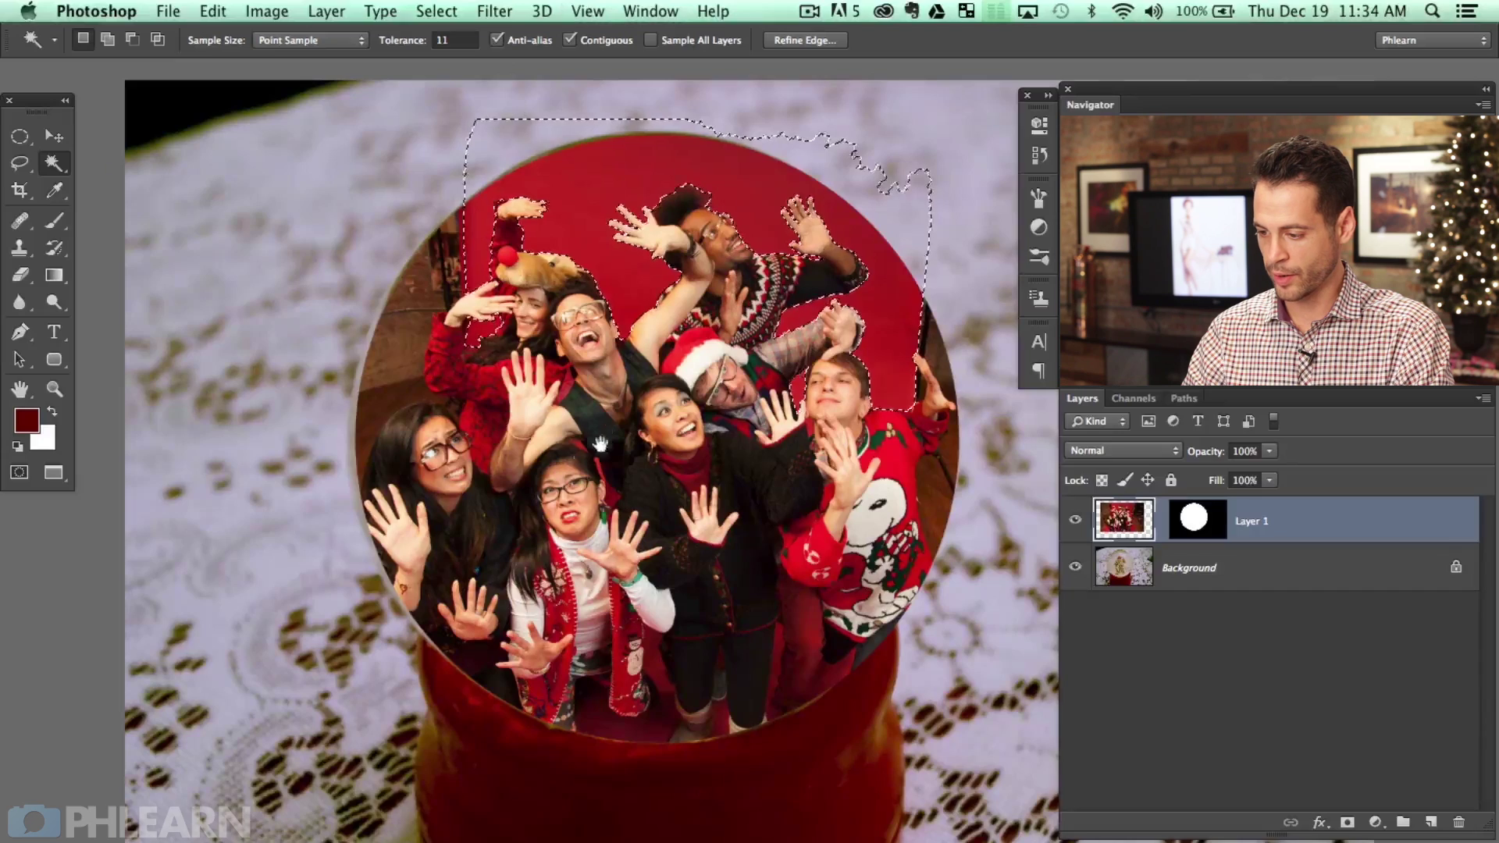
{"action": "scroll", "coordinate": [475, 215], "scroll_direction": "up", "scroll_amount": 4}
{"action": "scroll", "coordinate": [475, 215], "scroll_direction": "right", "scroll_amount": 6}
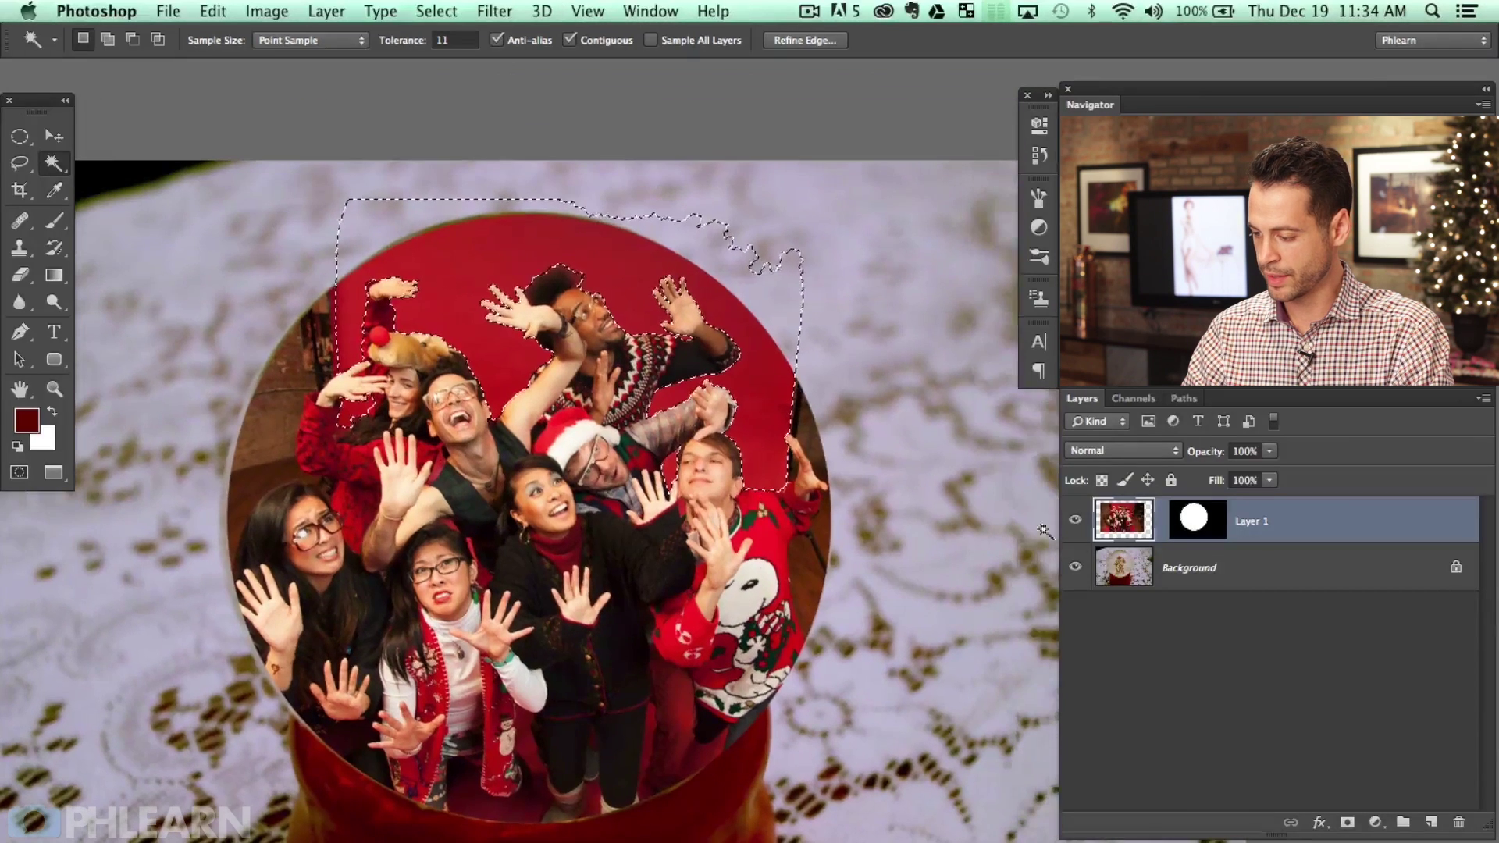
Fill the selected red backdrop with black on Layer 1's mask and deselect.
{"action": "left_click", "coordinate": [1194, 517]}
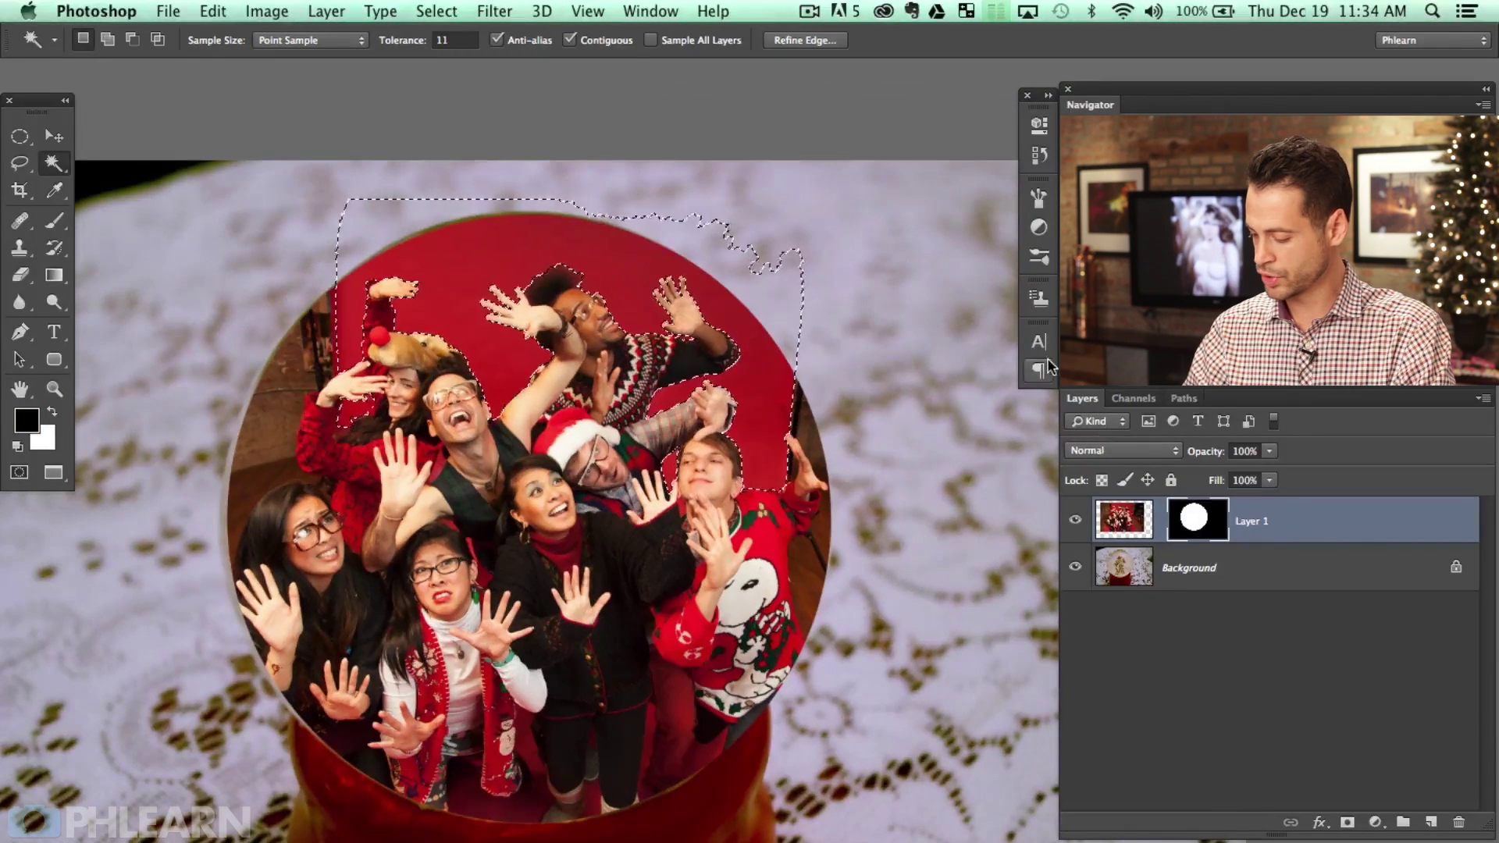
{"action": "key", "text": "shift+BackSpace"}
{"action": "left_click", "coordinate": [683, 380]}
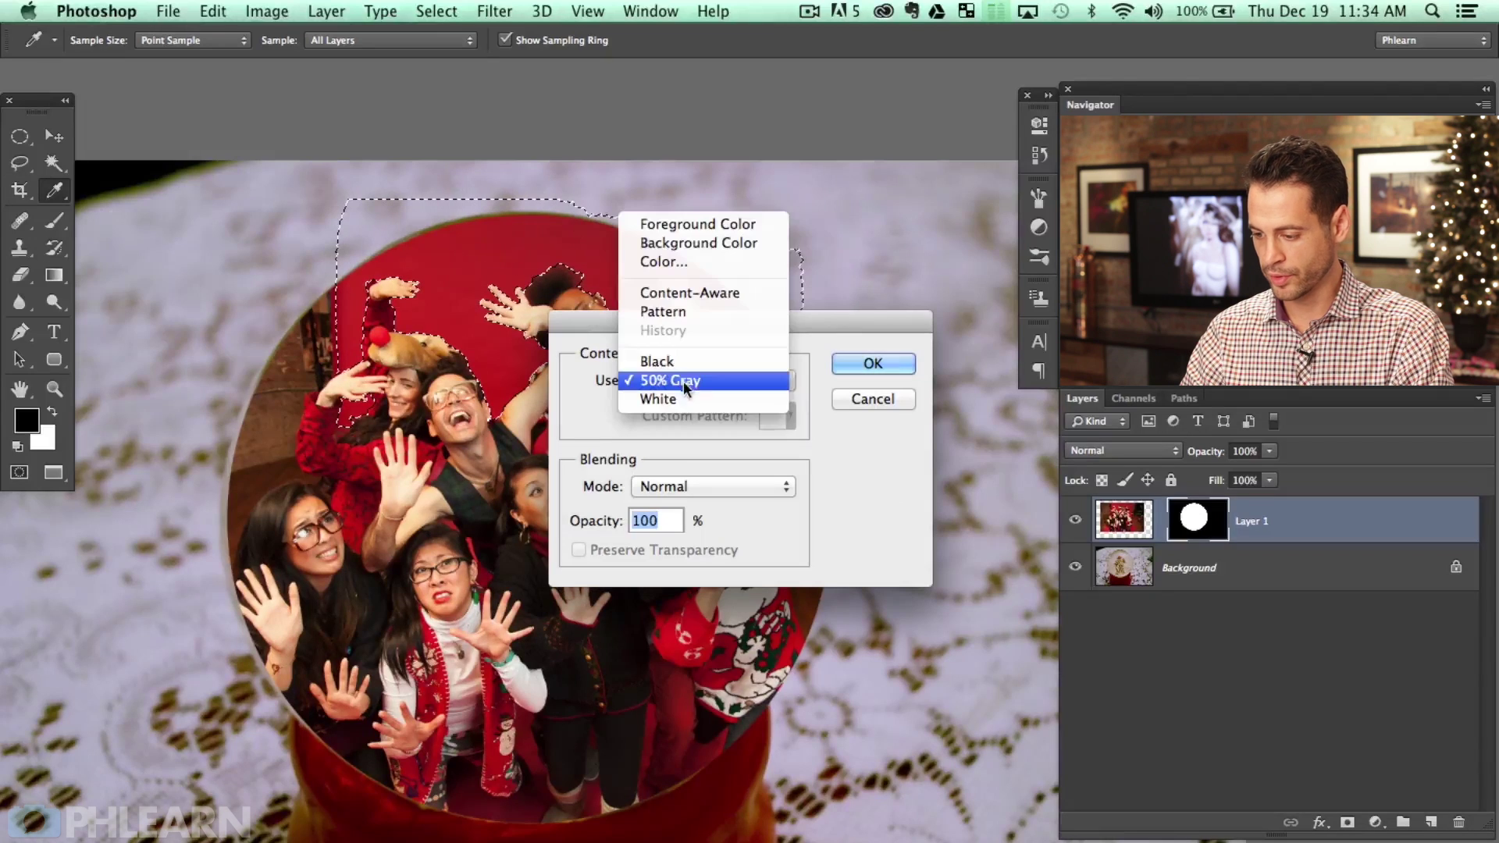
{"action": "left_click", "coordinate": [691, 355]}
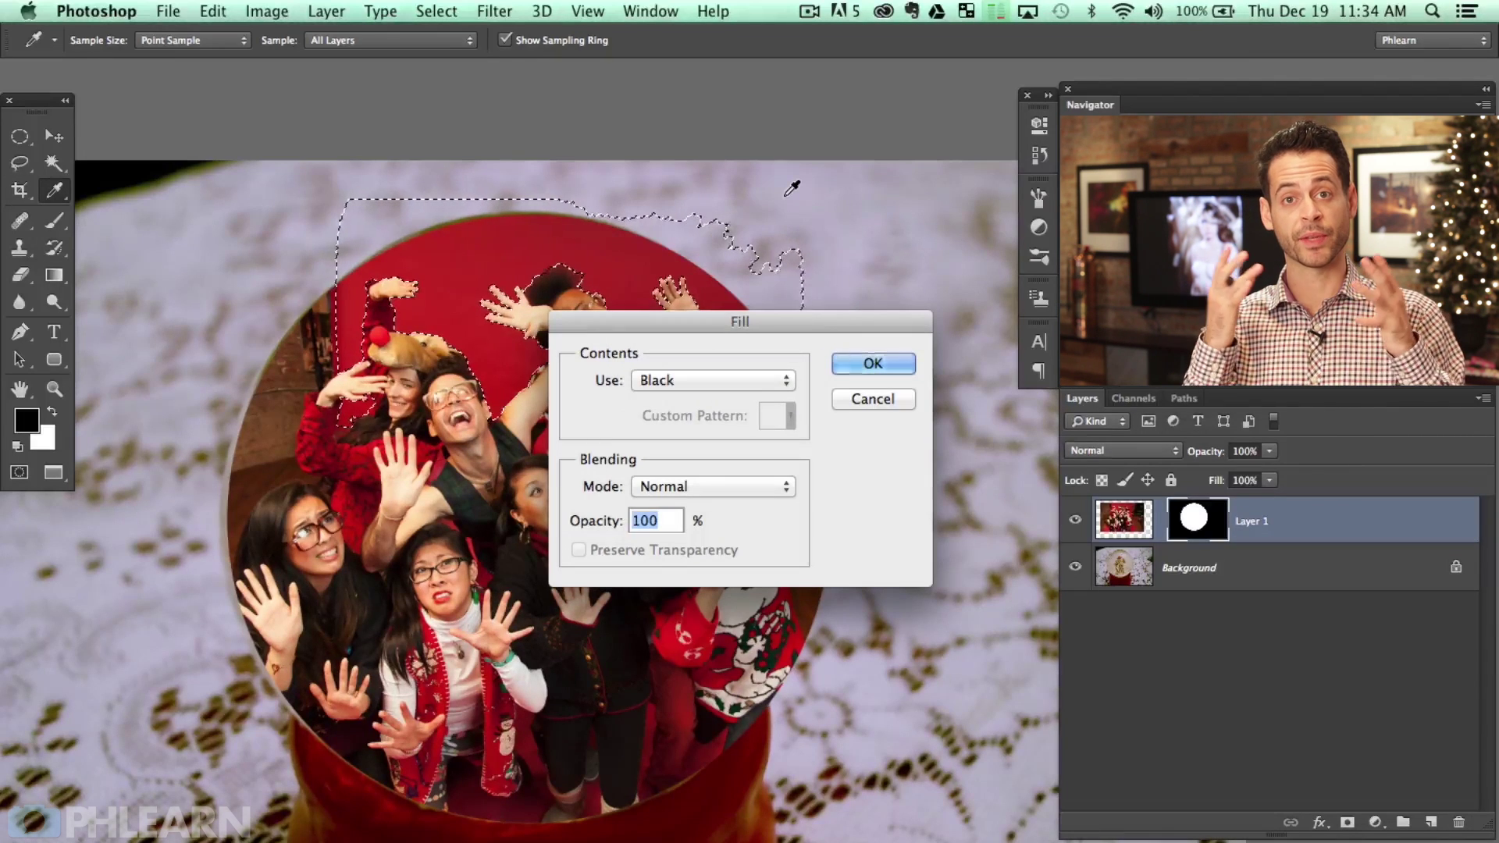
{"action": "left_click", "coordinate": [873, 364]}
{"action": "key", "text": "super+d"}
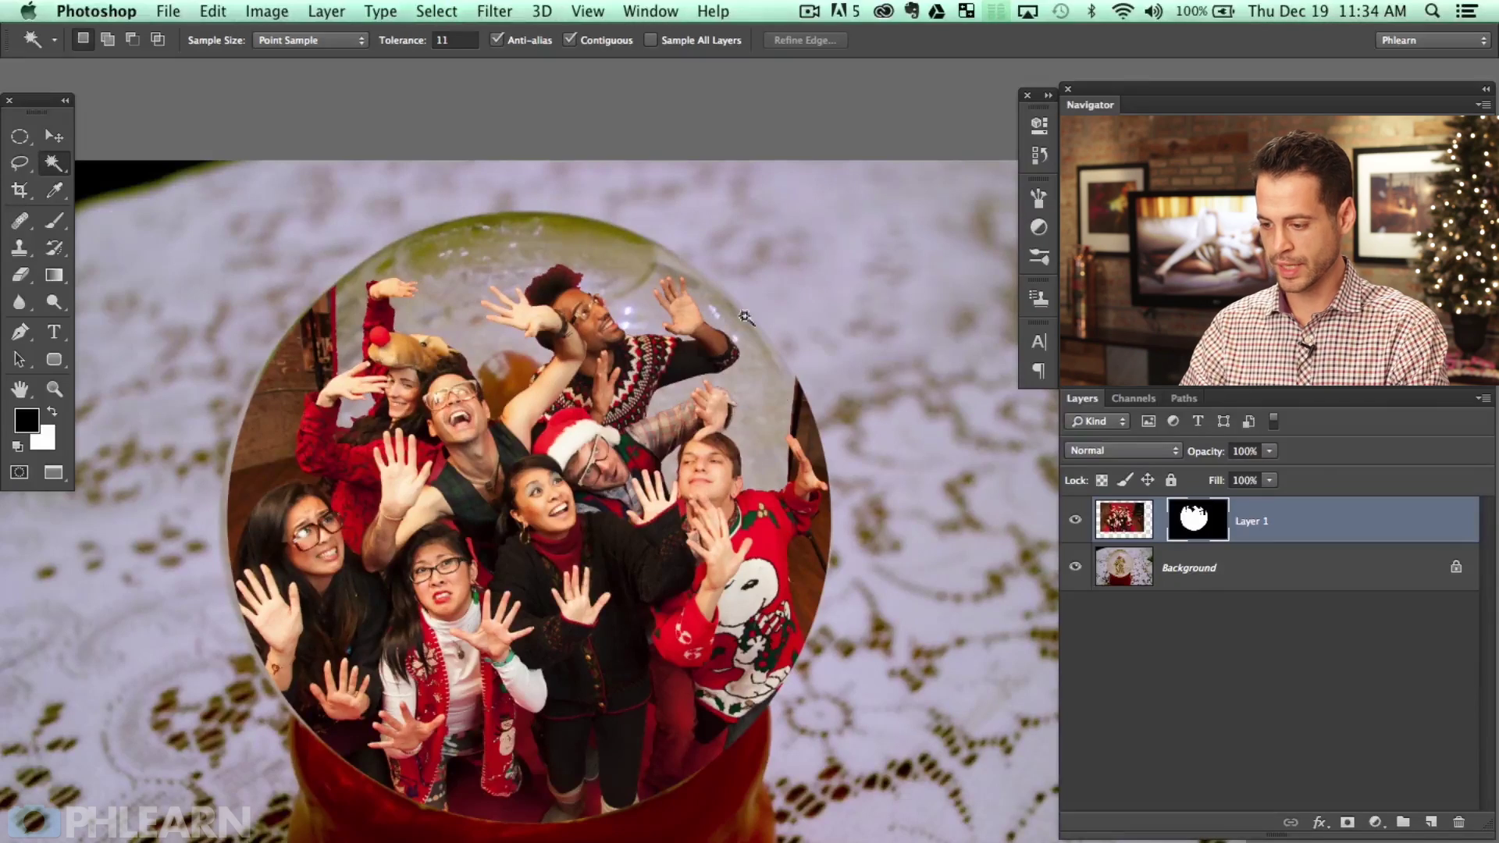
Lasso the leftover dark sliver between the Snoopy-sweater man's sleeve and raised fingers and hide it on Layer 1's mask.
{"action": "key", "text": "super+plus"}
{"action": "key", "text": "super+plus"}
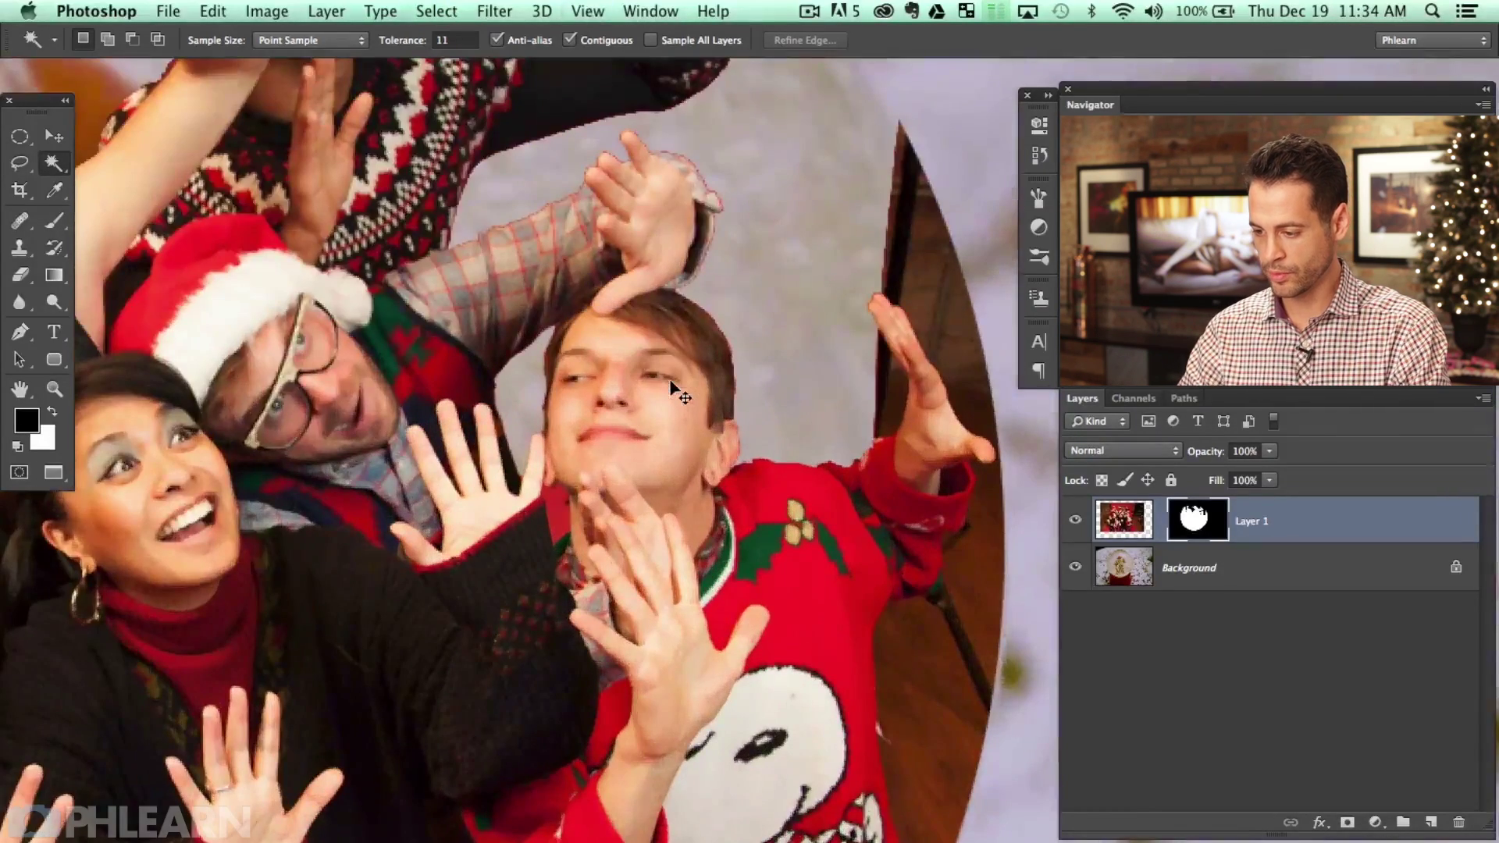
{"action": "left_click_drag", "start_coordinate": [824, 368], "coordinate": [612, 424]}
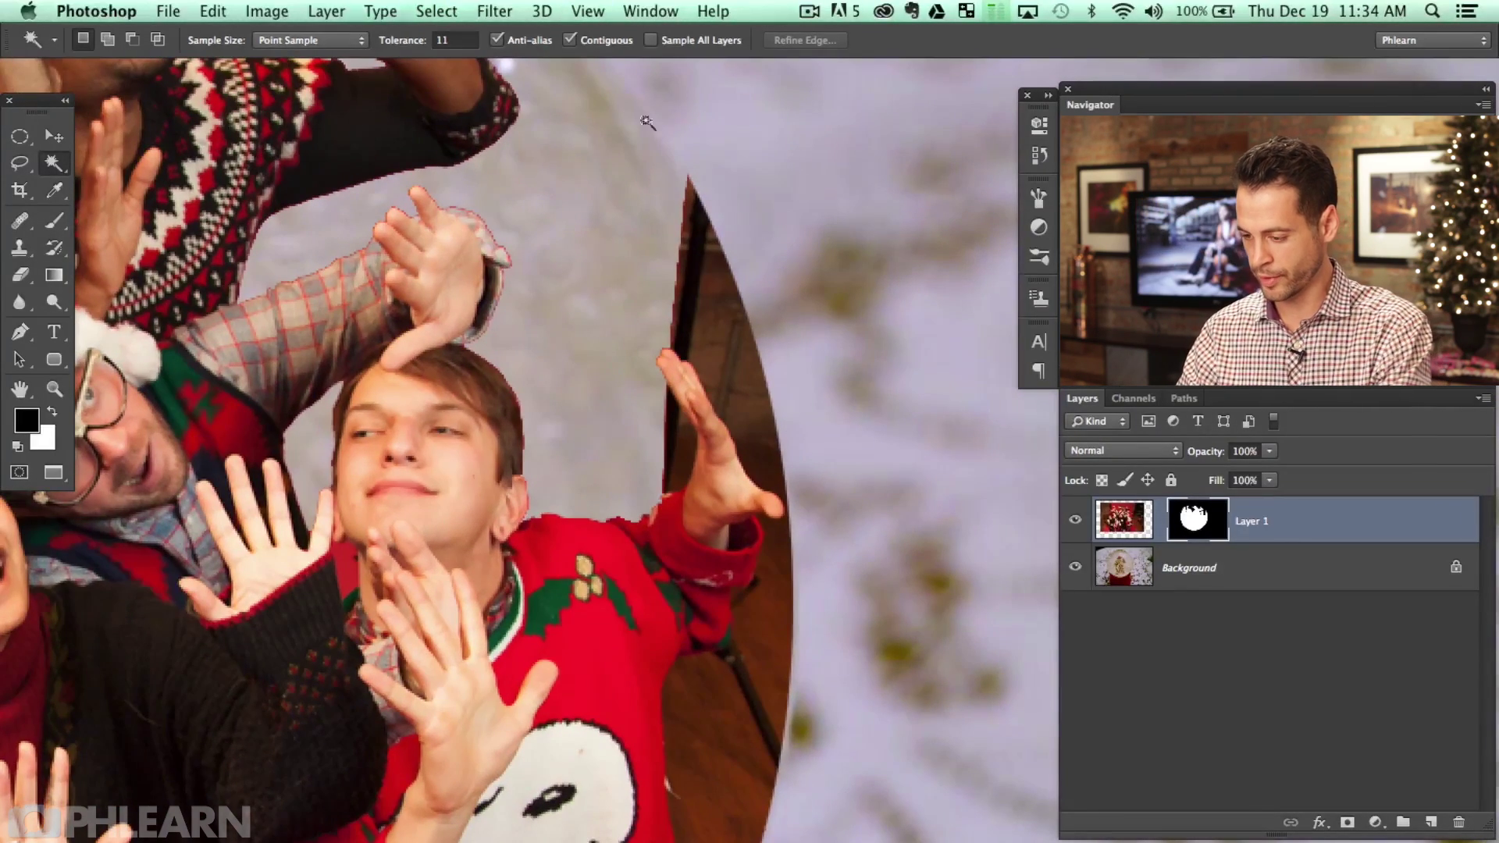
{"action": "key", "text": "l"}
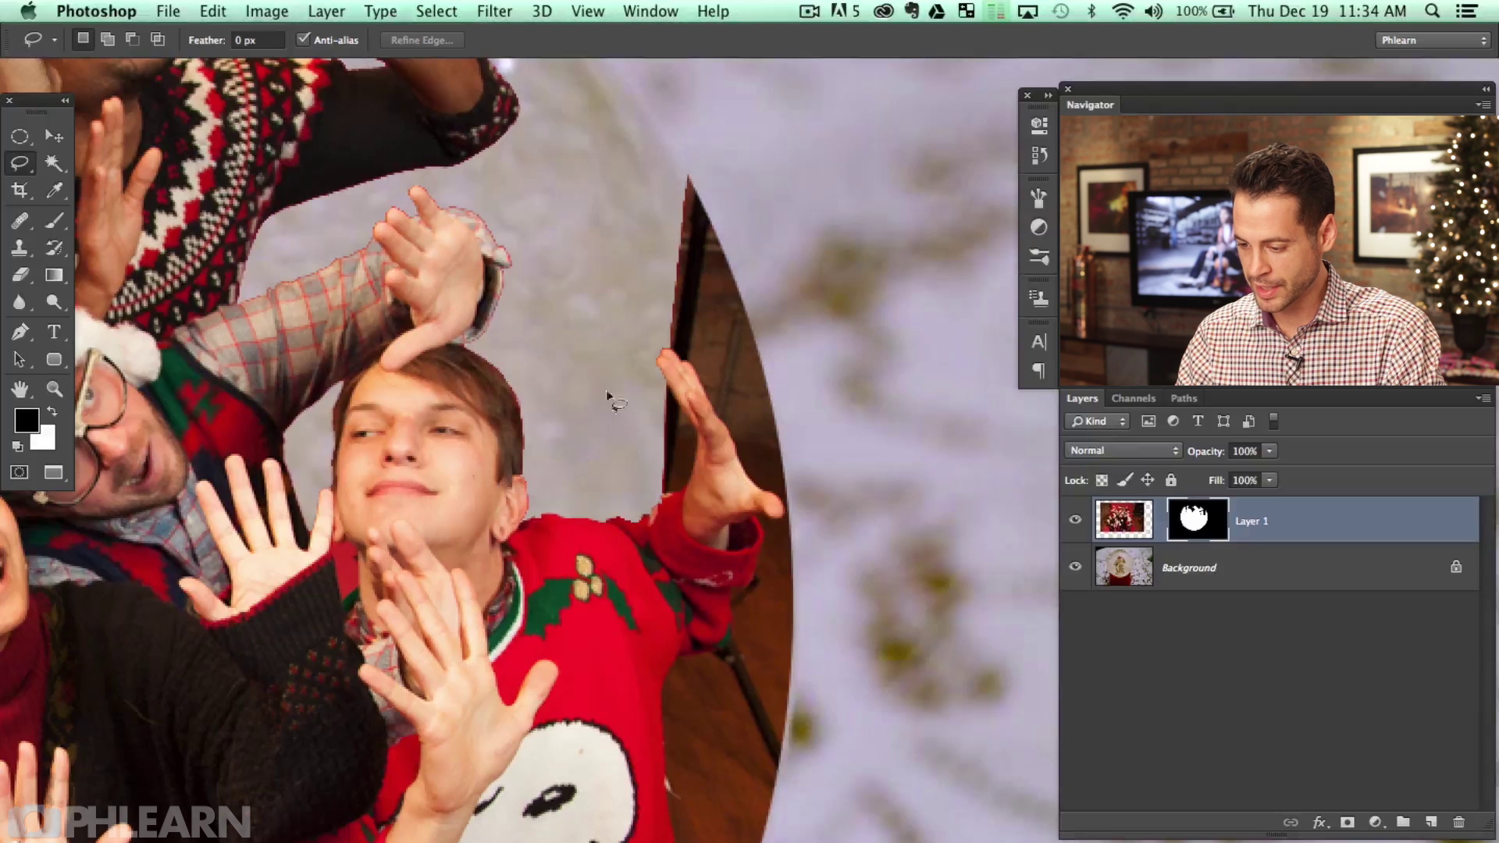
{"action": "left_click_drag", "start_coordinate": [662, 496], "coordinate": [691, 483]}
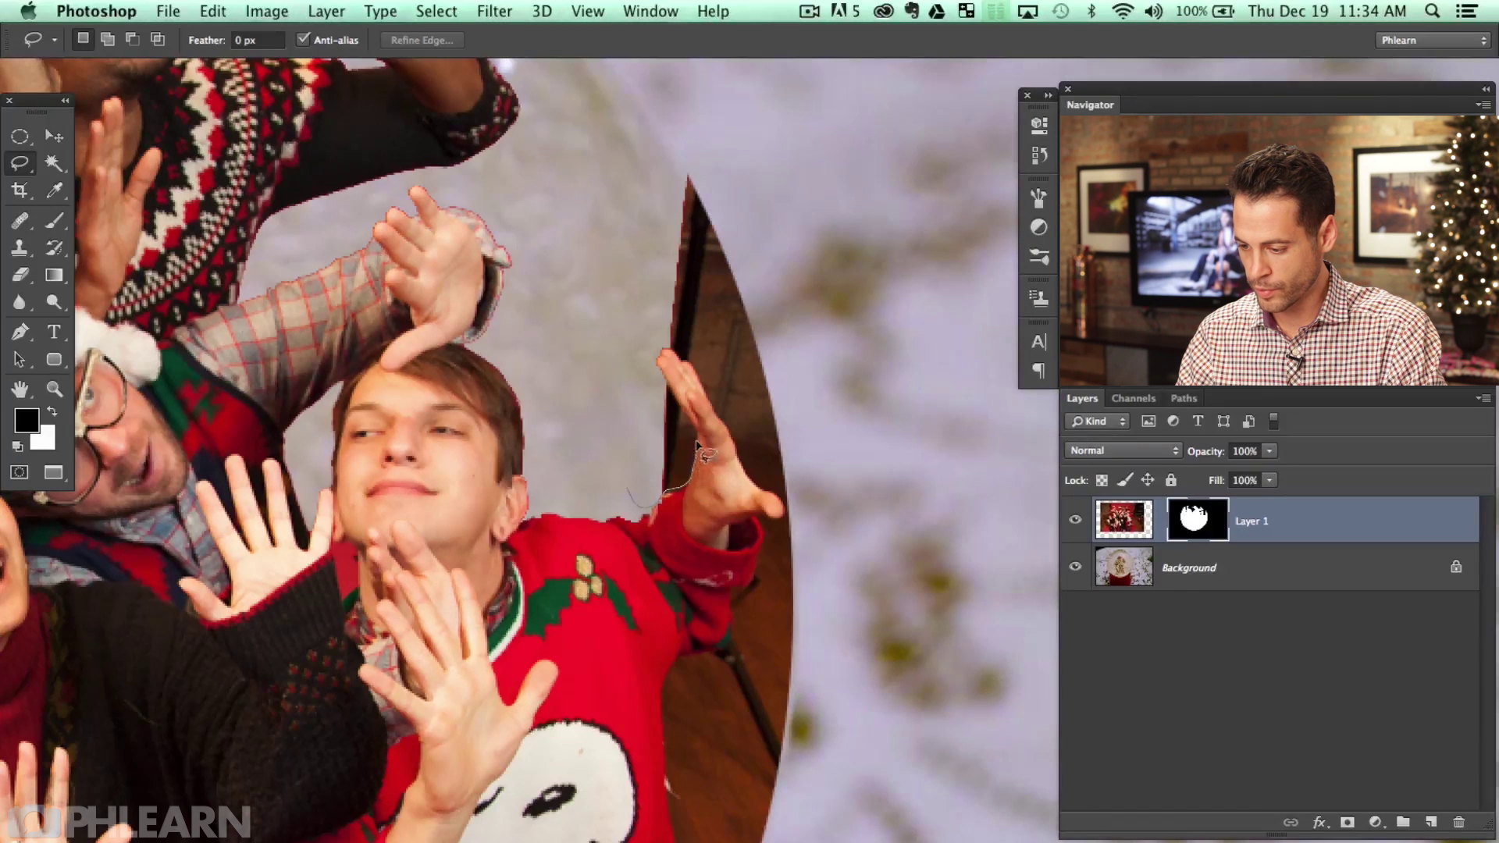
{"action": "left_click_drag", "start_coordinate": [662, 362], "coordinate": [657, 343]}
{"action": "mouse_move", "coordinate": [598, 396]}
{"action": "left_mouse_down"}
{"action": "mouse_move", "coordinate": [608, 492]}
{"action": "mouse_move", "coordinate": [652, 517]}
{"action": "left_mouse_up"}
{"action": "left_click_drag", "start_coordinate": [643, 423], "coordinate": [649, 482]}
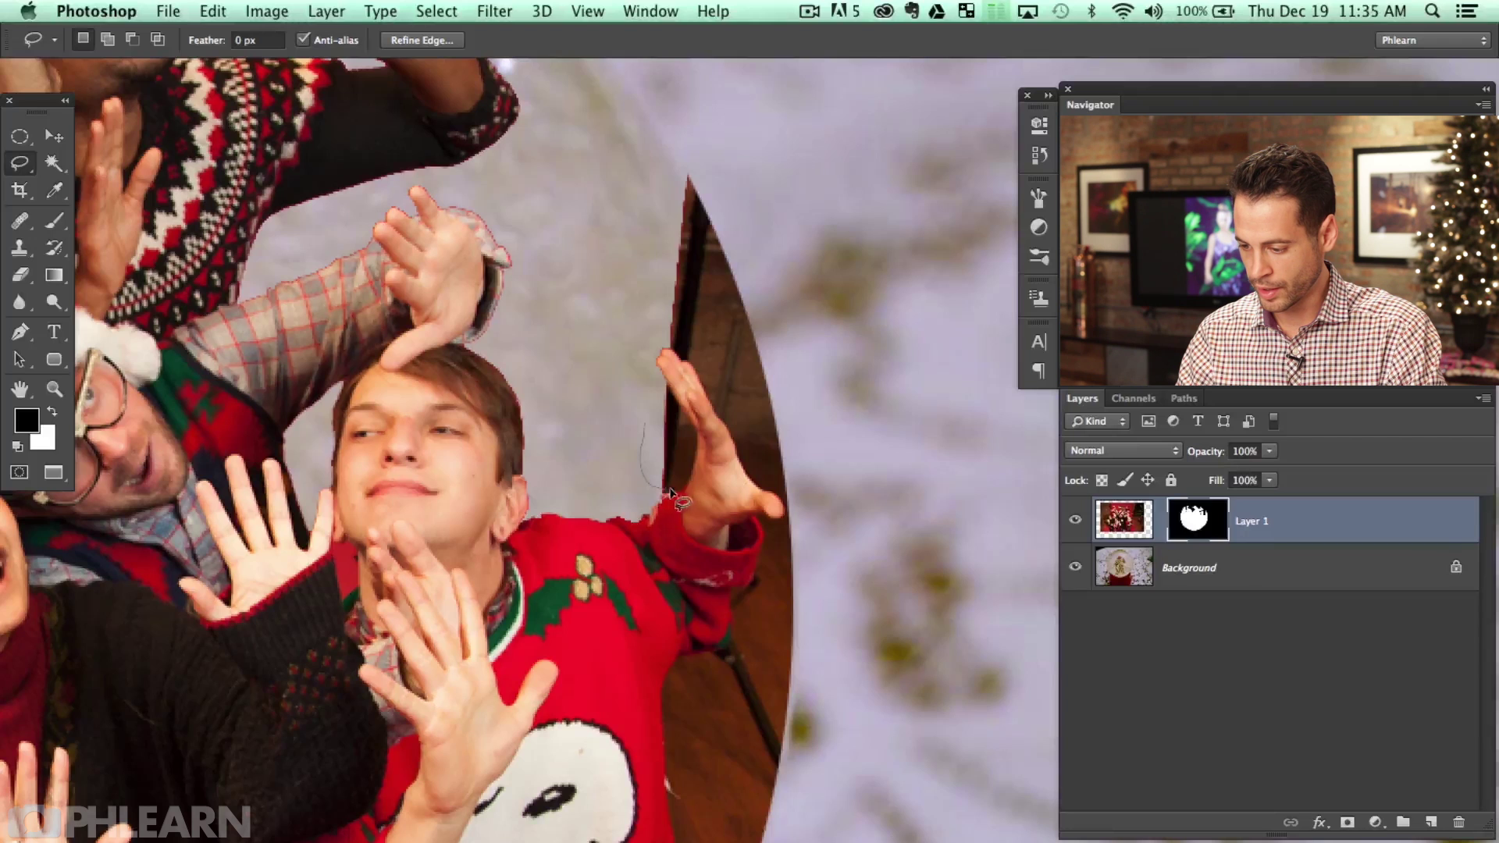
{"action": "left_click_drag", "start_coordinate": [642, 362], "coordinate": [639, 360]}
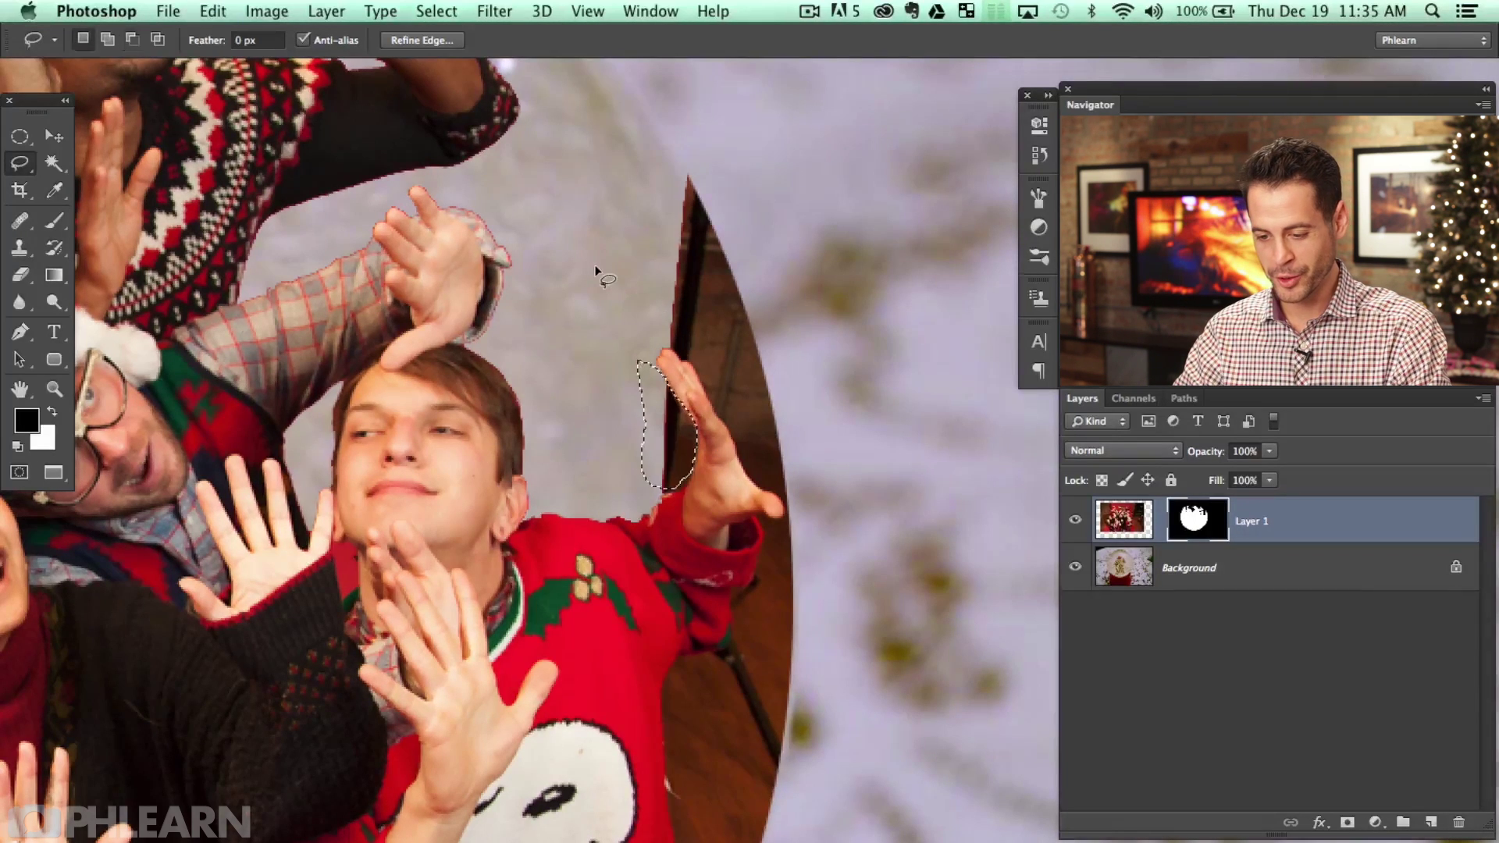
Lasso the remaining room background on the globe's right side, along the man's hand and sweater, and hide it on the mask.
{"action": "mouse_move", "coordinate": [687, 140]}
{"action": "left_mouse_down"}
{"action": "mouse_move", "coordinate": [656, 197]}
{"action": "mouse_move", "coordinate": [646, 281]}
{"action": "left_mouse_up"}
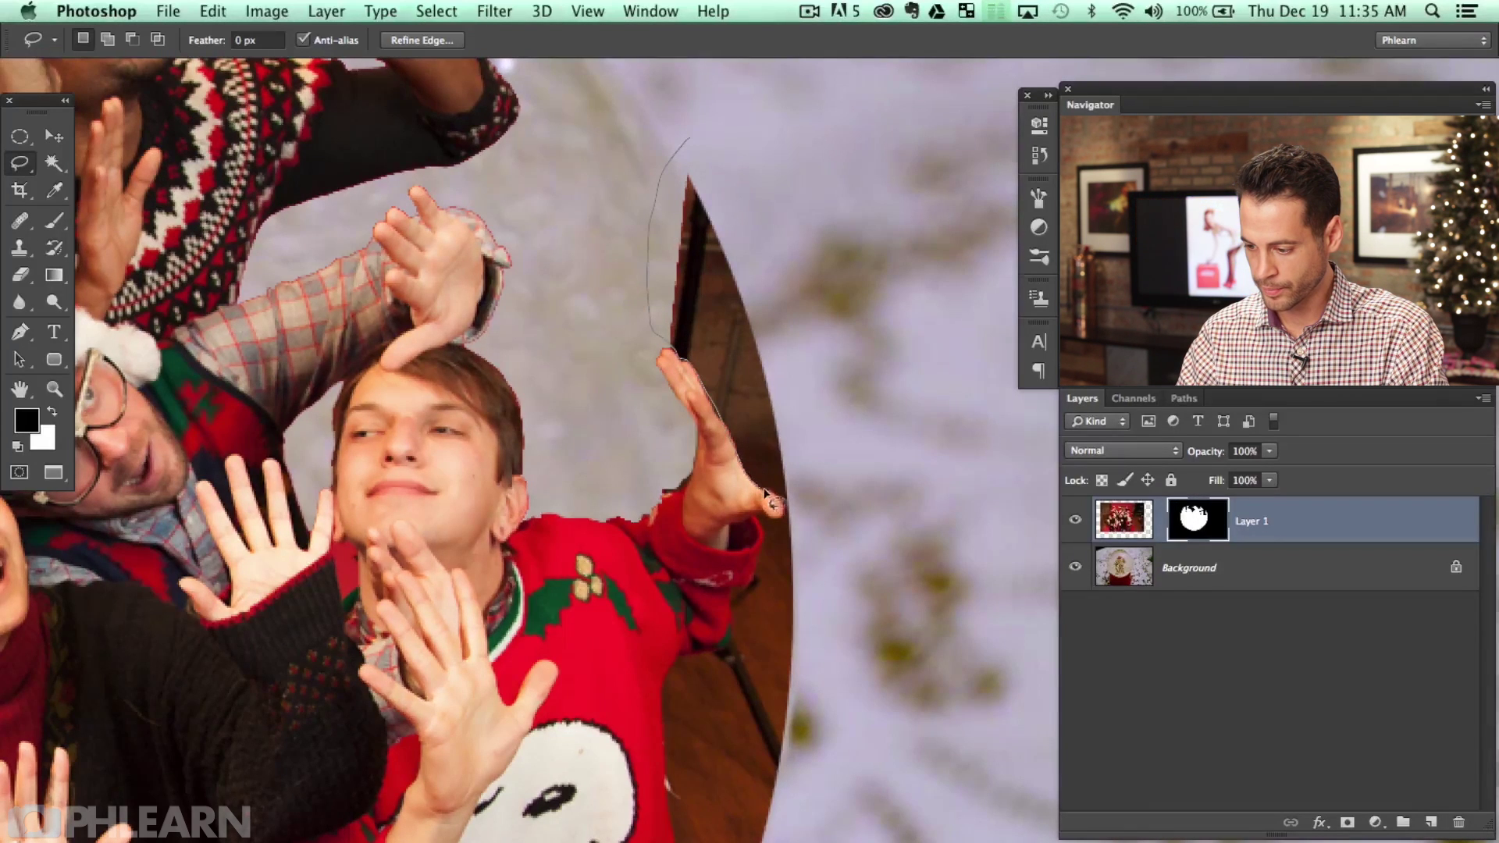
{"action": "mouse_move", "coordinate": [758, 522]}
{"action": "left_mouse_down"}
{"action": "mouse_move", "coordinate": [725, 645]}
{"action": "mouse_move", "coordinate": [681, 659]}
{"action": "mouse_move", "coordinate": [662, 696]}
{"action": "mouse_move", "coordinate": [675, 380]}
{"action": "mouse_move", "coordinate": [679, 515]}
{"action": "mouse_move", "coordinate": [714, 637]}
{"action": "left_mouse_up"}
{"action": "mouse_move", "coordinate": [810, 609]}
{"action": "left_mouse_down"}
{"action": "mouse_move", "coordinate": [837, 743]}
{"action": "mouse_move", "coordinate": [648, 301]}
{"action": "left_mouse_up"}
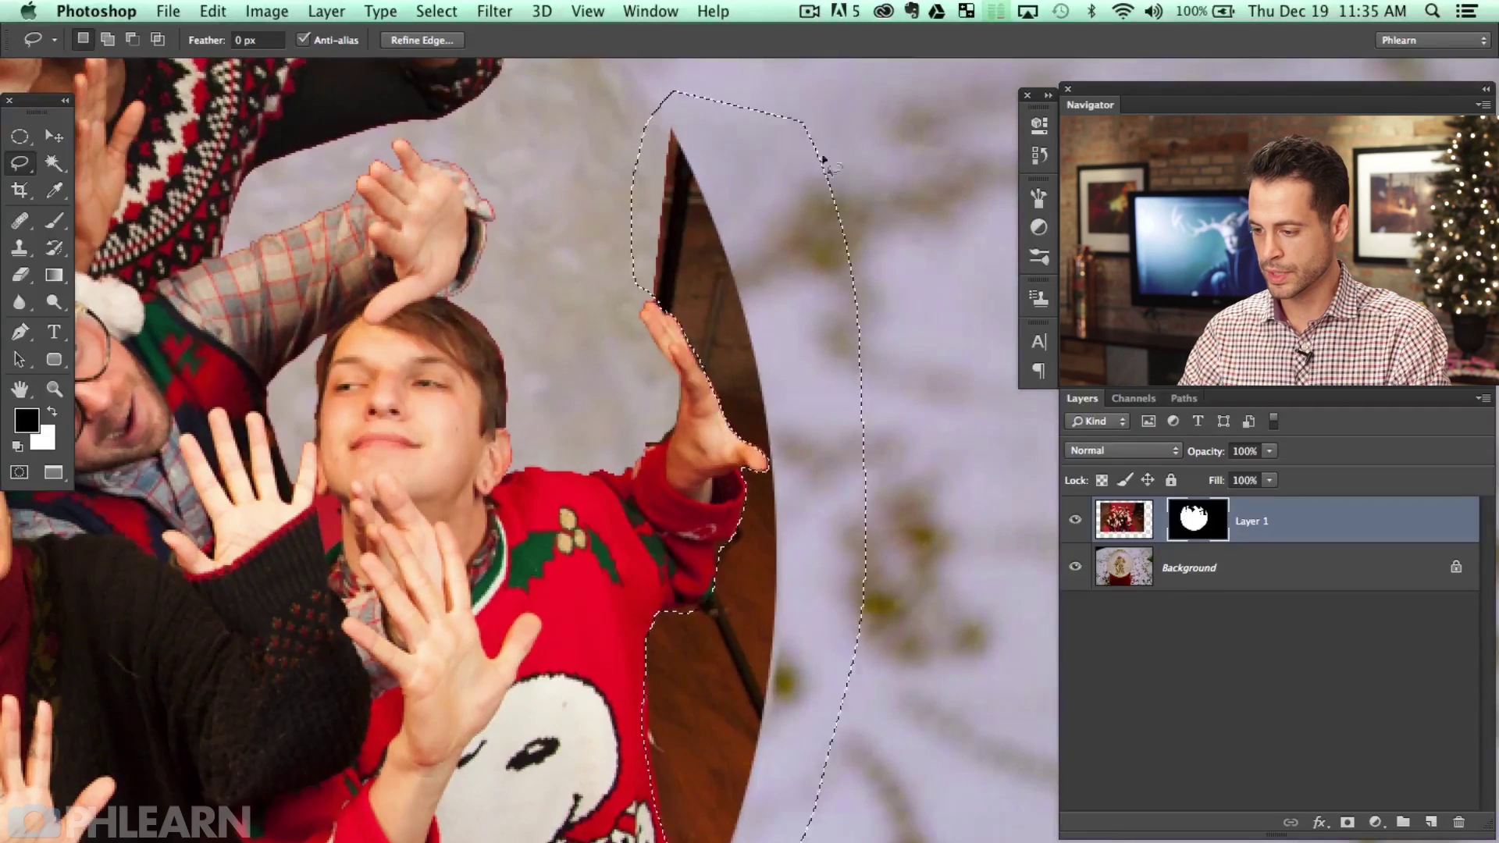
Lasso the leftover room background on the globe's left side, around the woman's hand and red sleeve, hide it on the mask and deselect.
{"action": "left_click_drag", "start_coordinate": [422, 234], "coordinate": [920, 521]}
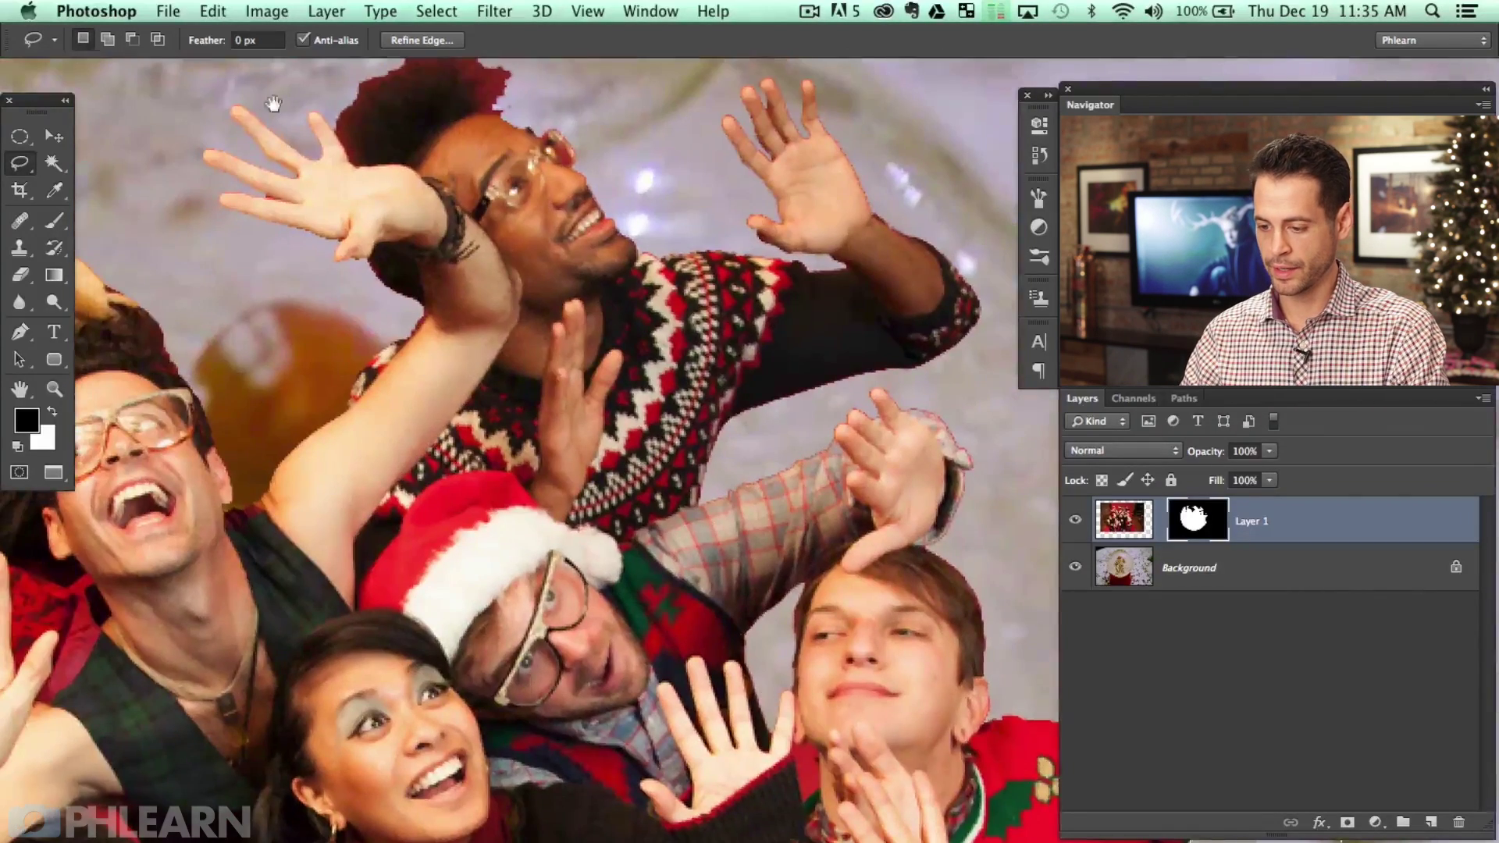
{"action": "left_click_drag", "start_coordinate": [358, 485], "coordinate": [839, 567]}
{"action": "left_click_drag", "start_coordinate": [376, 429], "coordinate": [629, 474]}
{"action": "mouse_move", "coordinate": [421, 143]}
{"action": "left_mouse_down"}
{"action": "mouse_move", "coordinate": [509, 189]}
{"action": "mouse_move", "coordinate": [531, 414]}
{"action": "left_mouse_up"}
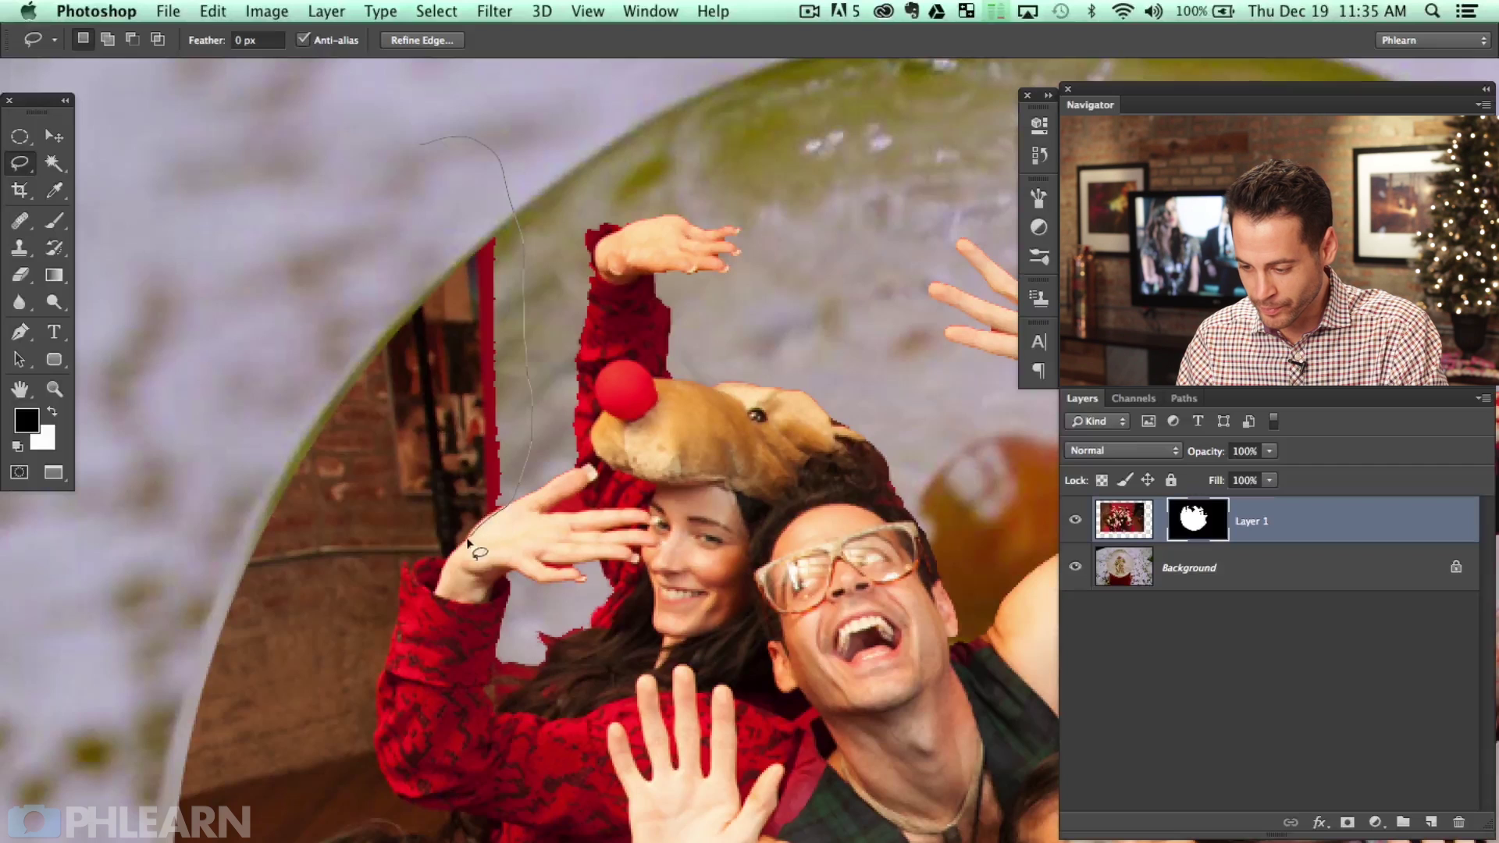
{"action": "left_click_drag", "start_coordinate": [452, 569], "coordinate": [422, 582]}
{"action": "mouse_move", "coordinate": [402, 573]}
{"action": "left_mouse_down"}
{"action": "mouse_move", "coordinate": [373, 760]}
{"action": "mouse_move", "coordinate": [411, 805]}
{"action": "mouse_move", "coordinate": [453, 817]}
{"action": "mouse_move", "coordinate": [450, 840]}
{"action": "mouse_move", "coordinate": [404, 833]}
{"action": "mouse_move", "coordinate": [590, 602]}
{"action": "mouse_move", "coordinate": [478, 628]}
{"action": "mouse_move", "coordinate": [395, 761]}
{"action": "mouse_move", "coordinate": [305, 278]}
{"action": "mouse_move", "coordinate": [275, 719]}
{"action": "mouse_move", "coordinate": [401, 361]}
{"action": "left_mouse_up"}
{"action": "key", "text": "super+BackSpace"}
{"action": "key", "text": "super+d"}
Compare the whole snow globe with and without the masked group layer.
{"action": "key", "text": "super+0"}
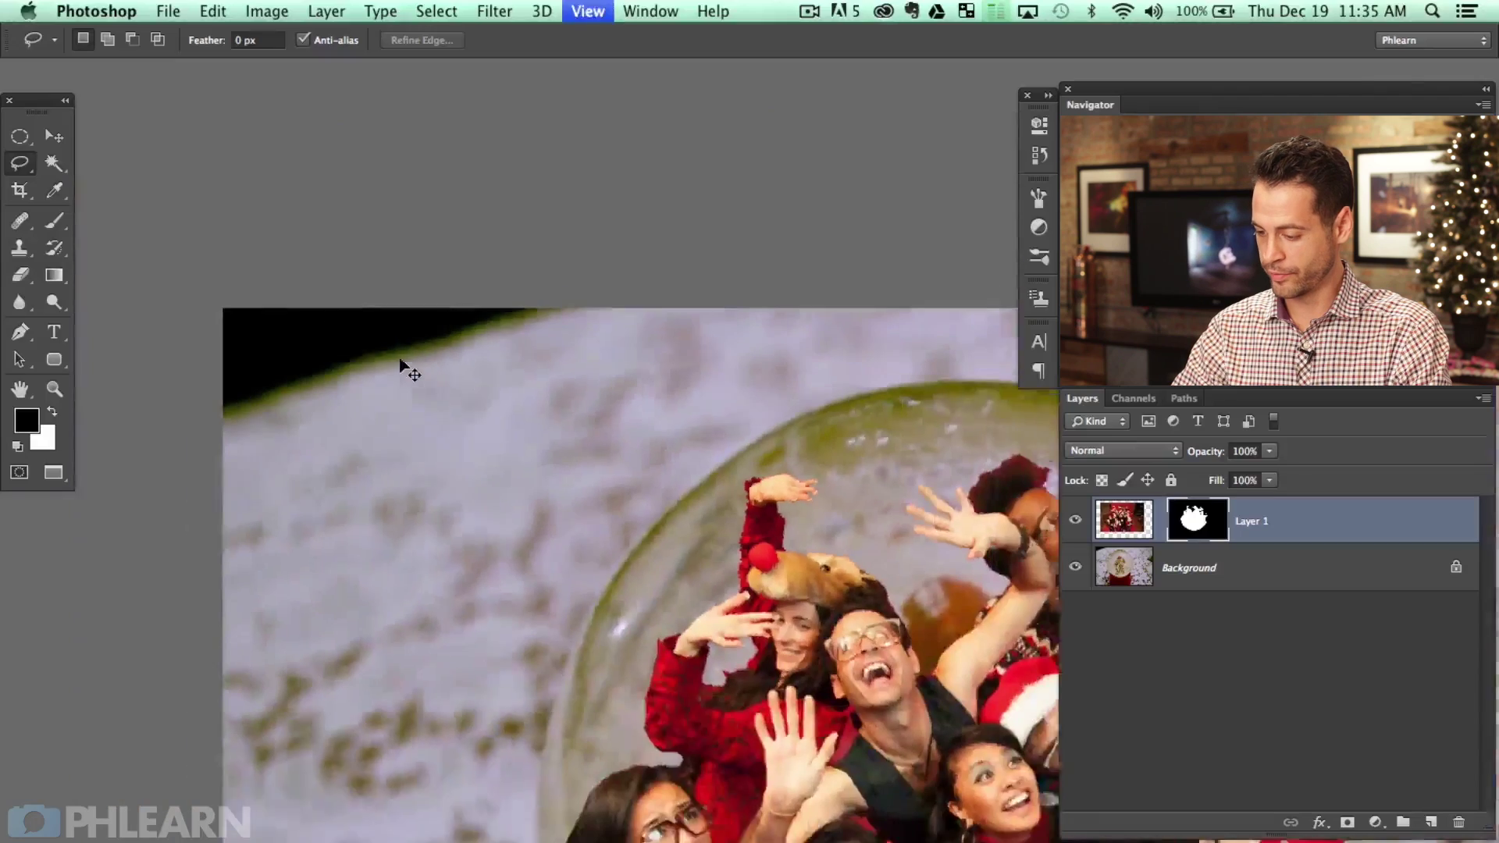
{"action": "left_click_drag", "start_coordinate": [594, 490], "coordinate": [527, 512]}
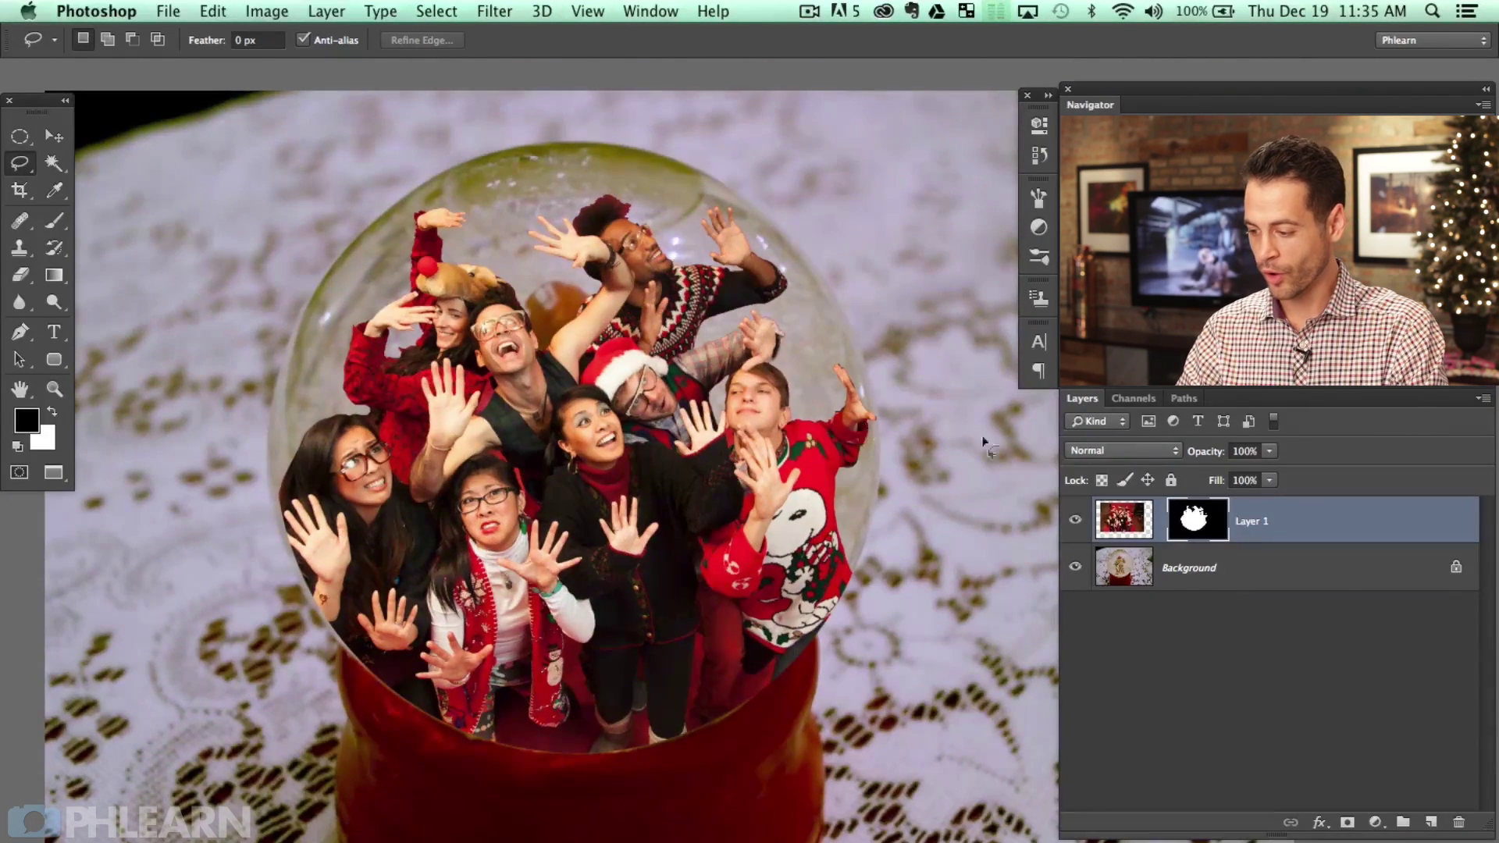
{"action": "left_click", "coordinate": [1076, 522]}
{"action": "left_click", "coordinate": [1076, 522]}
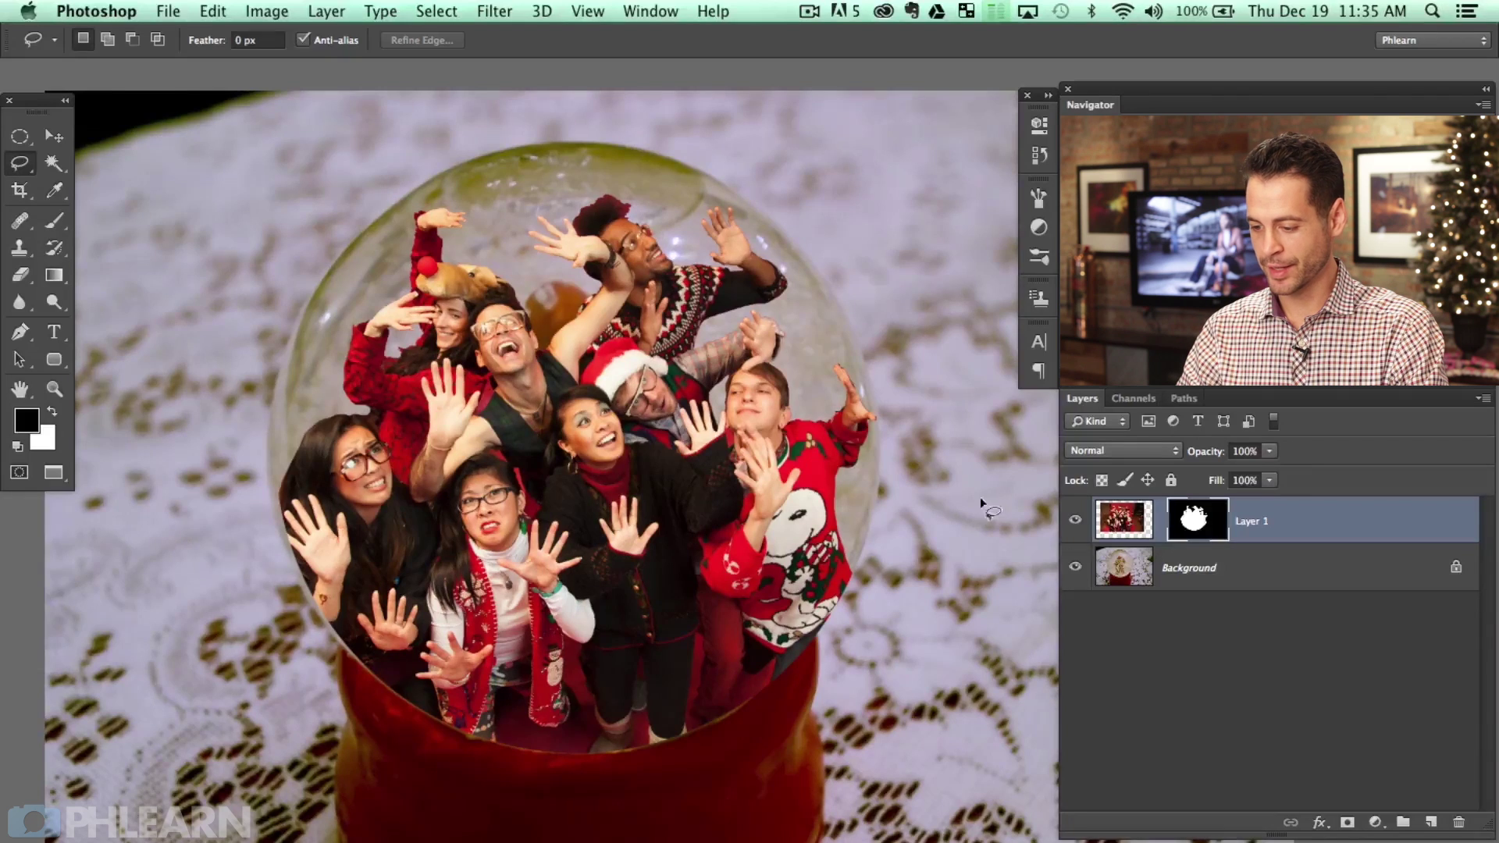
{"action": "scroll", "coordinate": [945, 375], "scroll_direction": "up", "scroll_amount": 2}
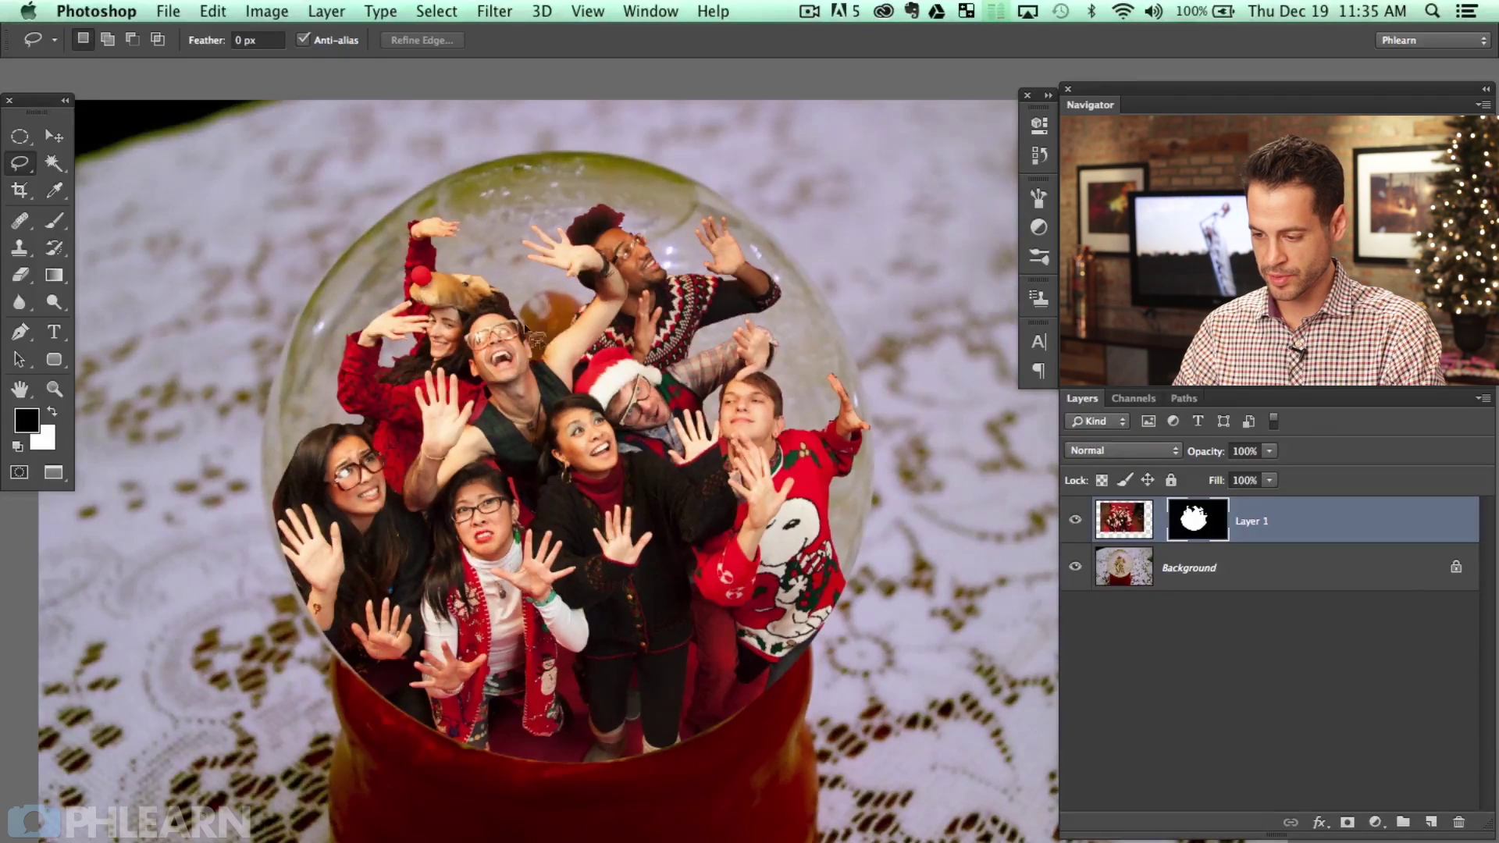
{"action": "left_click", "coordinate": [1076, 521]}
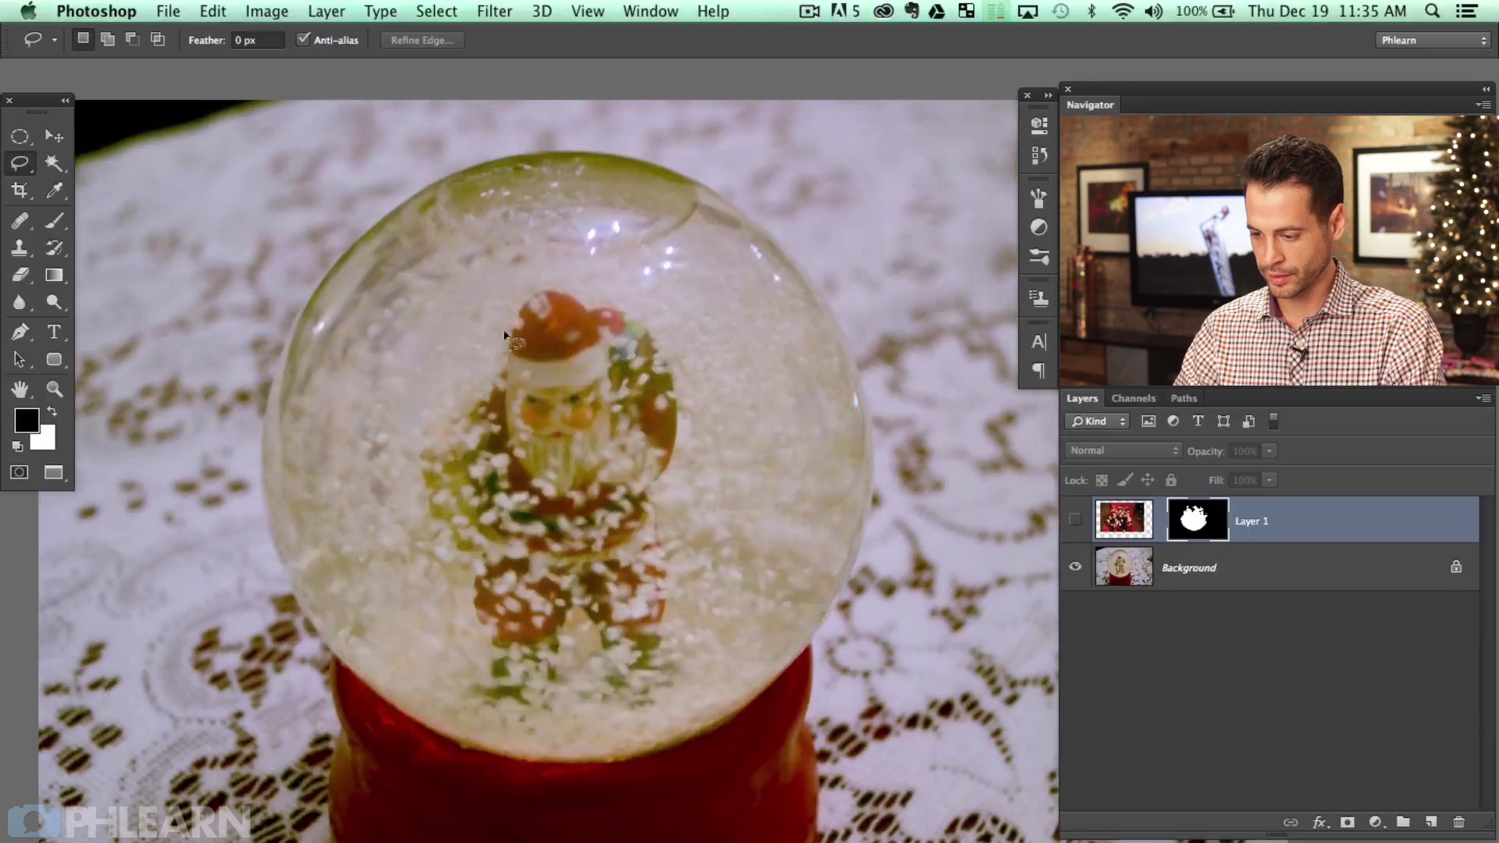
{"action": "left_click", "coordinate": [1076, 522]}
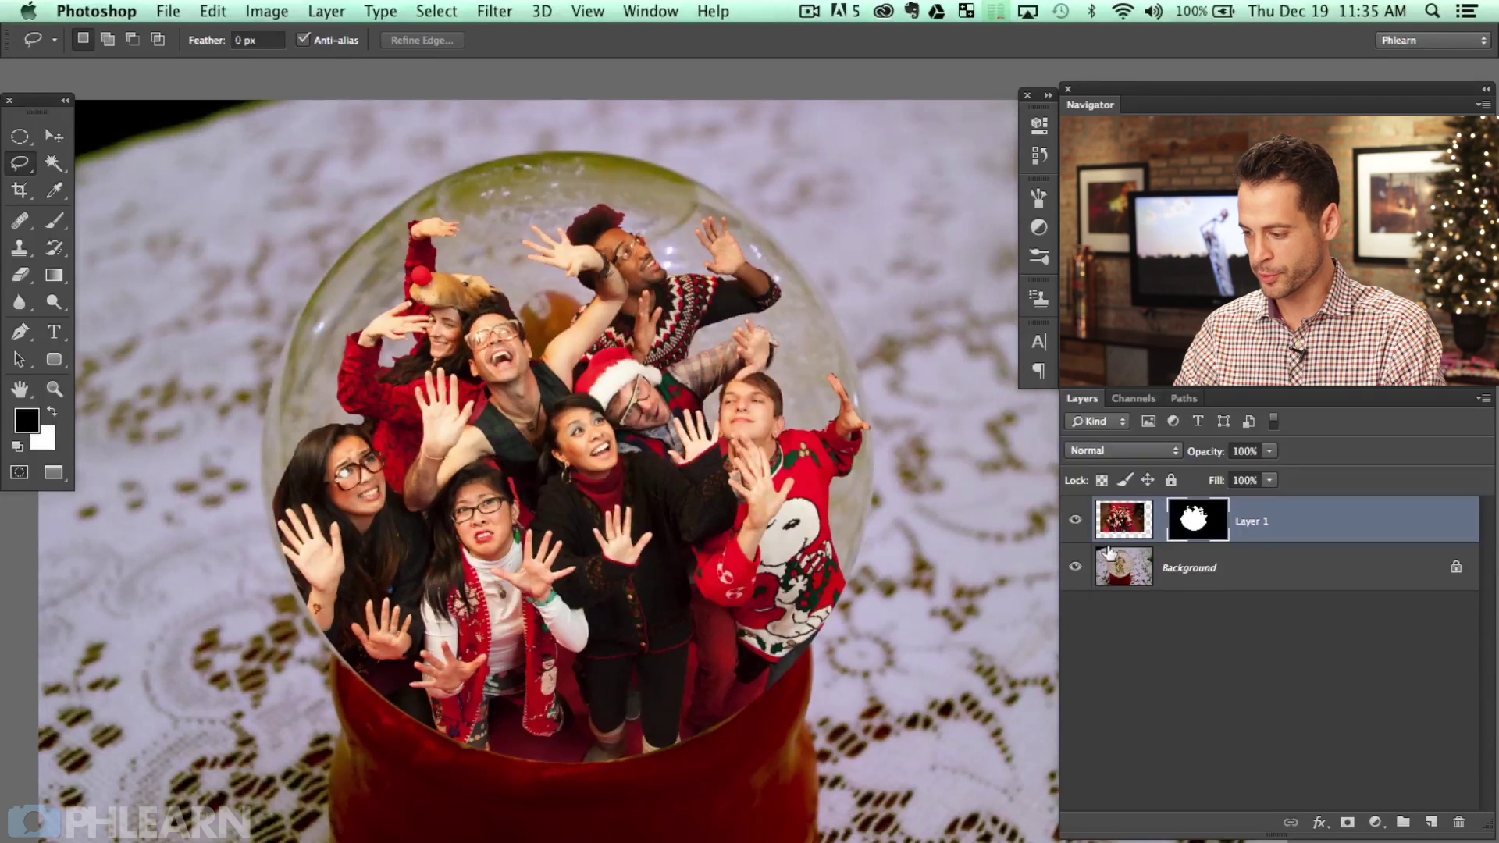
Hide the group layer and clone snowy glass over the Santa figure's hat and upper head on a new layer above Background.
{"action": "left_click", "coordinate": [1075, 520]}
{"action": "left_click", "coordinate": [1249, 585]}
{"action": "key", "text": "super+alt+shift+n"}
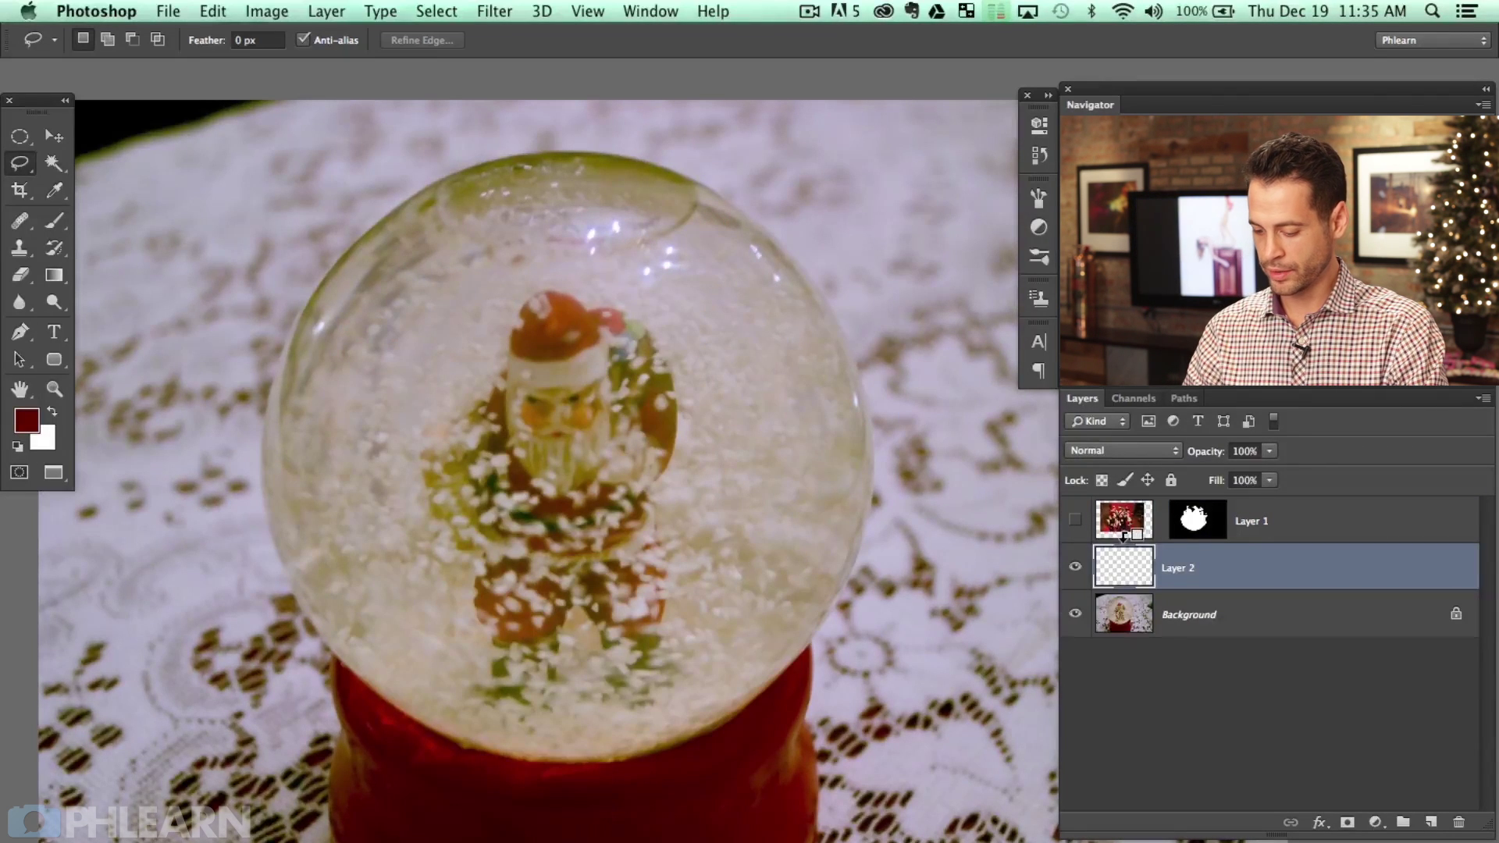
{"action": "key", "text": "s"}
{"action": "left_click_drag", "start_coordinate": [518, 352], "coordinate": [429, 345]}
{"action": "mouse_move", "coordinate": [528, 347]}
{"action": "left_mouse_down"}
{"action": "mouse_move", "coordinate": [541, 295]}
{"action": "mouse_move", "coordinate": [535, 325]}
{"action": "mouse_move", "coordinate": [602, 342]}
{"action": "mouse_move", "coordinate": [587, 335]}
{"action": "mouse_move", "coordinate": [559, 370]}
{"action": "mouse_move", "coordinate": [614, 325]}
{"action": "mouse_move", "coordinate": [634, 359]}
{"action": "mouse_move", "coordinate": [592, 337]}
{"action": "mouse_move", "coordinate": [618, 312]}
{"action": "mouse_move", "coordinate": [536, 325]}
{"action": "left_mouse_up"}
Merge the cloned retouching layer into the Background.
{"action": "left_click", "coordinate": [1075, 521]}
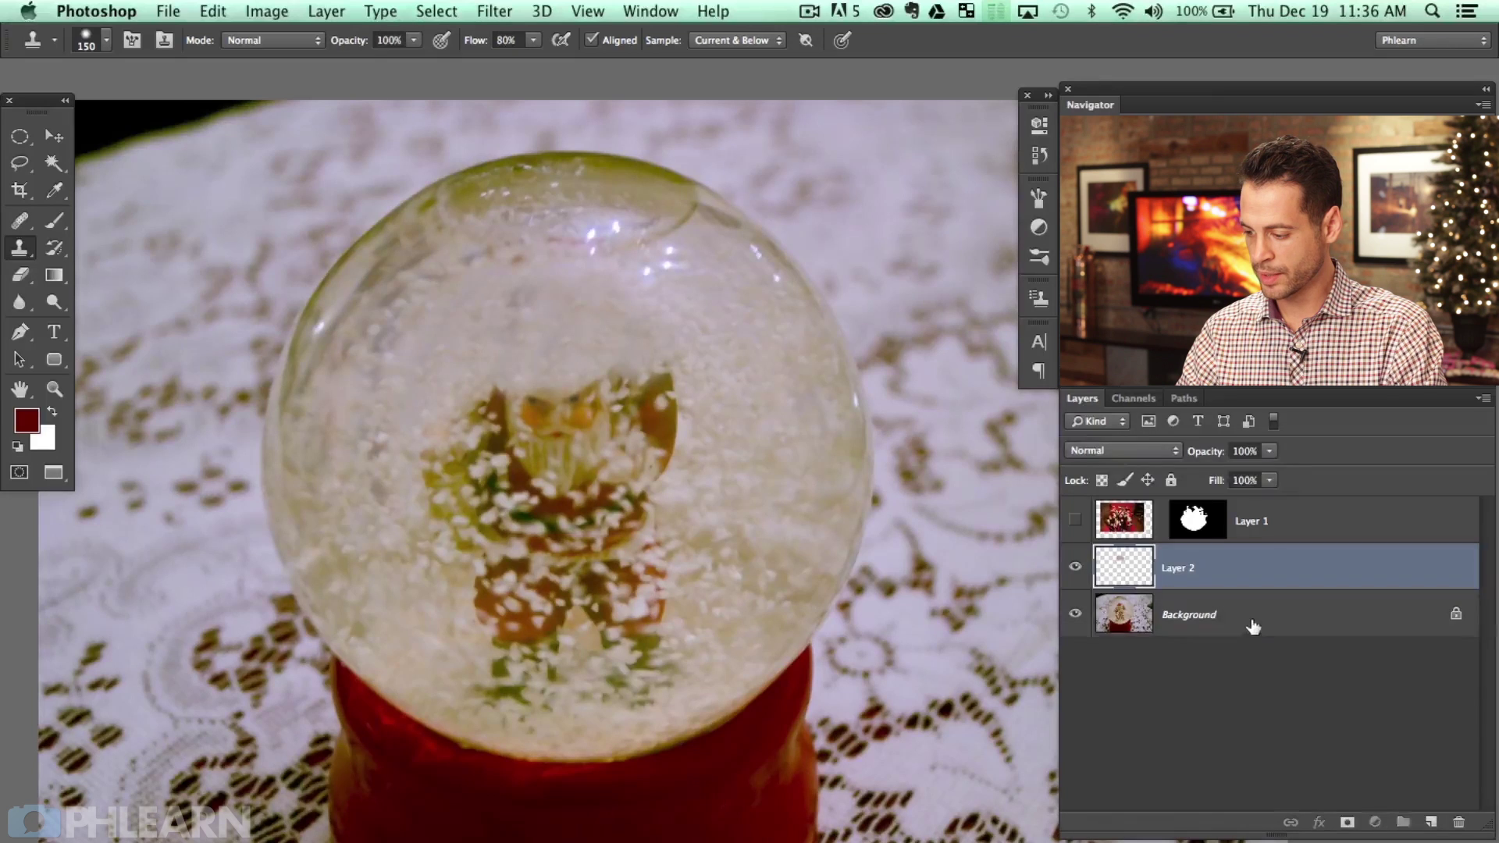
{"action": "left_click", "coordinate": [1240, 617], "text": "shift"}
{"action": "key", "text": "super+e"}
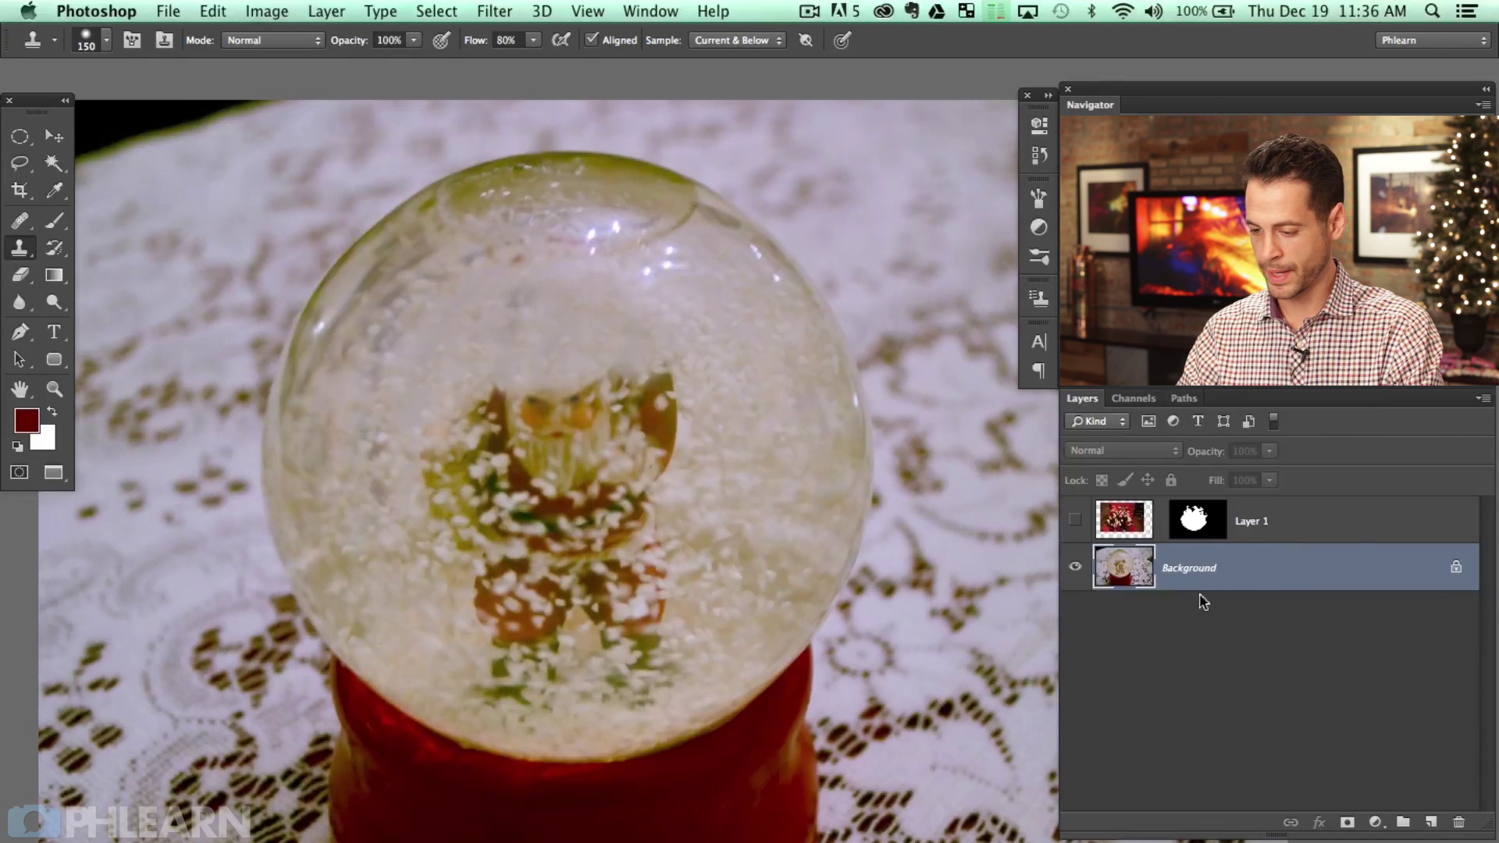
Show the group layer again and place a duplicate of the Background above it.
{"action": "left_click", "coordinate": [1074, 520]}
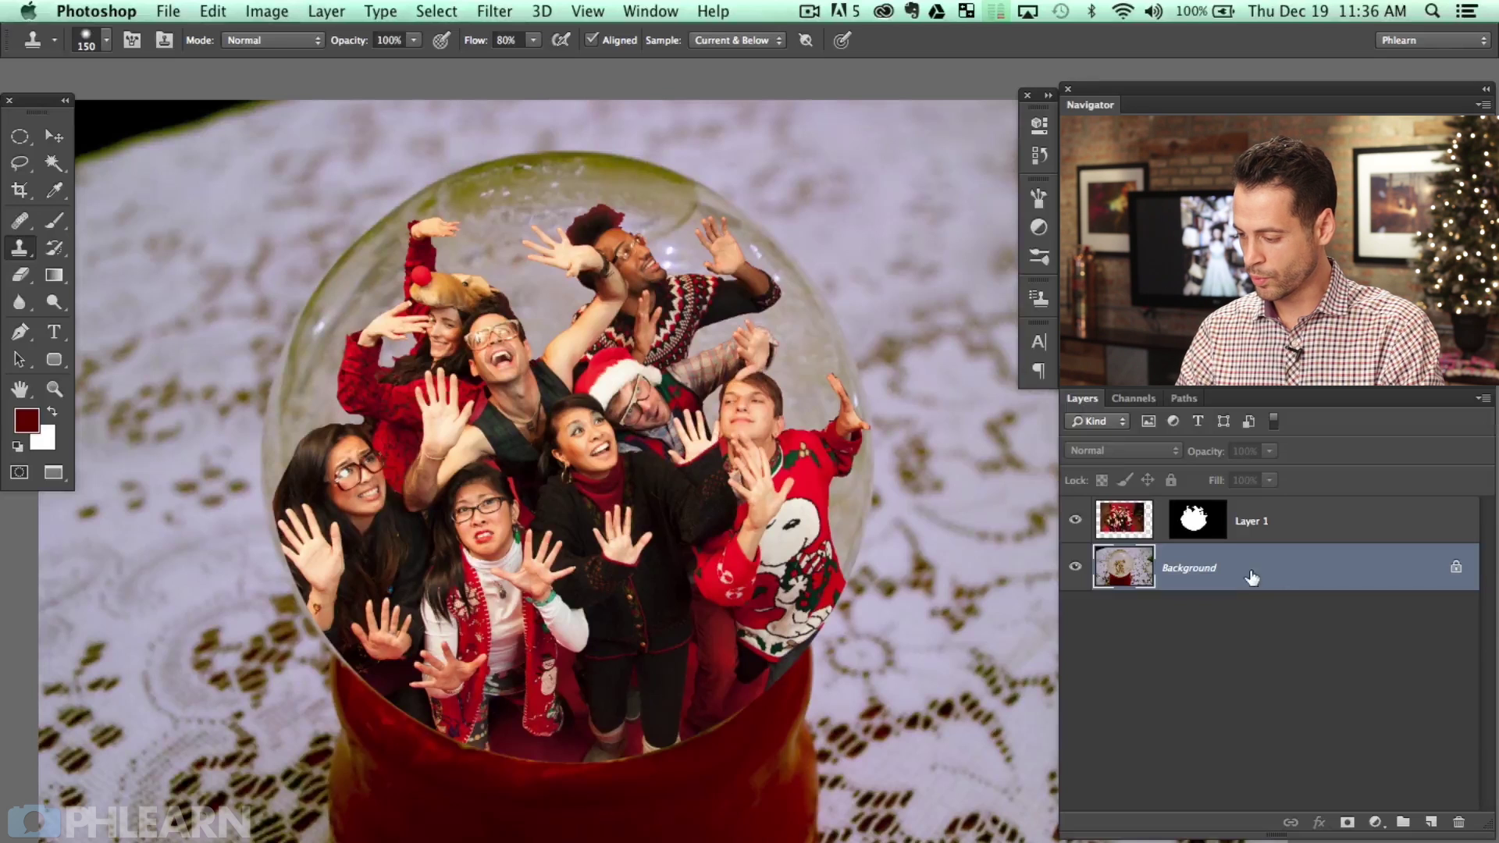
{"action": "key", "text": "super+j"}
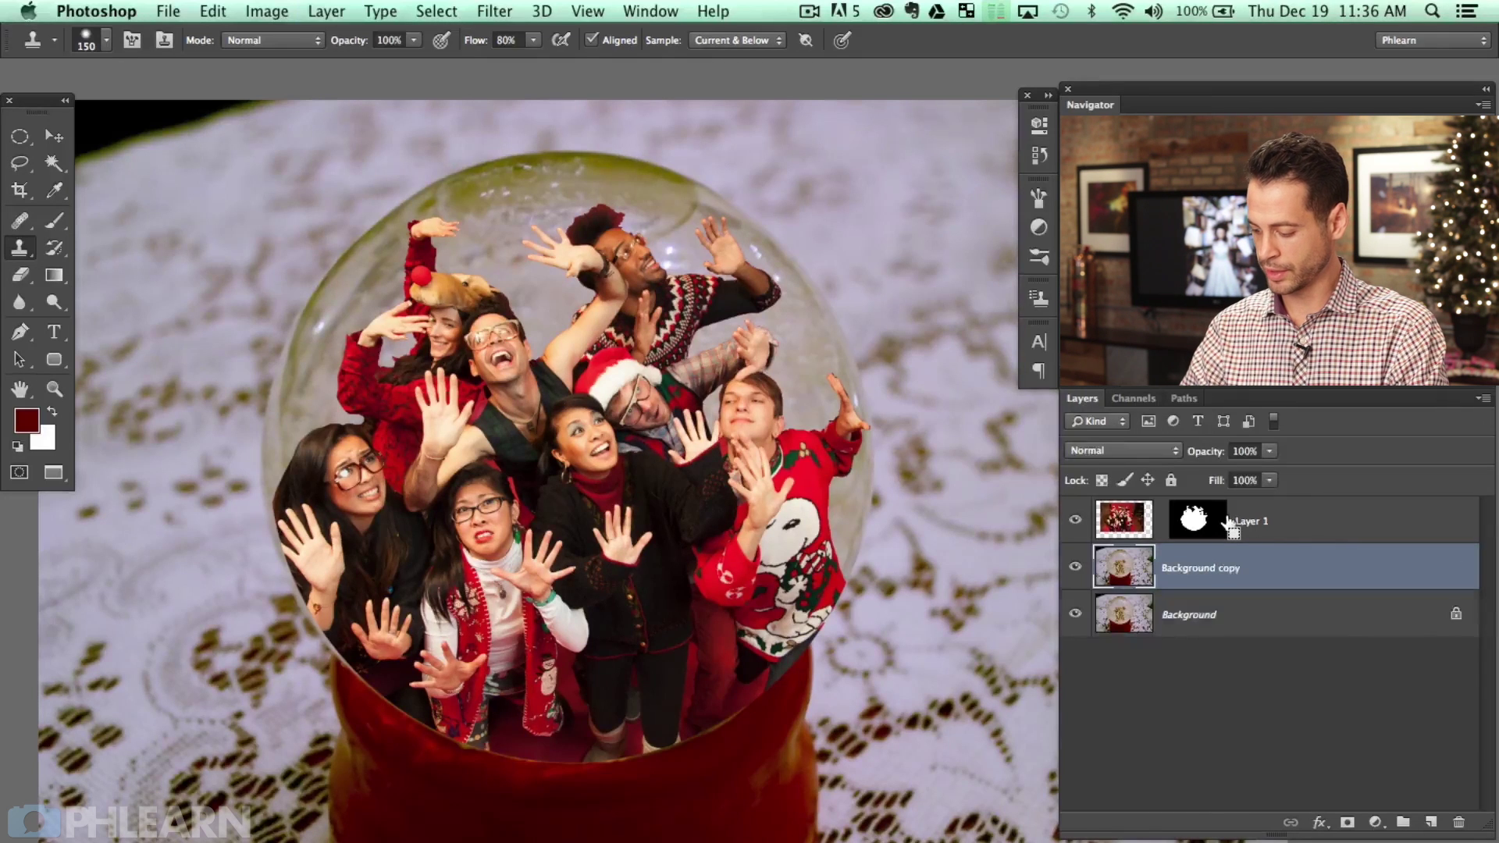
{"action": "key", "text": "super+]"}
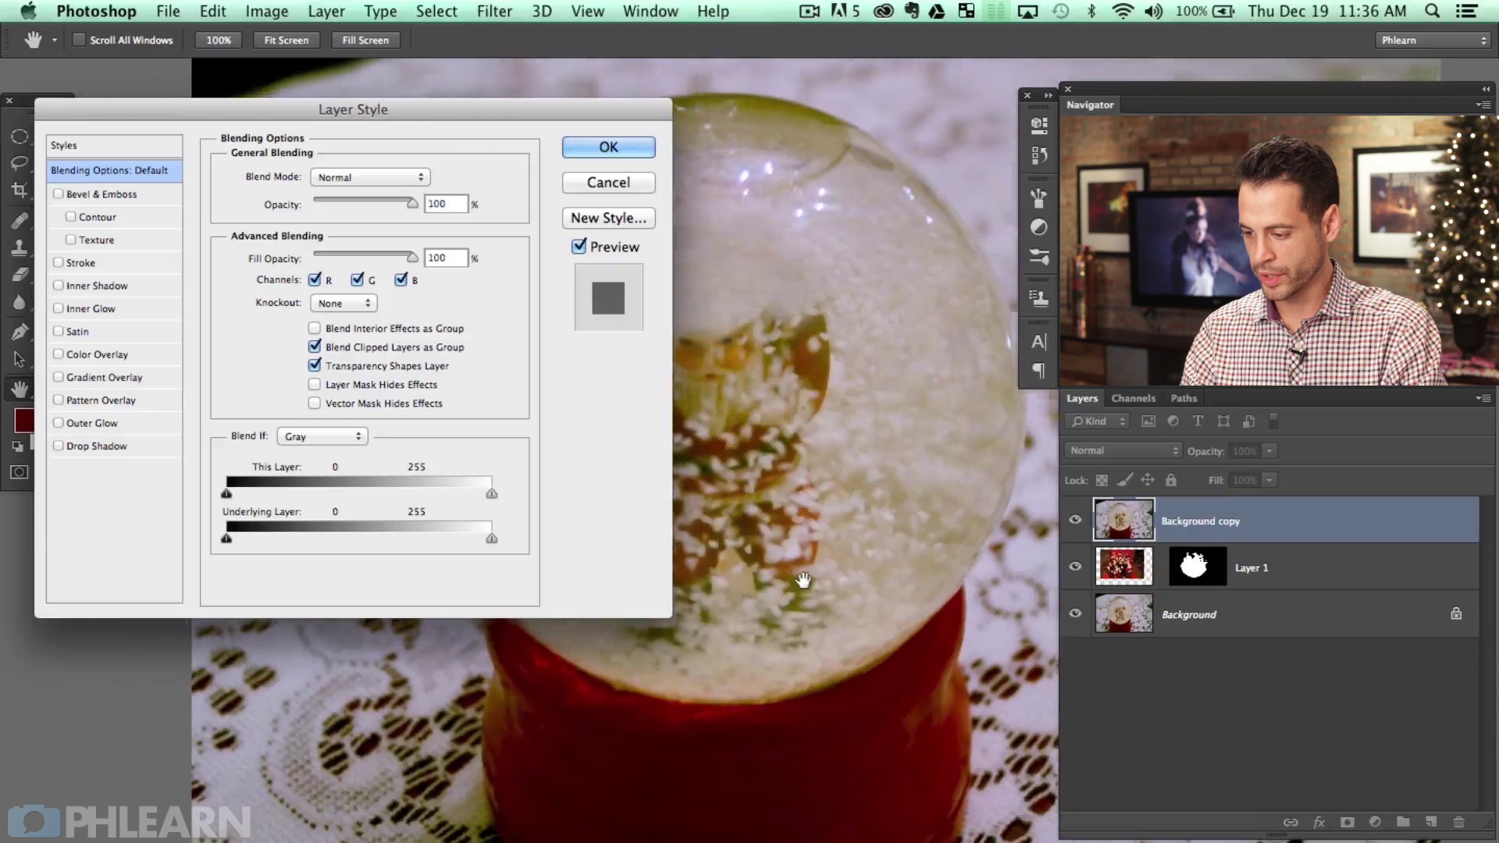
Split the Background copy's Blend If shadow slider for This Layer to 145 / 210 in its blending options.
{"action": "left_click_drag", "start_coordinate": [612, 117], "coordinate": [489, 128]}
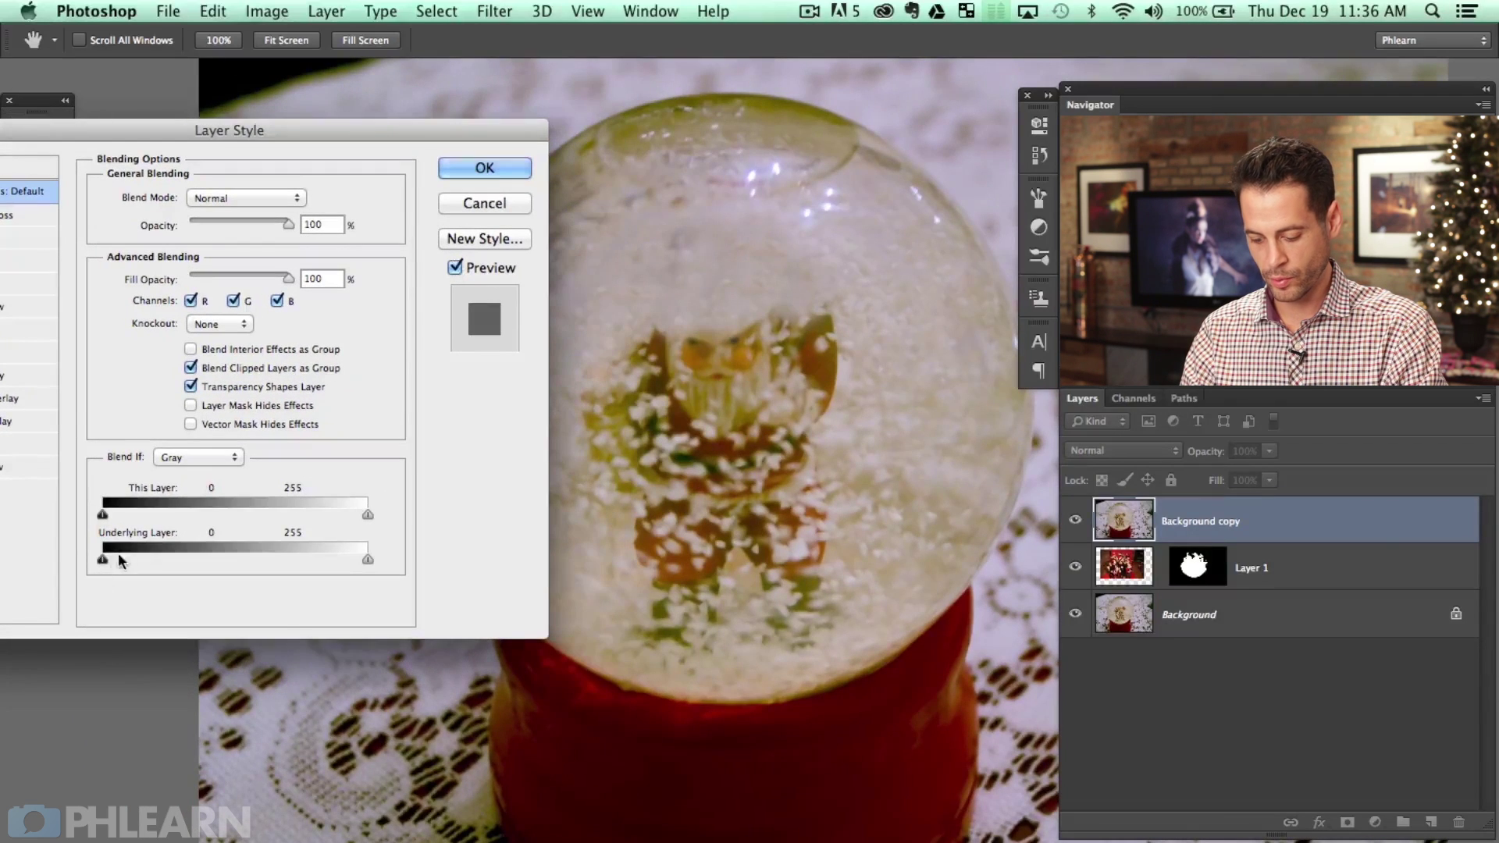
{"action": "left_click_drag", "start_coordinate": [102, 515], "coordinate": [310, 516], "text": "alt"}
{"action": "left_click_drag", "start_coordinate": [102, 514], "coordinate": [251, 515]}
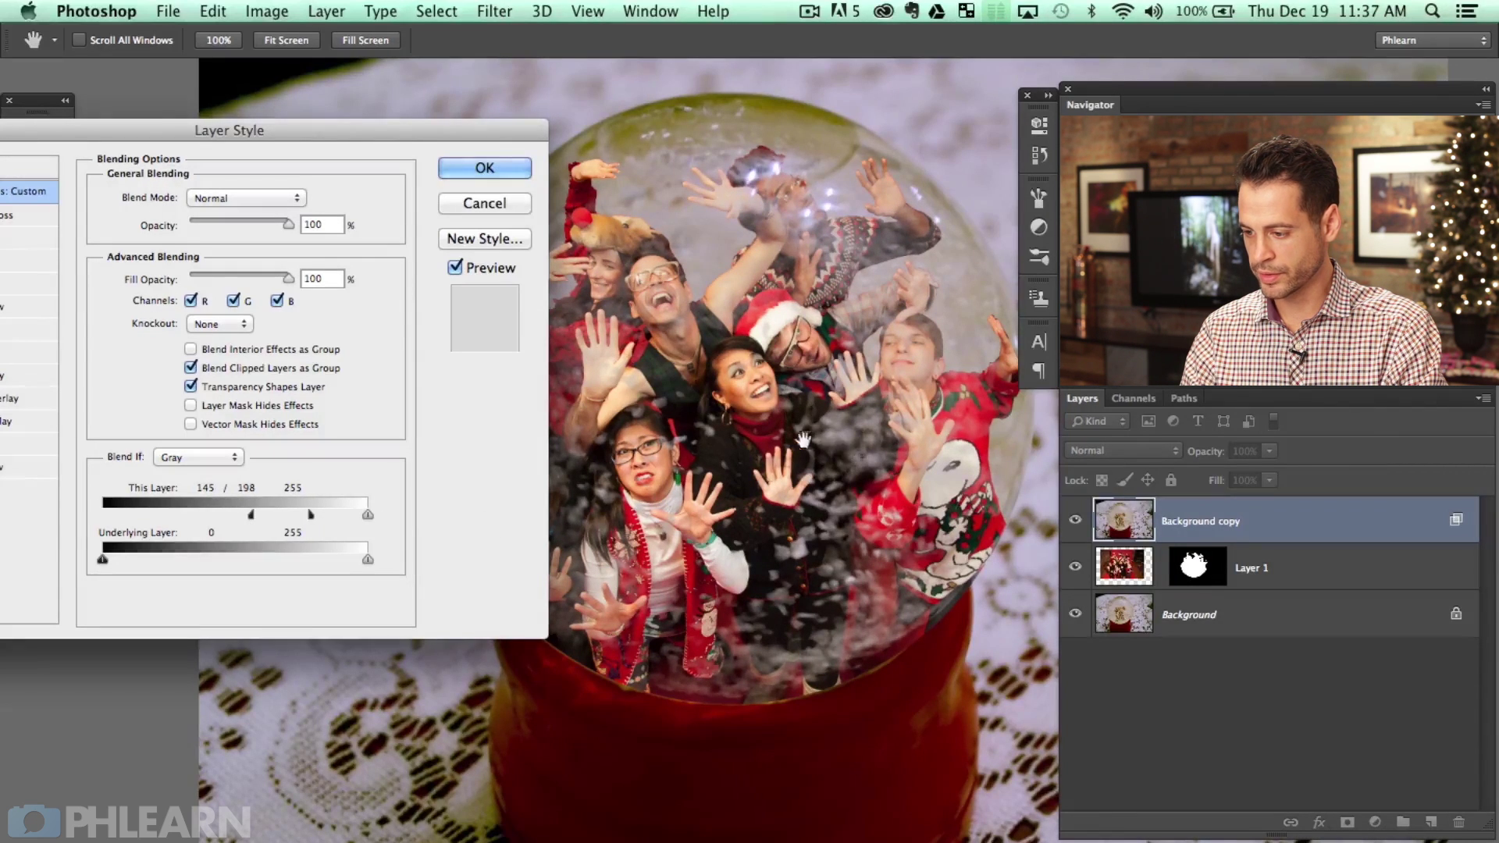
{"action": "left_click_drag", "start_coordinate": [312, 515], "coordinate": [252, 512]}
Set the Background copy's blend mode to Screen and apply the layer style.
{"action": "left_click", "coordinate": [238, 198]}
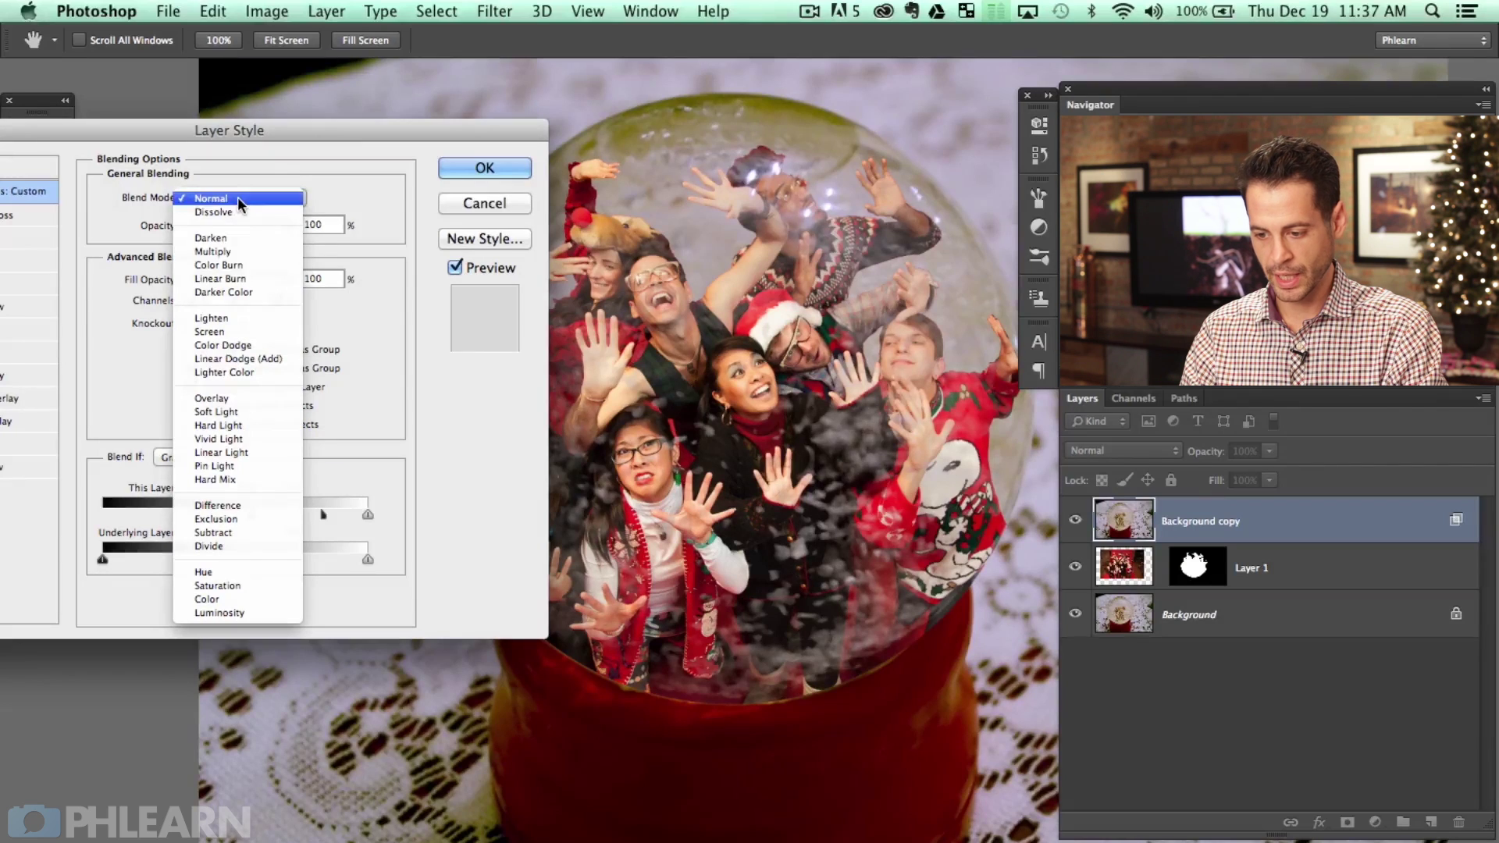
{"action": "left_click", "coordinate": [241, 331]}
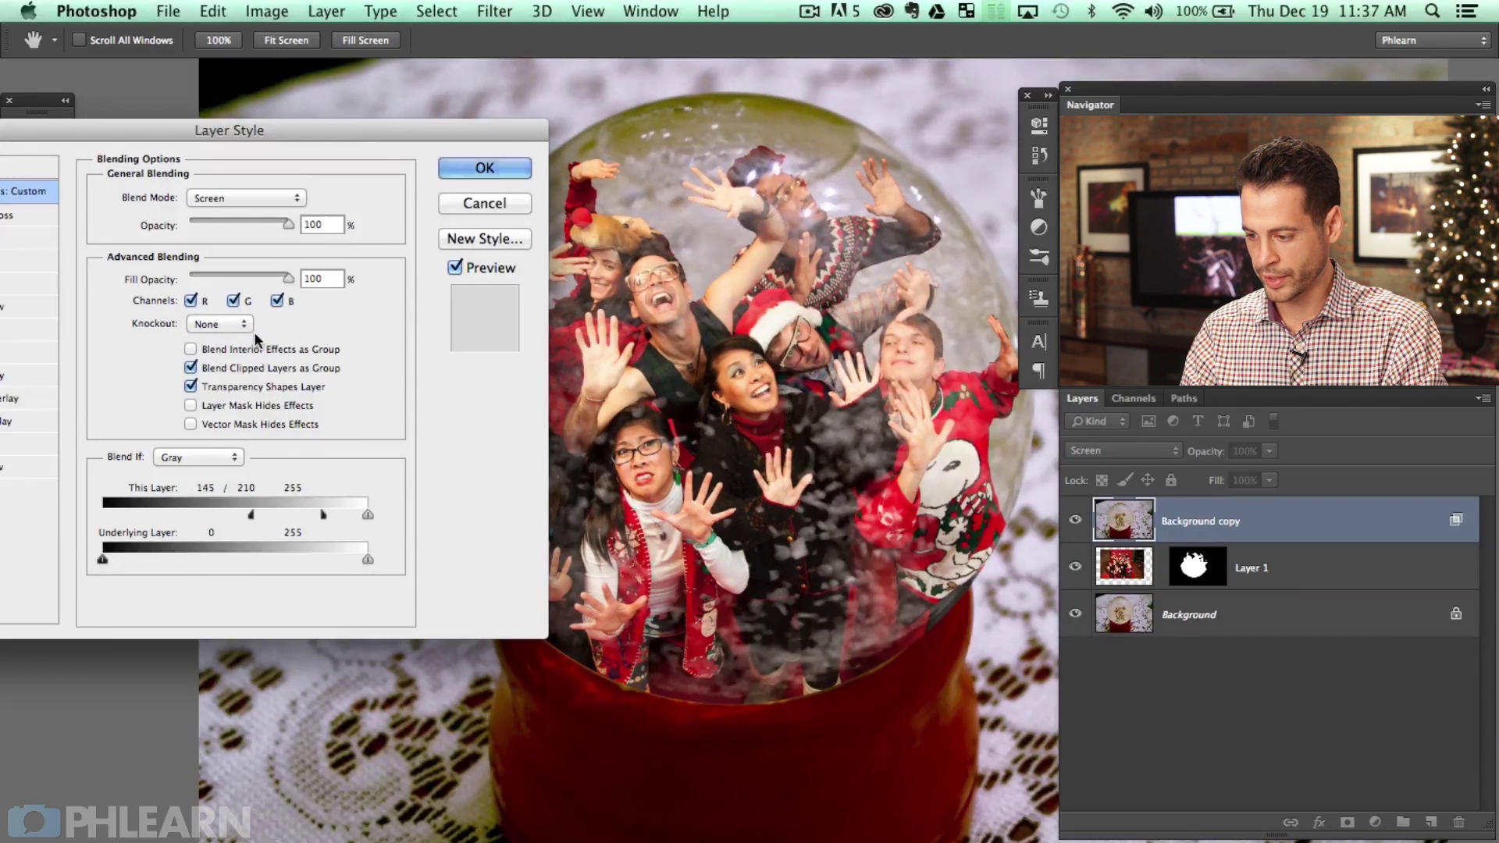
{"action": "left_click", "coordinate": [485, 167]}
{"action": "key", "text": "s"}
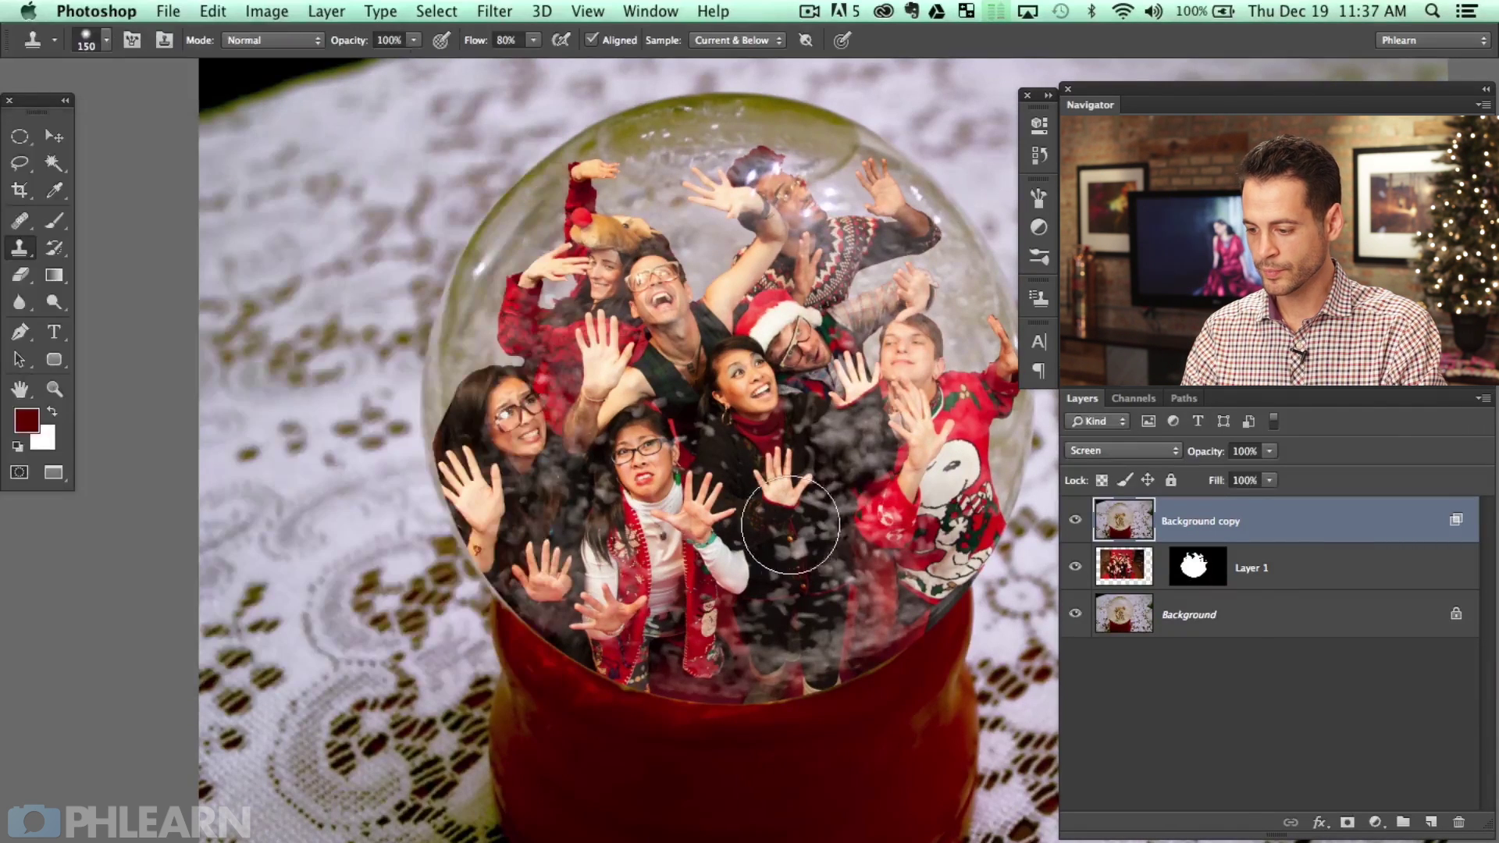
Compare the globe with the snow overlay of the Background copy switched on and off.
{"action": "scroll", "coordinate": [625, 469], "scroll_direction": "right", "scroll_amount": 5}
{"action": "left_click", "coordinate": [1076, 522]}
{"action": "left_click", "coordinate": [1076, 521]}
{"action": "left_click", "coordinate": [1075, 522]}
{"action": "left_click", "coordinate": [1075, 521]}
{"action": "left_click", "coordinate": [1076, 520]}
{"action": "left_click", "coordinate": [1075, 520]}
{"action": "left_click", "coordinate": [1076, 520]}
{"action": "left_click", "coordinate": [1075, 520]}
{"action": "left_click", "coordinate": [1076, 521]}
{"action": "left_click", "coordinate": [1075, 521]}
{"action": "left_click", "coordinate": [1075, 522]}
{"action": "left_click", "coordinate": [1075, 521]}
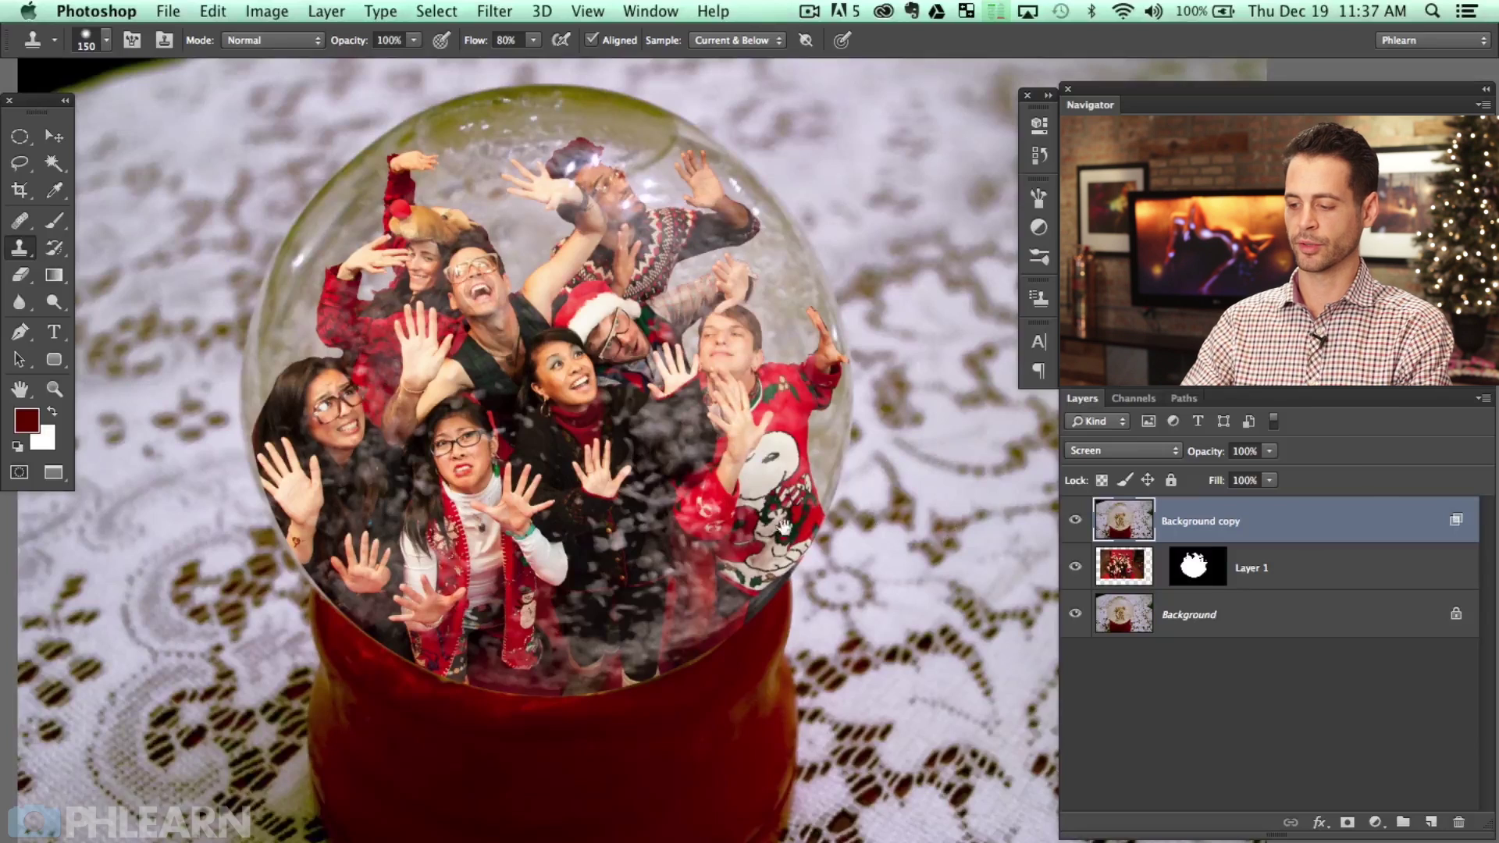
{"action": "scroll", "coordinate": [771, 500], "scroll_direction": "up", "scroll_amount": 3}
{"action": "scroll", "coordinate": [772, 499], "scroll_direction": "right", "scroll_amount": 2}
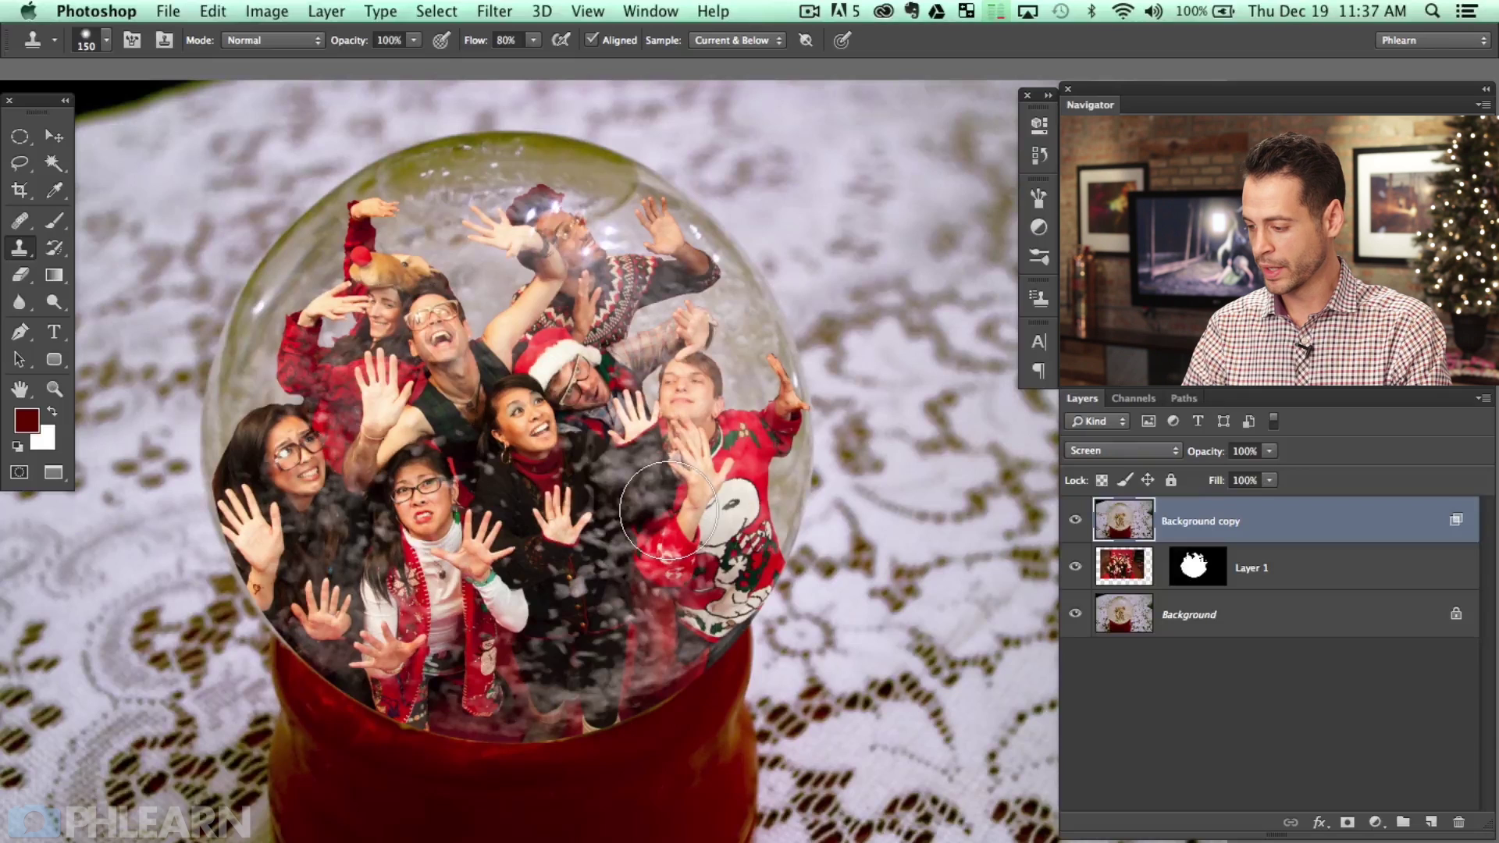
Create a new layer above the Background copy, choose the soft round 617 brush tip and open the detailed brush settings.
{"action": "key", "text": "super+alt+shift+n"}
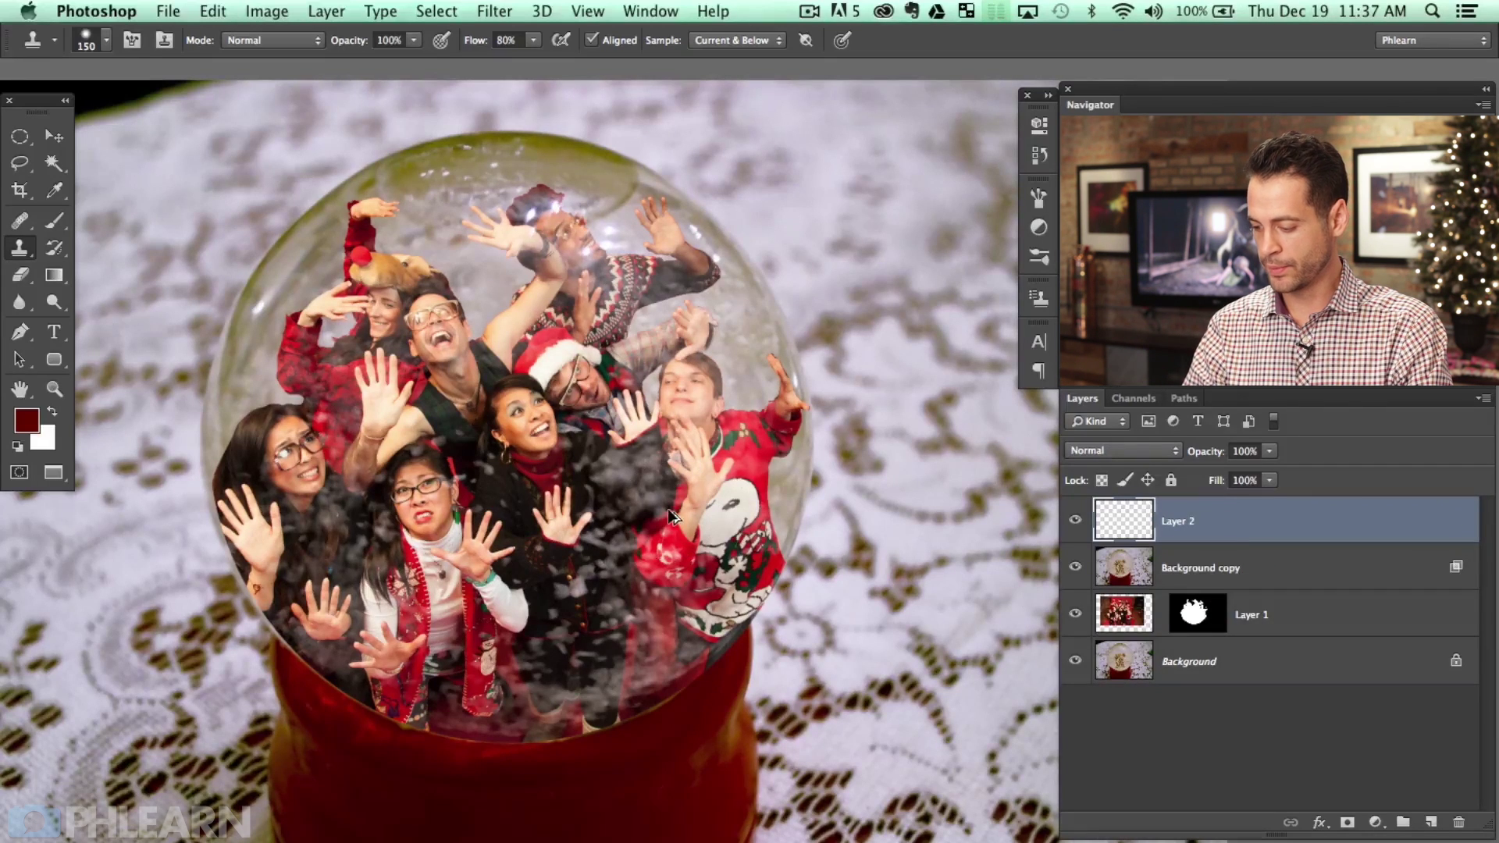
{"action": "key", "text": "b"}
{"action": "right_click", "coordinate": [504, 317]}
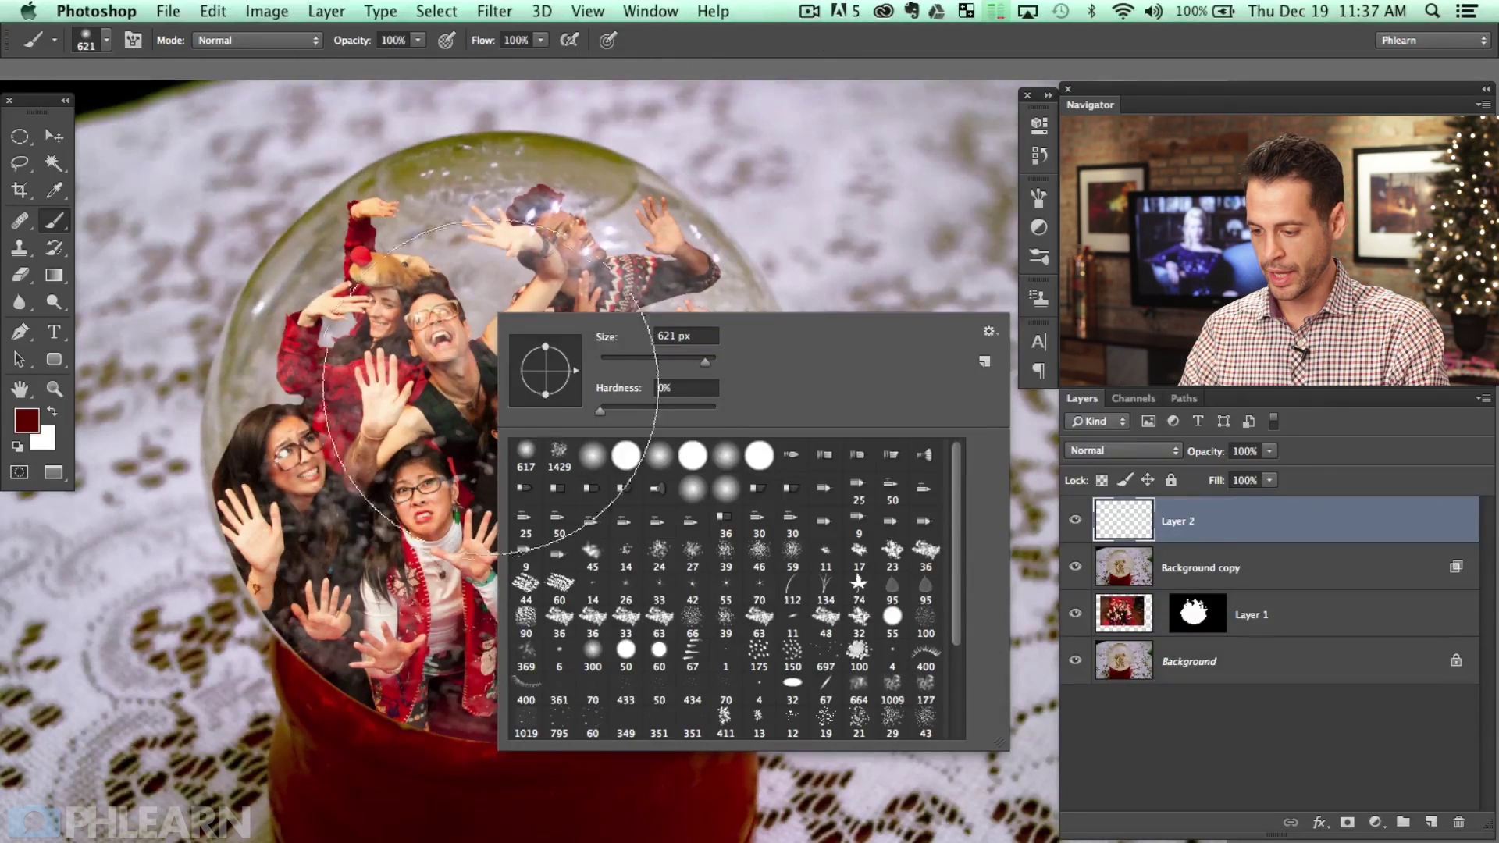
{"action": "double_click", "coordinate": [526, 457]}
{"action": "left_click_drag", "start_coordinate": [589, 328], "coordinate": [363, 294]}
{"action": "left_click", "coordinate": [667, 14]}
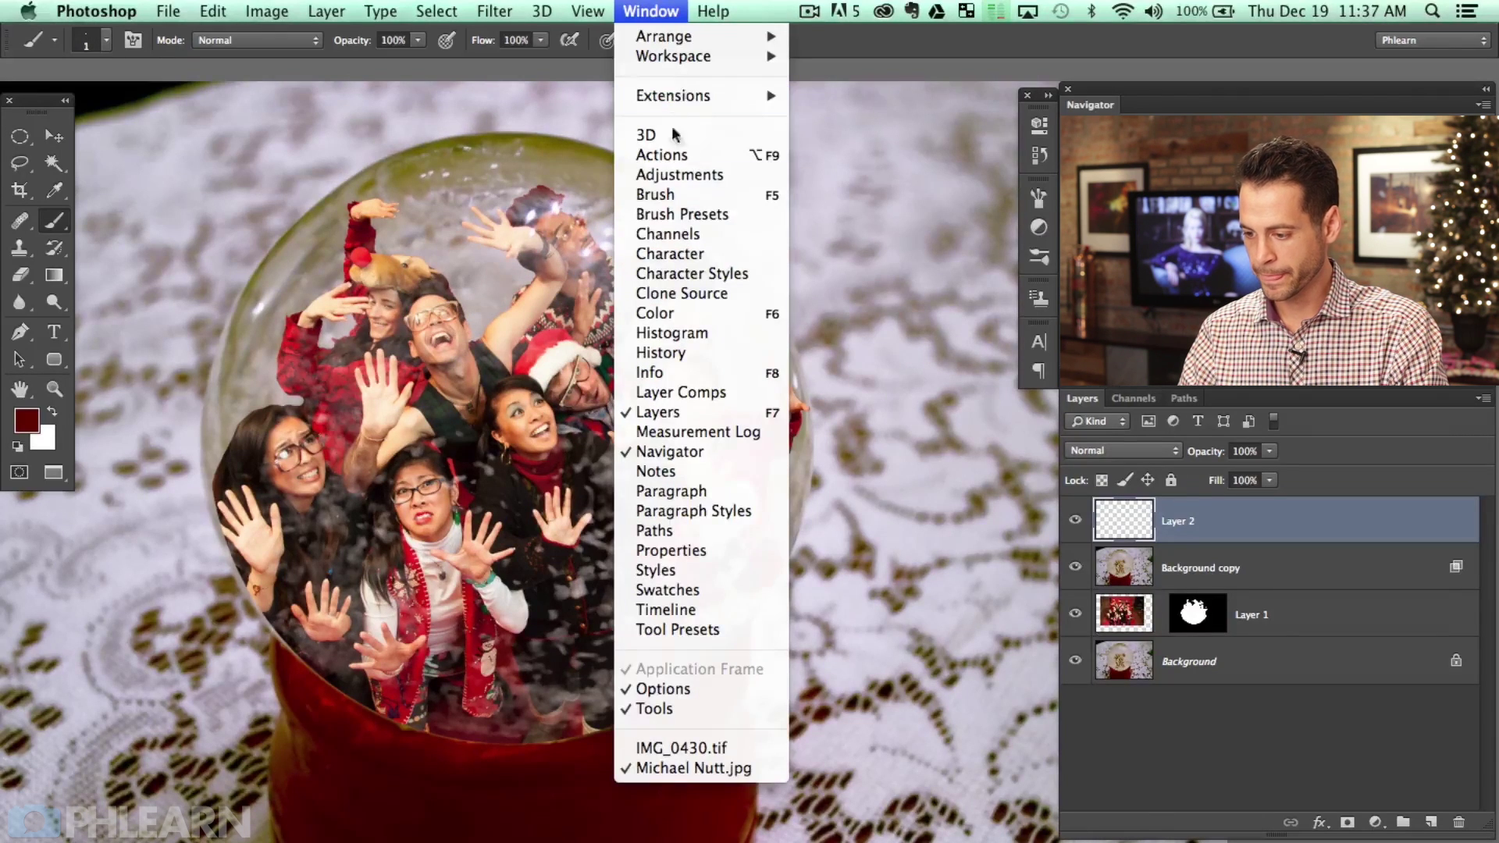
{"action": "left_click", "coordinate": [656, 195]}
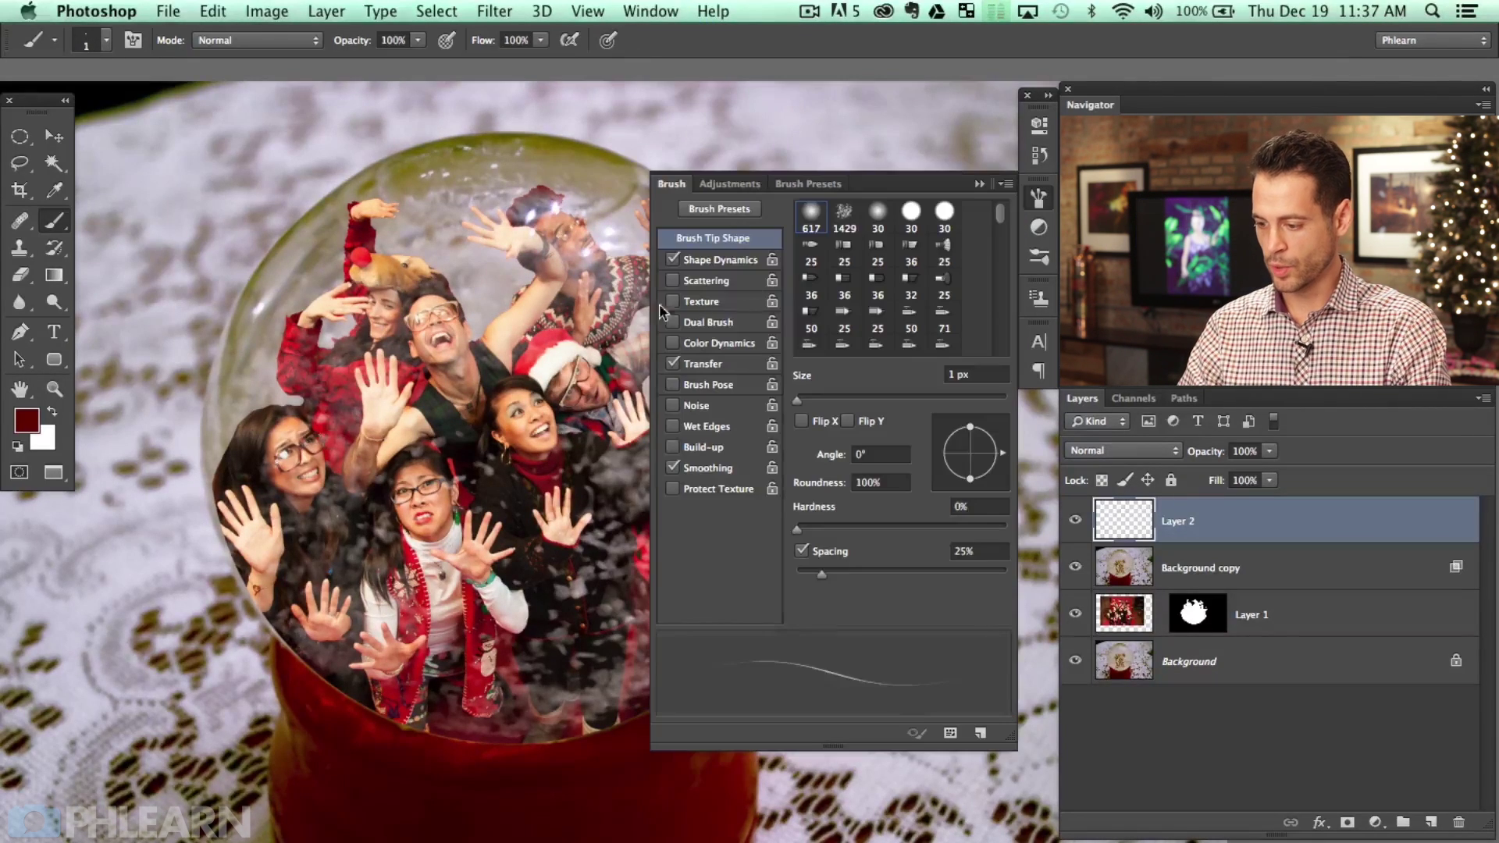
Set the brush's size jitter to 100%, angle jitter to 97% and roundness jitter to 15%, and its size to 14 px.
{"action": "scroll", "coordinate": [550, 359], "scroll_direction": "right", "scroll_amount": 5}
{"action": "left_click", "coordinate": [718, 260]}
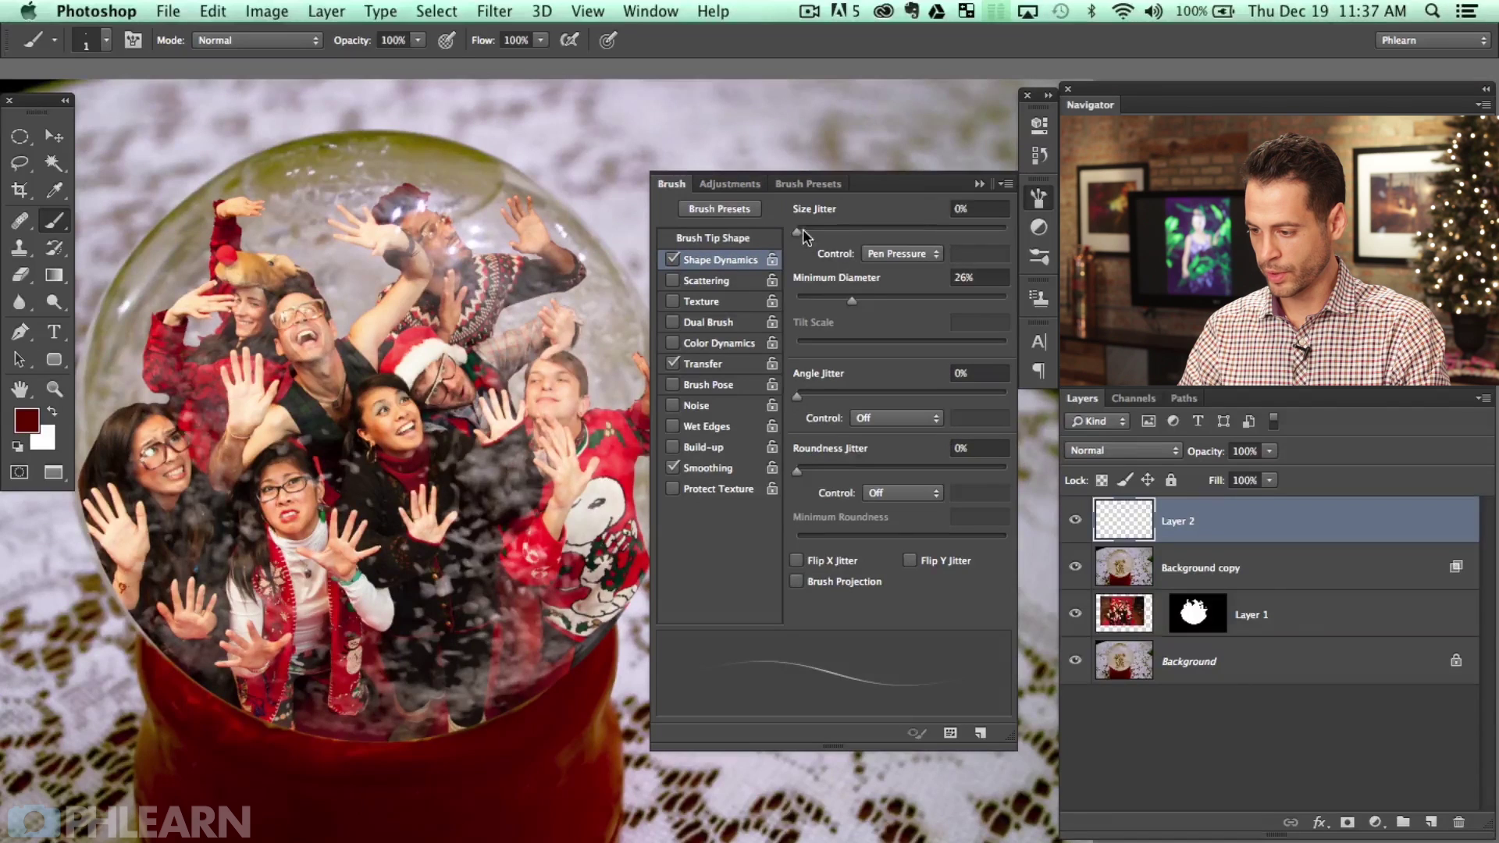
{"action": "left_click_drag", "start_coordinate": [809, 228], "coordinate": [1011, 231]}
{"action": "left_click_drag", "start_coordinate": [820, 396], "coordinate": [994, 395]}
{"action": "left_click_drag", "start_coordinate": [813, 468], "coordinate": [829, 468]}
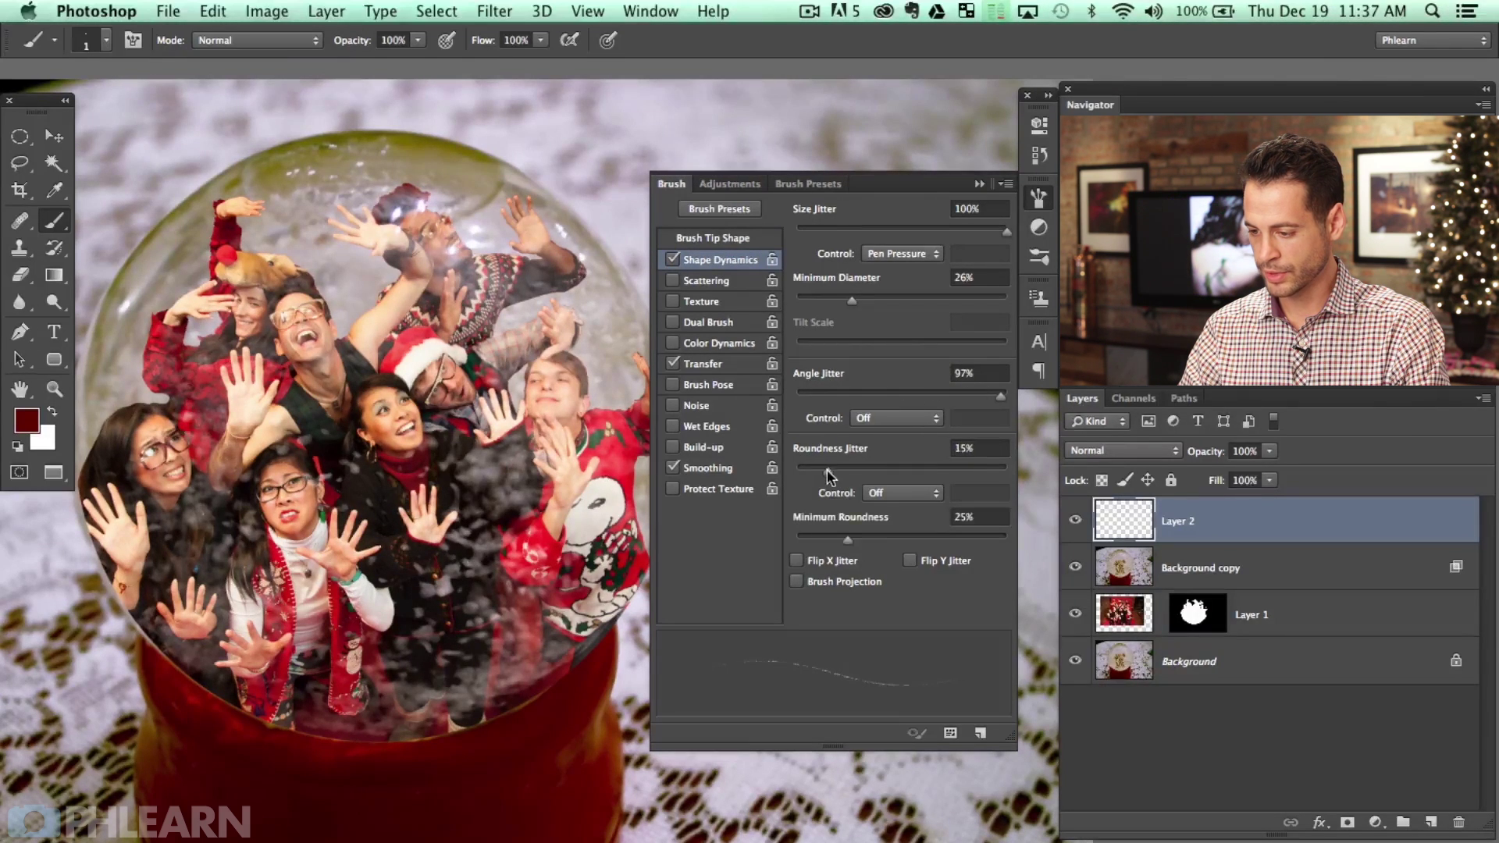
{"action": "left_click_drag", "start_coordinate": [493, 399], "coordinate": [500, 402]}
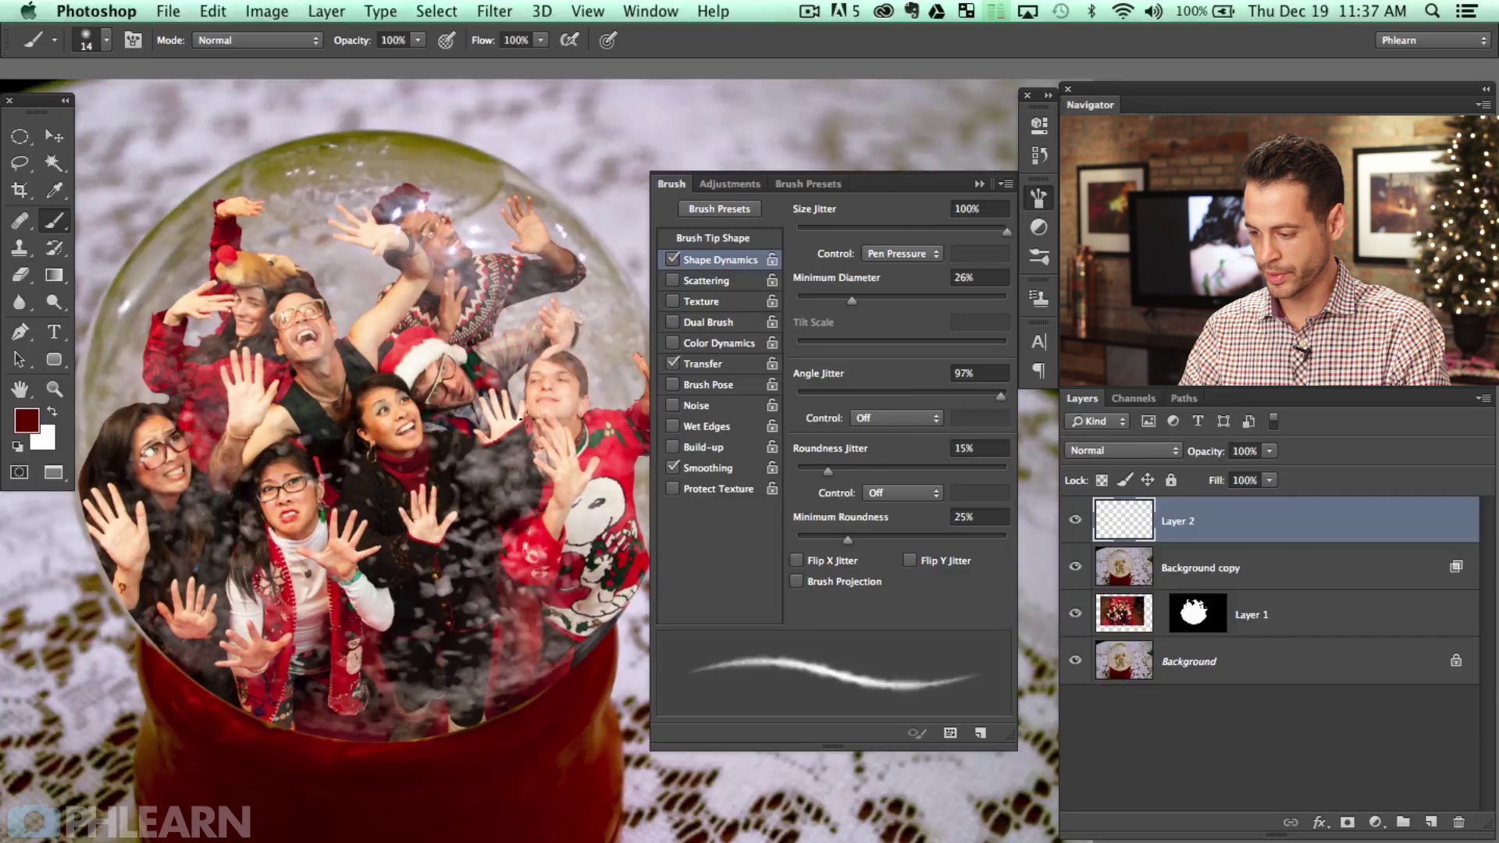
Enable scattering on both axes at 1000% for the brush and switch off Transfer.
{"action": "left_click", "coordinate": [699, 281]}
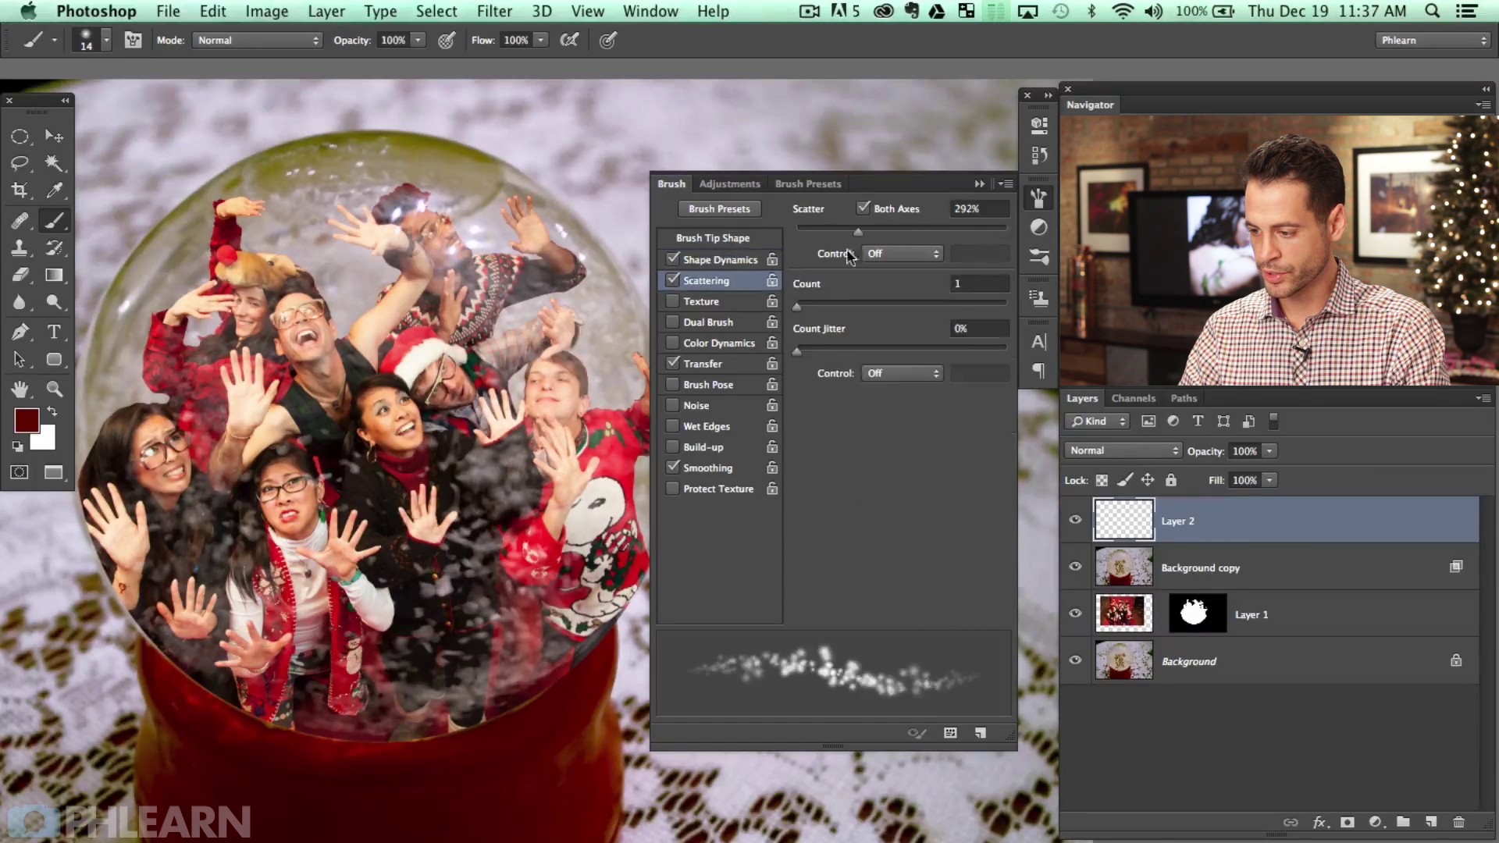
{"action": "left_click_drag", "start_coordinate": [859, 232], "coordinate": [1003, 233]}
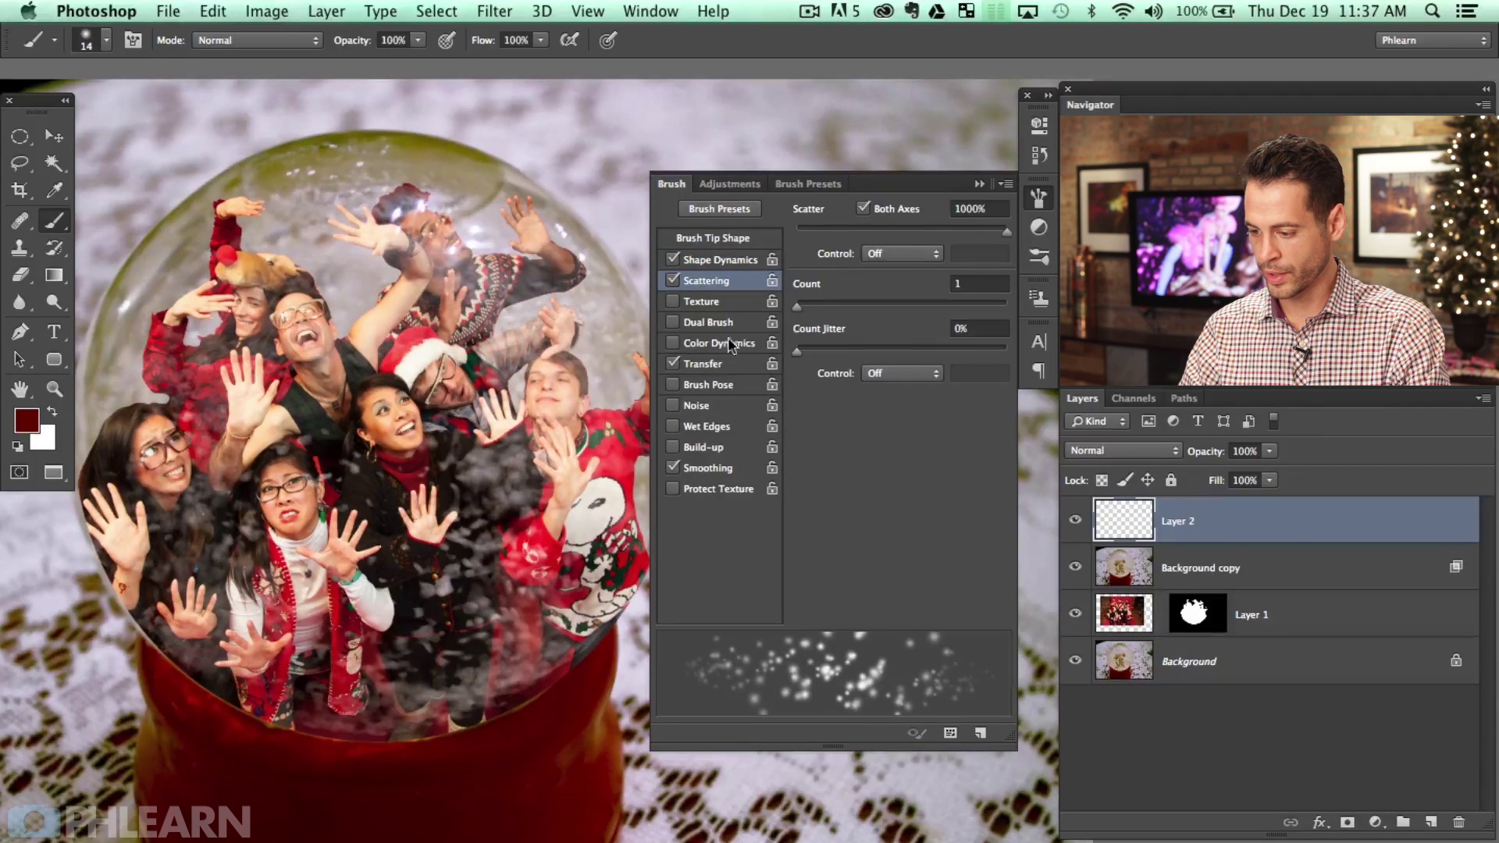
{"action": "left_click", "coordinate": [673, 364]}
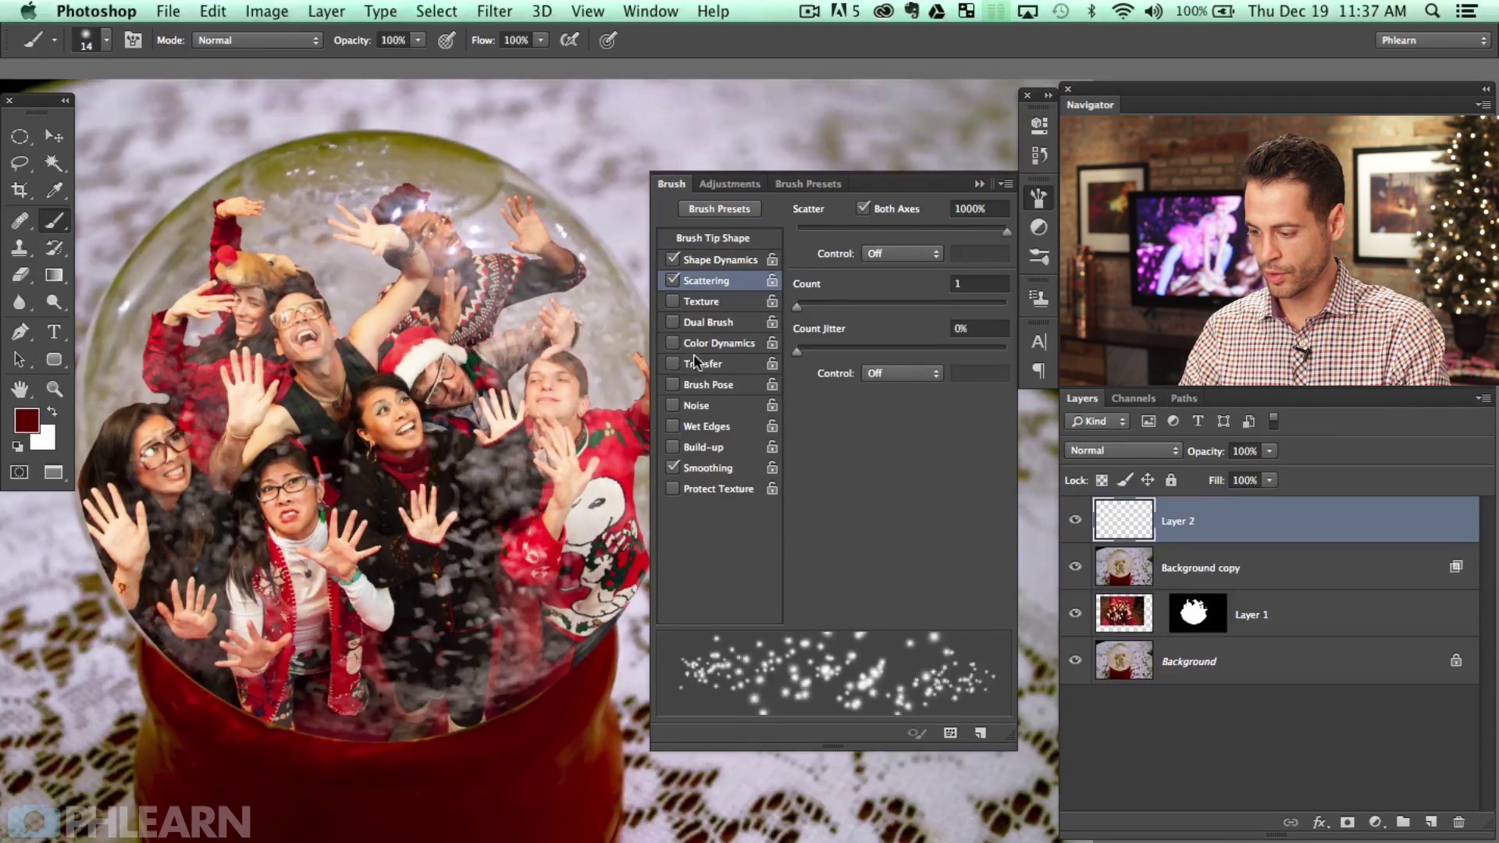
Set the brush tip's hardness to 26% and its spacing to 150%.
{"action": "left_click", "coordinate": [717, 260]}
{"action": "left_click", "coordinate": [726, 238]}
{"action": "mouse_move", "coordinate": [830, 534]}
{"action": "left_mouse_down"}
{"action": "mouse_move", "coordinate": [852, 537]}
{"action": "mouse_move", "coordinate": [873, 577]}
{"action": "mouse_move", "coordinate": [929, 578]}
{"action": "left_mouse_up"}
Make white the foreground color and paint test snowflakes over the people and across the red base.
{"action": "key", "text": "d"}
{"action": "key", "text": "x"}
{"action": "mouse_move", "coordinate": [363, 533]}
{"action": "left_mouse_down"}
{"action": "mouse_move", "coordinate": [301, 613]}
{"action": "mouse_move", "coordinate": [227, 461]}
{"action": "mouse_move", "coordinate": [176, 550]}
{"action": "mouse_move", "coordinate": [266, 773]}
{"action": "left_mouse_up"}
{"action": "scroll", "coordinate": [265, 773], "scroll_direction": "down", "scroll_amount": 5}
{"action": "mouse_move", "coordinate": [301, 574]}
{"action": "left_mouse_down"}
{"action": "mouse_move", "coordinate": [413, 599]}
{"action": "mouse_move", "coordinate": [569, 557]}
{"action": "mouse_move", "coordinate": [583, 639]}
{"action": "left_mouse_up"}
{"action": "left_click_drag", "start_coordinate": [488, 576], "coordinate": [508, 590]}
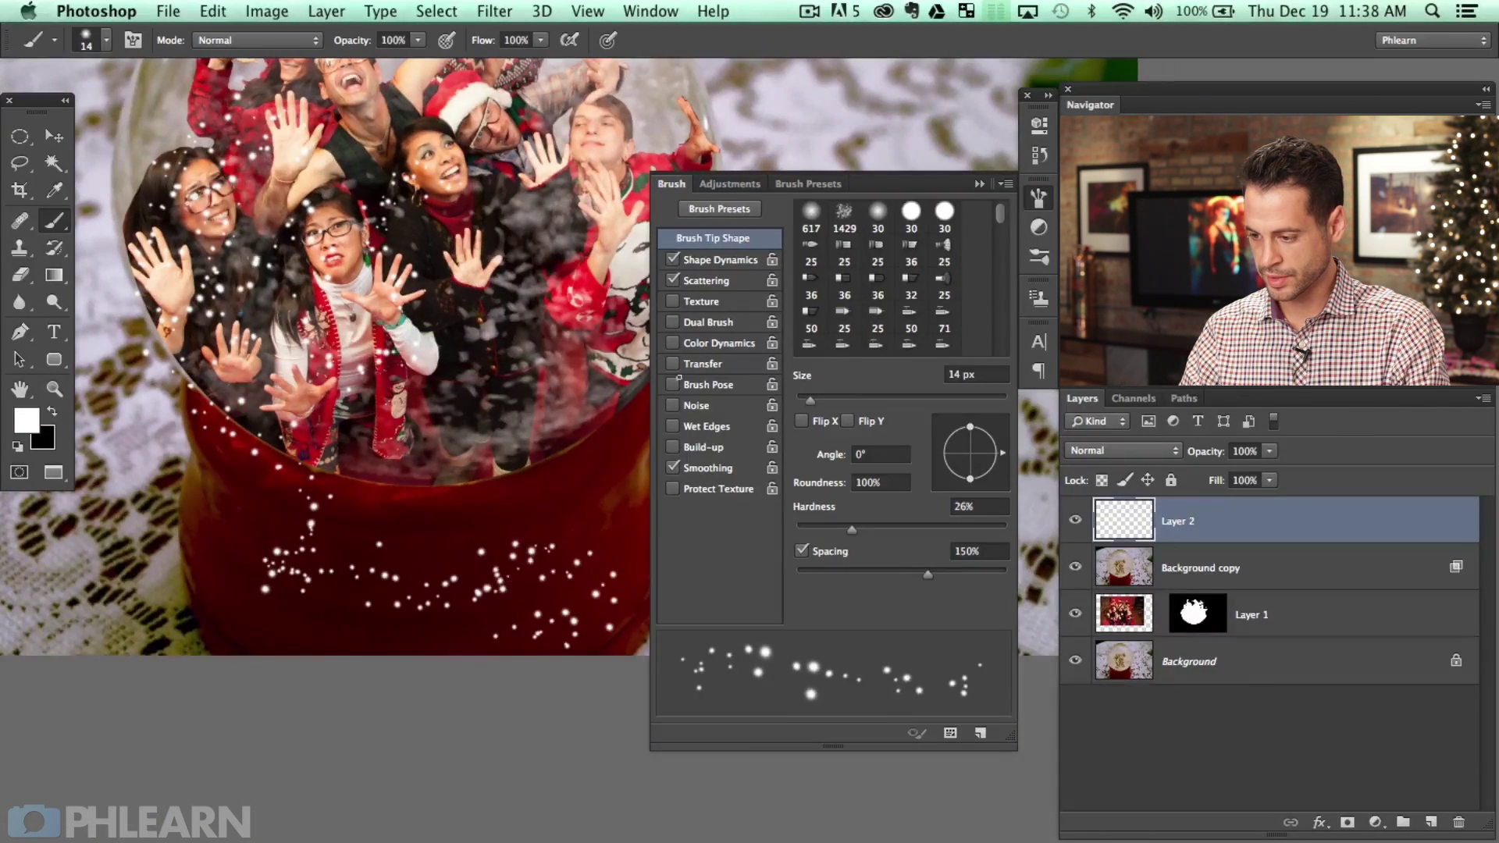
Widen the brush spacing to 403% and set the minimum diameter to 0% and roundness jitter to 23%.
{"action": "left_click", "coordinate": [738, 279]}
{"action": "left_click", "coordinate": [717, 239]}
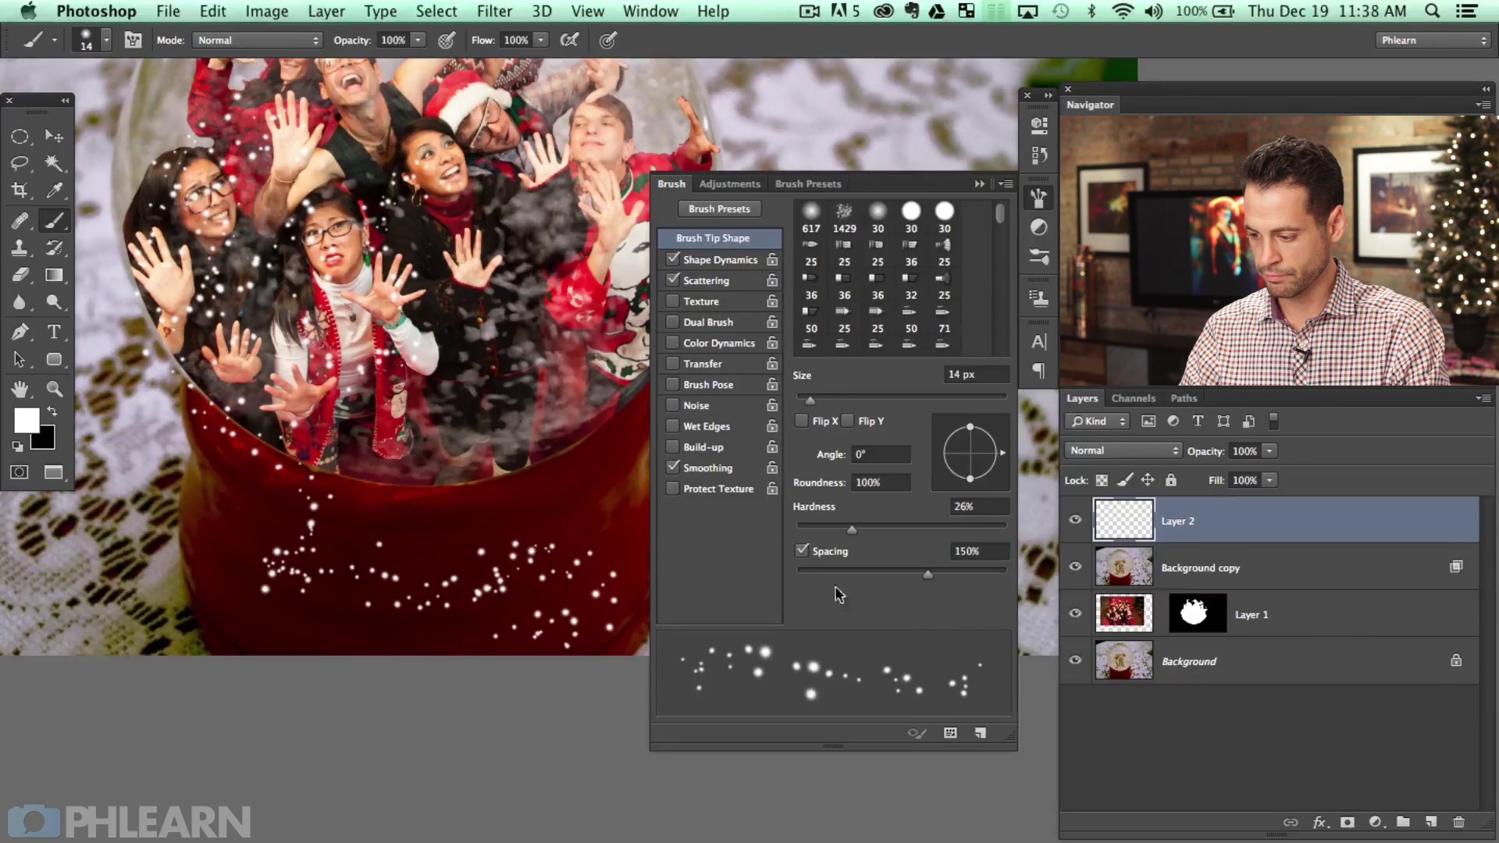
{"action": "left_click_drag", "start_coordinate": [934, 578], "coordinate": [977, 578]}
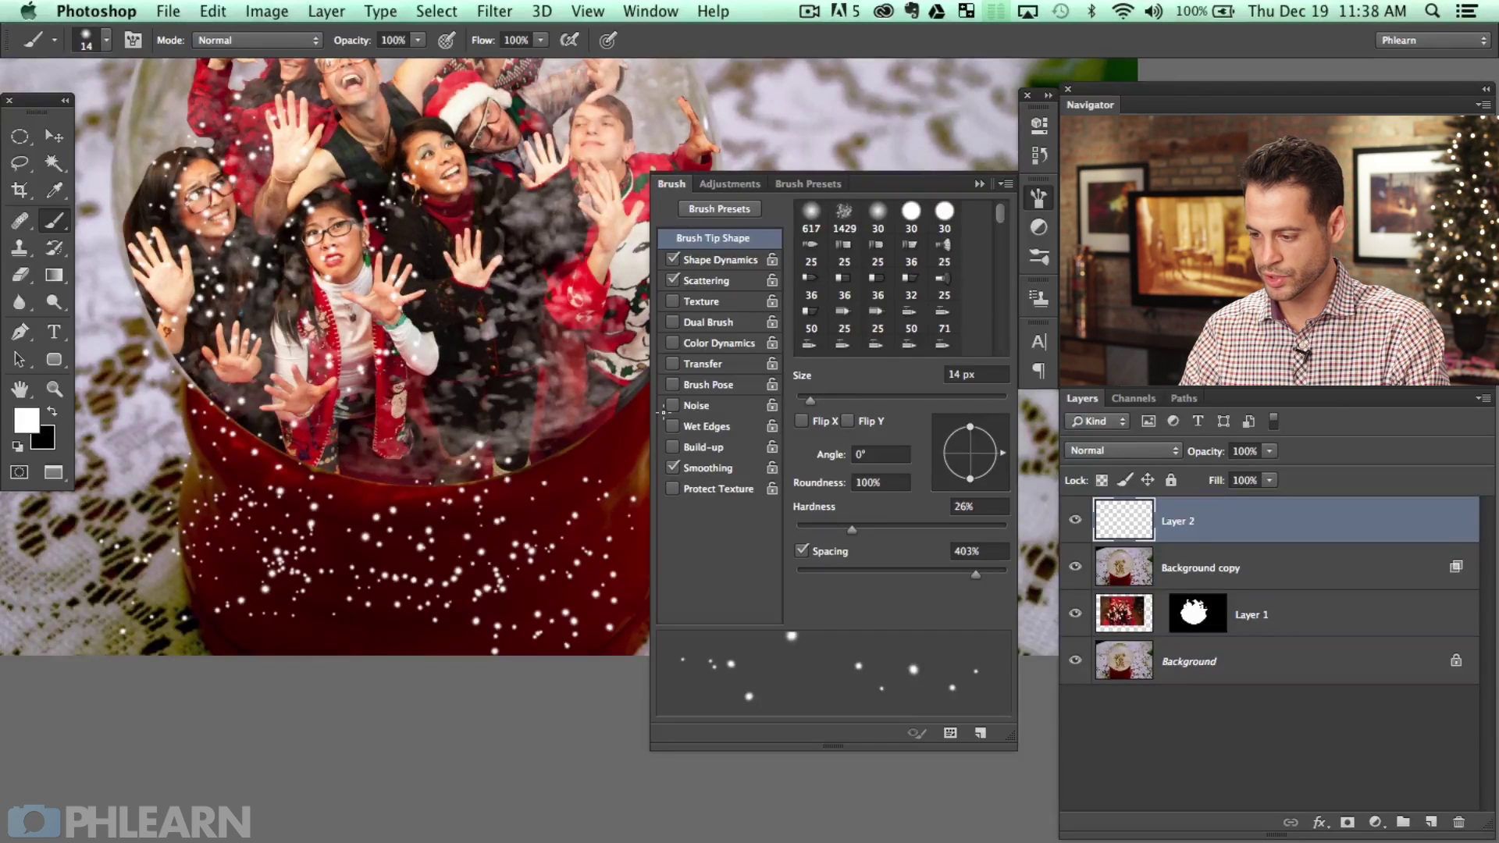
{"action": "left_click", "coordinate": [719, 260]}
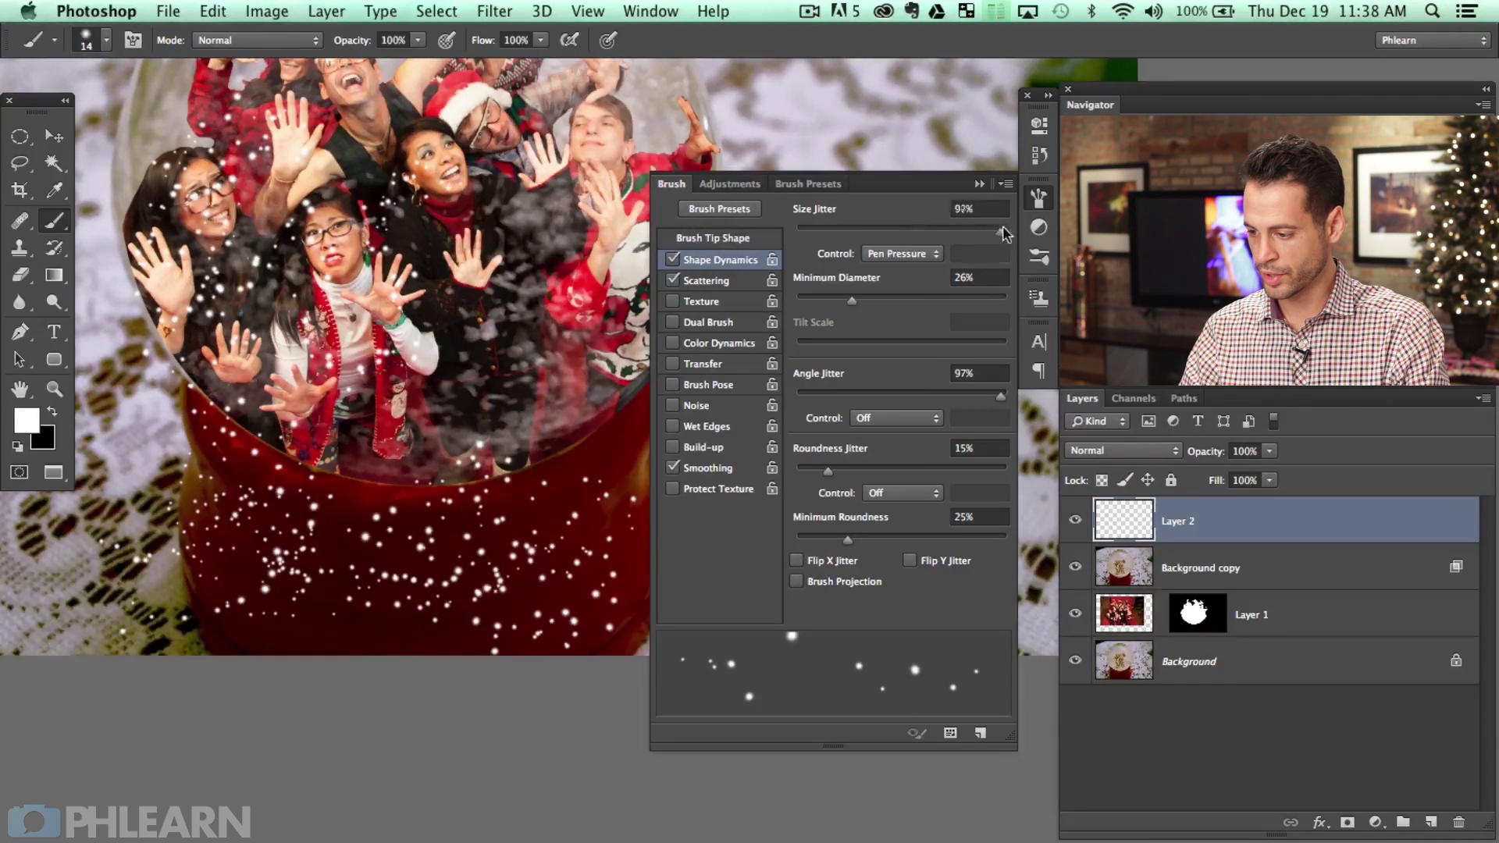
{"action": "left_click_drag", "start_coordinate": [862, 301], "coordinate": [796, 301]}
{"action": "scroll", "coordinate": [324, 352], "scroll_direction": "right", "scroll_amount": 5}
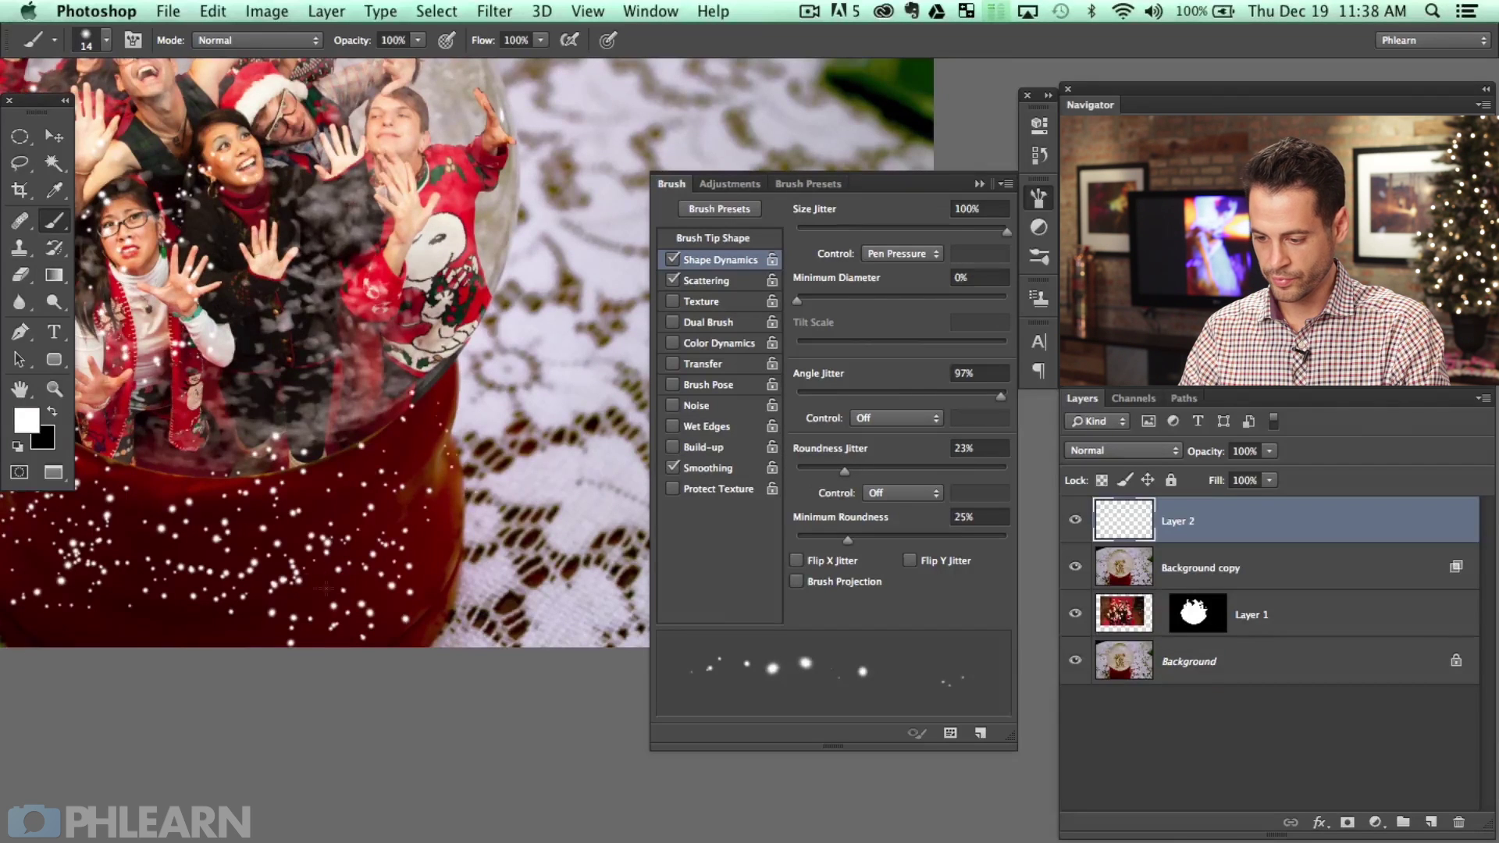
Paint more test snowflakes over the globe and its base with the adjusted brush.
{"action": "mouse_move", "coordinate": [387, 367]}
{"action": "left_mouse_down"}
{"action": "mouse_move", "coordinate": [343, 312]}
{"action": "mouse_move", "coordinate": [234, 328]}
{"action": "mouse_move", "coordinate": [371, 528]}
{"action": "left_mouse_up"}
{"action": "left_click_drag", "start_coordinate": [508, 432], "coordinate": [493, 409]}
{"action": "scroll", "coordinate": [523, 391], "scroll_direction": "up", "scroll_amount": 5}
{"action": "scroll", "coordinate": [523, 390], "scroll_direction": "left", "scroll_amount": 5}
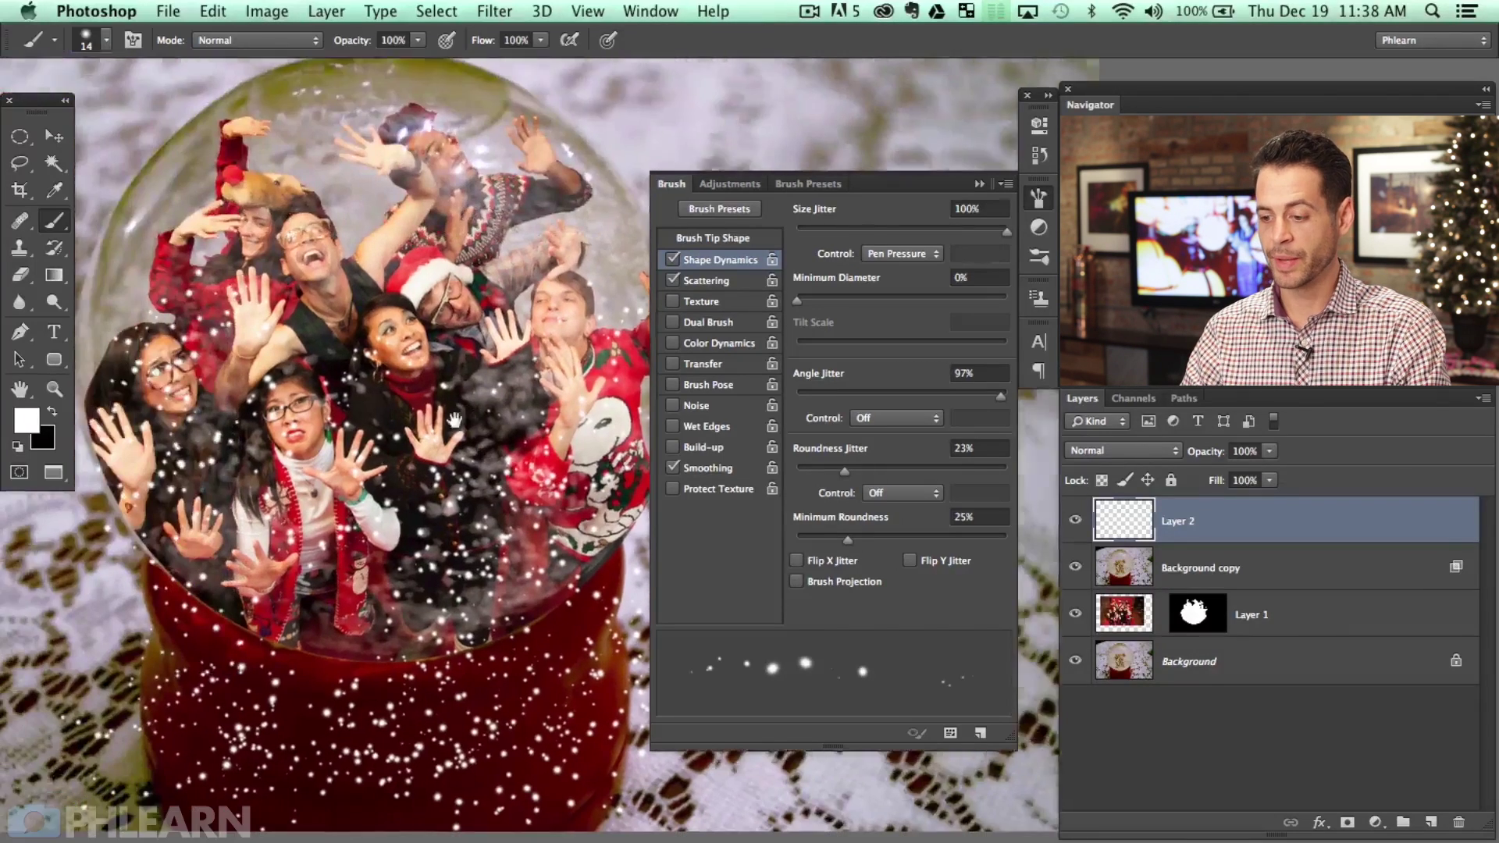
Clear all the test snow from Layer 2 and remove the selection.
{"action": "key", "text": "super+a"}
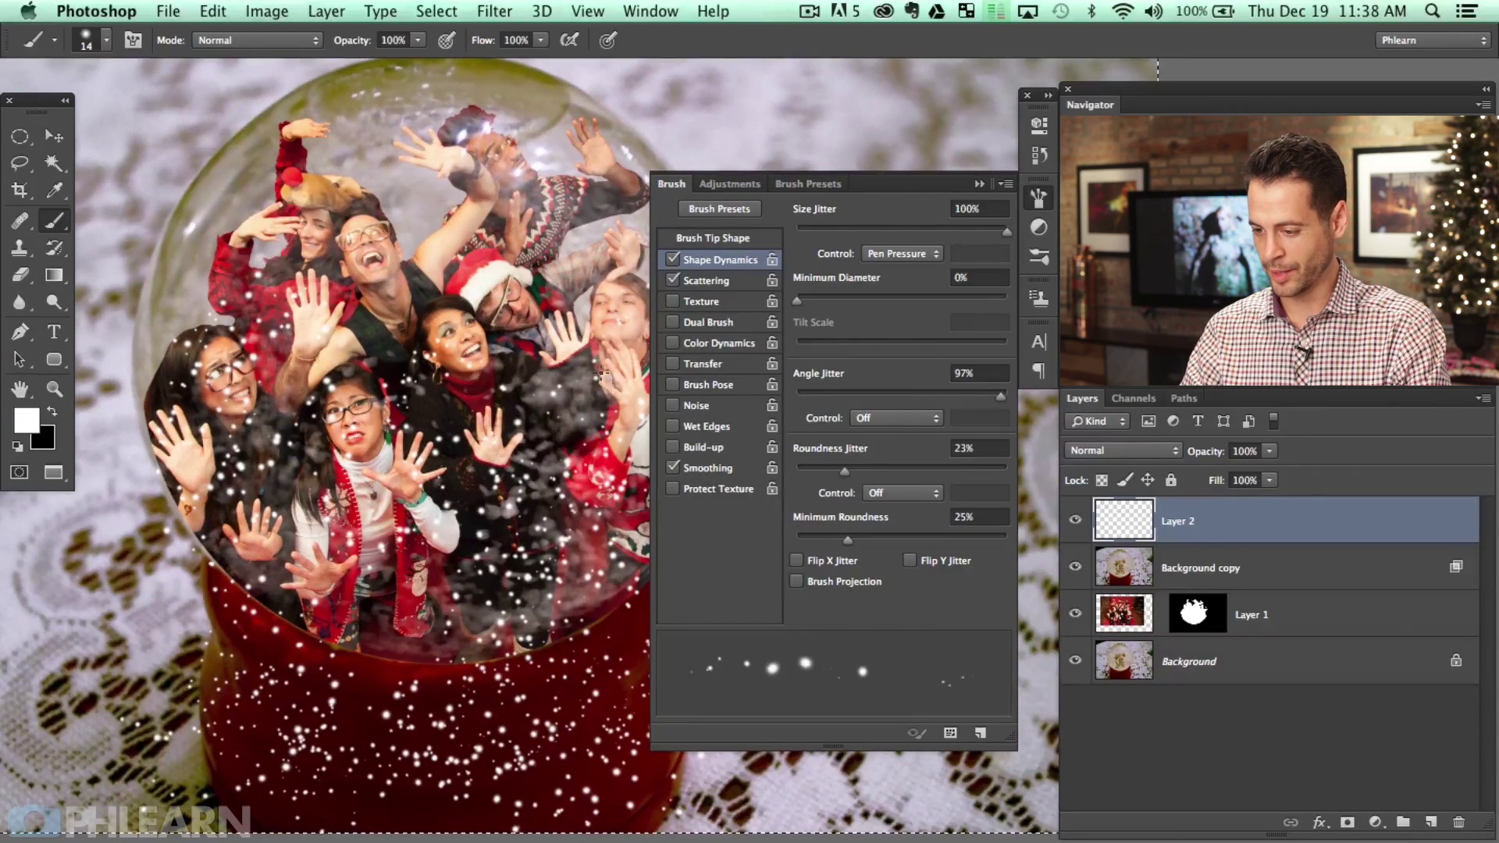
{"action": "key", "text": "Delete"}
{"action": "key", "text": "super+d"}
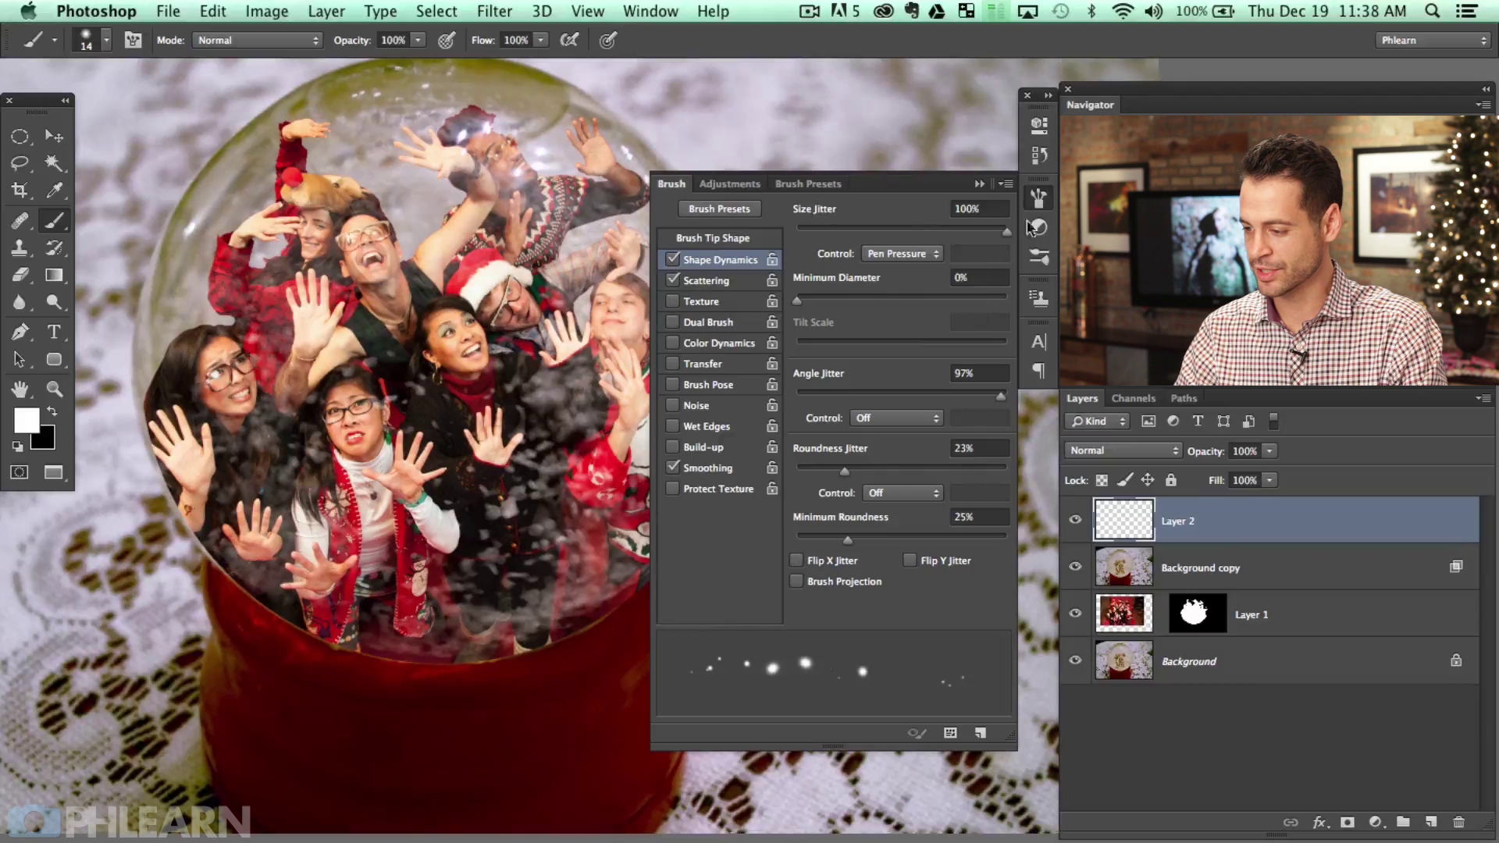
Close the brush settings and paint white snowflakes throughout the globe on Layer 2, packed most densely along its bottom.
{"action": "key", "text": "F5"}
{"action": "left_click_drag", "start_coordinate": [295, 544], "coordinate": [372, 568]}
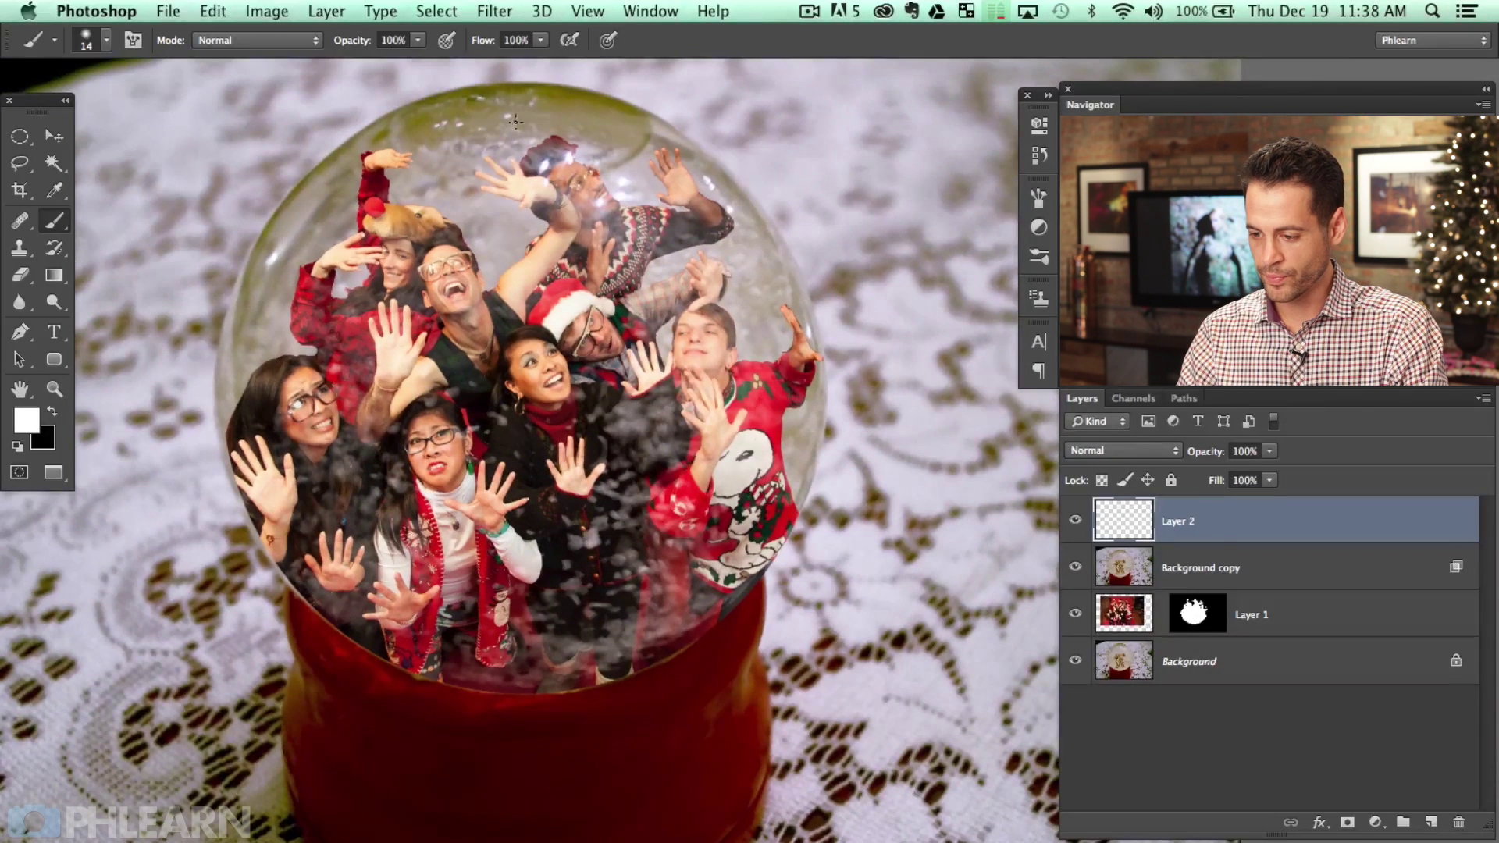
{"action": "left_click_drag", "start_coordinate": [742, 451], "coordinate": [582, 418]}
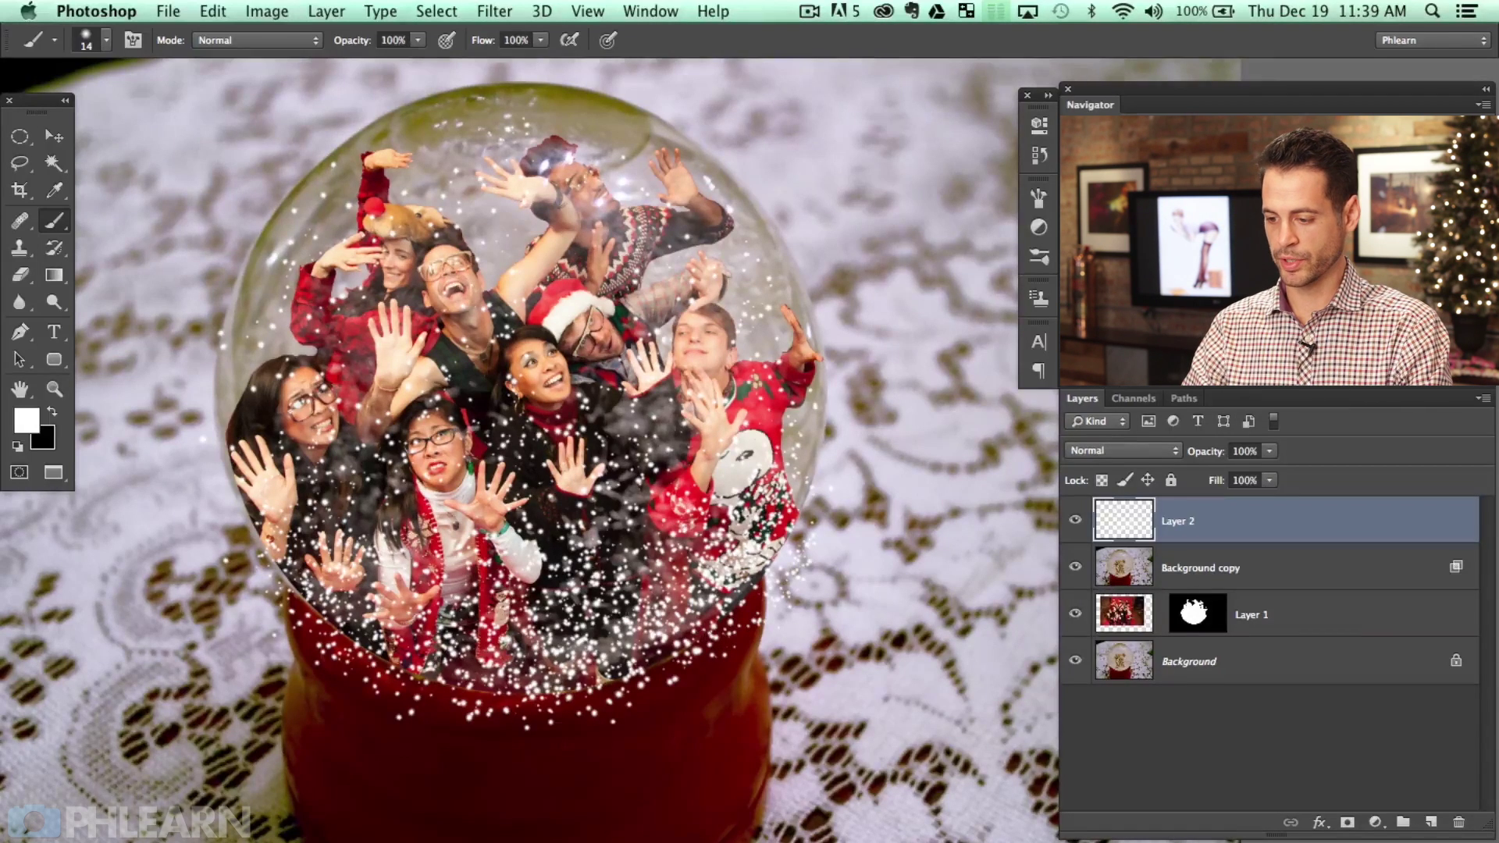
{"action": "scroll", "coordinate": [610, 560], "scroll_direction": "up", "scroll_amount": 2}
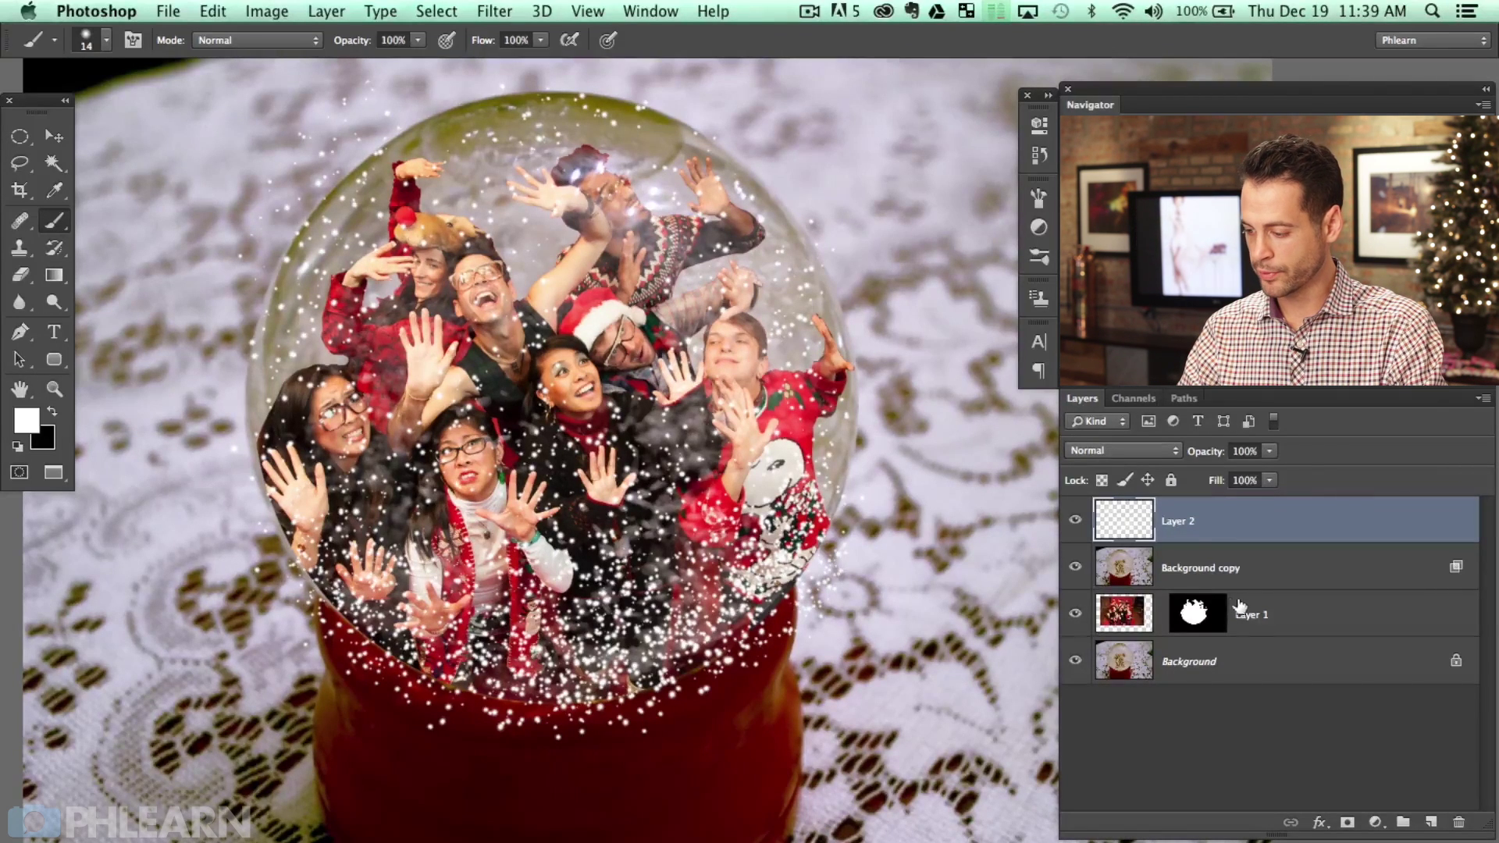
Make an elliptical selection that matches the outline of the glass globe, checking Layer 1's mask for reference.
{"action": "key", "text": "m"}
{"action": "left_click_drag", "start_coordinate": [356, 130], "coordinate": [579, 364]}
{"action": "left_click", "coordinate": [1212, 625], "text": "alt"}
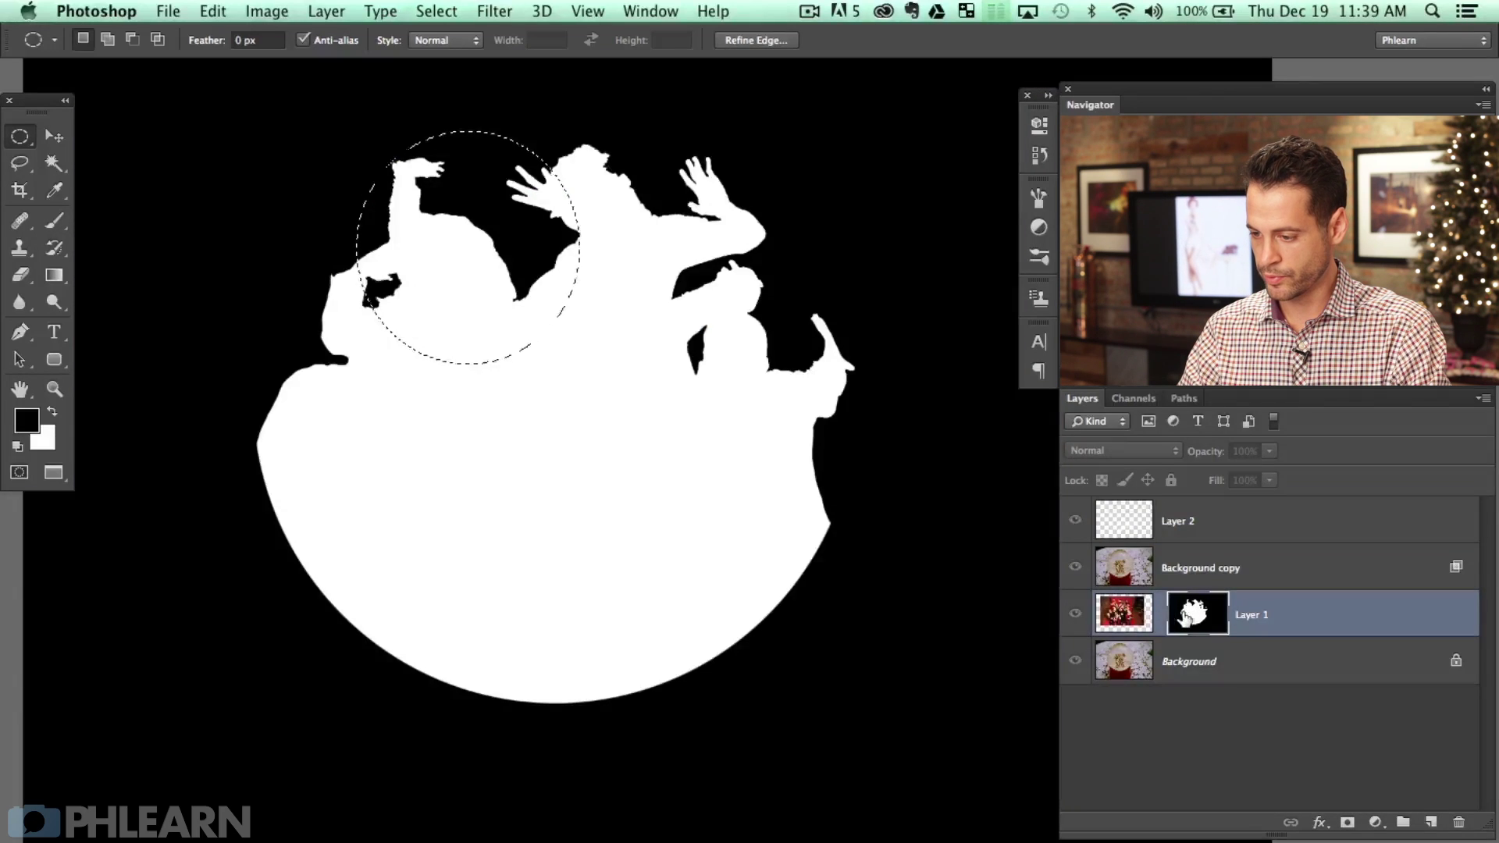
{"action": "left_click", "coordinate": [1179, 619], "text": "alt"}
{"action": "left_click_drag", "start_coordinate": [511, 357], "coordinate": [852, 697]}
{"action": "key", "text": "x"}
Mask the snow on Layer 2 to the globe selection and compare the image with that layer hidden and shown.
{"action": "left_click", "coordinate": [1203, 522]}
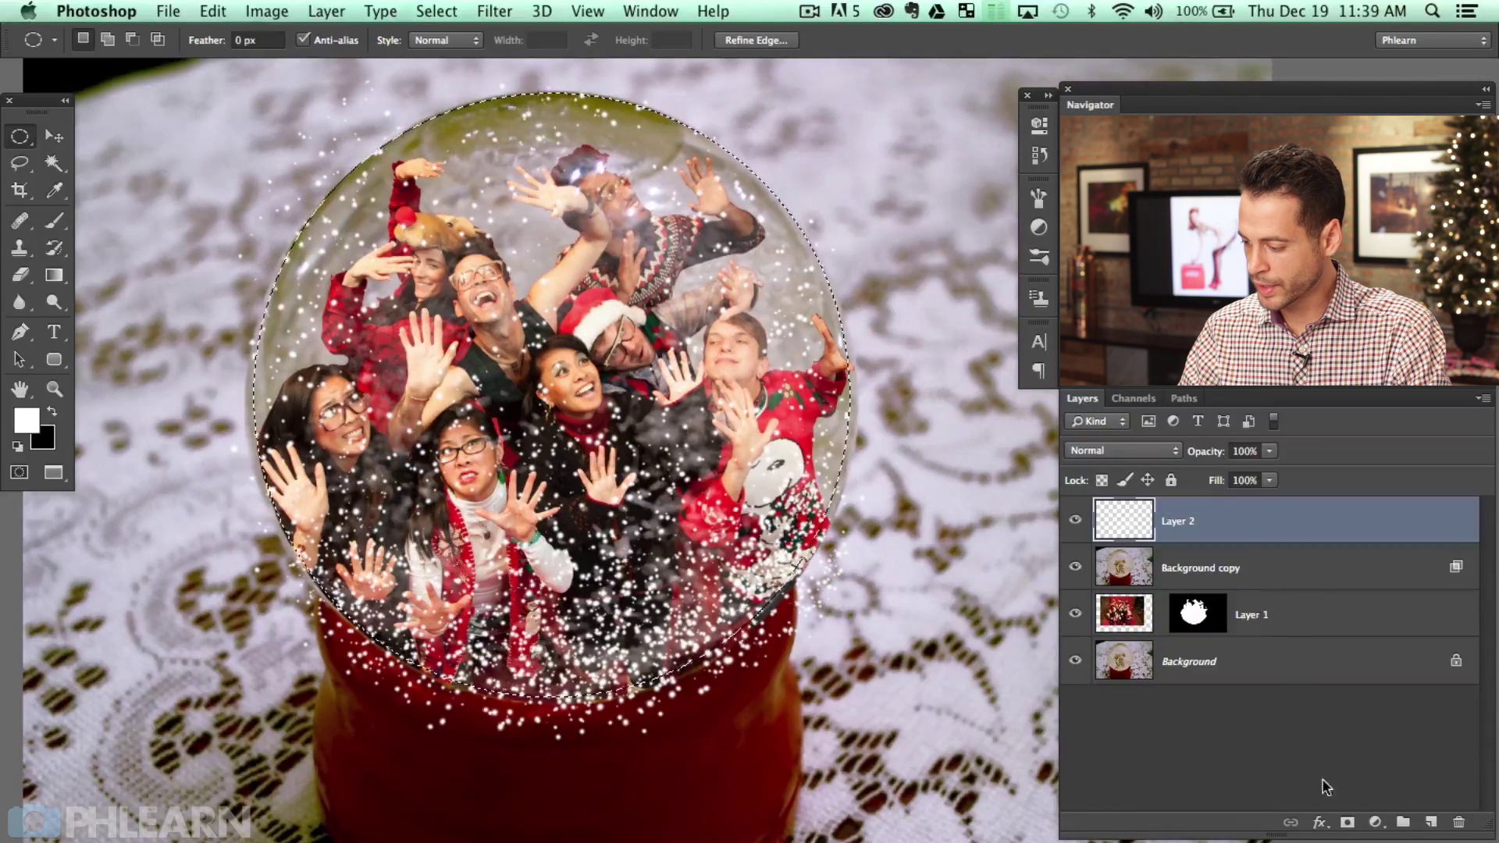
{"action": "left_click", "coordinate": [1348, 822]}
{"action": "left_click", "coordinate": [1076, 520]}
{"action": "left_click", "coordinate": [1075, 520]}
{"action": "left_click", "coordinate": [1075, 520]}
{"action": "left_click", "coordinate": [1075, 520]}
{"action": "left_click_drag", "start_coordinate": [808, 600], "coordinate": [785, 640]}
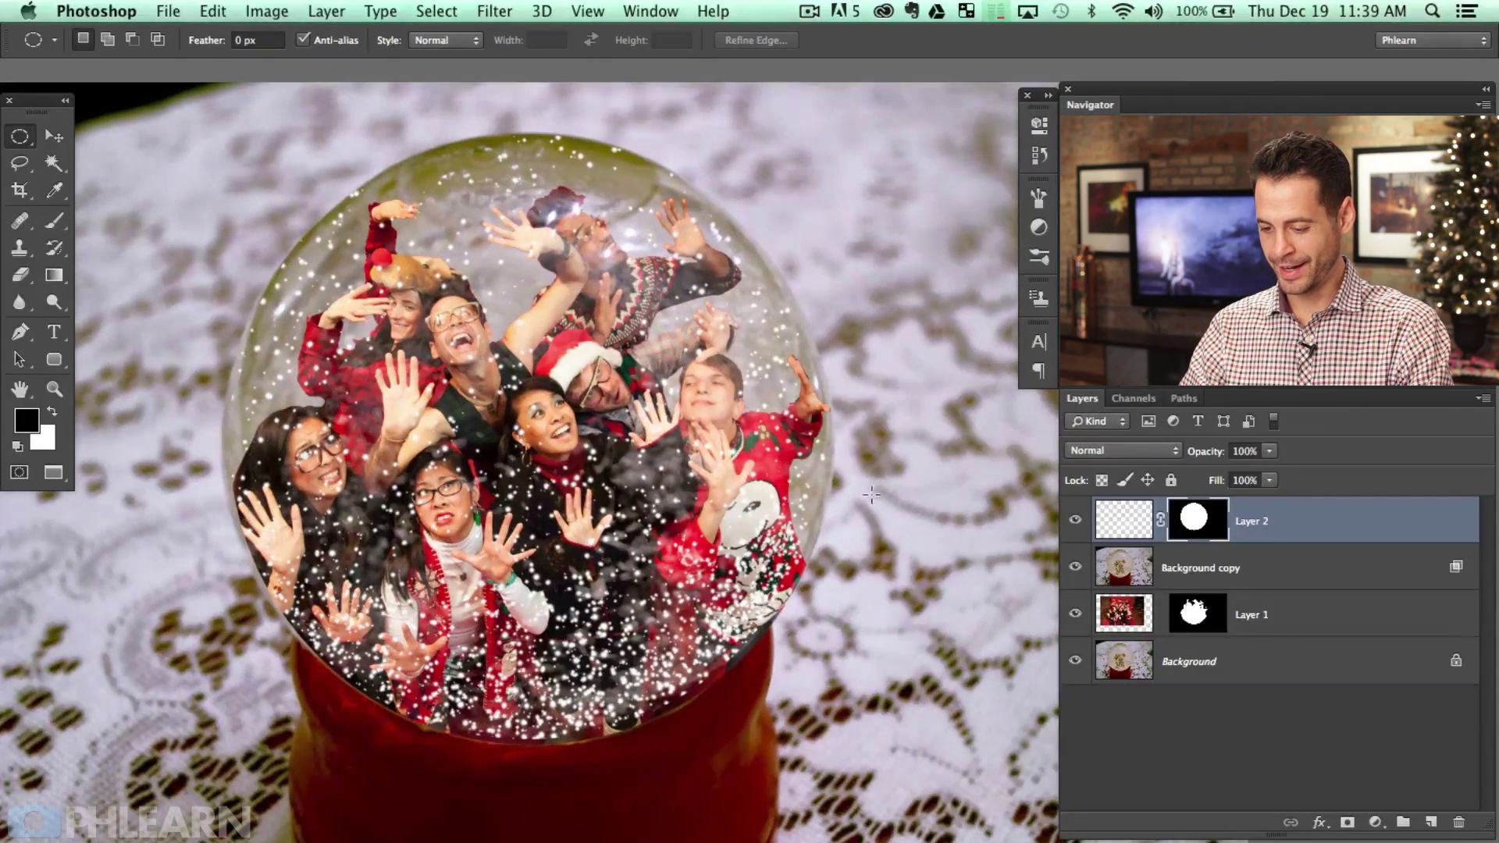
Select Layer 1's mask and paint white with a 76 px brush along the bottom edge of the glass.
{"action": "left_click", "coordinate": [1159, 623]}
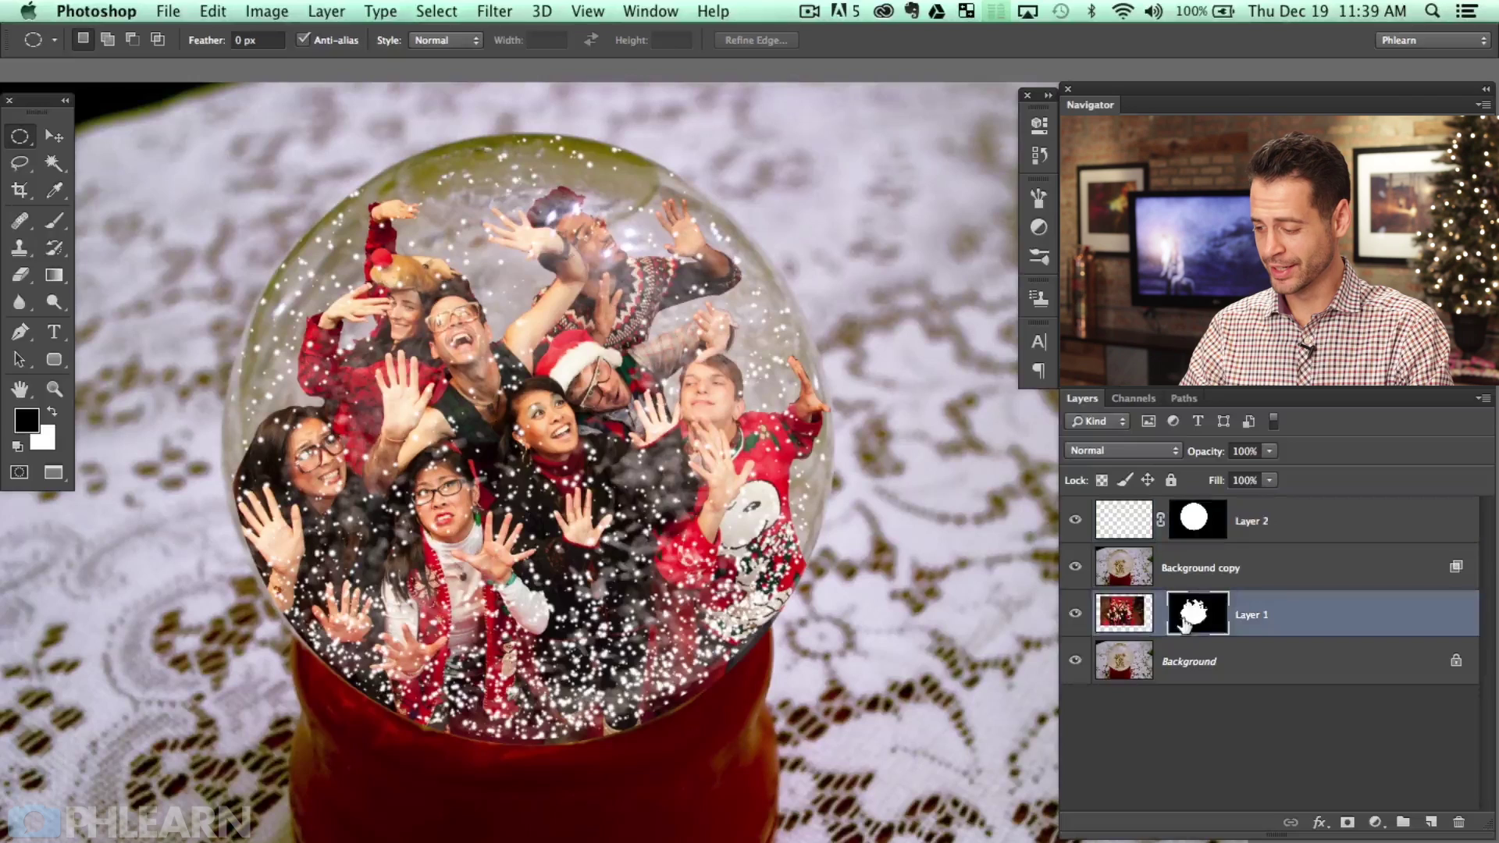
{"action": "key", "text": "b"}
{"action": "right_click", "coordinate": [281, 620]}
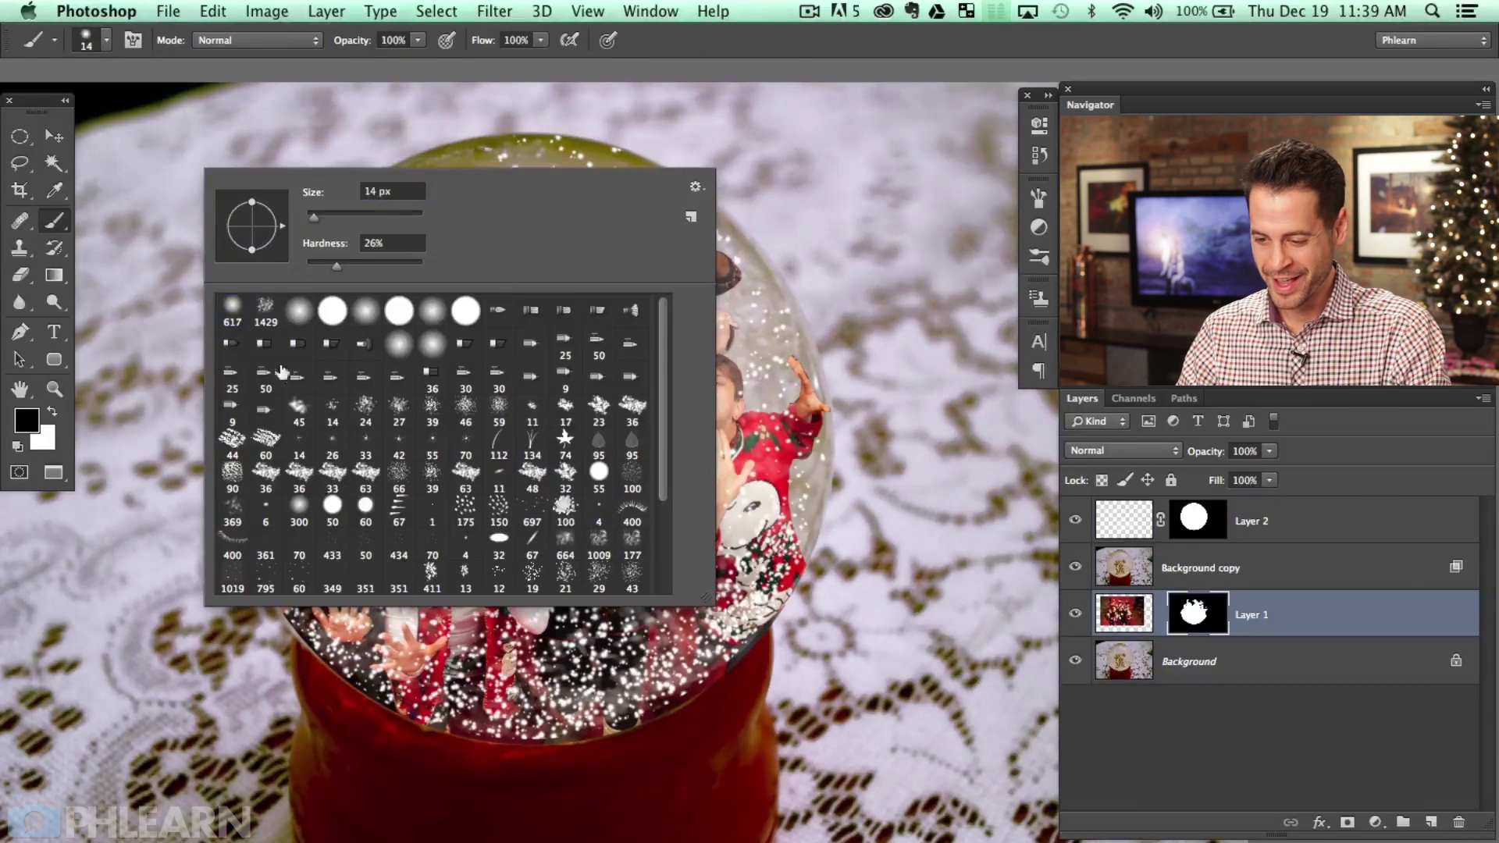
{"action": "key", "text": "Escape"}
{"action": "left_click_drag", "start_coordinate": [250, 648], "coordinate": [118, 641]}
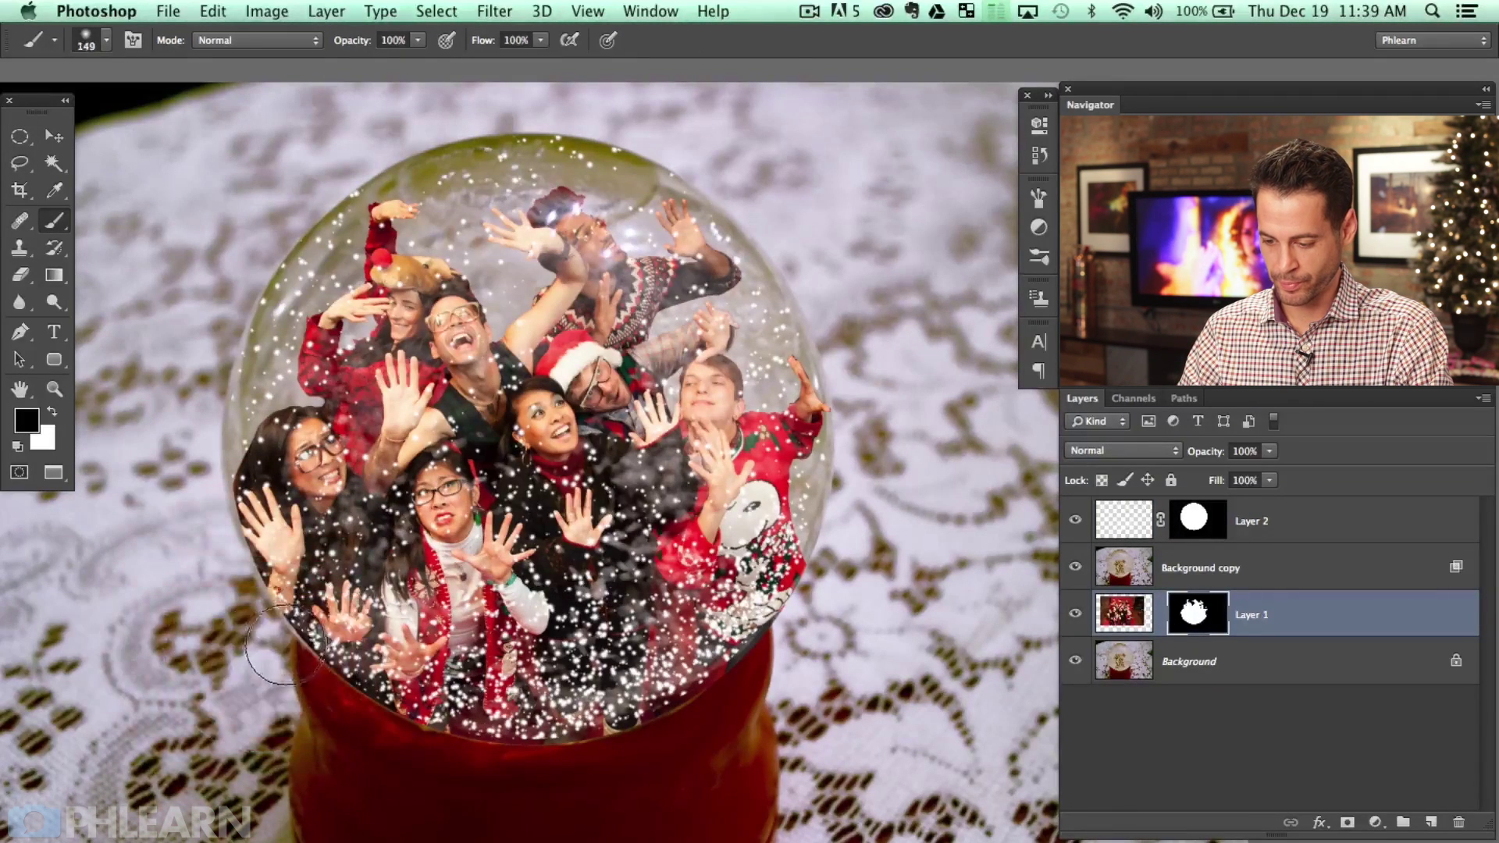
{"action": "left_click_drag", "start_coordinate": [319, 636], "coordinate": [287, 614]}
{"action": "key", "text": "x"}
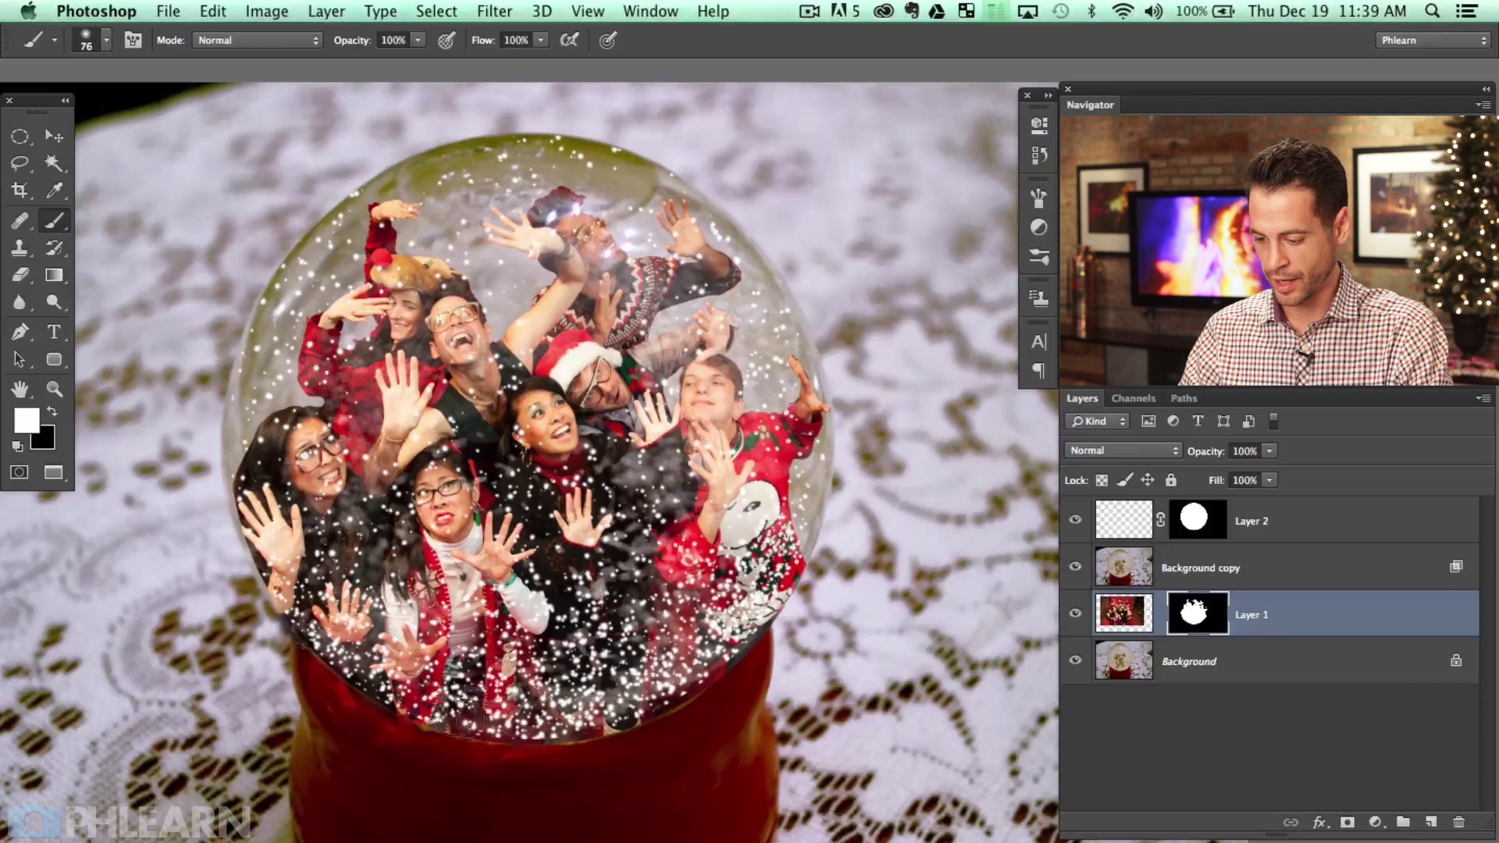
{"action": "left_click_drag", "start_coordinate": [555, 738], "coordinate": [645, 707]}
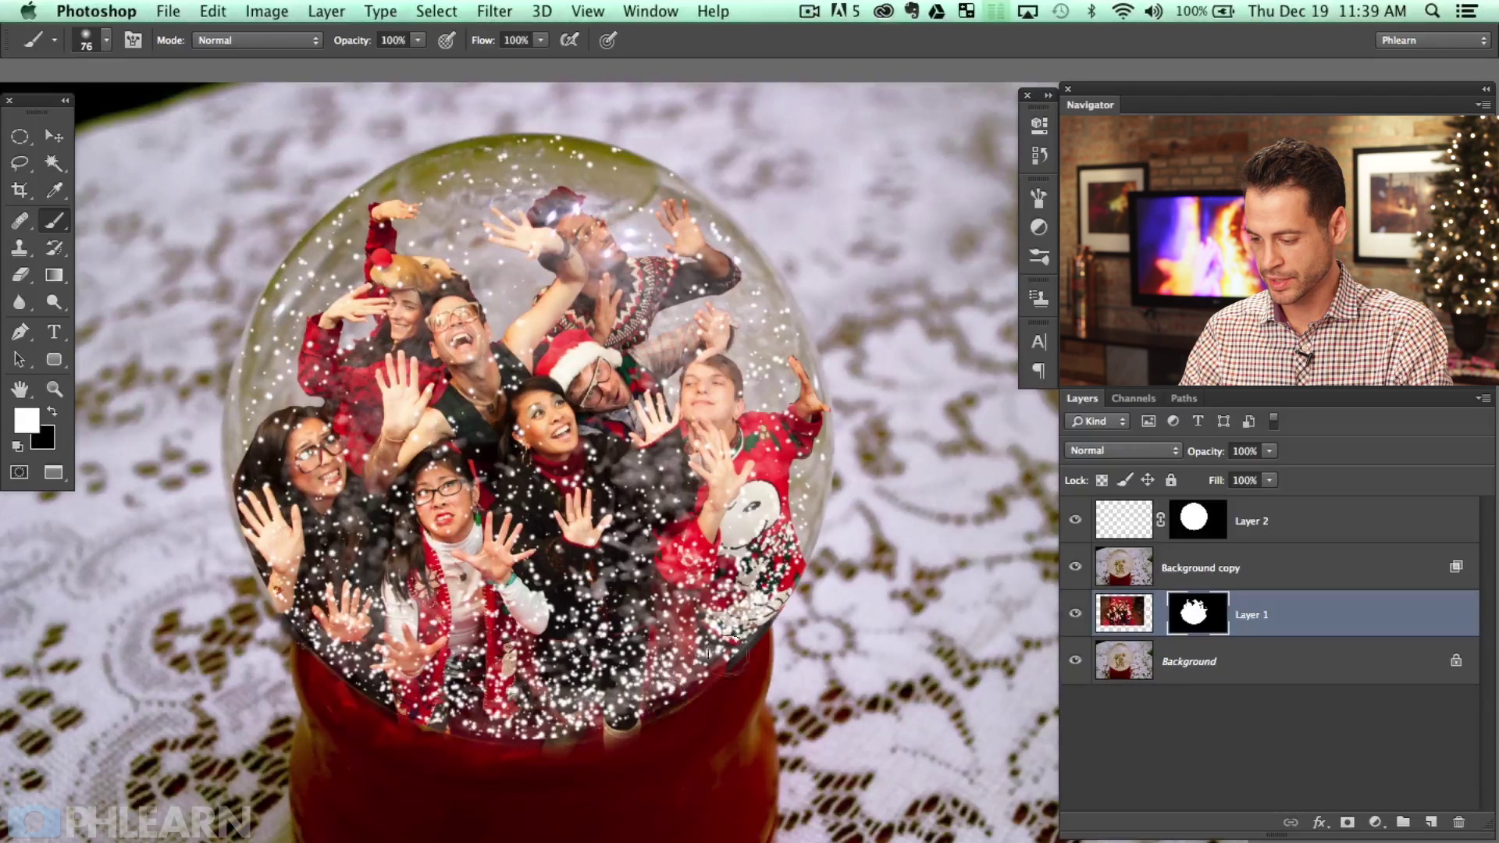
Refine Layer 1's mask along the globe's bottom, left and right edges, alternating between black and white paint.
{"action": "key", "text": "x"}
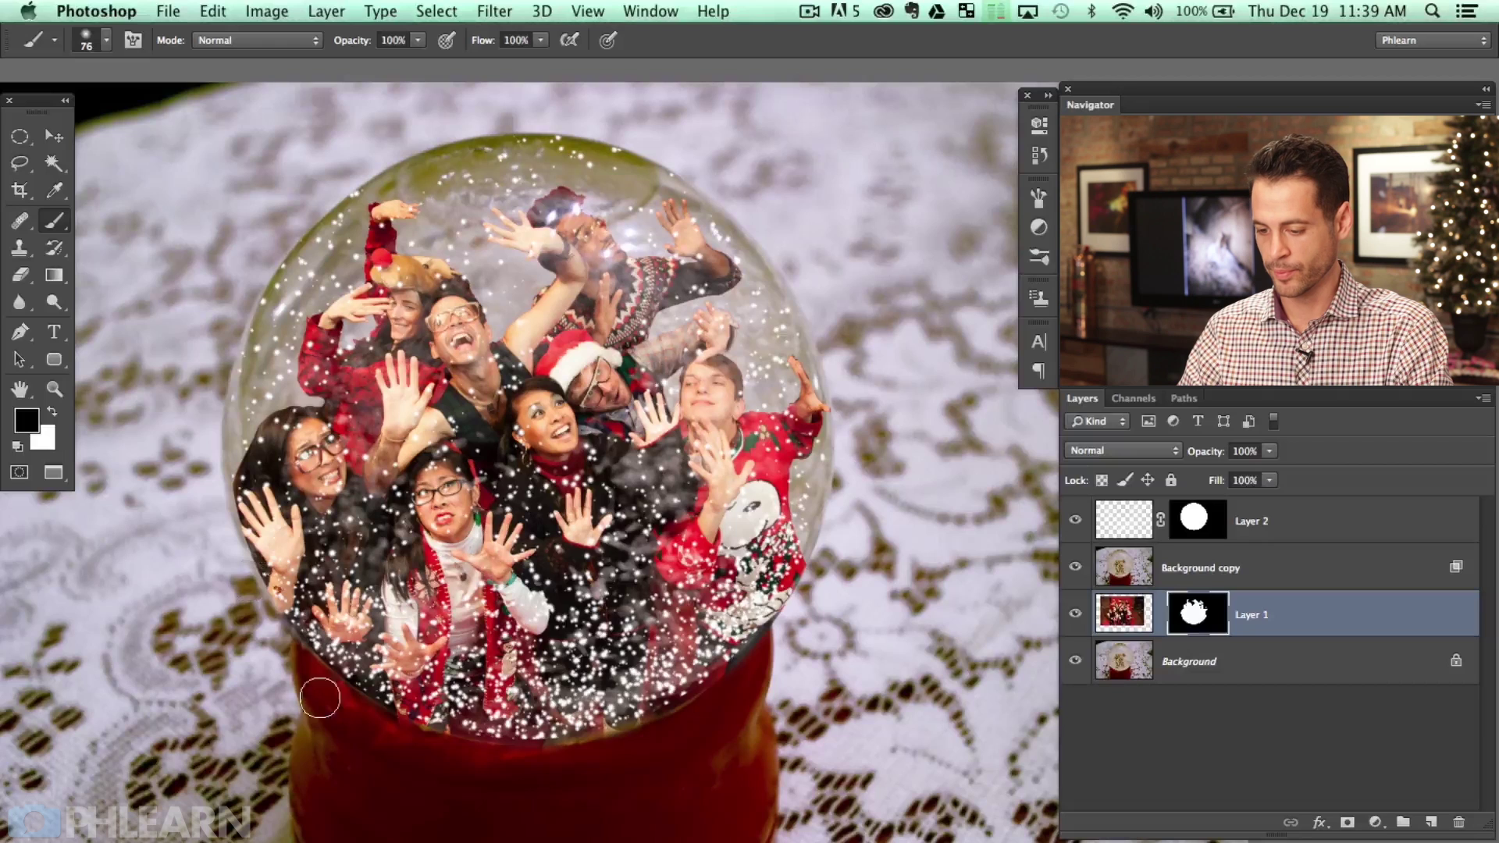
{"action": "mouse_move", "coordinate": [254, 566]}
{"action": "left_mouse_down"}
{"action": "mouse_move", "coordinate": [231, 482]}
{"action": "mouse_move", "coordinate": [233, 566]}
{"action": "left_mouse_up"}
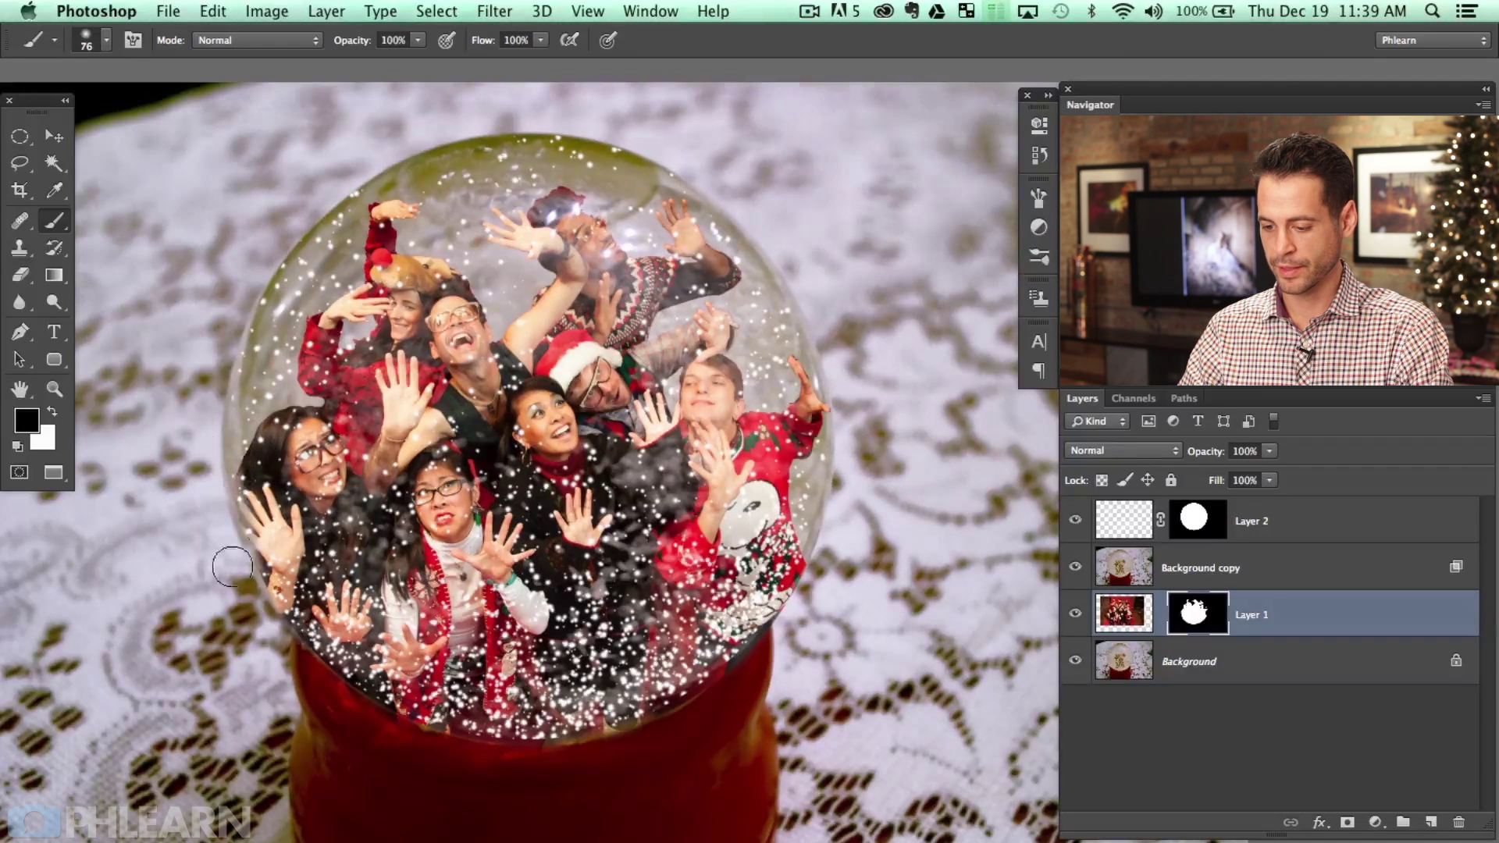
{"action": "key", "text": "x"}
{"action": "key", "text": "x"}
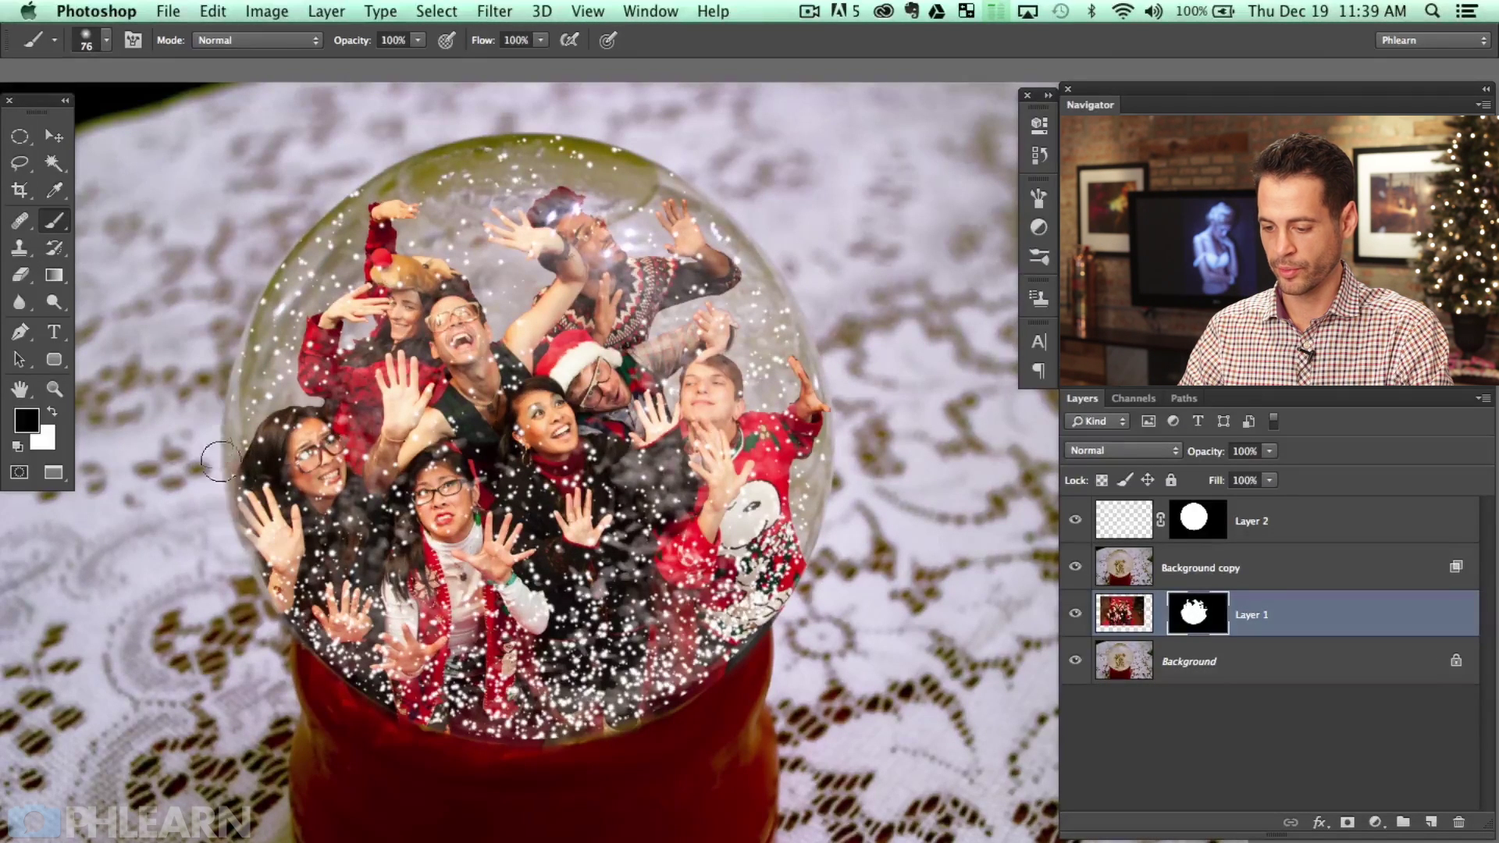
{"action": "key", "text": "x"}
{"action": "mouse_move", "coordinate": [817, 453]}
{"action": "left_mouse_down"}
{"action": "mouse_move", "coordinate": [835, 391]}
{"action": "mouse_move", "coordinate": [828, 480]}
{"action": "left_mouse_up"}
{"action": "key", "text": "x"}
{"action": "key", "text": "x"}
Group Layer 1, Background copy and Layer 2 together above the Background layer.
{"action": "scroll", "coordinate": [856, 458], "scroll_direction": "right", "scroll_amount": 2}
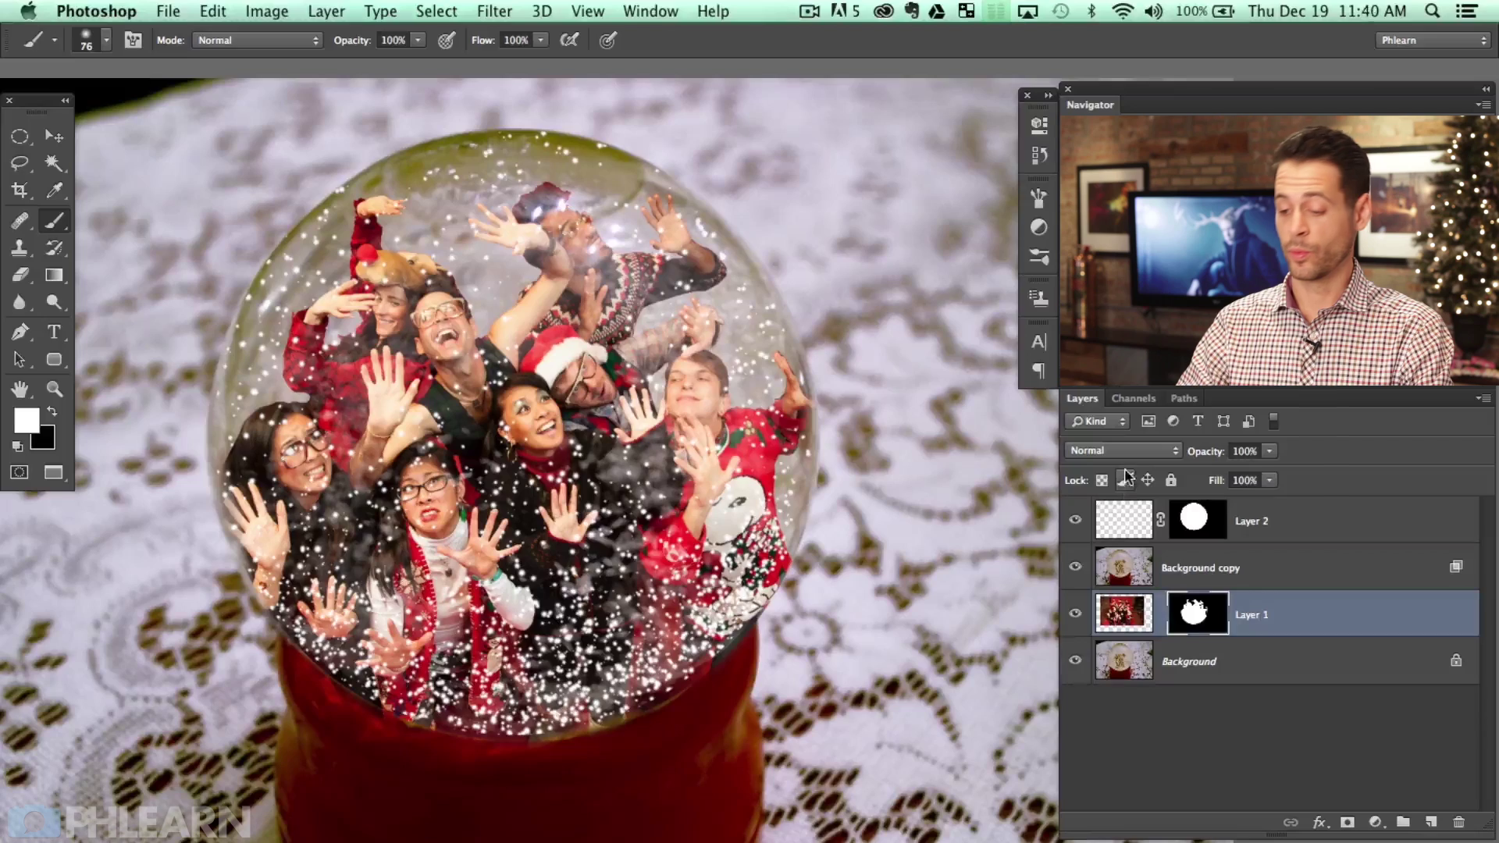
{"action": "scroll", "coordinate": [906, 467], "scroll_direction": "left", "scroll_amount": 3}
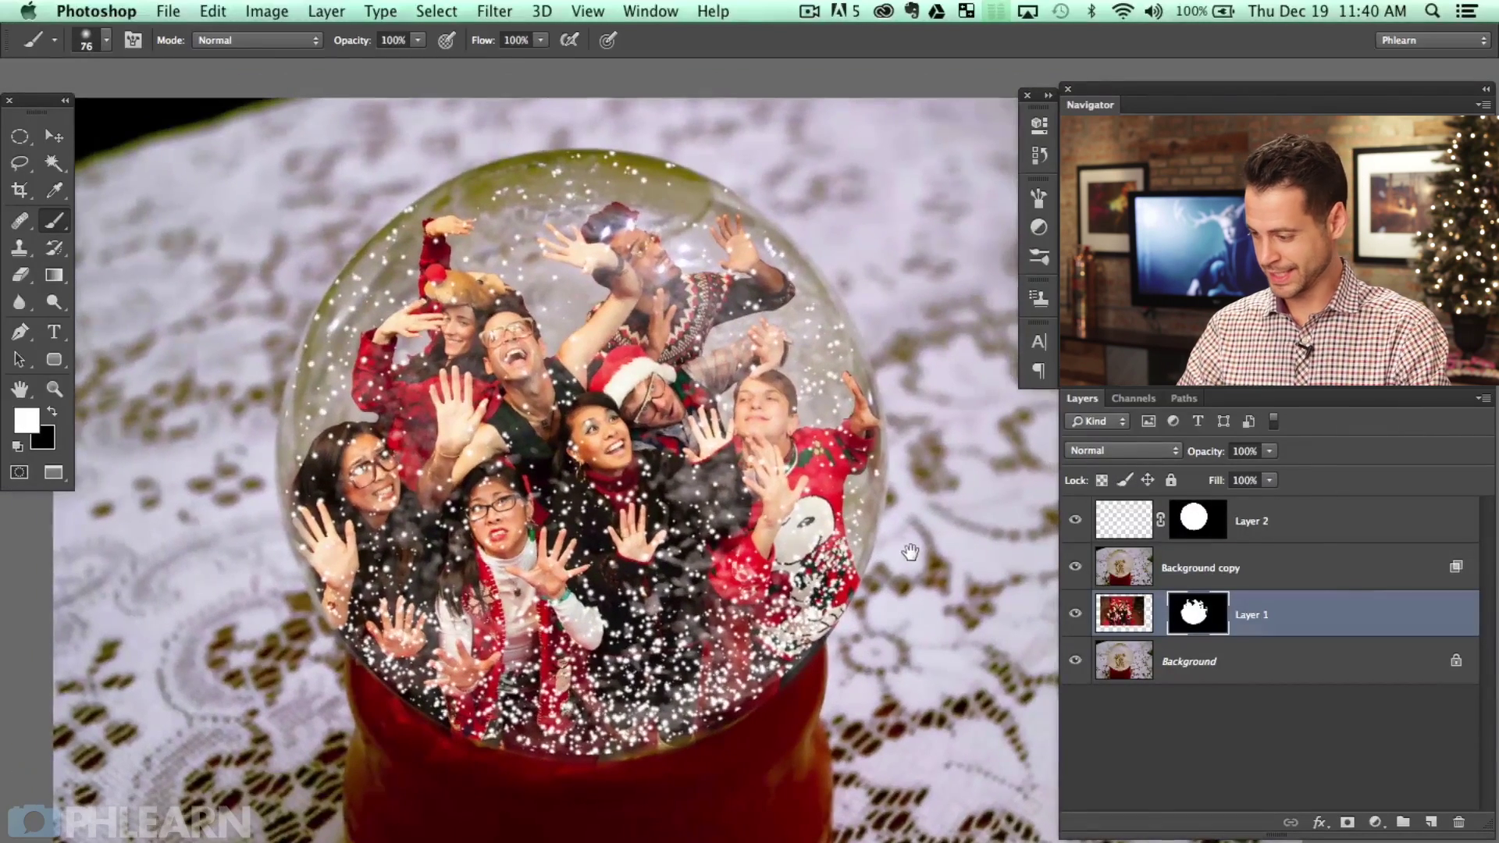
{"action": "left_click", "coordinate": [1309, 540], "text": "shift"}
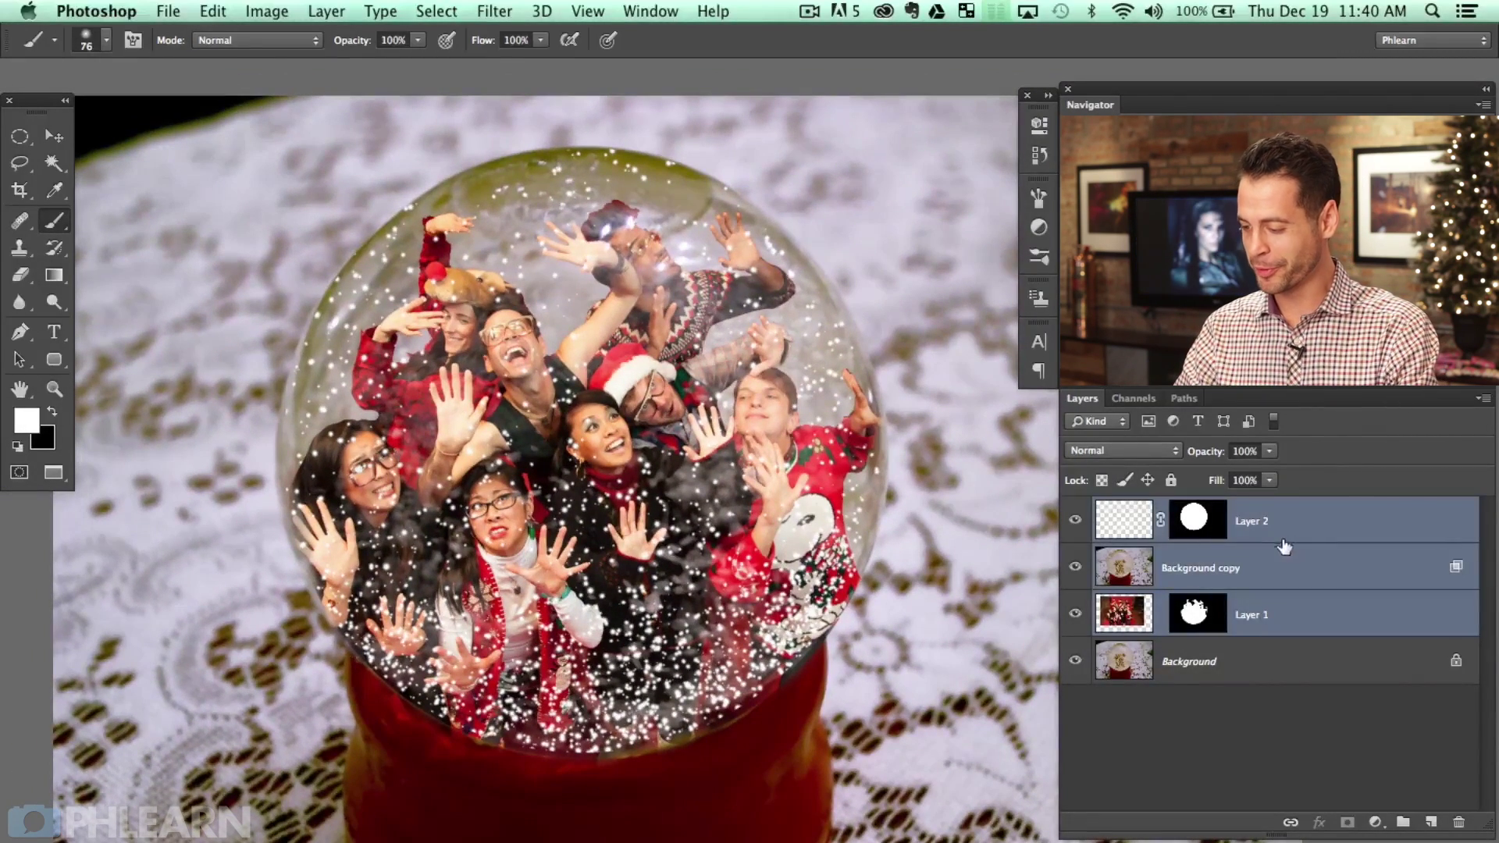
{"action": "key", "text": "super+g"}
Add a white 42.5 pt Hobo Std text line reading "Don't Get Snowed In!" across the upper part of the image on a new layer.
{"action": "key", "text": "t"}
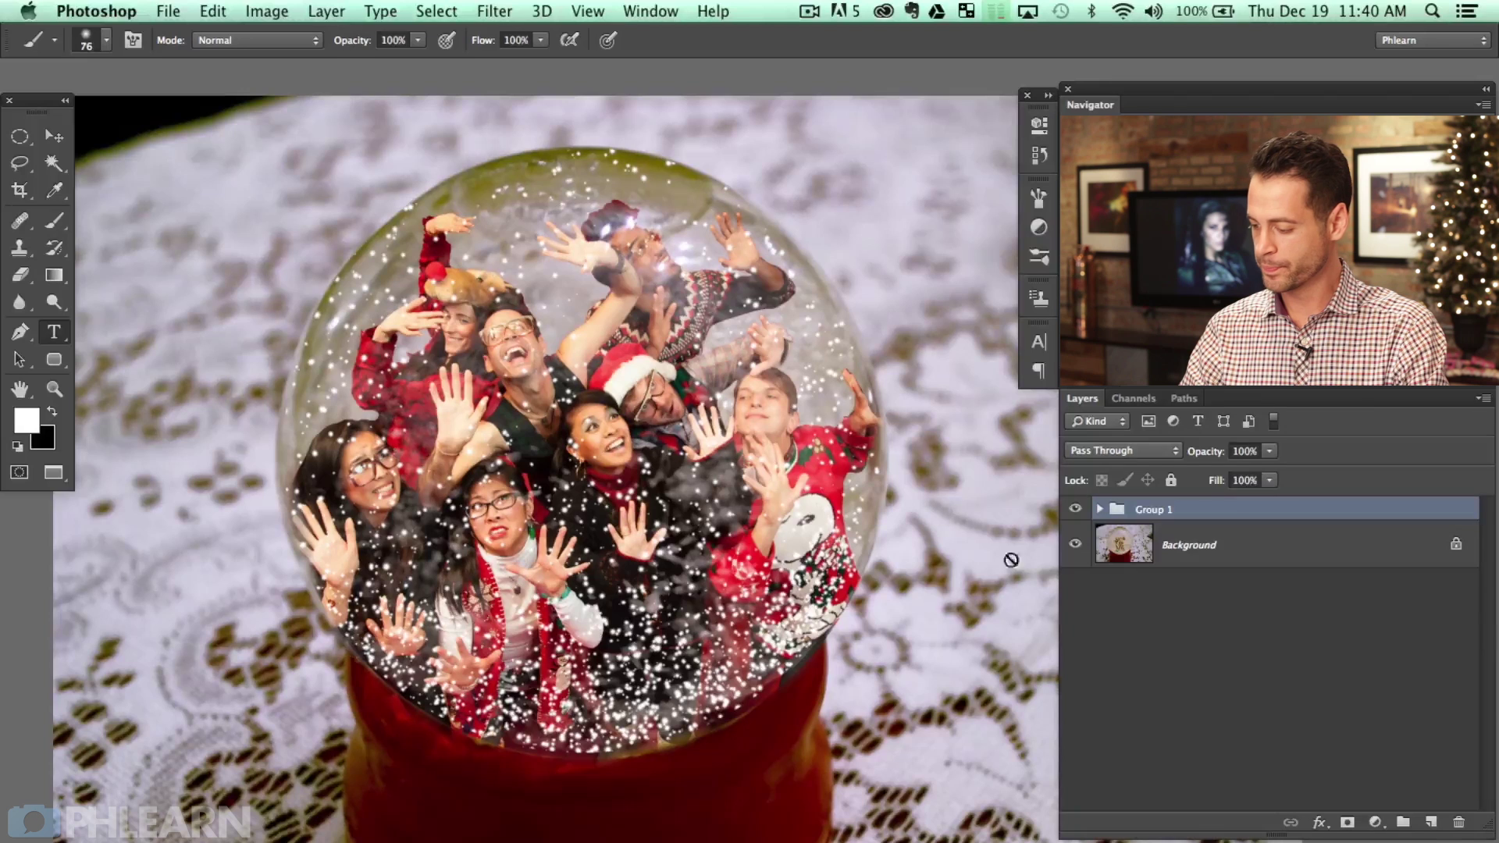
{"action": "left_click", "coordinate": [1432, 823]}
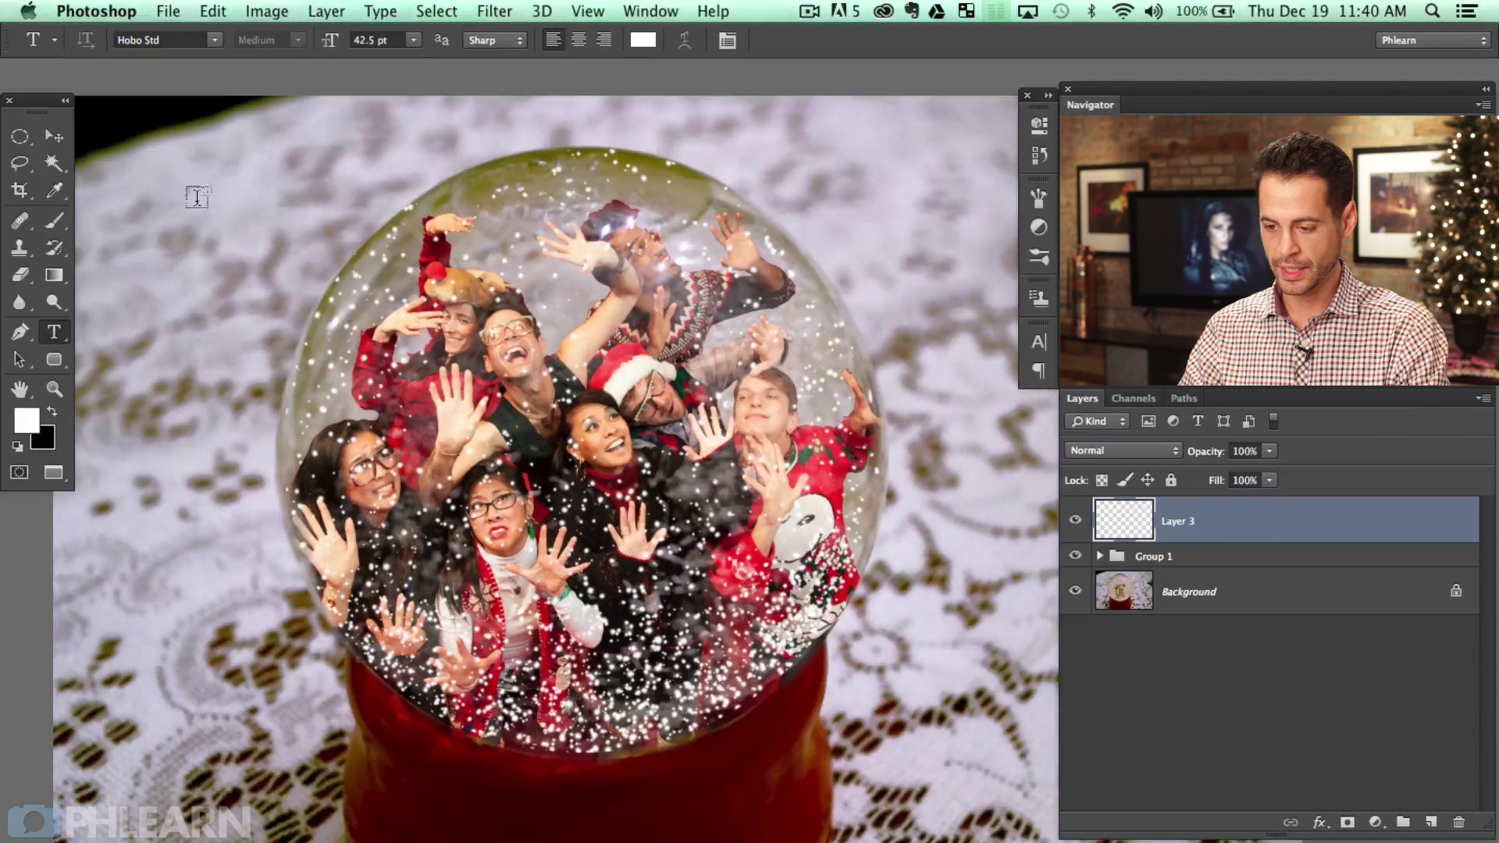
{"action": "left_click", "coordinate": [206, 234]}
{"action": "type", "text": "DONT"}
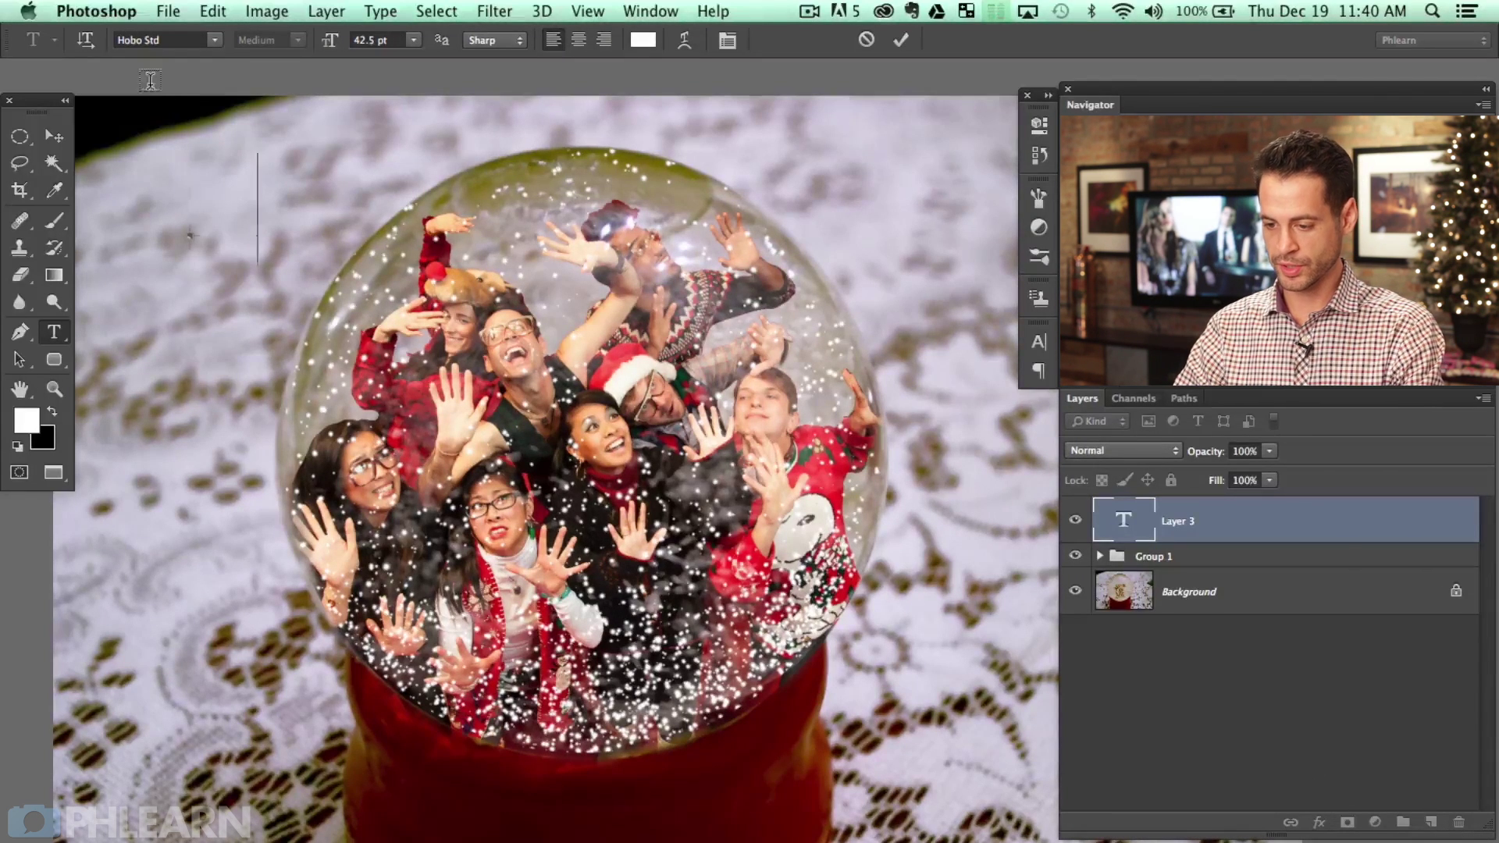
{"action": "key", "text": "BackSpace"}
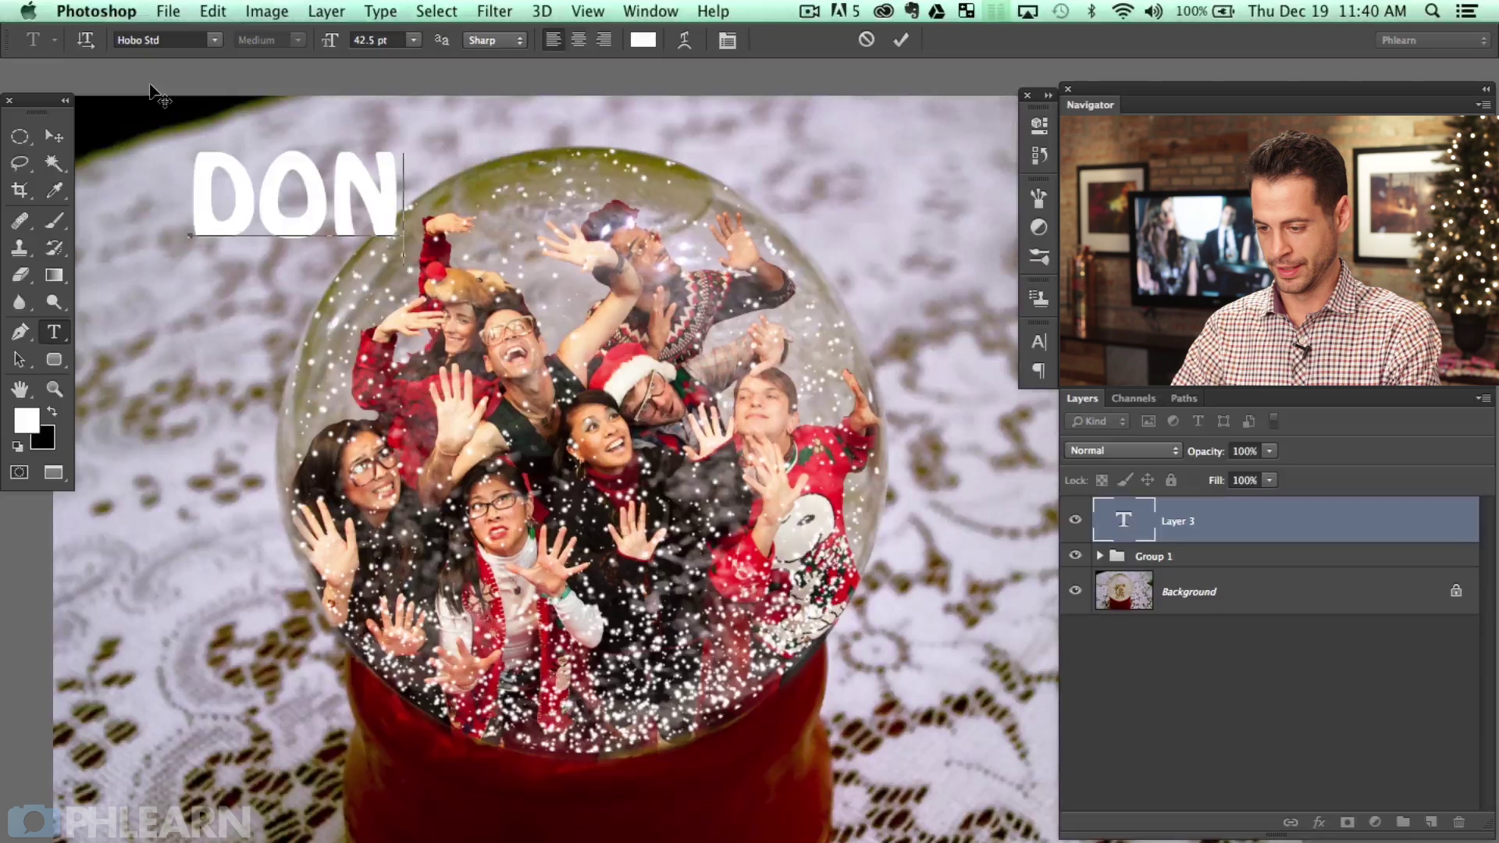
{"action": "type", "text": "'T GO"}
{"action": "key", "text": "BackSpace"}
{"action": "type", "text": "ET SNOW"}
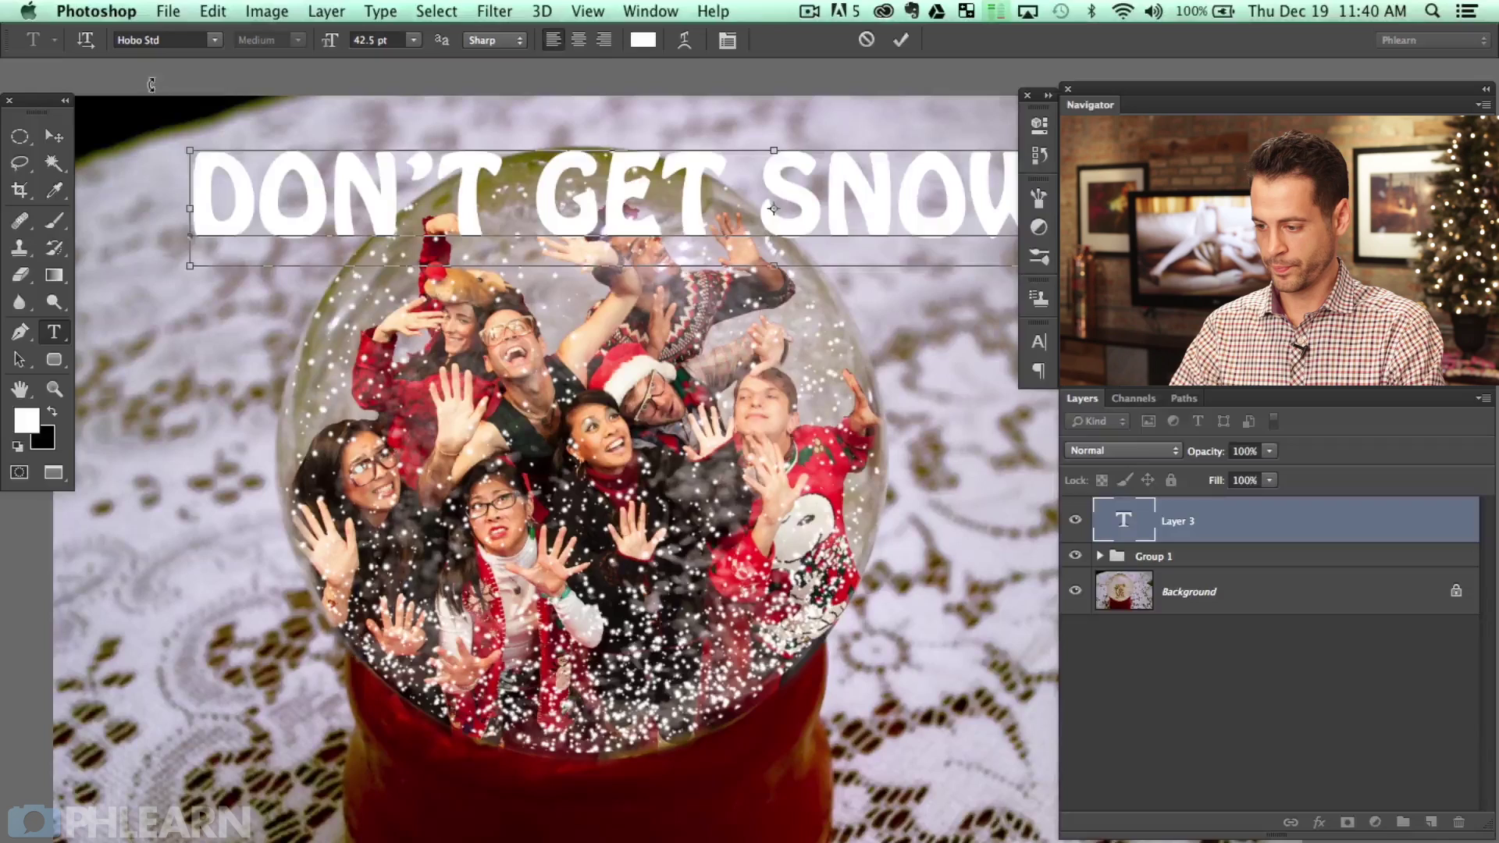
{"action": "key", "text": "super+Return"}
Scale the "Don't Get Snowed In!" text down to about 28 pt so it fits within the image width.
{"action": "key", "text": "super+minus"}
{"action": "left_click_drag", "start_coordinate": [619, 255], "coordinate": [453, 257]}
{"action": "key", "text": "super+t"}
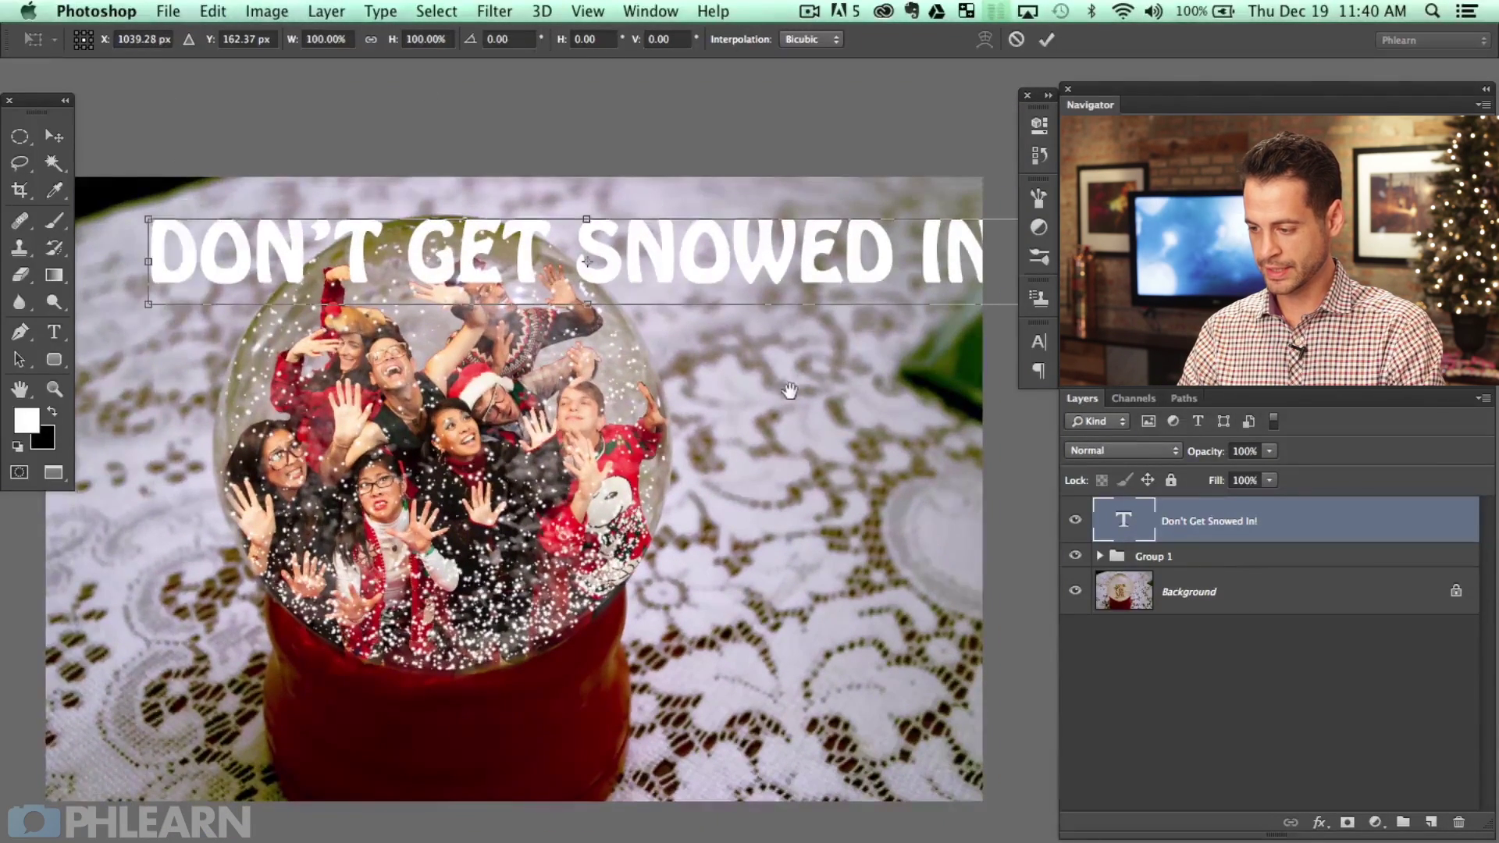
{"action": "scroll", "coordinate": [793, 375], "scroll_direction": "right", "scroll_amount": 5}
{"action": "left_click_drag", "start_coordinate": [815, 316], "coordinate": [492, 263]}
{"action": "key", "text": "Return"}
Remove the exclamation mark from the text so it reads "Don't Get Snowed In".
{"action": "key", "text": "t"}
{"action": "left_click", "coordinate": [448, 253]}
{"action": "left_click", "coordinate": [518, 248]}
{"action": "key", "text": "BackSpace"}
{"action": "key", "text": "super+Return"}
Move the "Don't Get Snowed In" text down to the lower left of the image, over the upper part of the globe's base.
{"action": "key", "text": "v"}
{"action": "key", "text": "super+0"}
{"action": "left_click_drag", "start_coordinate": [679, 404], "coordinate": [603, 761]}
{"action": "scroll", "coordinate": [578, 522], "scroll_direction": "right", "scroll_amount": 3}
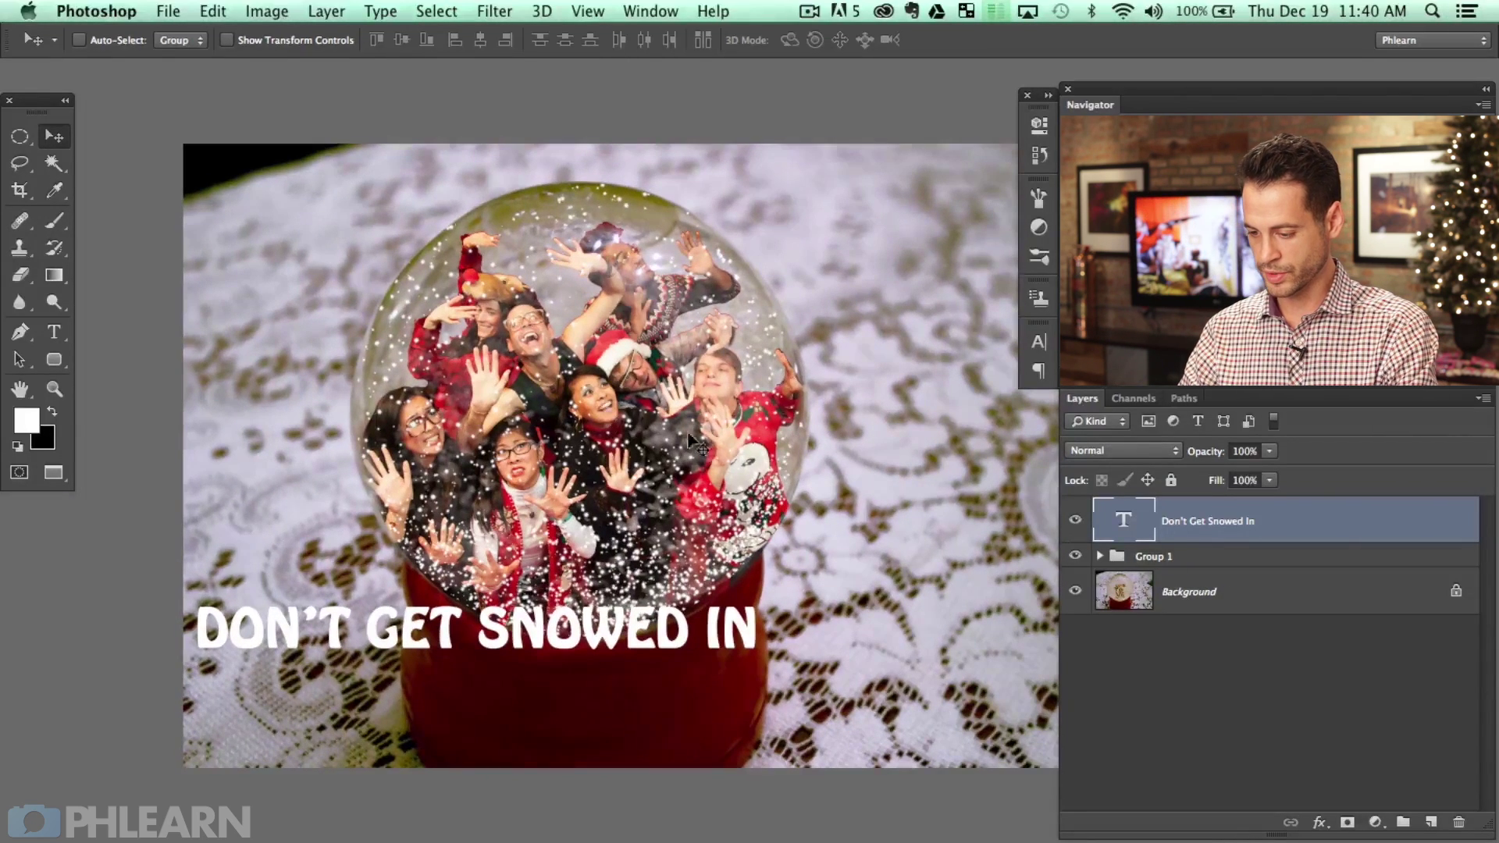
Add a second 42.5 pt Hobo Std text line reading "This Holiday!" just below the first one.
{"action": "key", "text": "t"}
{"action": "left_click", "coordinate": [216, 722]}
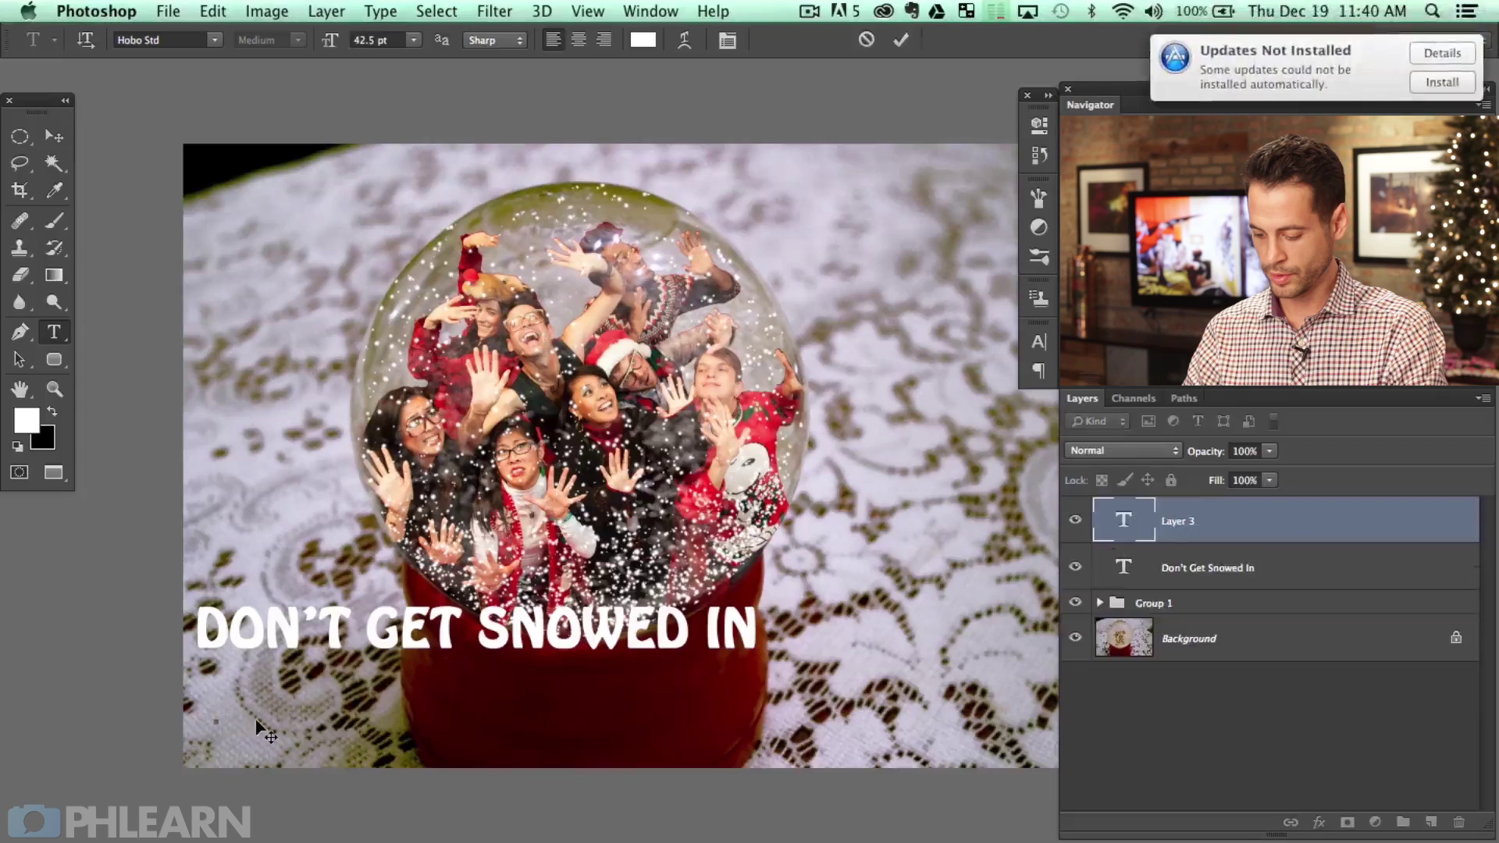
{"action": "type", "text": "THIS HO"}
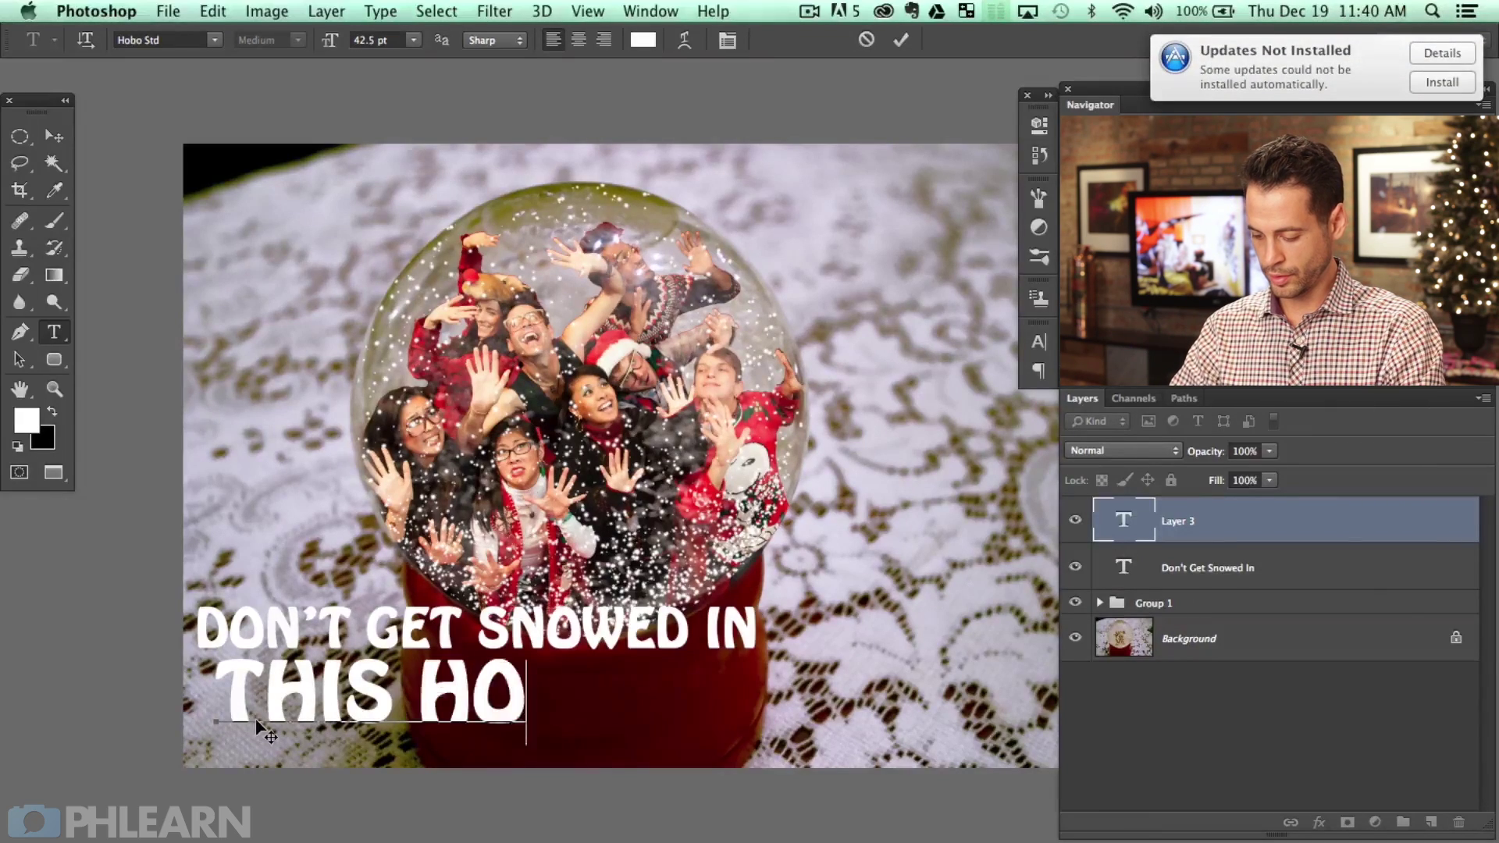
{"action": "type", "text": "LIDAY!"}
{"action": "key", "text": "super+Return"}
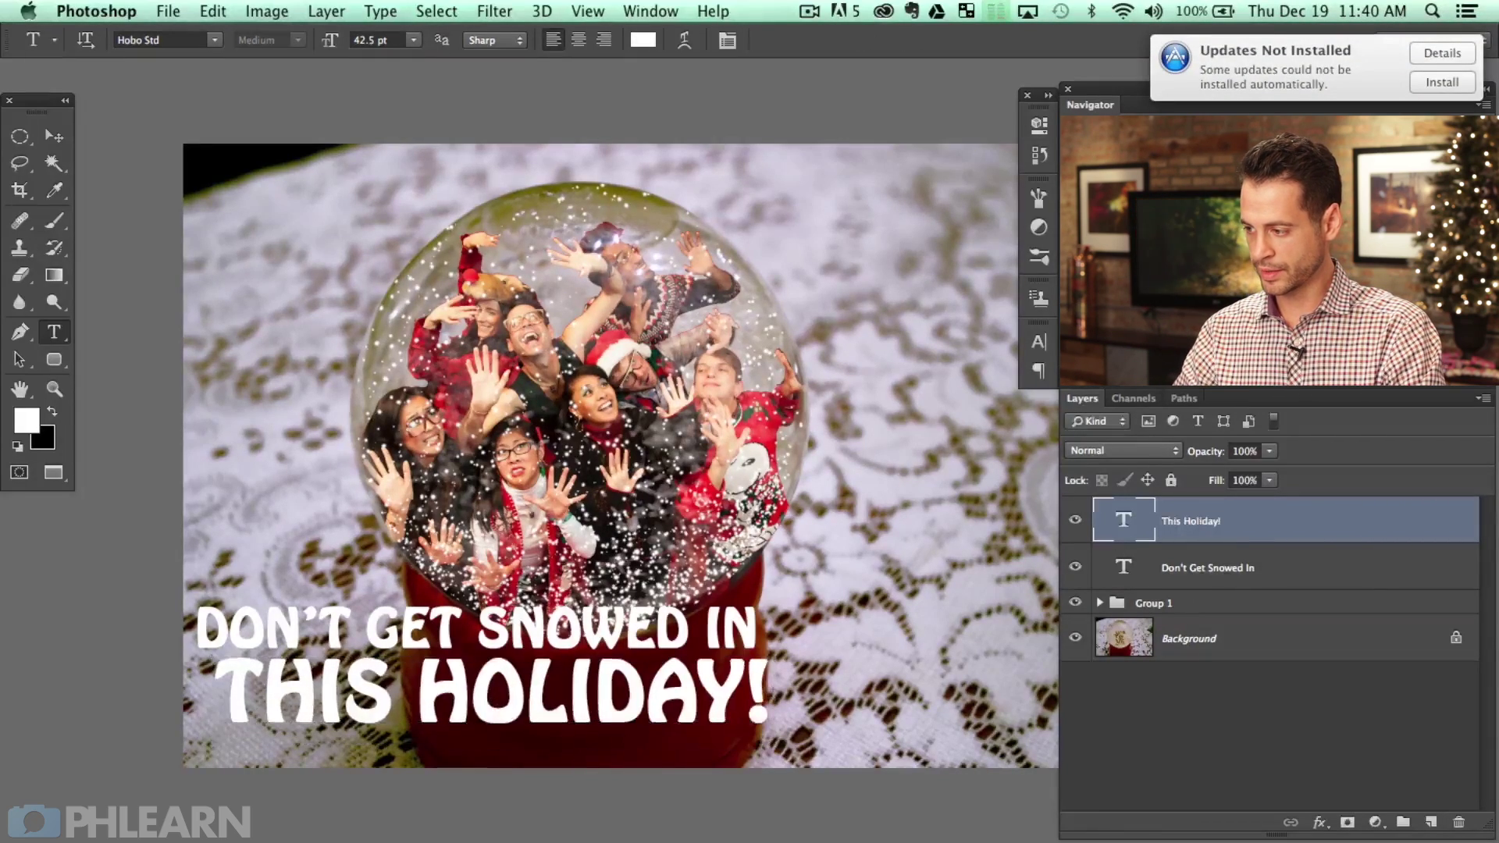
Dismiss the system update notification covering the workspace.
{"action": "key", "text": "ctrl+Up"}
{"action": "left_click", "coordinate": [773, 647]}
{"action": "left_click_drag", "start_coordinate": [827, 590], "coordinate": [791, 577]}
{"action": "left_click", "coordinate": [1442, 53]}
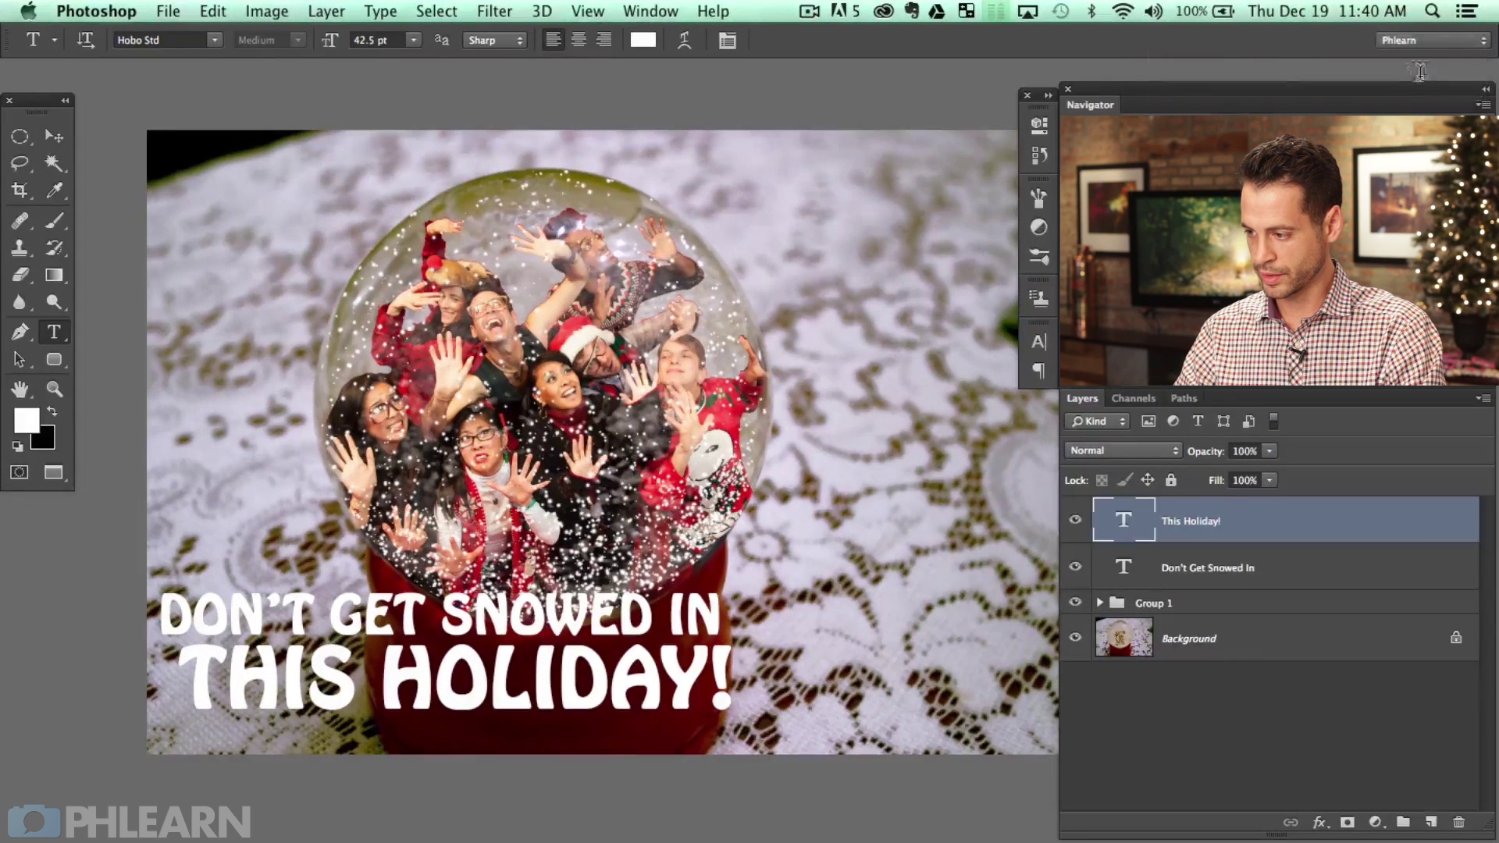
{"action": "key", "text": "Tab"}
{"action": "key", "text": "Tab"}
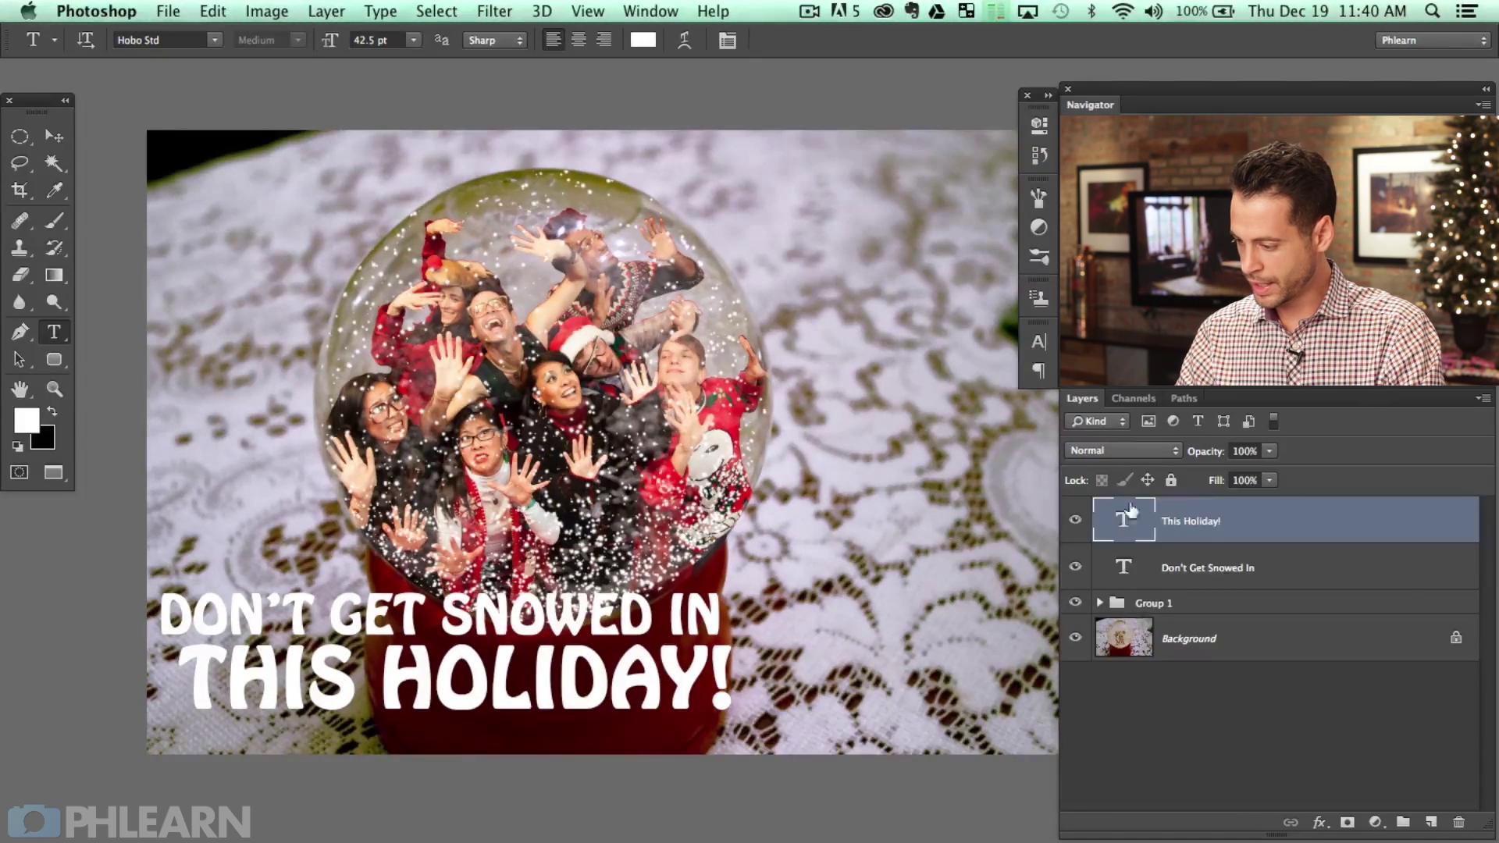
Open the character settings and set the font of the "This Holiday!" text to Andale Mono.
{"action": "left_click", "coordinate": [1040, 343]}
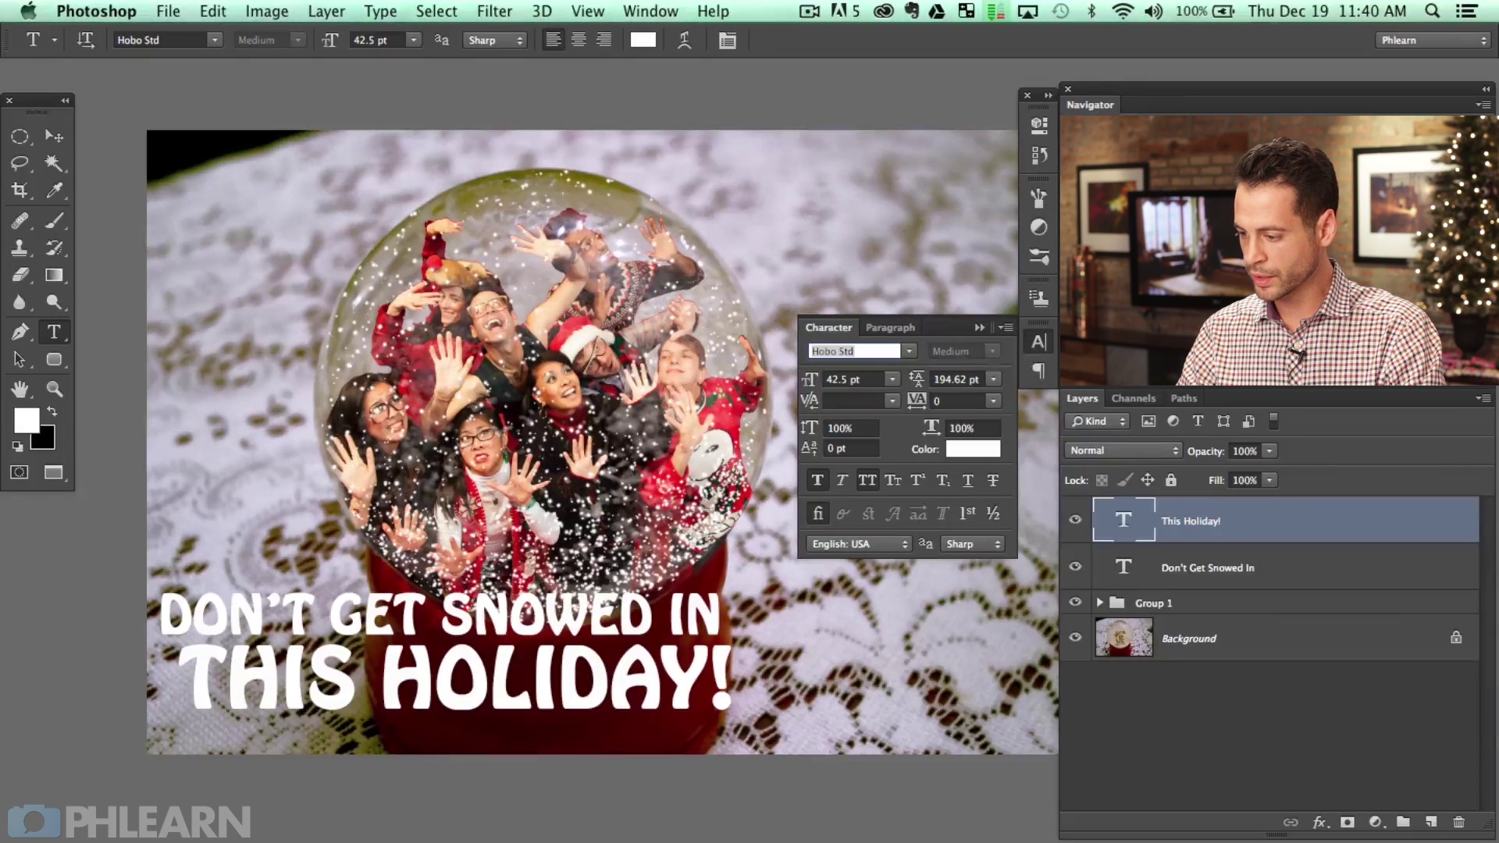
{"action": "left_click", "coordinate": [909, 353]}
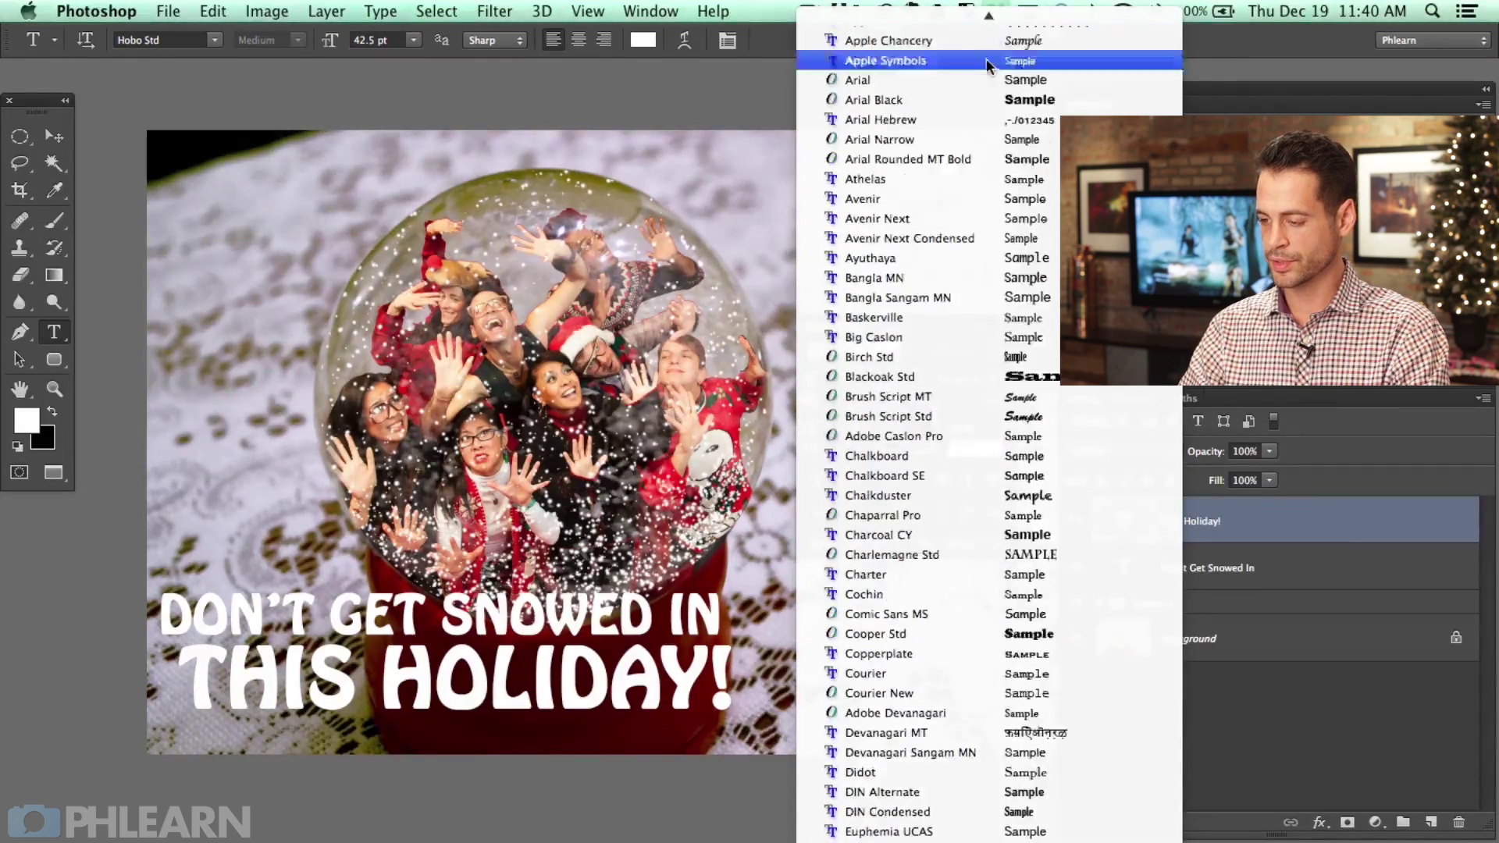
{"action": "key", "text": "Escape"}
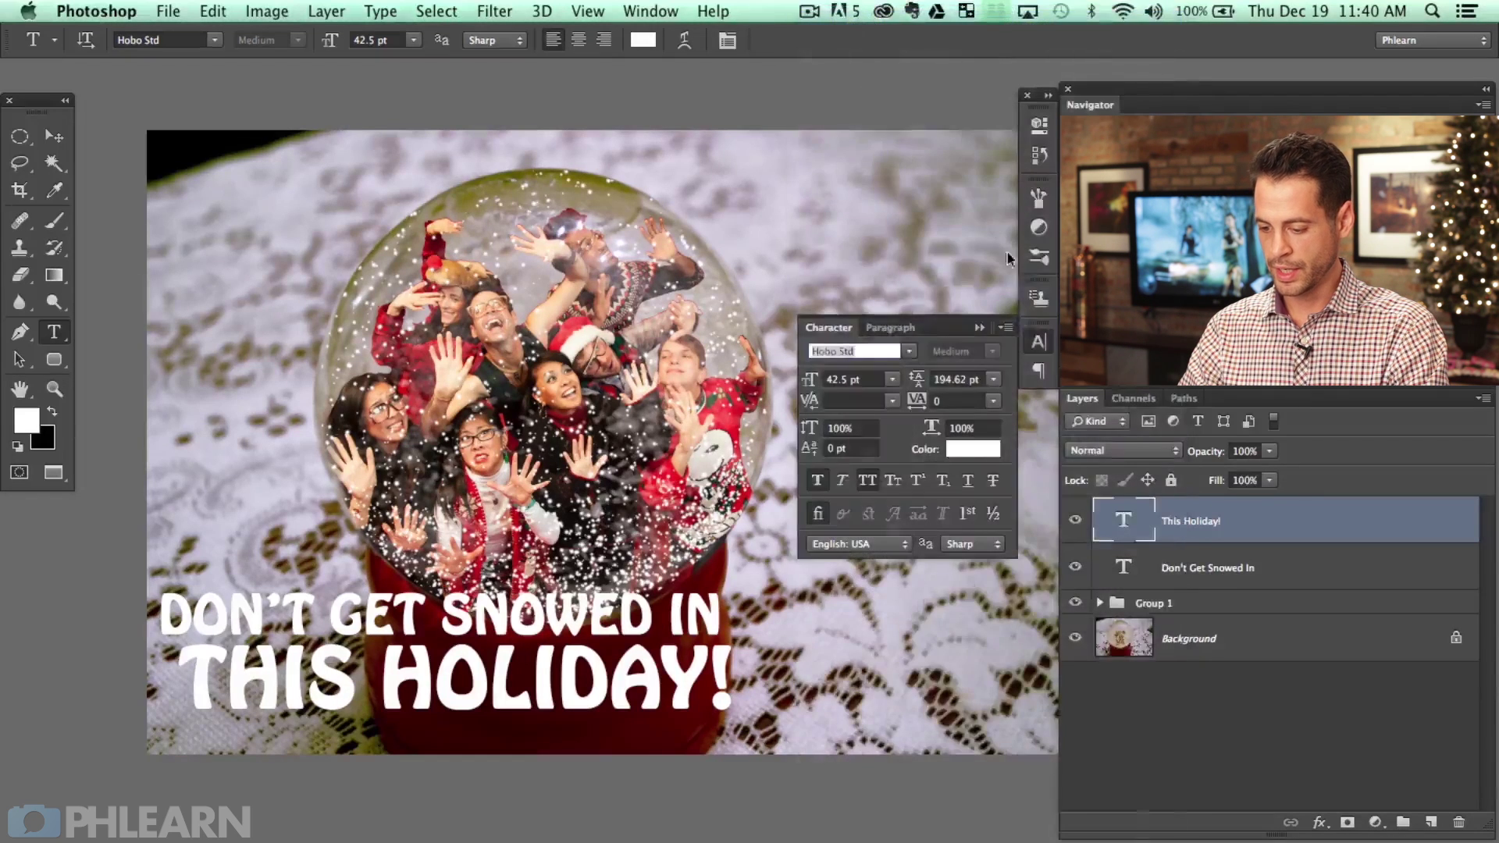
{"action": "left_click", "coordinate": [875, 351]}
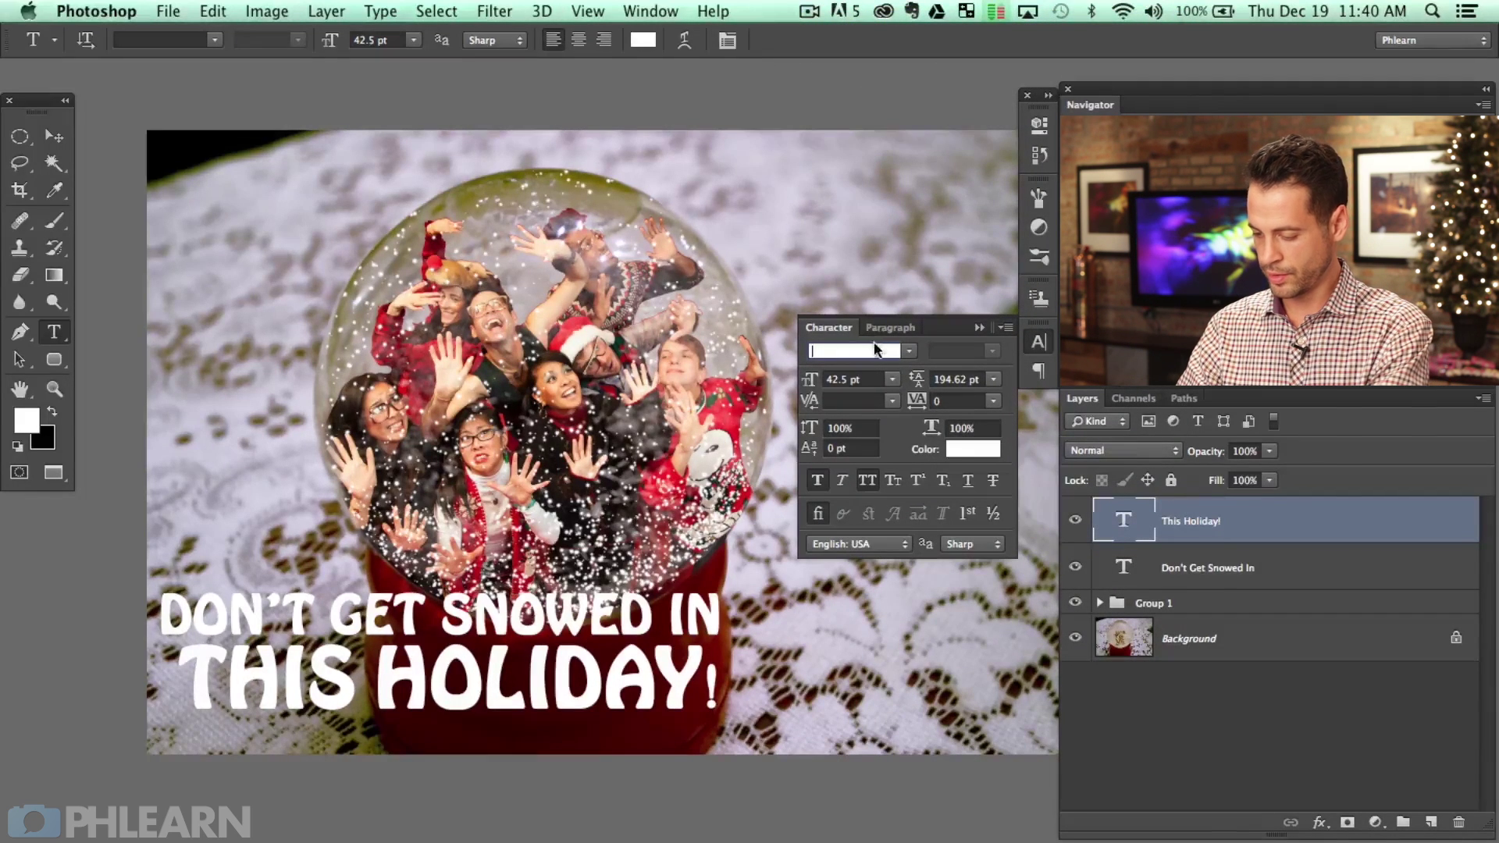
{"action": "left_click", "coordinate": [1181, 568]}
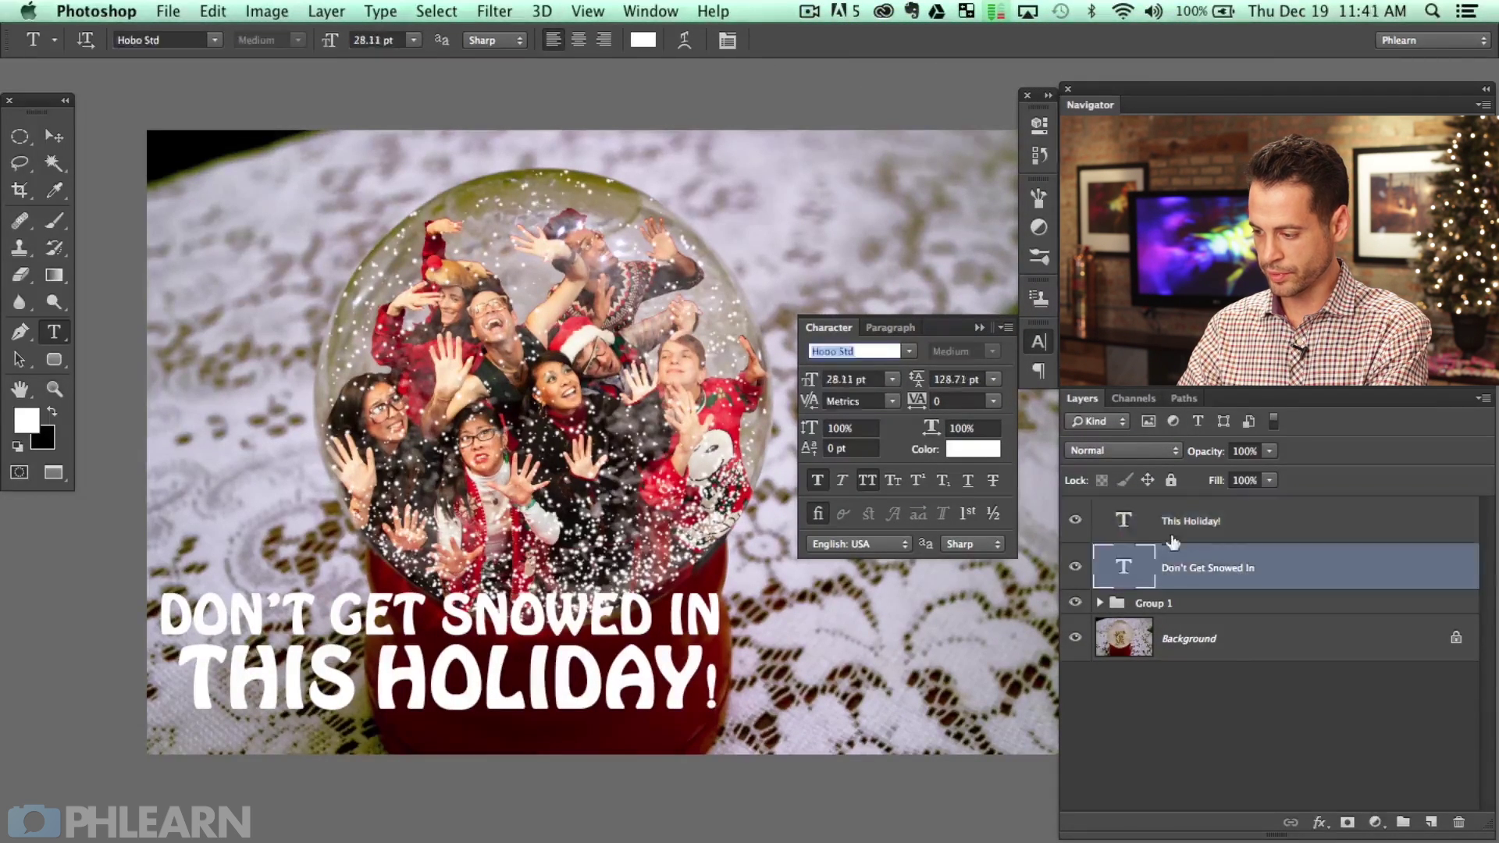
{"action": "left_click", "coordinate": [1124, 531]}
{"action": "left_click", "coordinate": [909, 351]}
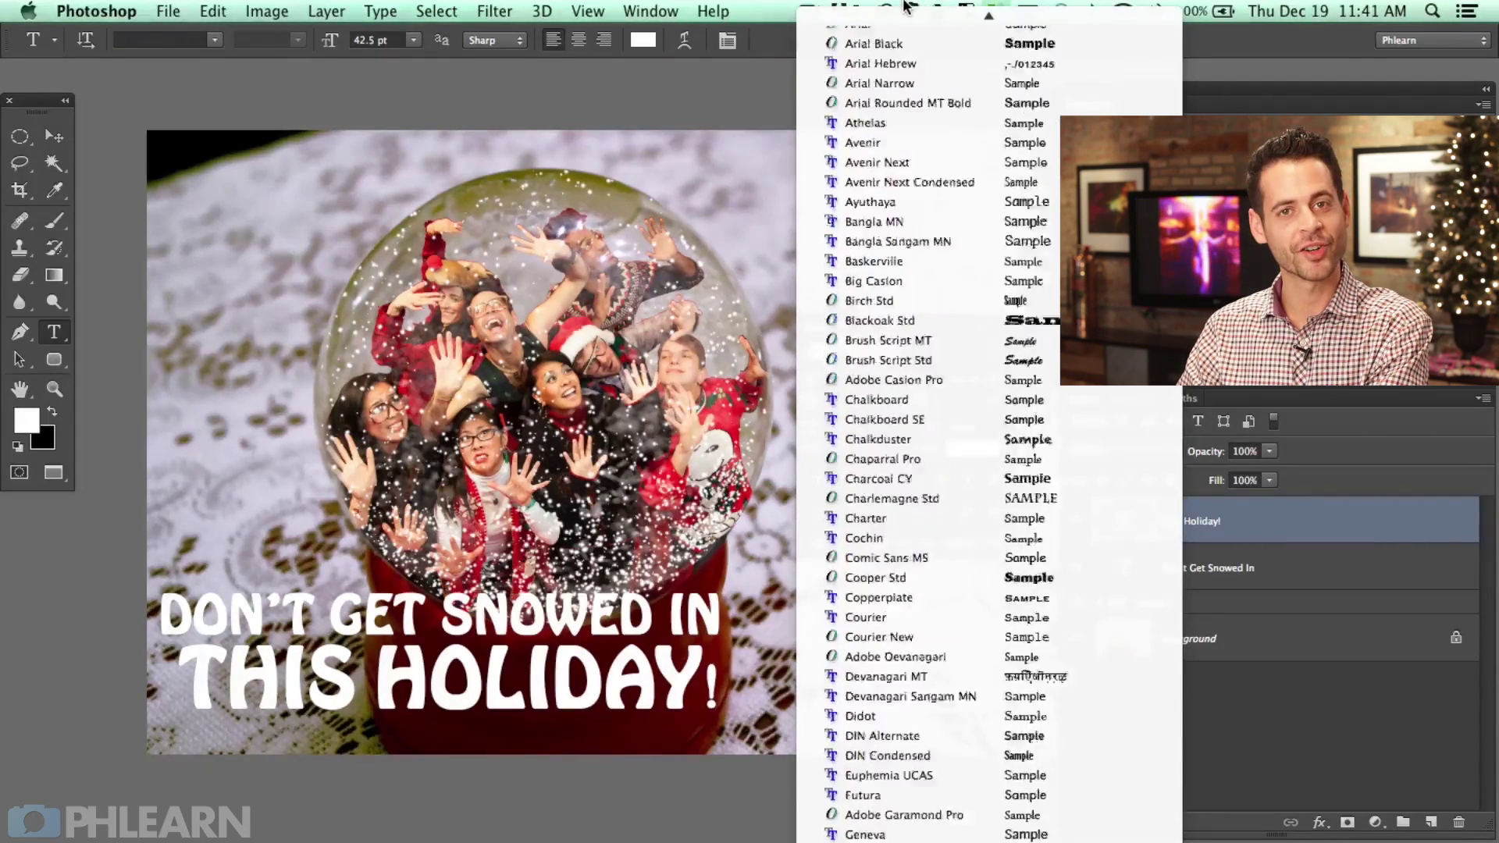
{"action": "left_click", "coordinate": [906, 59]}
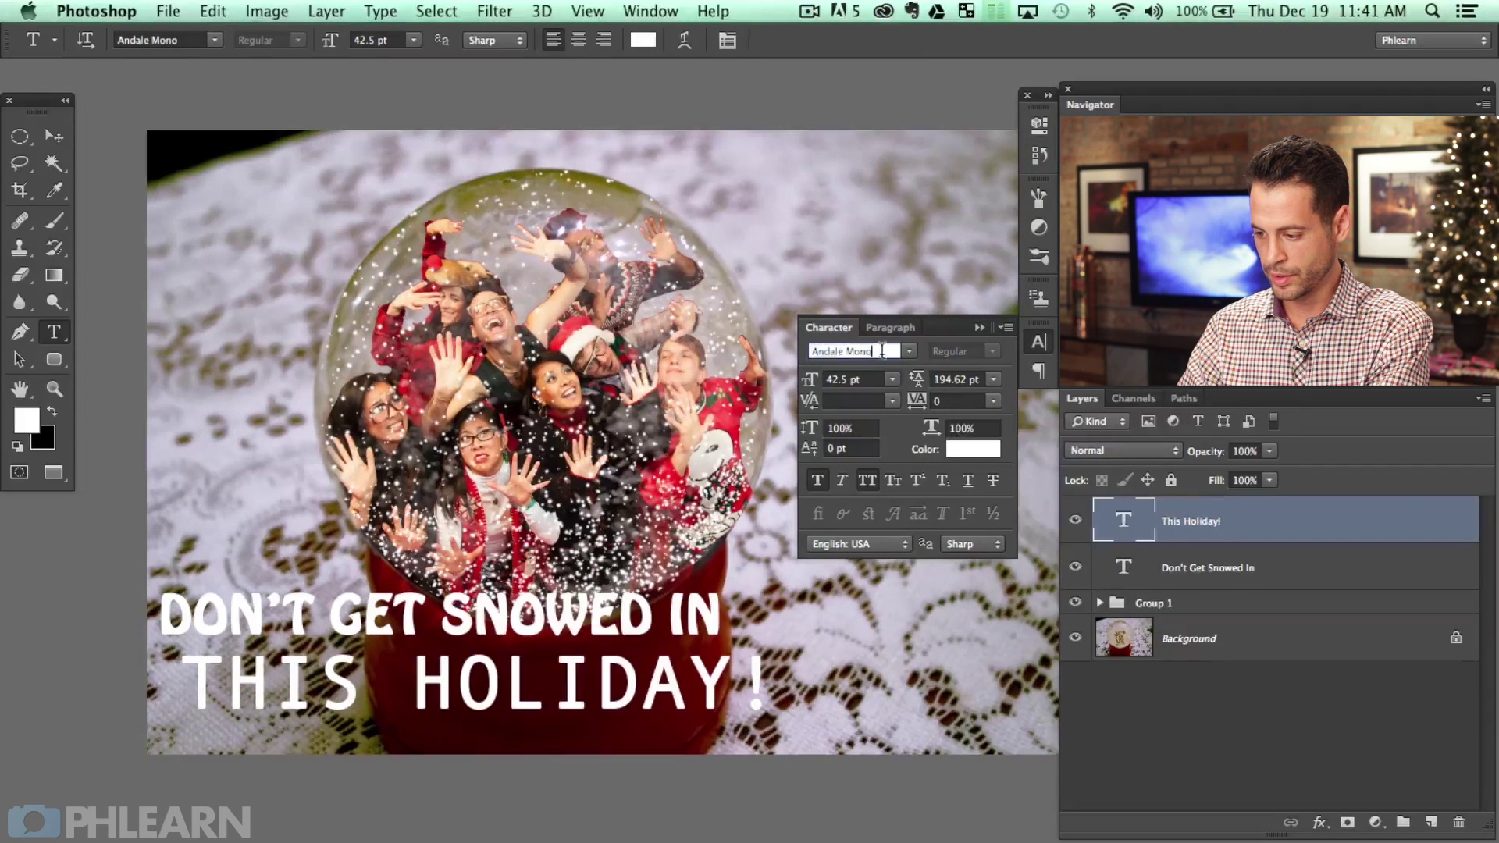
Try successive fonts from the list on the "This Holiday!" text, from Andale Mono through Brush Script Std to Chalkboard.
{"action": "key", "text": "Down"}
{"action": "key", "text": "Down"}
{"action": "key", "text": "Down"}
{"action": "key", "text": "Down"}
{"action": "key", "text": "Down"}
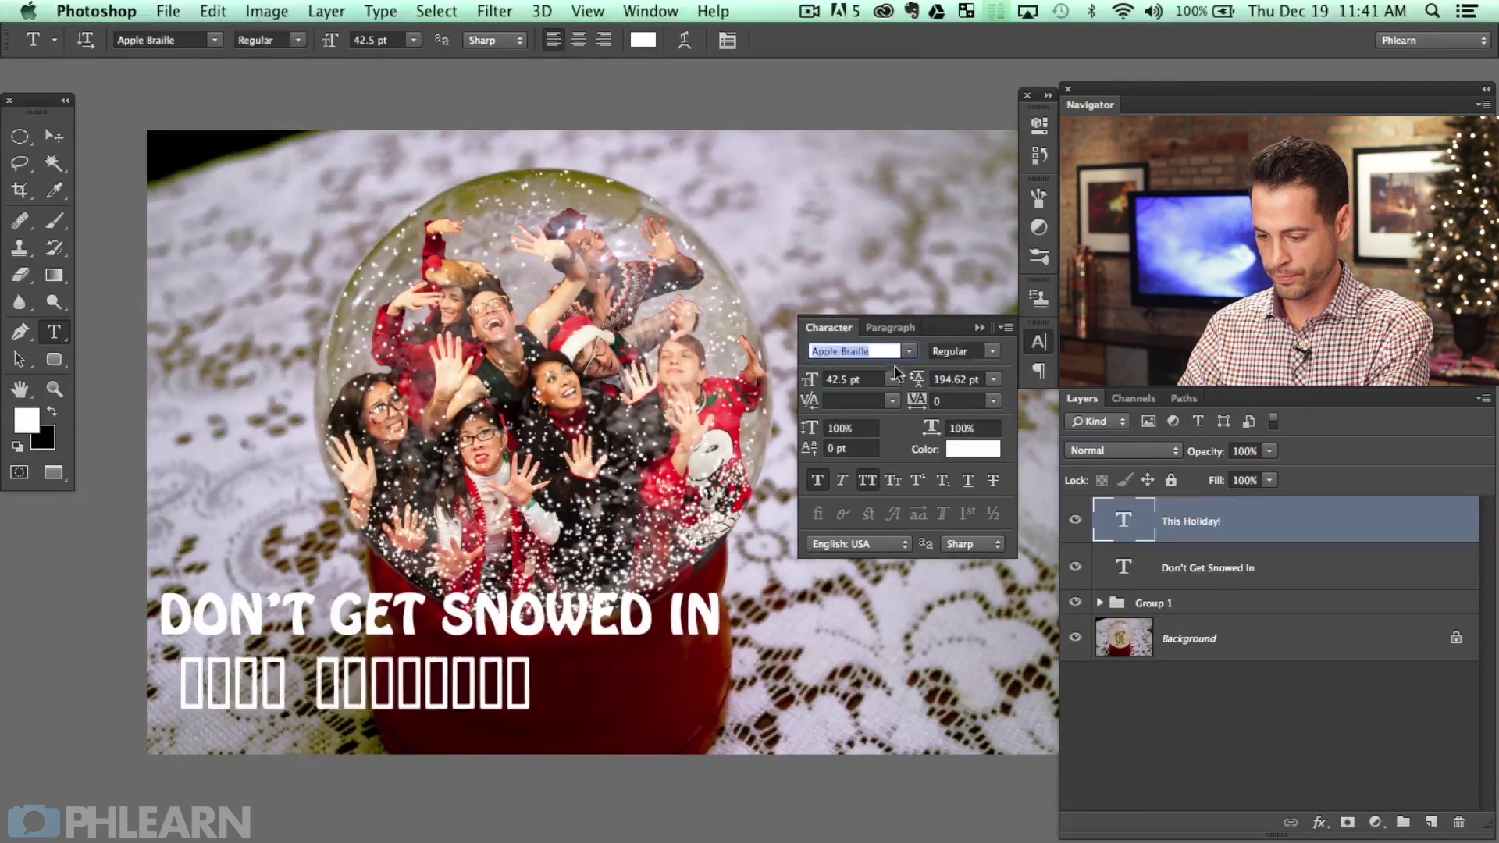
{"action": "key", "text": "Down"}
{"action": "key", "text": "Down"}
{"action": "key", "text": "Down"}
{"action": "key", "text": "Down"}
{"action": "key", "text": "Down"}
{"action": "key", "text": "Down"}
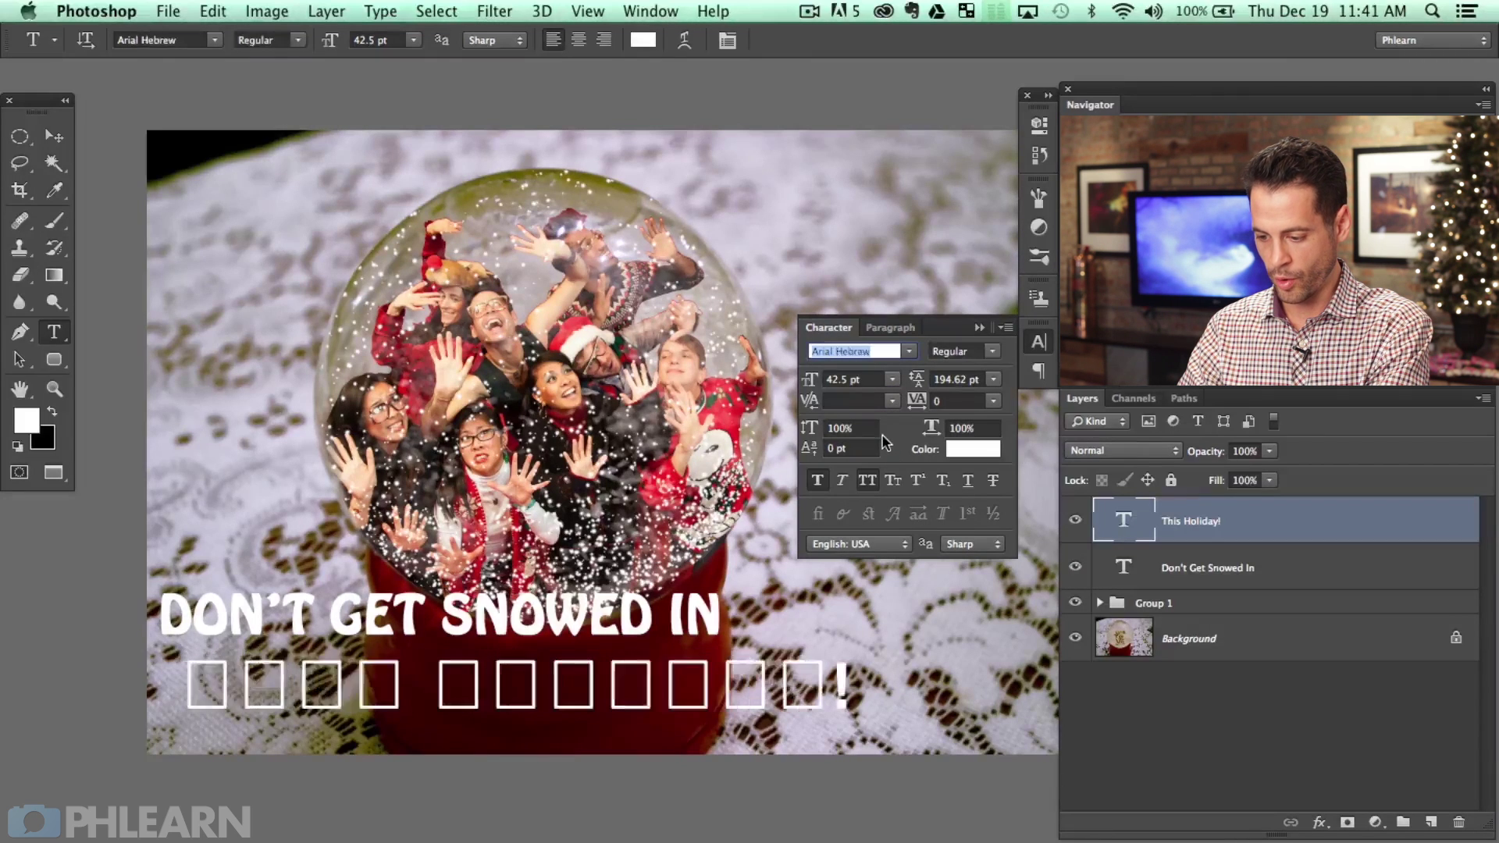
{"action": "key", "text": "Down"}
{"action": "key", "text": "Down"}
{"action": "key", "text": "Down"}
{"action": "key", "text": "Down"}
{"action": "key", "text": "Down"}
{"action": "key", "text": "Down"}
{"action": "key", "text": "Down"}
{"action": "key", "text": "Down"}
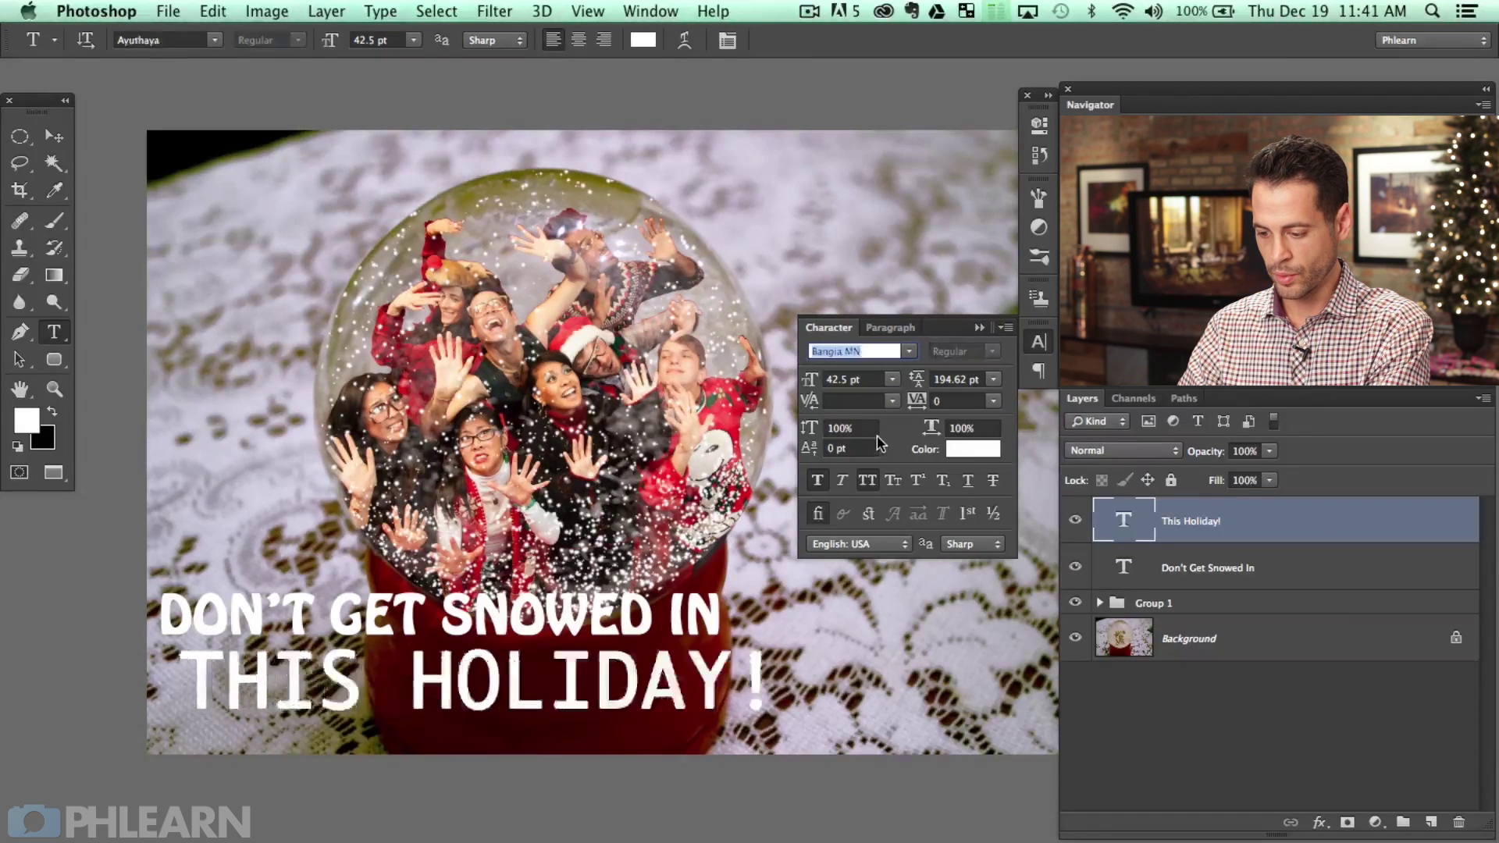
{"action": "key", "text": "Down"}
{"action": "key", "text": "Down"}
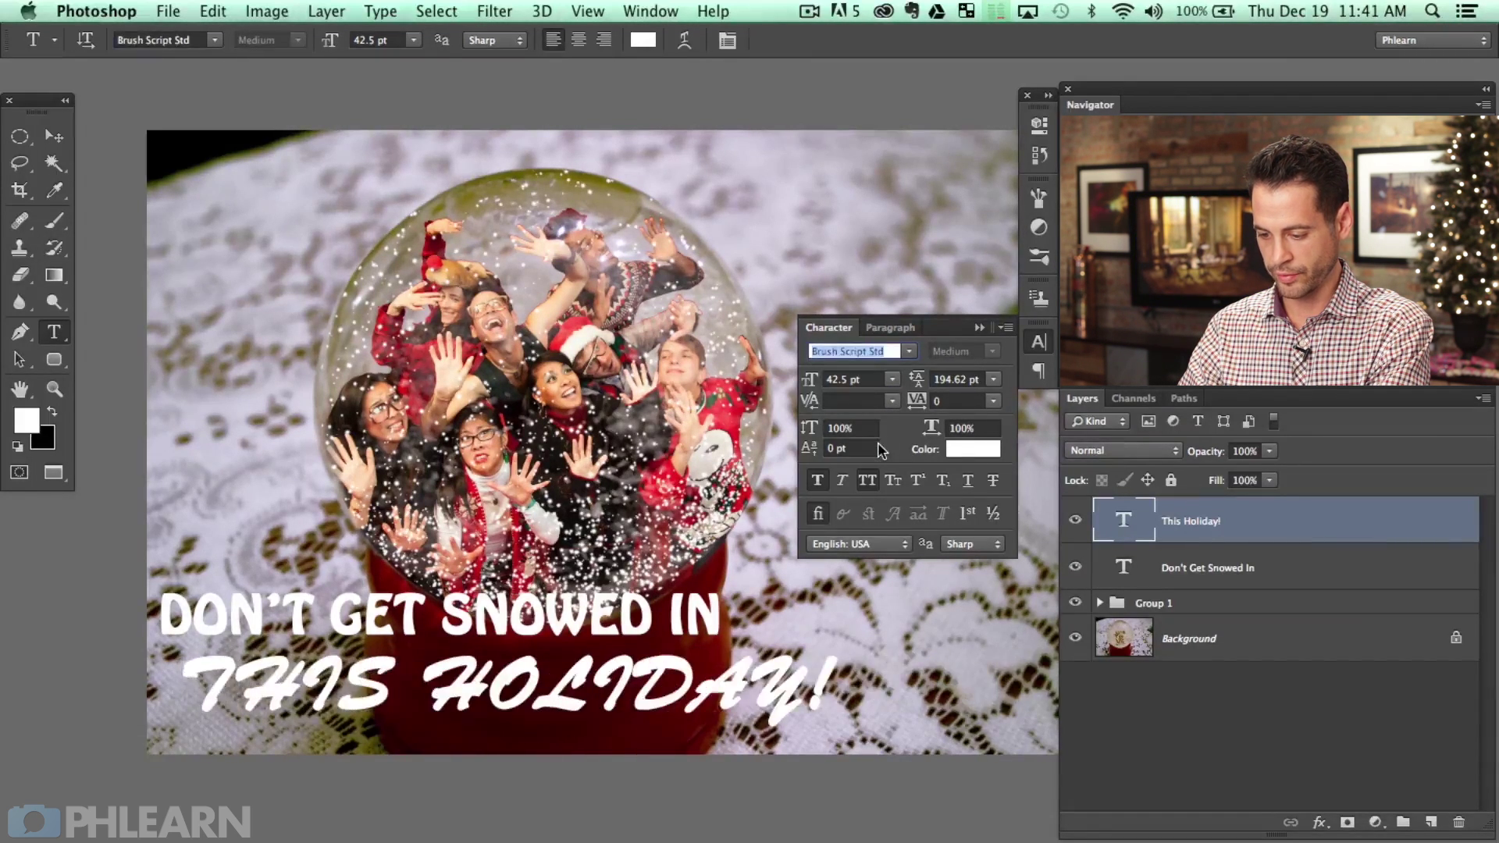
{"action": "key", "text": "Down"}
{"action": "key", "text": "Down"}
{"action": "key", "text": "Down"}
{"action": "key", "text": "Down"}
{"action": "key", "text": "Down"}
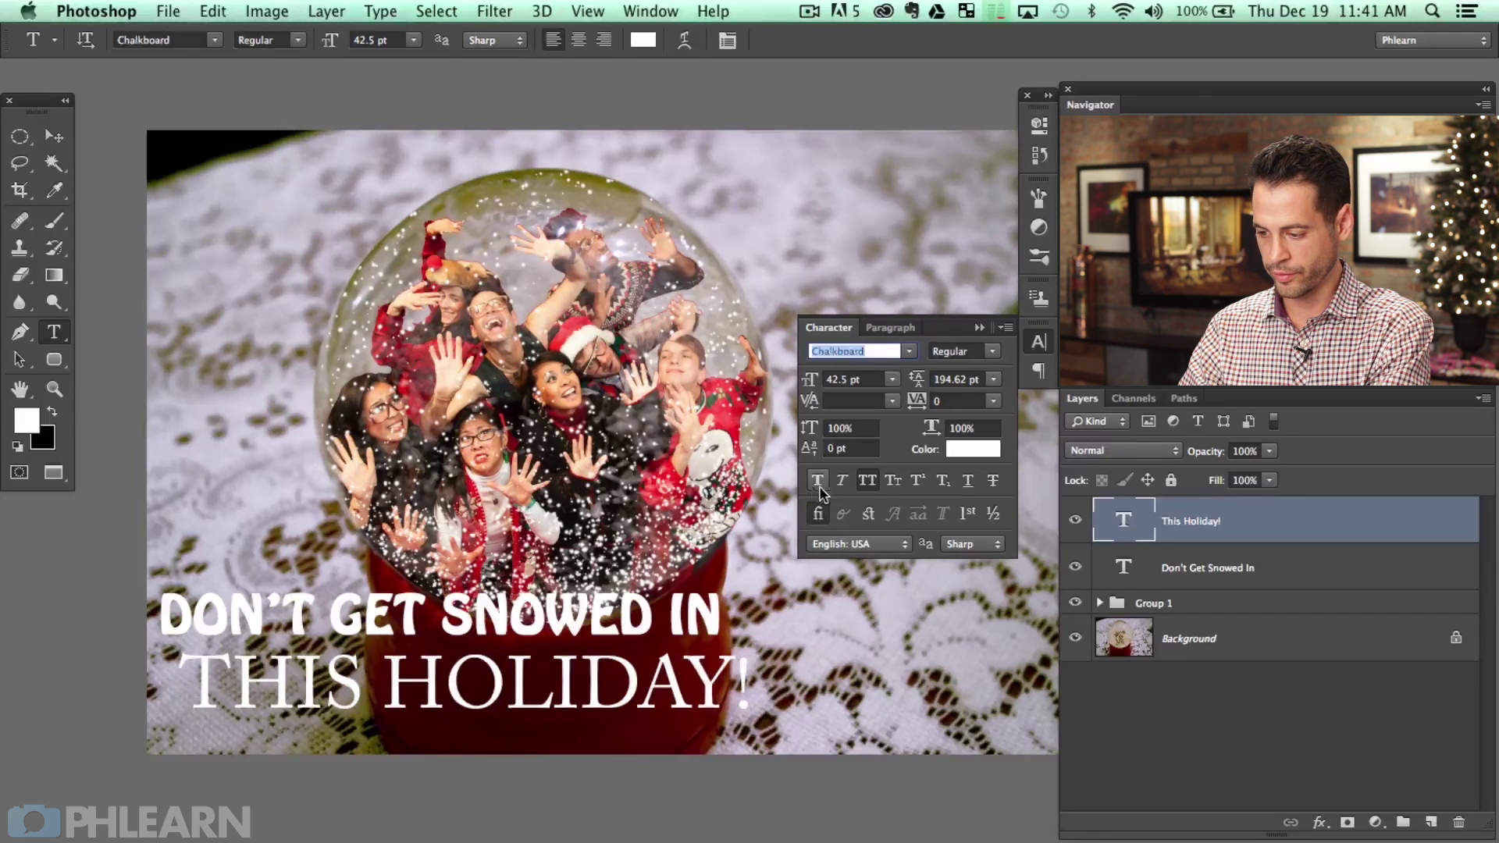
Return the "This Holiday!" text to the Brush Script fonts and turn off its all caps and faux bold styling.
{"action": "key", "text": "Down"}
{"action": "key", "text": "Down"}
{"action": "key", "text": "Down"}
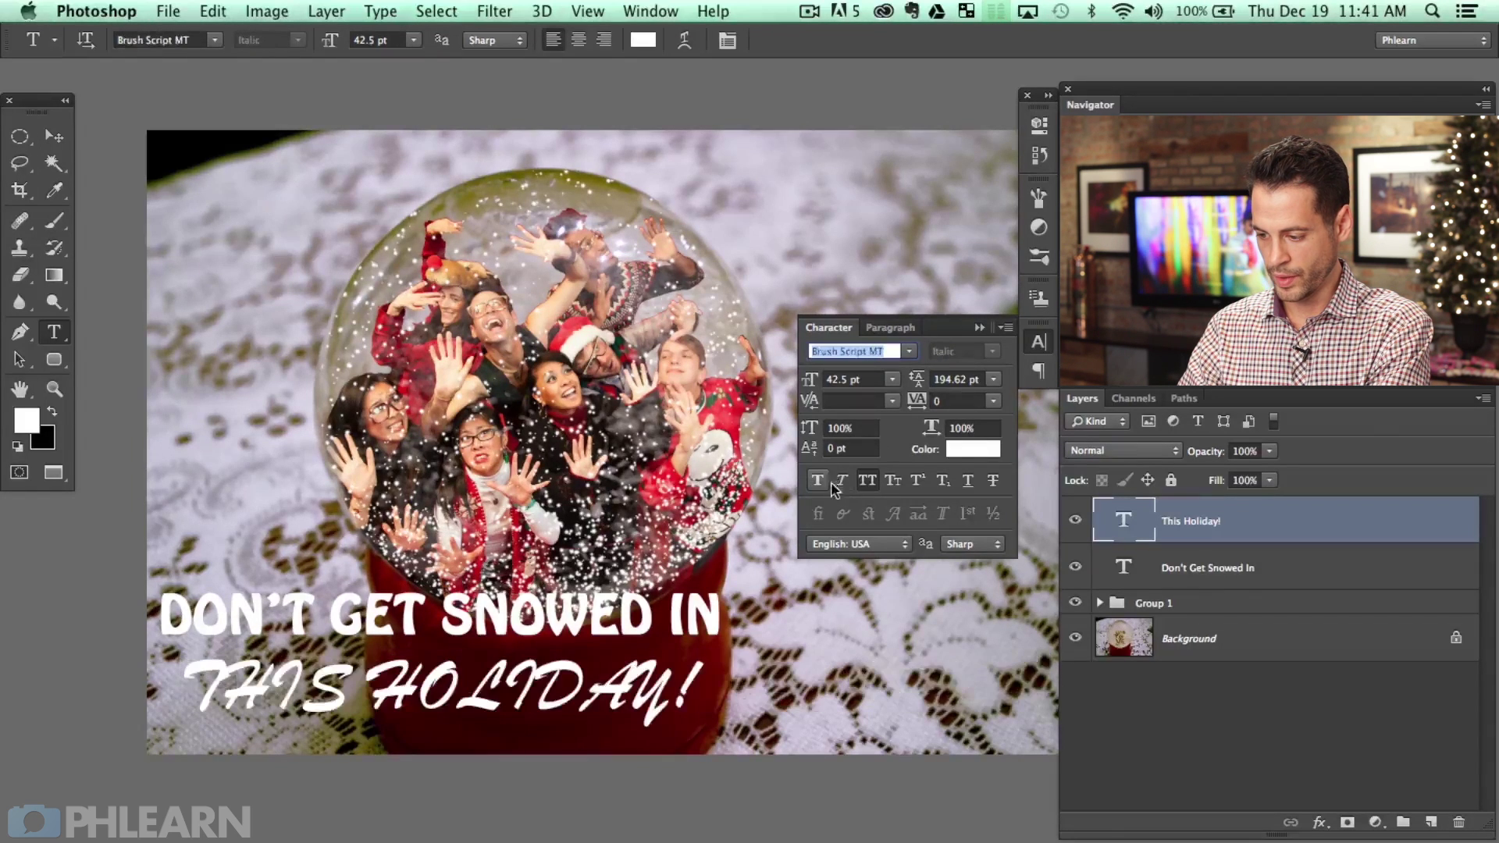
{"action": "left_click", "coordinate": [870, 483]}
{"action": "key", "text": "Down"}
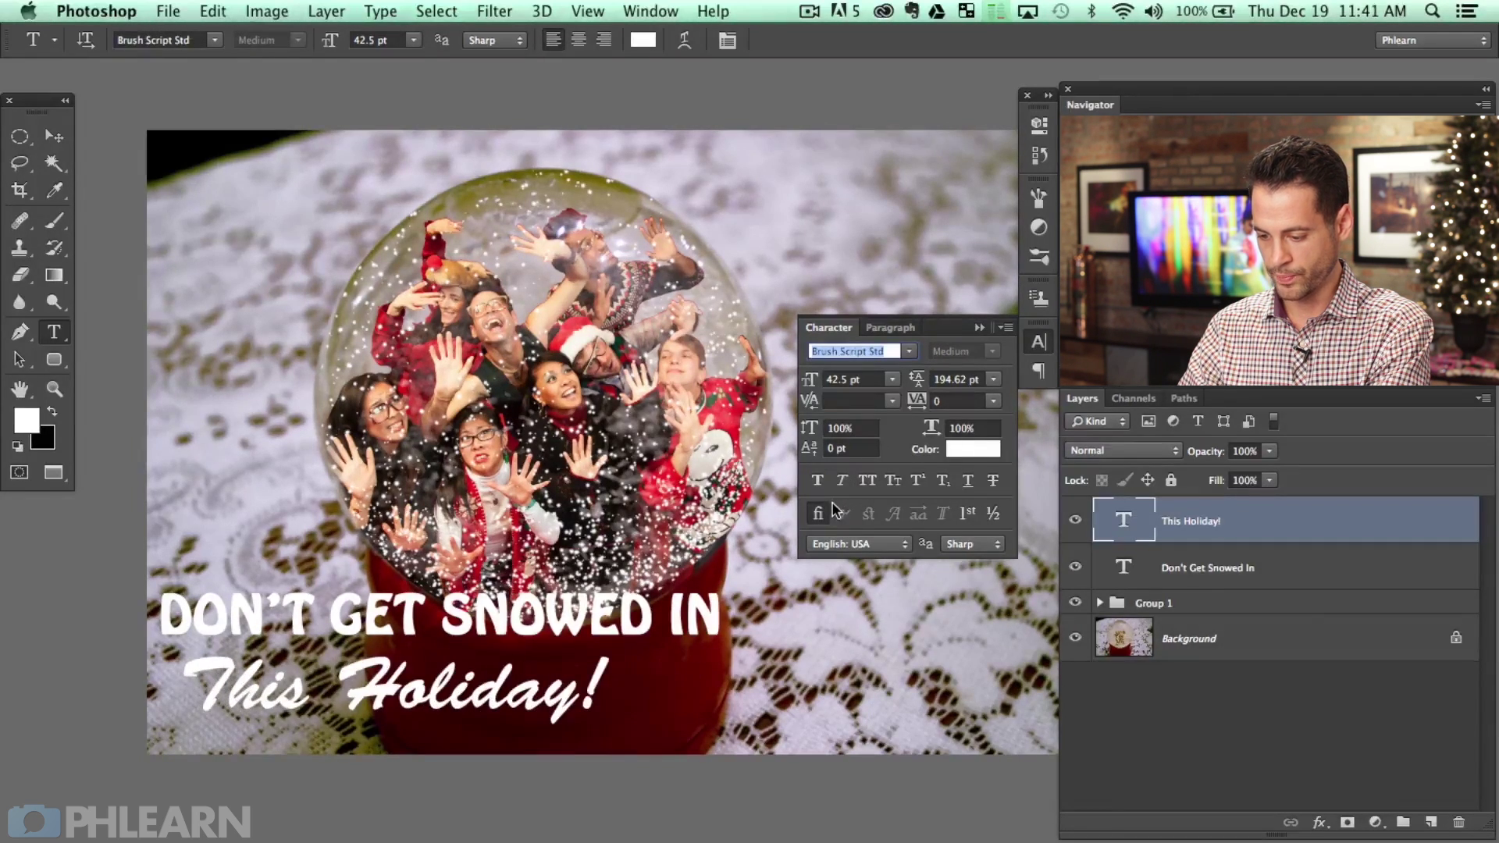
Go through the fonts after Brush Script Std on the "This Holiday!" text and settle on Snell Roundhand Bold.
{"action": "key", "text": "Down"}
{"action": "key", "text": "Down"}
{"action": "key", "text": "Down"}
{"action": "key", "text": "Down"}
{"action": "key", "text": "Down"}
{"action": "key", "text": "Down"}
{"action": "key", "text": "Down"}
{"action": "key", "text": "Down"}
{"action": "key", "text": "Down"}
{"action": "key", "text": "Down"}
{"action": "key", "text": "Down"}
{"action": "key", "text": "Down"}
{"action": "key", "text": "Down"}
{"action": "key", "text": "Down"}
{"action": "key", "text": "Down"}
{"action": "key", "text": "Down"}
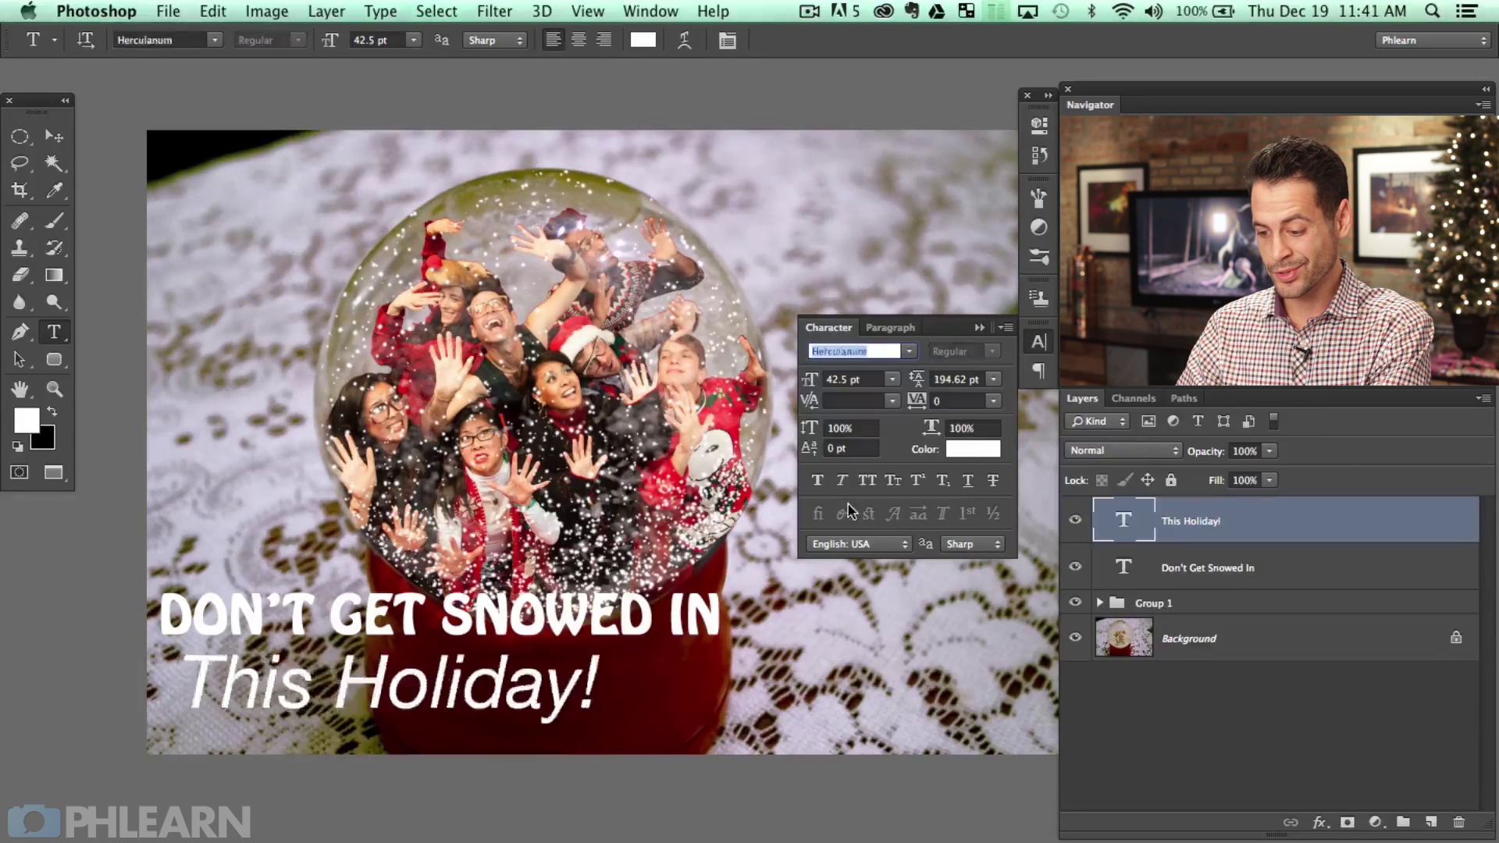
{"action": "key", "text": "Down"}
{"action": "key", "text": "Down"}
{"action": "key", "text": "Down"}
{"action": "key", "text": "Down"}
{"action": "key", "text": "Down"}
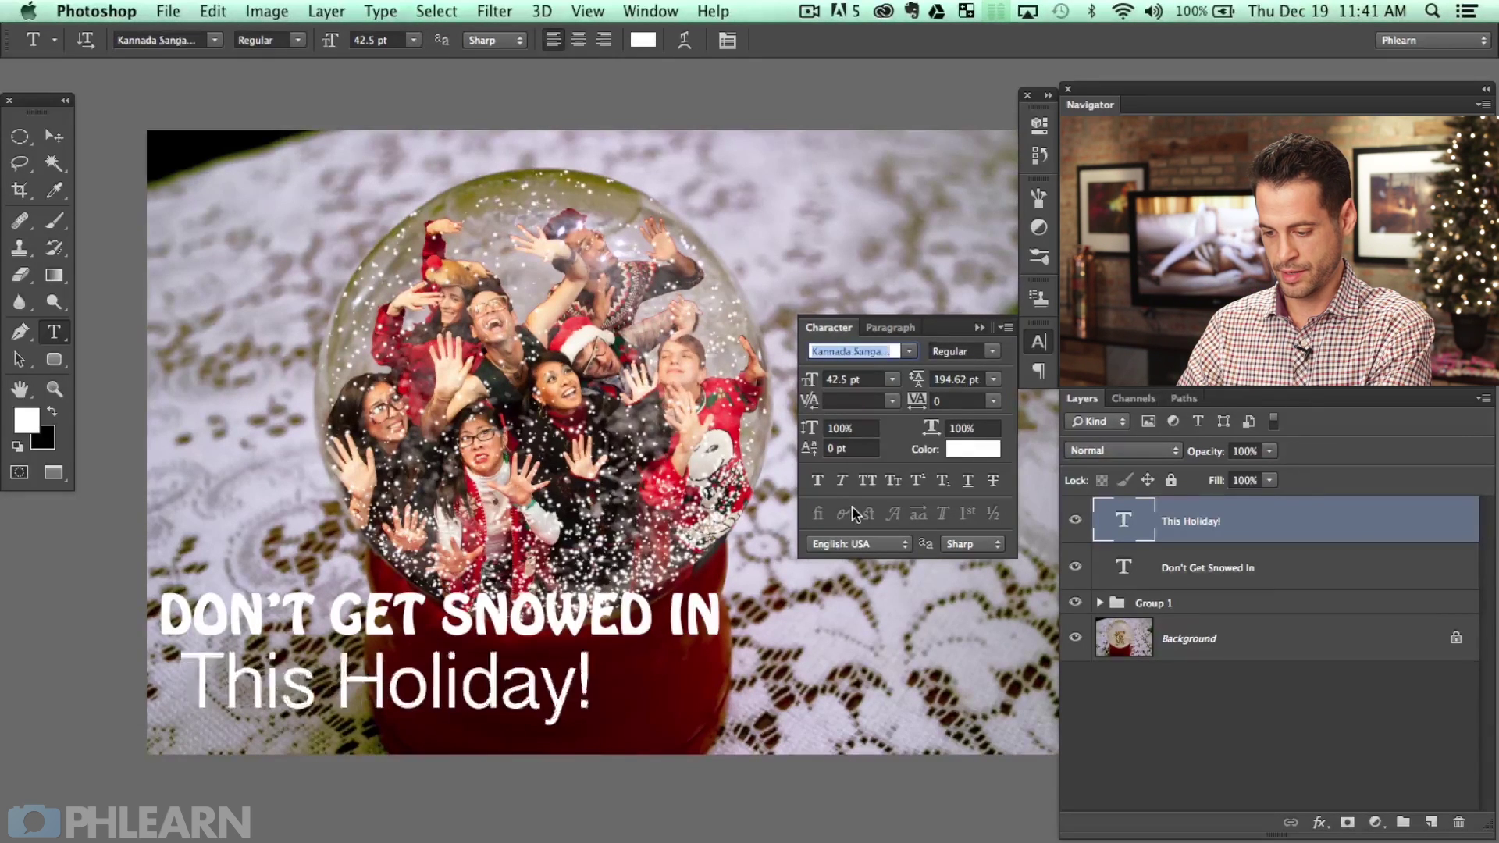
{"action": "key", "text": "Down"}
{"action": "key", "text": "Down"}
{"action": "key", "text": "Down"}
{"action": "key", "text": "Down"}
{"action": "key", "text": "Down"}
{"action": "key", "text": "Down"}
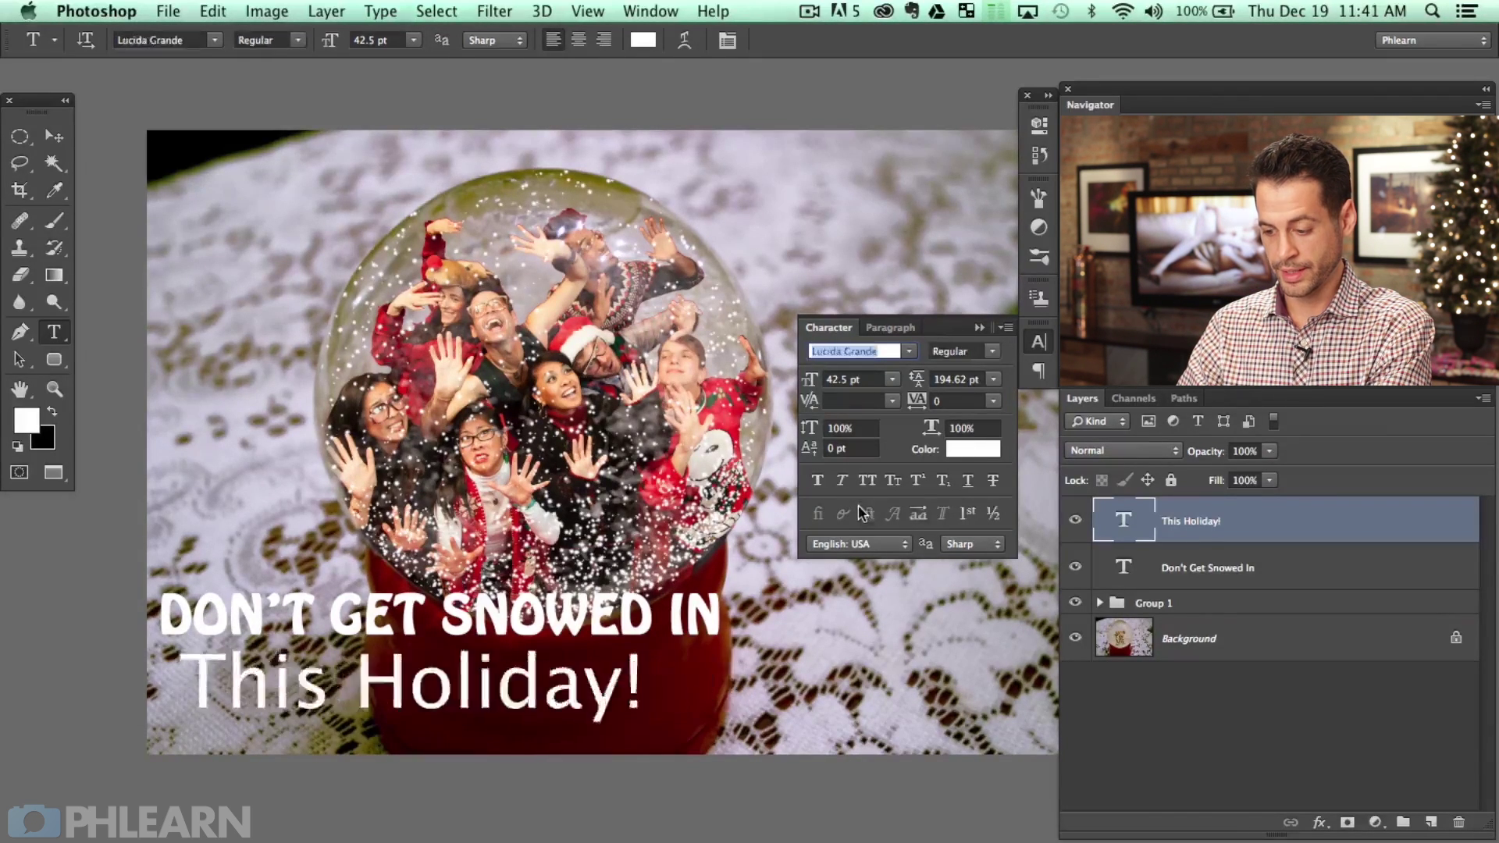
{"action": "key", "text": "Down"}
{"action": "key", "text": "Down"}
{"action": "key", "text": "Down"}
{"action": "key", "text": "Down"}
{"action": "key", "text": "Down"}
{"action": "key", "text": "Down"}
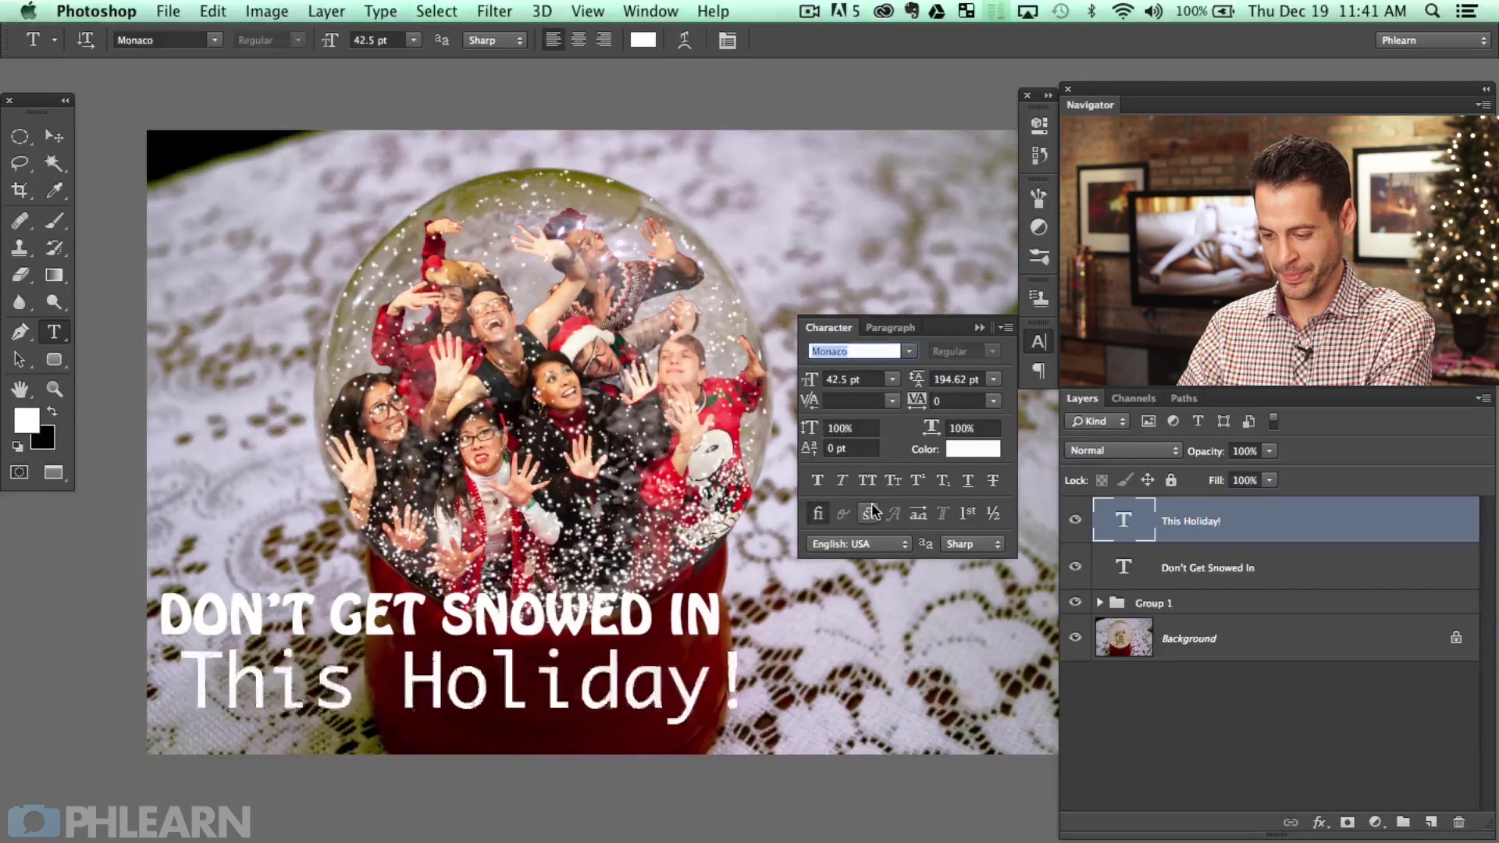
{"action": "key", "text": "Down"}
{"action": "key", "text": "Down"}
{"action": "key", "text": "Down"}
{"action": "key", "text": "Down"}
{"action": "key", "text": "Down"}
{"action": "key", "text": "Down"}
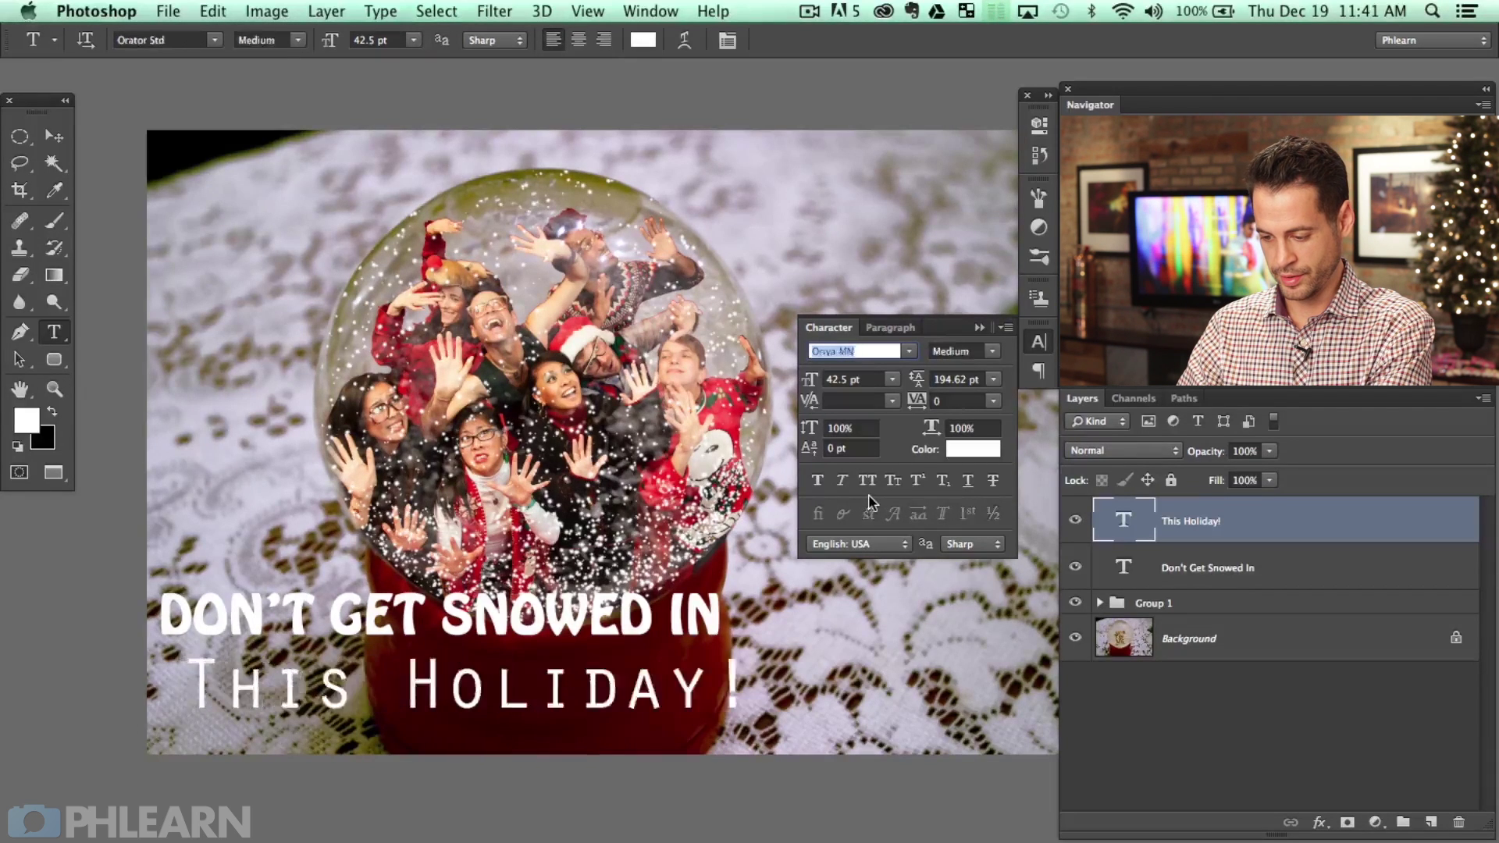
{"action": "key", "text": "Down"}
{"action": "key", "text": "Down"}
{"action": "key", "text": "Down"}
{"action": "key", "text": "Down"}
{"action": "key", "text": "Down"}
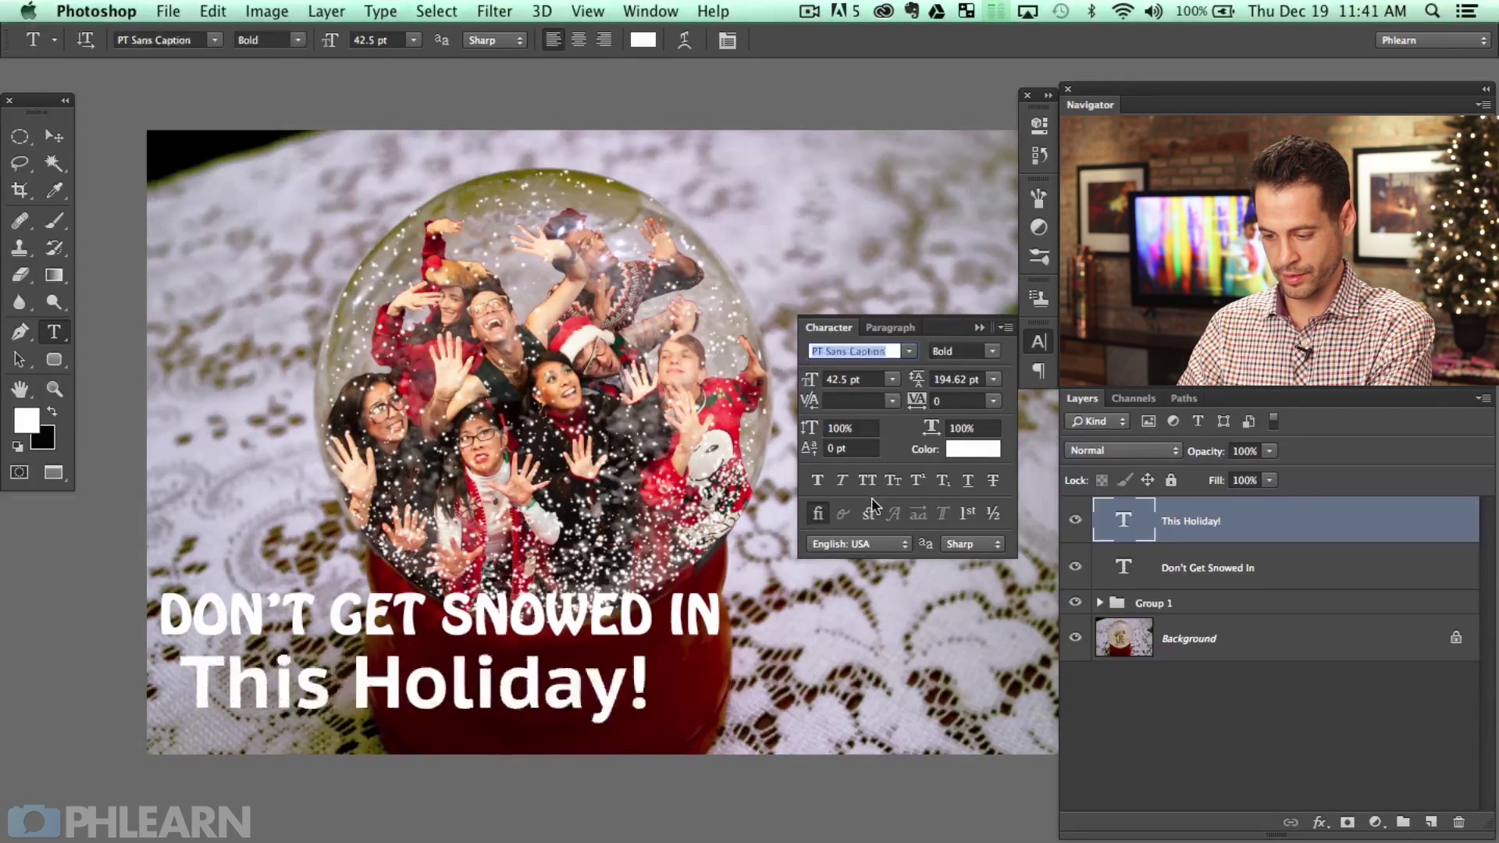
{"action": "key", "text": "Down"}
{"action": "key", "text": "Down"}
{"action": "key", "text": "Down"}
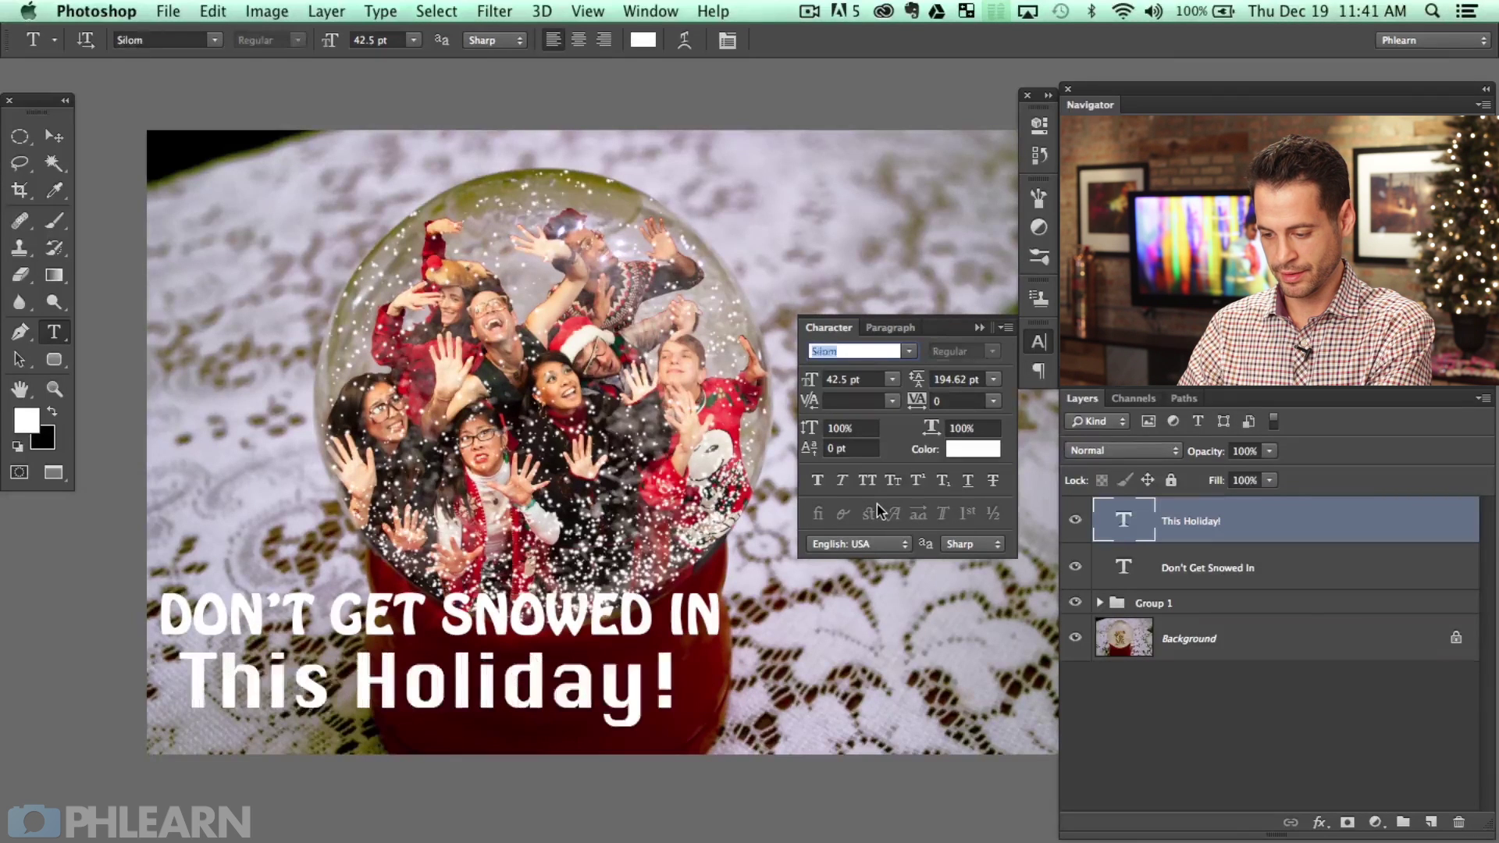
{"action": "key", "text": "Down"}
{"action": "key", "text": "Down"}
{"action": "key", "text": "Down"}
{"action": "key", "text": "Down"}
{"action": "key", "text": "Down"}
{"action": "key", "text": "Down"}
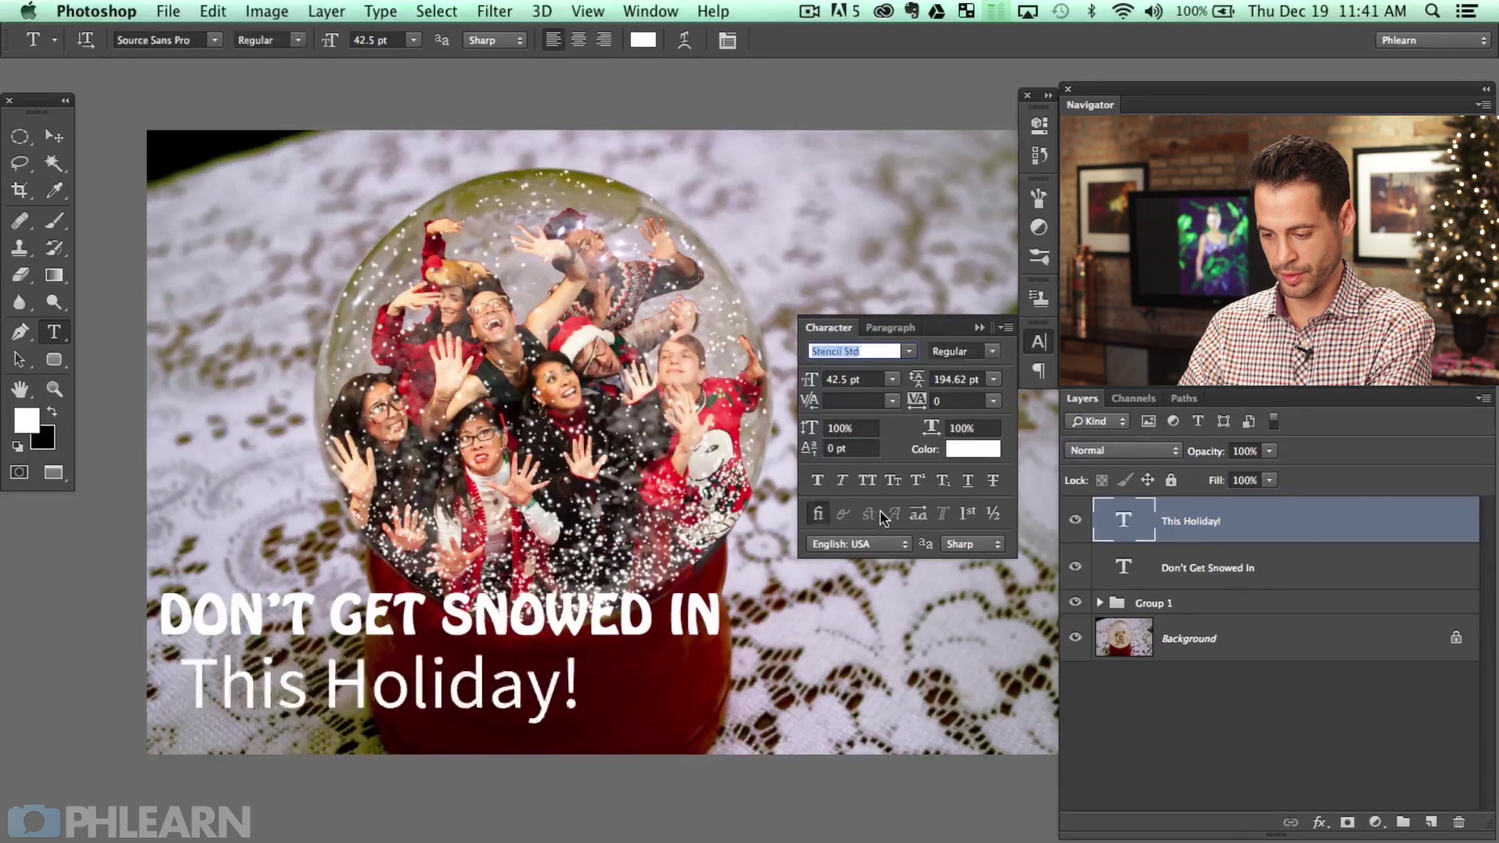
{"action": "key", "text": "Up"}
{"action": "key", "text": "Up"}
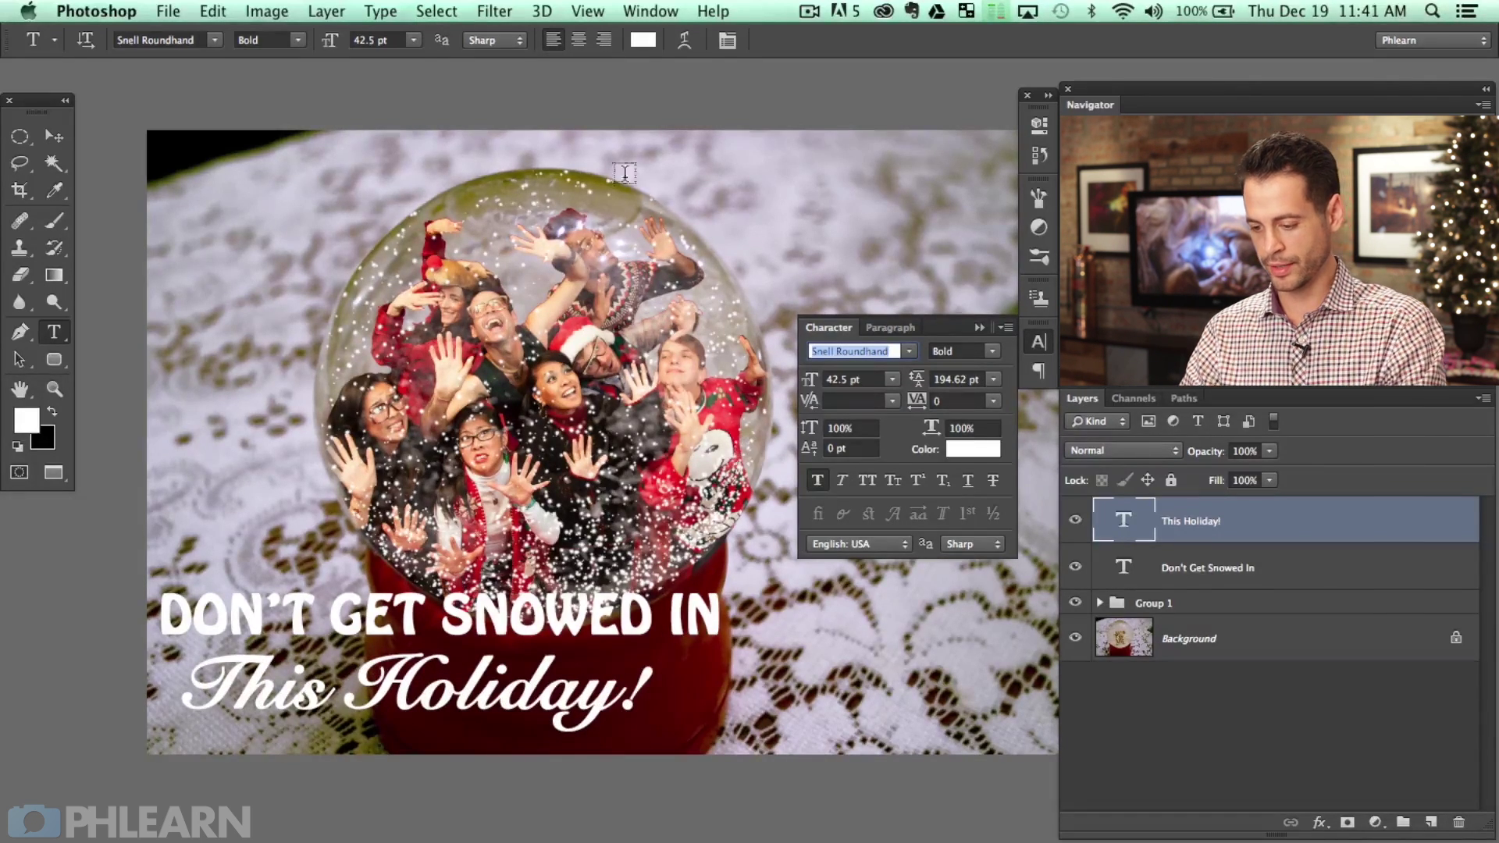
Scale the "This Holiday!" text up to about 75.91 pt, move it slightly down, and close the character settings.
{"action": "key", "text": "super+t"}
{"action": "scroll", "coordinate": [678, 676], "scroll_direction": "right", "scroll_amount": 5}
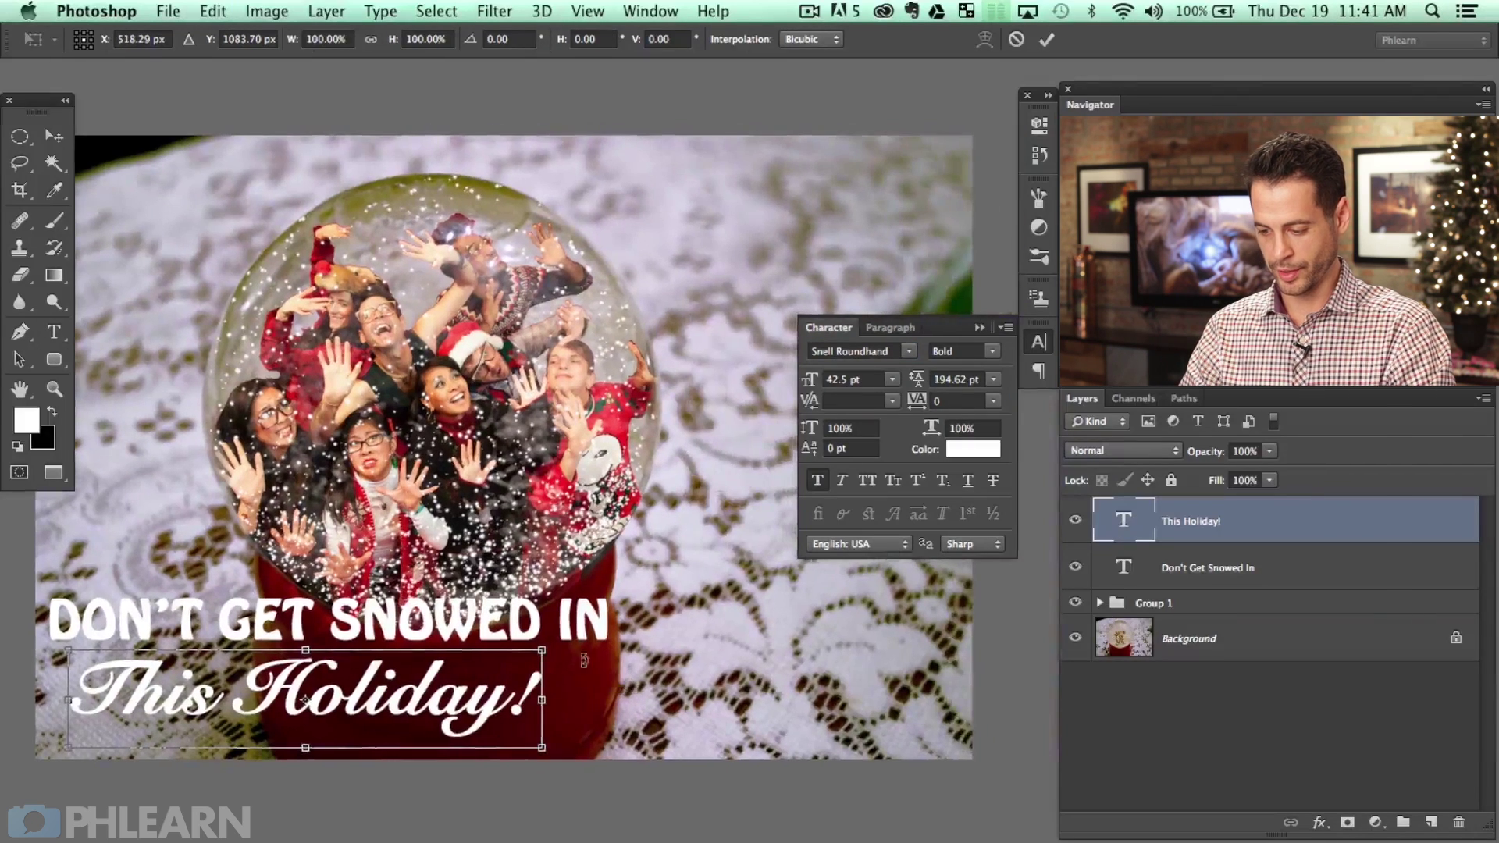
{"action": "left_click_drag", "start_coordinate": [542, 650], "coordinate": [937, 564]}
{"action": "key", "text": "Return"}
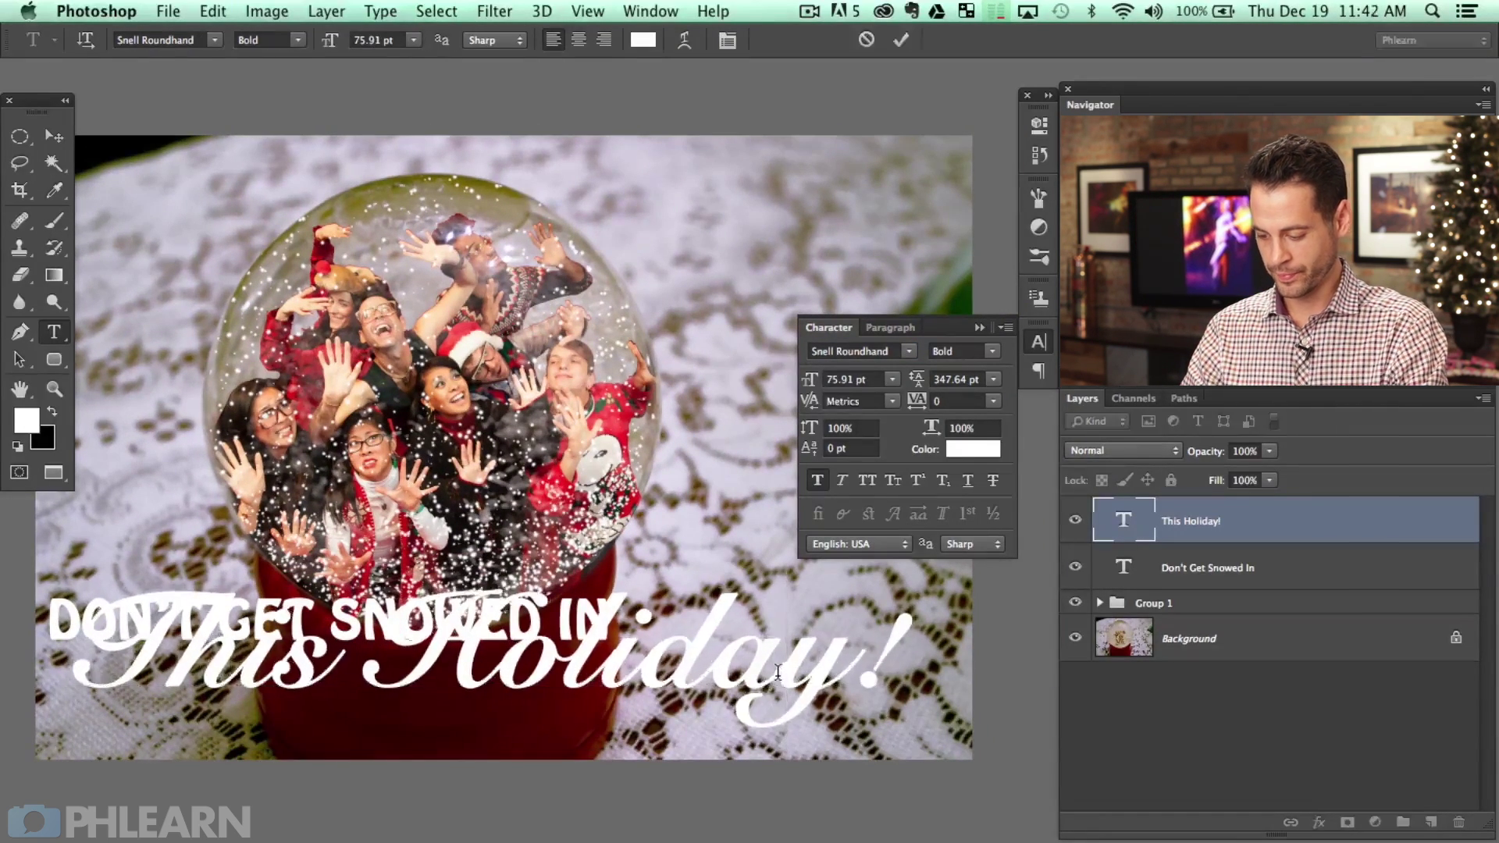
{"action": "key", "text": "v"}
{"action": "left_click_drag", "start_coordinate": [742, 684], "coordinate": [740, 714]}
{"action": "scroll", "coordinate": [785, 625], "scroll_direction": "left", "scroll_amount": 3}
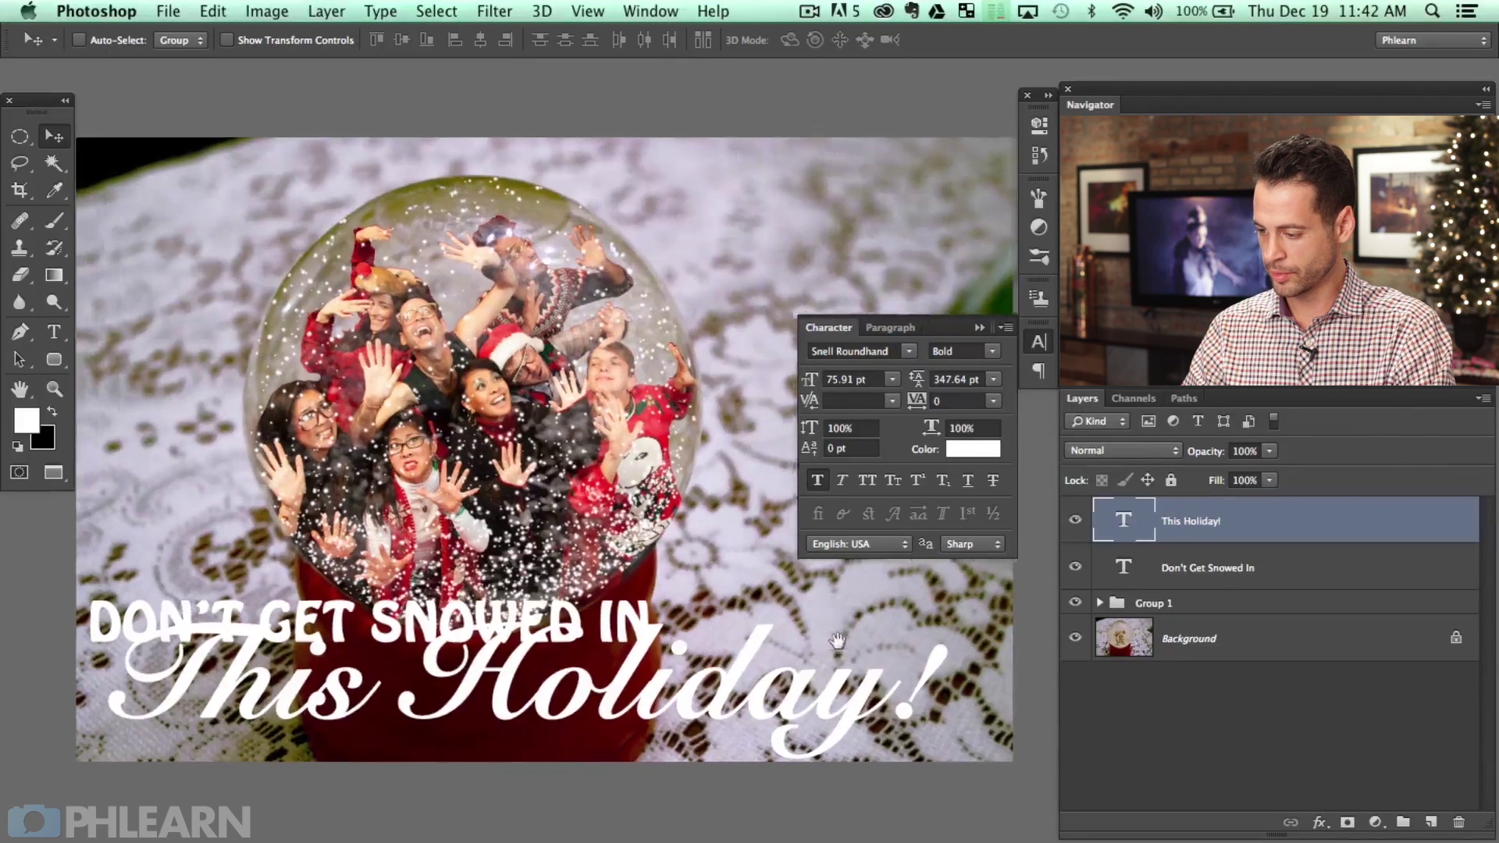
{"action": "left_click", "coordinate": [1038, 344]}
{"action": "left_click_drag", "start_coordinate": [784, 559], "coordinate": [850, 553]}
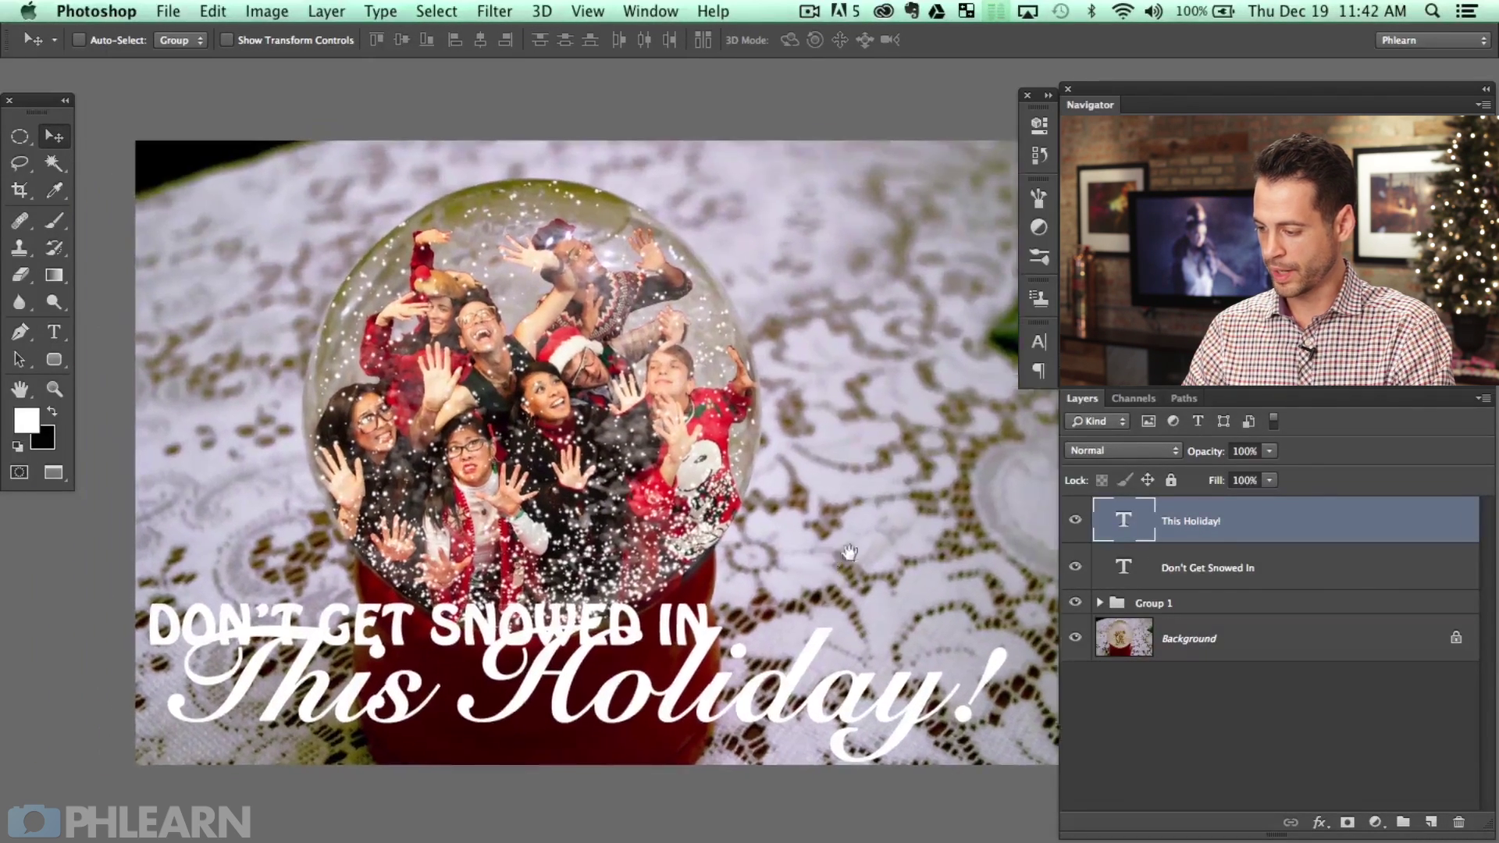
Add a Gradient Overlay to the "This Holiday!" layer using the Orange, Yellow, Orange preset.
{"action": "double_click", "coordinate": [1252, 527]}
{"action": "left_click_drag", "start_coordinate": [509, 133], "coordinate": [595, 86]}
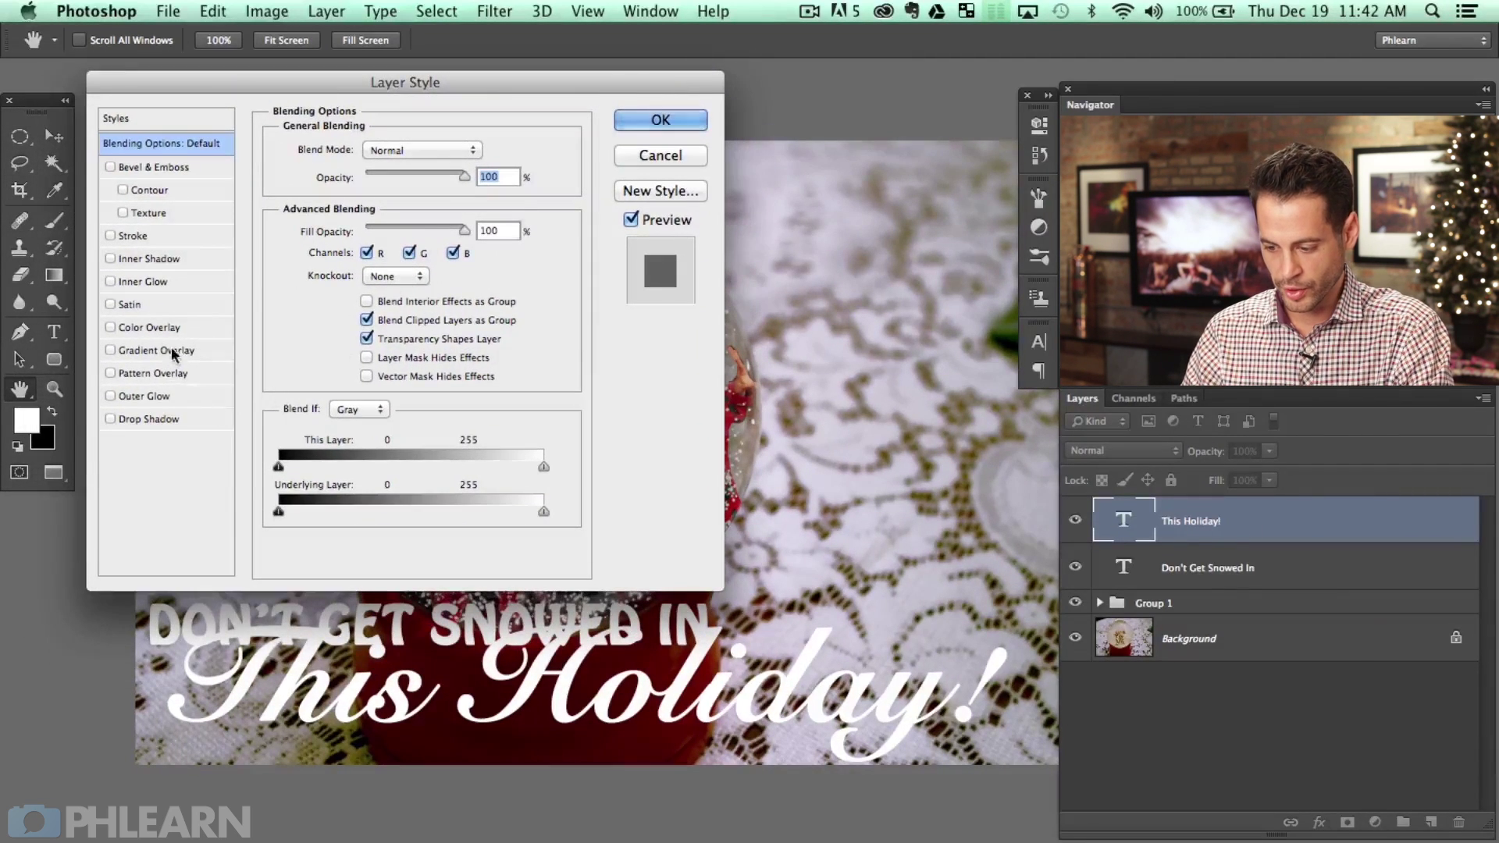
{"action": "left_click", "coordinate": [111, 350]}
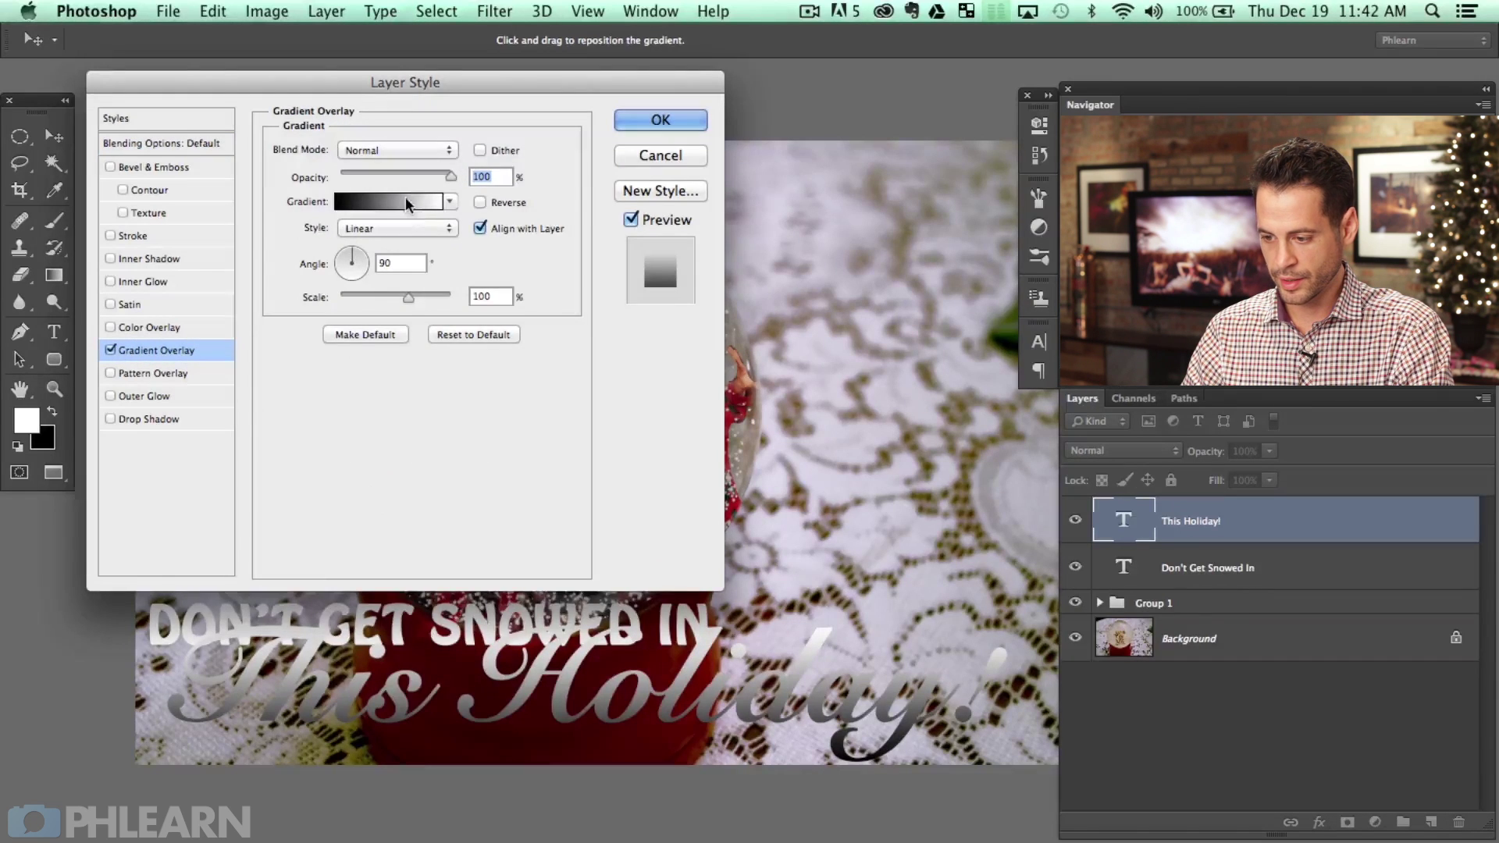
{"action": "left_click", "coordinate": [405, 203]}
{"action": "left_click", "coordinate": [540, 234]}
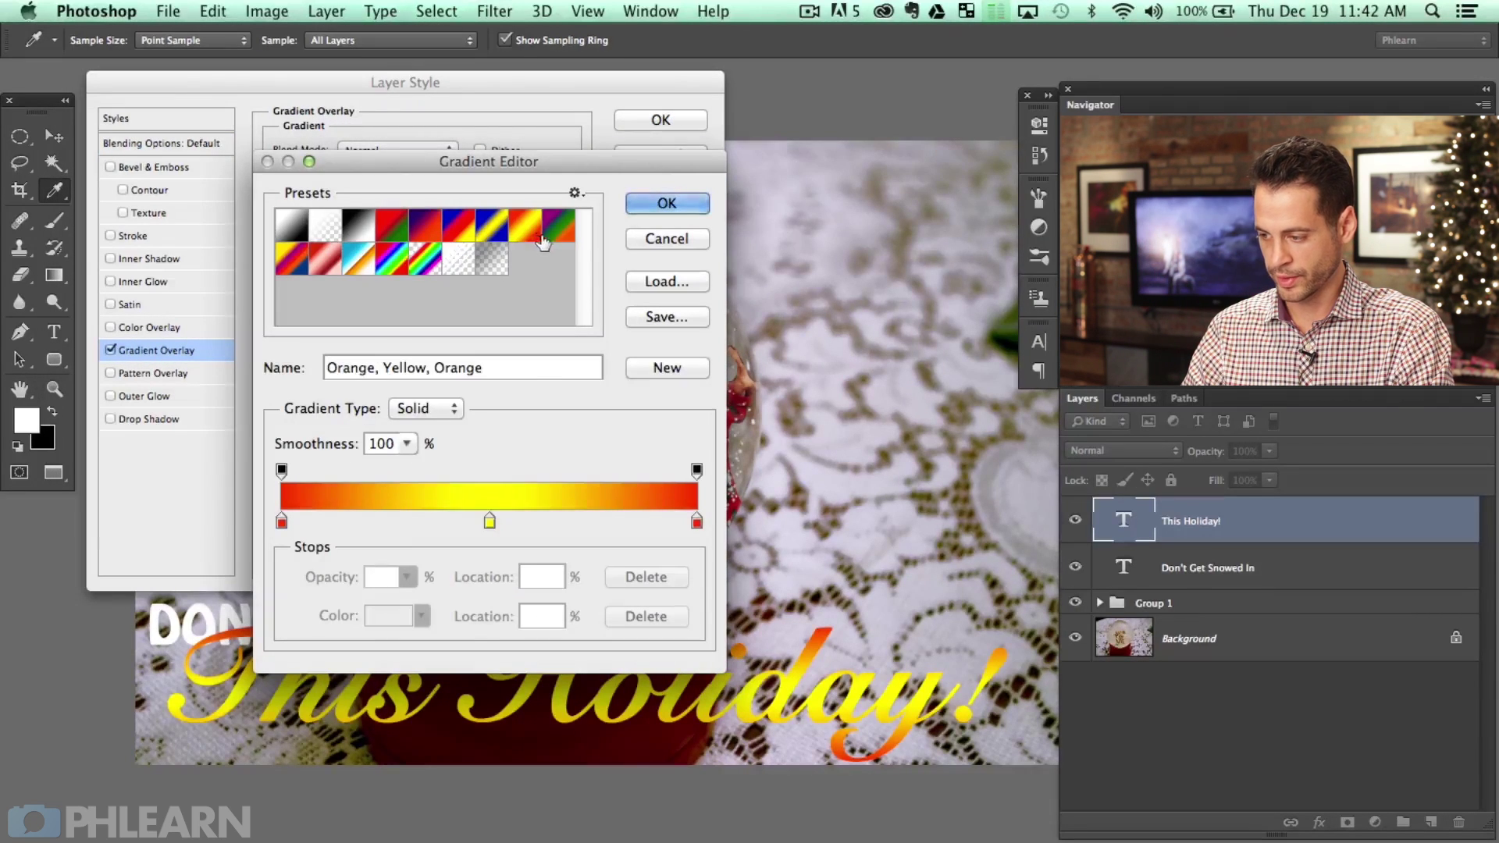
{"action": "left_click", "coordinate": [668, 203]}
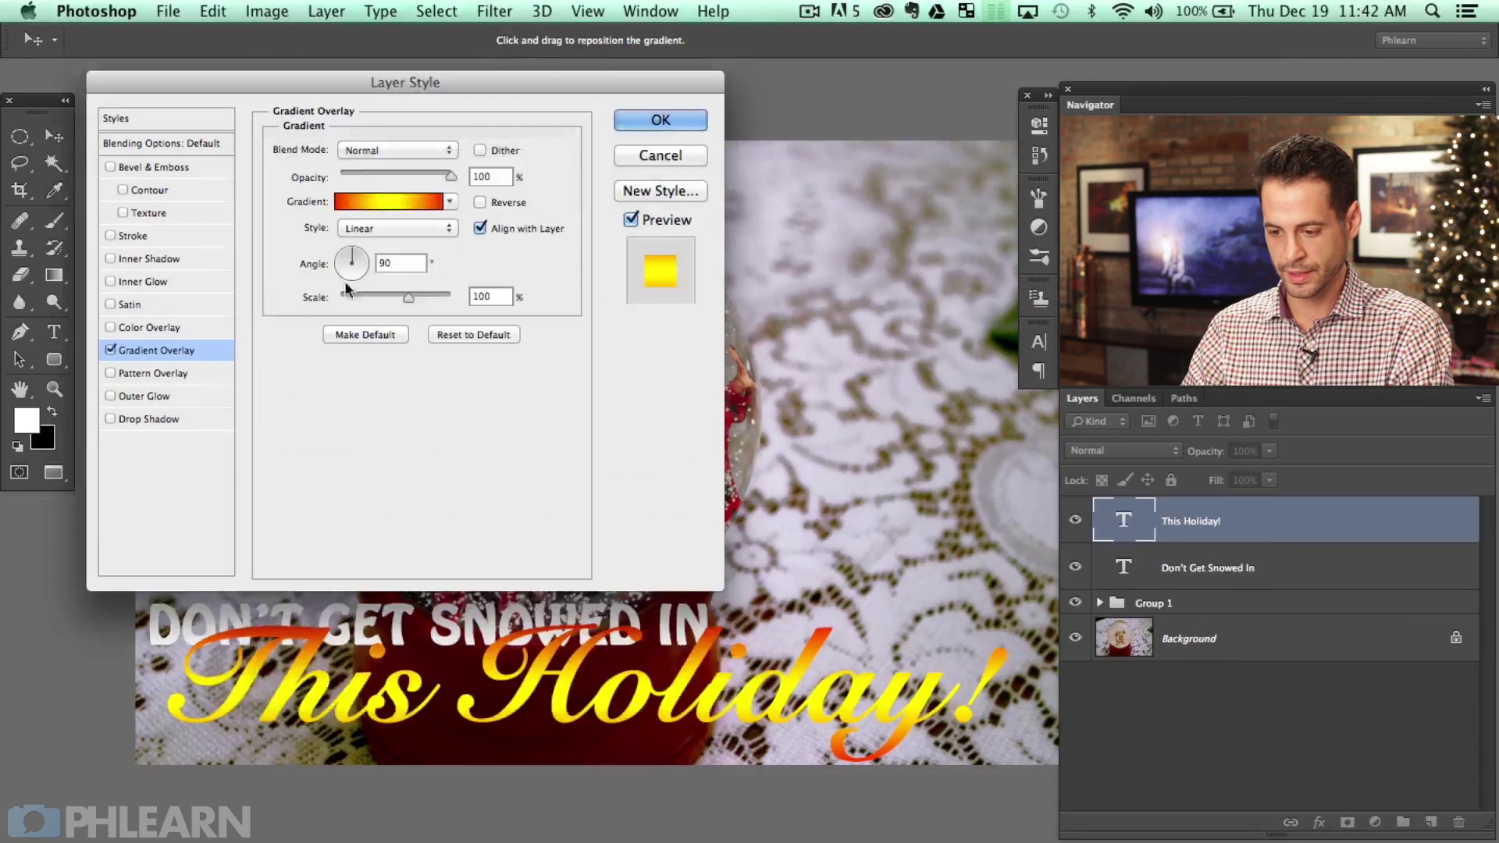
Add a drop shadow to the "This Holiday!" text with a distance of 11 px and a size of 16 px.
{"action": "left_click", "coordinate": [130, 418]}
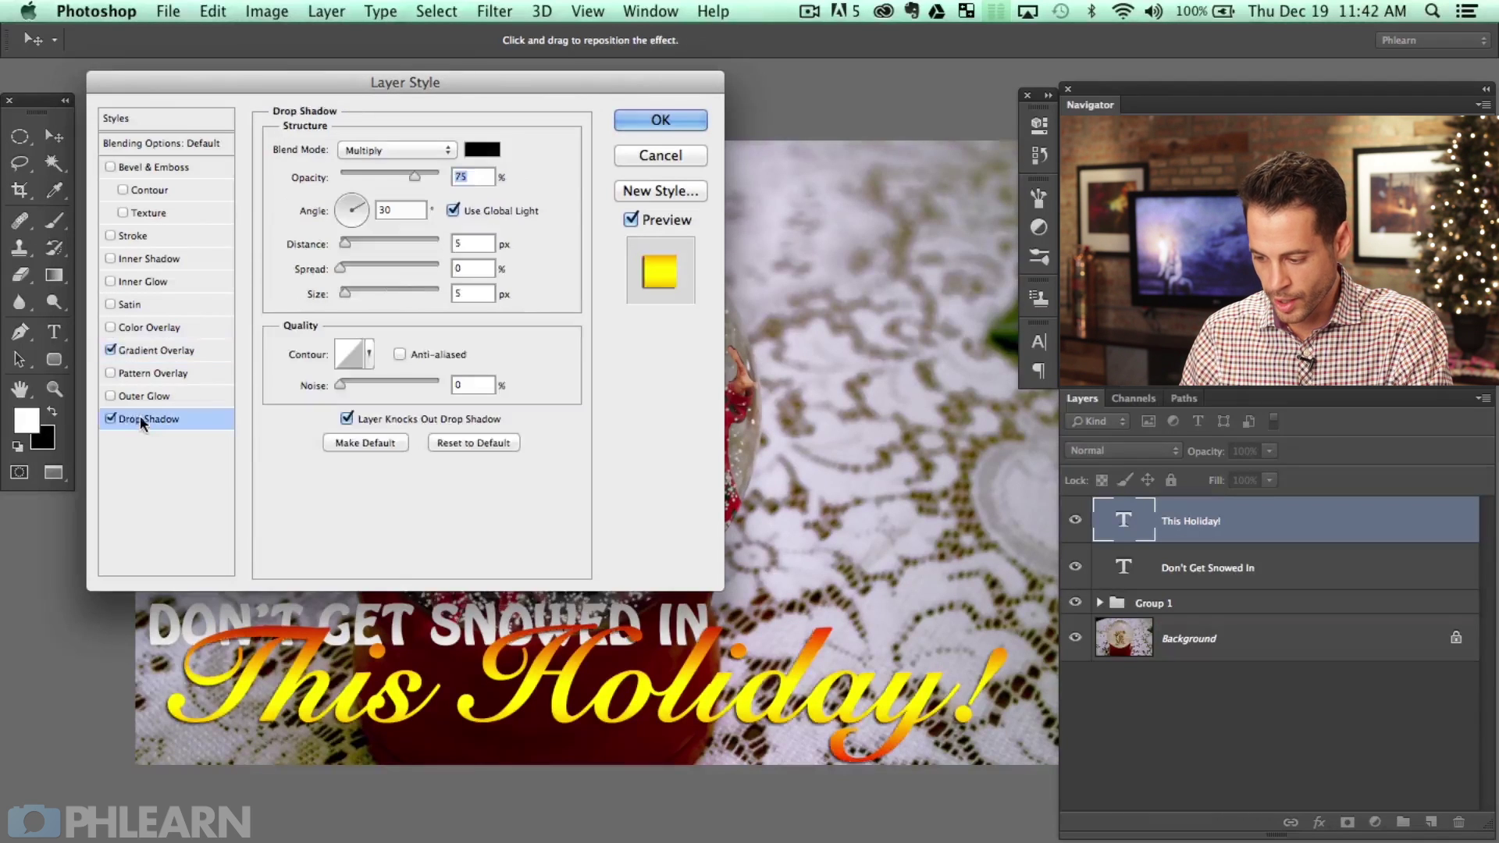
{"action": "left_click_drag", "start_coordinate": [344, 238], "coordinate": [350, 238]}
{"action": "left_click_drag", "start_coordinate": [344, 293], "coordinate": [349, 294]}
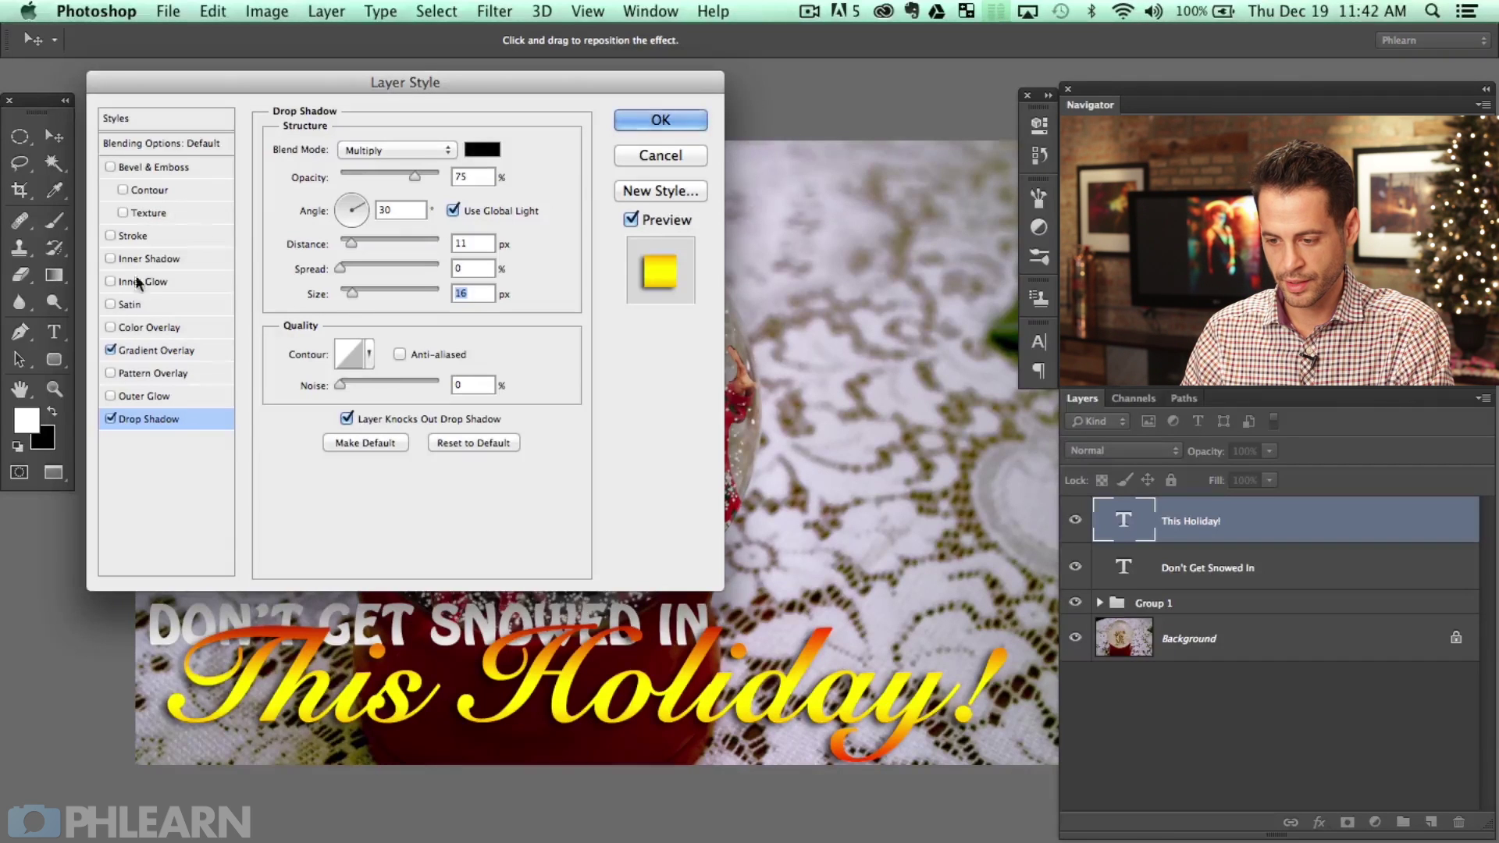
Add a white (ffffff) 4 px outside stroke to the "This Holiday!" text and apply the layer style.
{"action": "left_click", "coordinate": [111, 234]}
{"action": "left_click", "coordinate": [125, 241]}
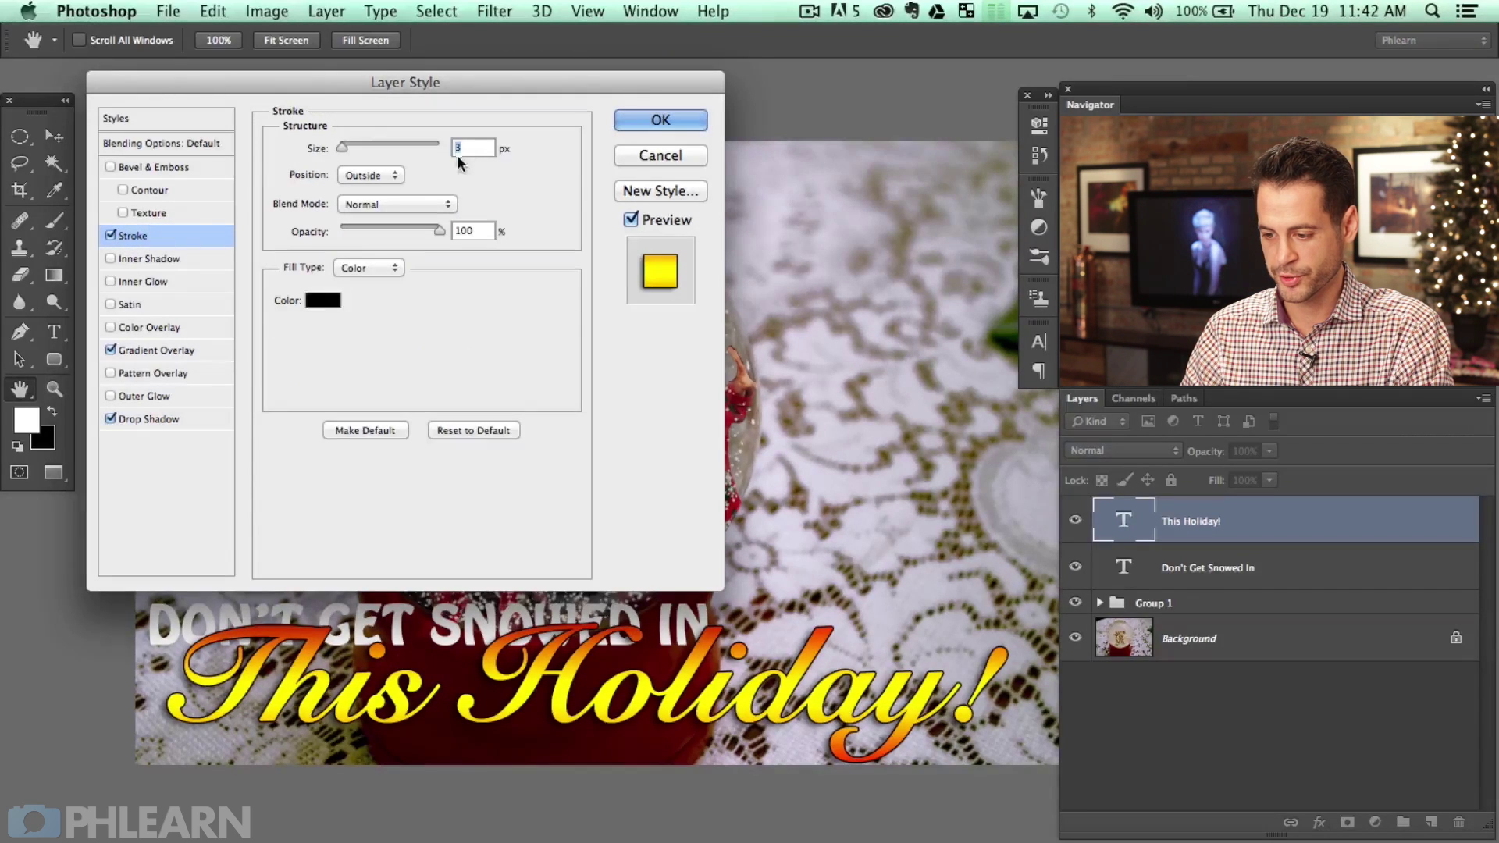
{"action": "left_click", "coordinate": [323, 299]}
{"action": "left_click_drag", "start_coordinate": [655, 482], "coordinate": [621, 391]}
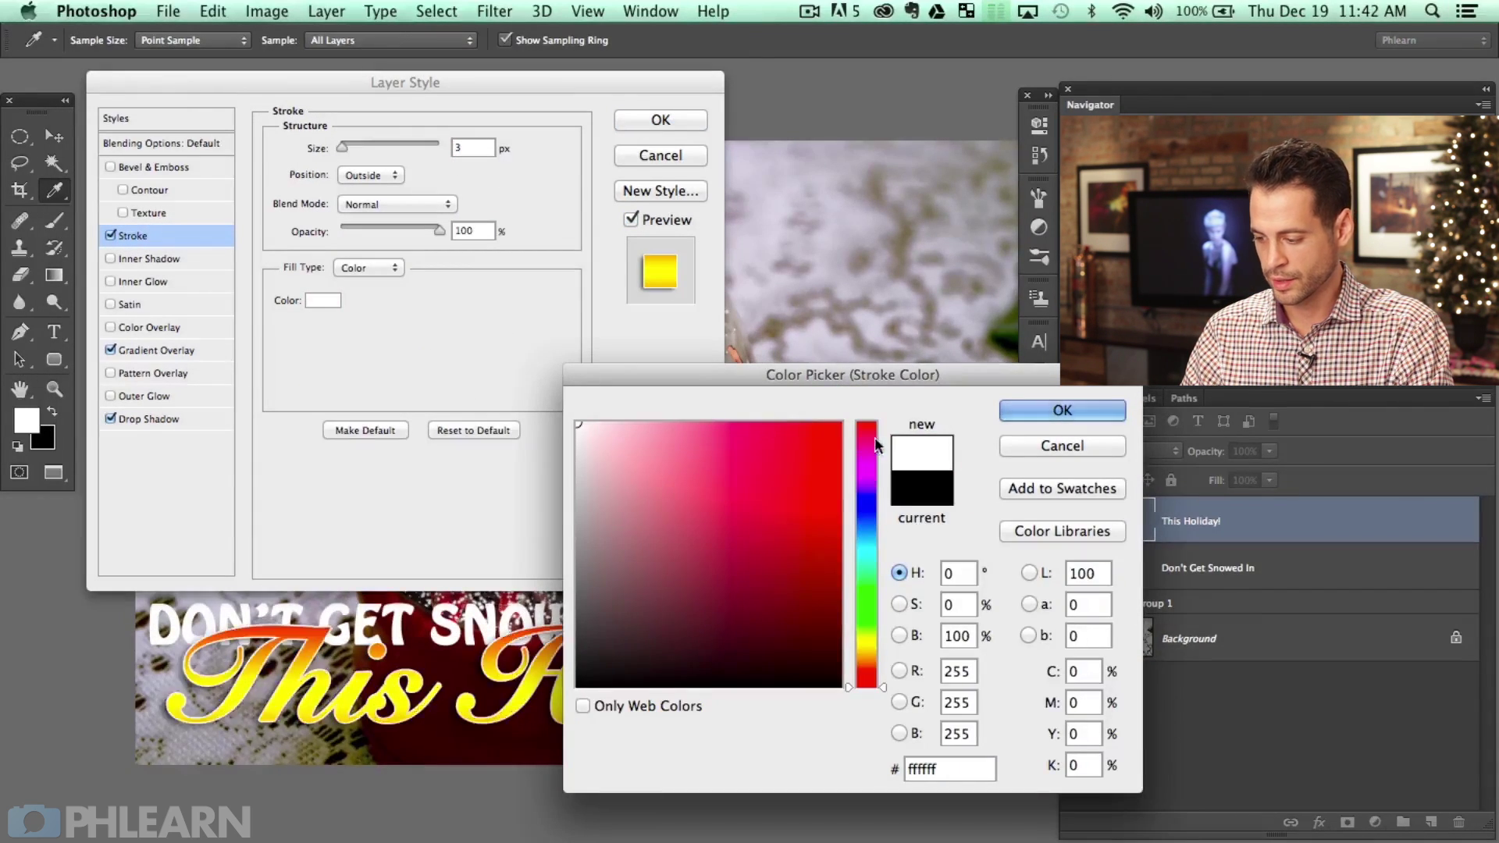
{"action": "left_click", "coordinate": [1090, 412]}
{"action": "double_click", "coordinate": [473, 149]}
{"action": "type", "text": "5"}
{"action": "key", "text": "Down"}
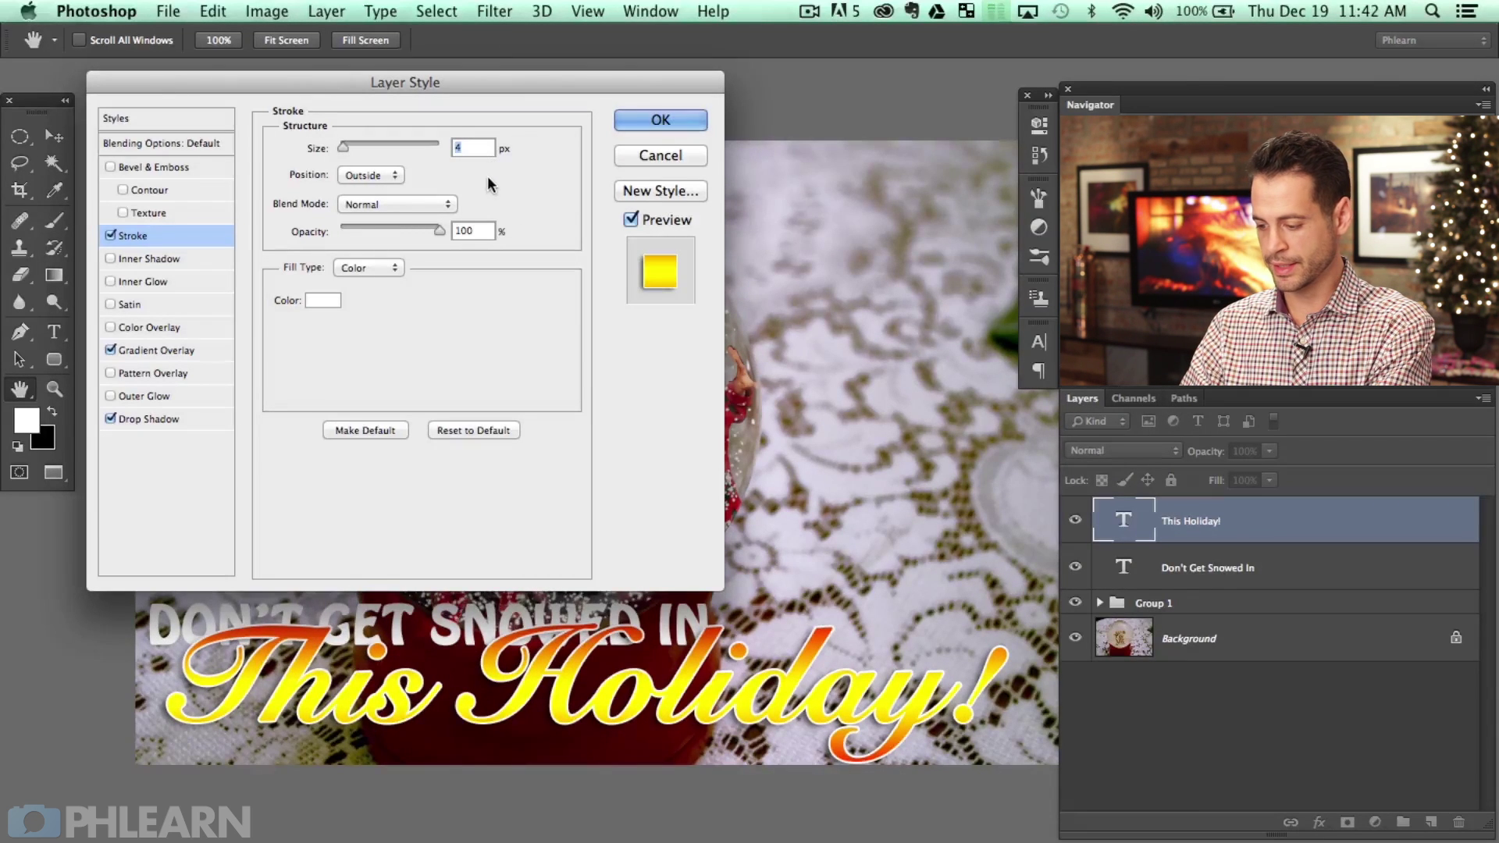
{"action": "left_click", "coordinate": [659, 124]}
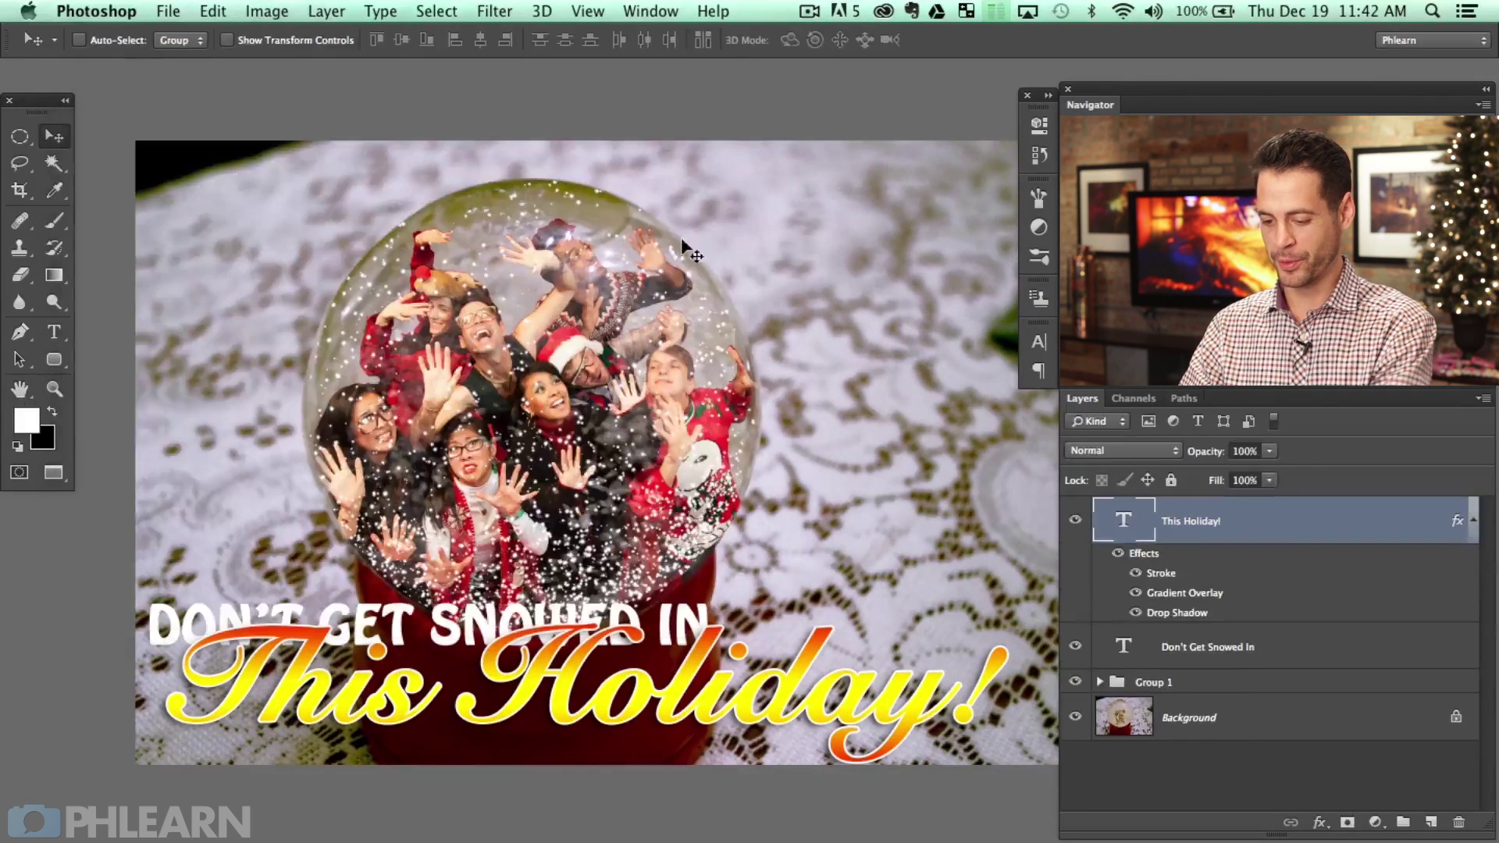
Move the "Don't Get Snowed In" text slightly up and bring its layer above the "This Holiday!" layer.
{"action": "left_click", "coordinate": [1237, 649]}
{"action": "left_click_drag", "start_coordinate": [583, 732], "coordinate": [590, 720]}
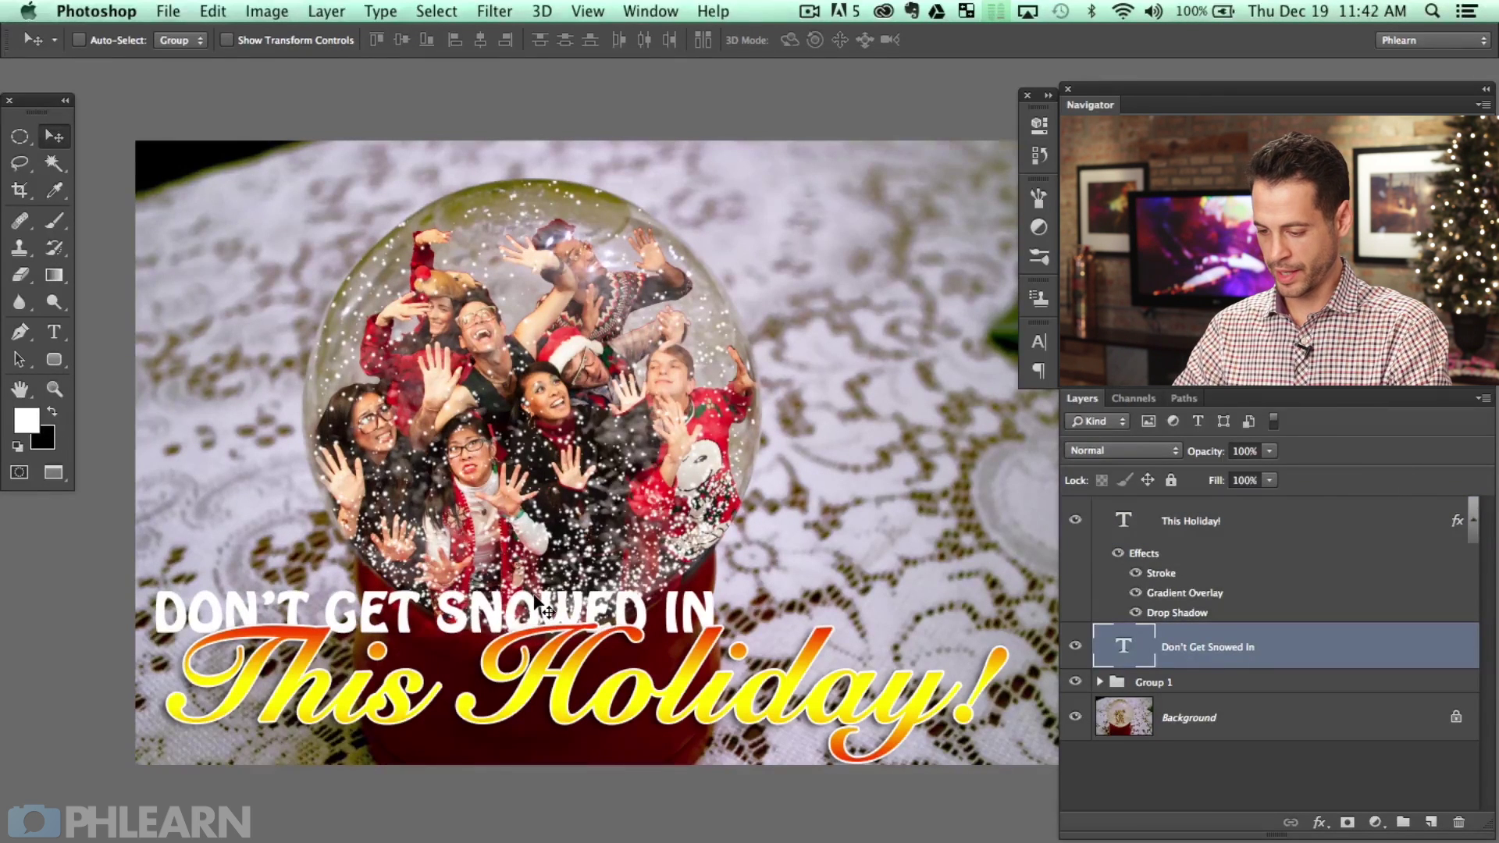
{"action": "key", "text": "ctrl+shift+bracketright"}
{"action": "left_click_drag", "start_coordinate": [500, 641], "coordinate": [510, 646]}
{"action": "scroll", "coordinate": [1020, 522], "scroll_direction": "right", "scroll_amount": 3}
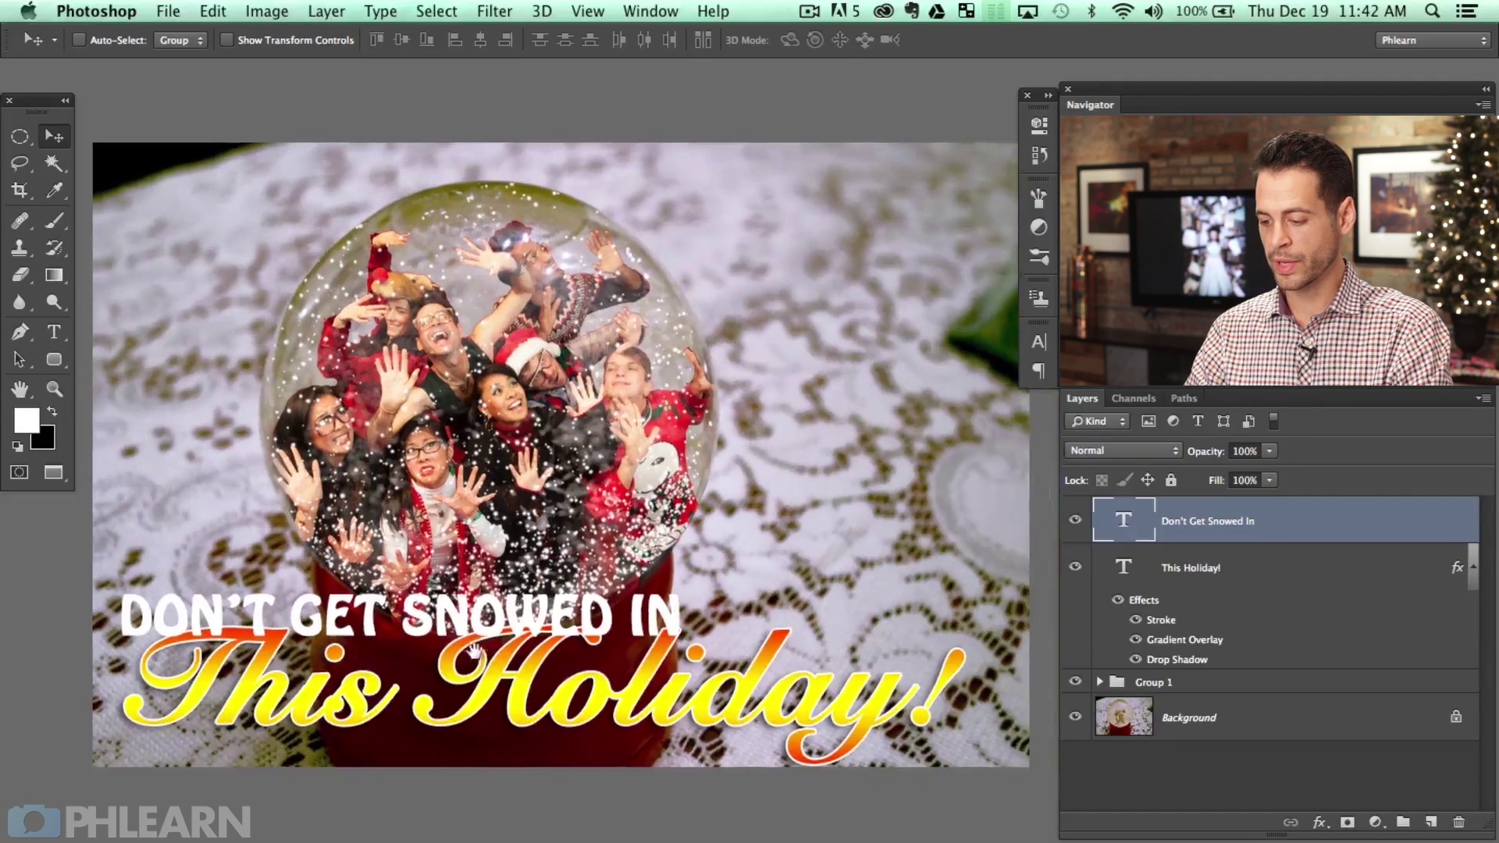
Apply a drop shadow to the "Don't Get Snowed In" text with 100% opacity, a 122° angle and a 32 px size.
{"action": "double_click", "coordinate": [1339, 525]}
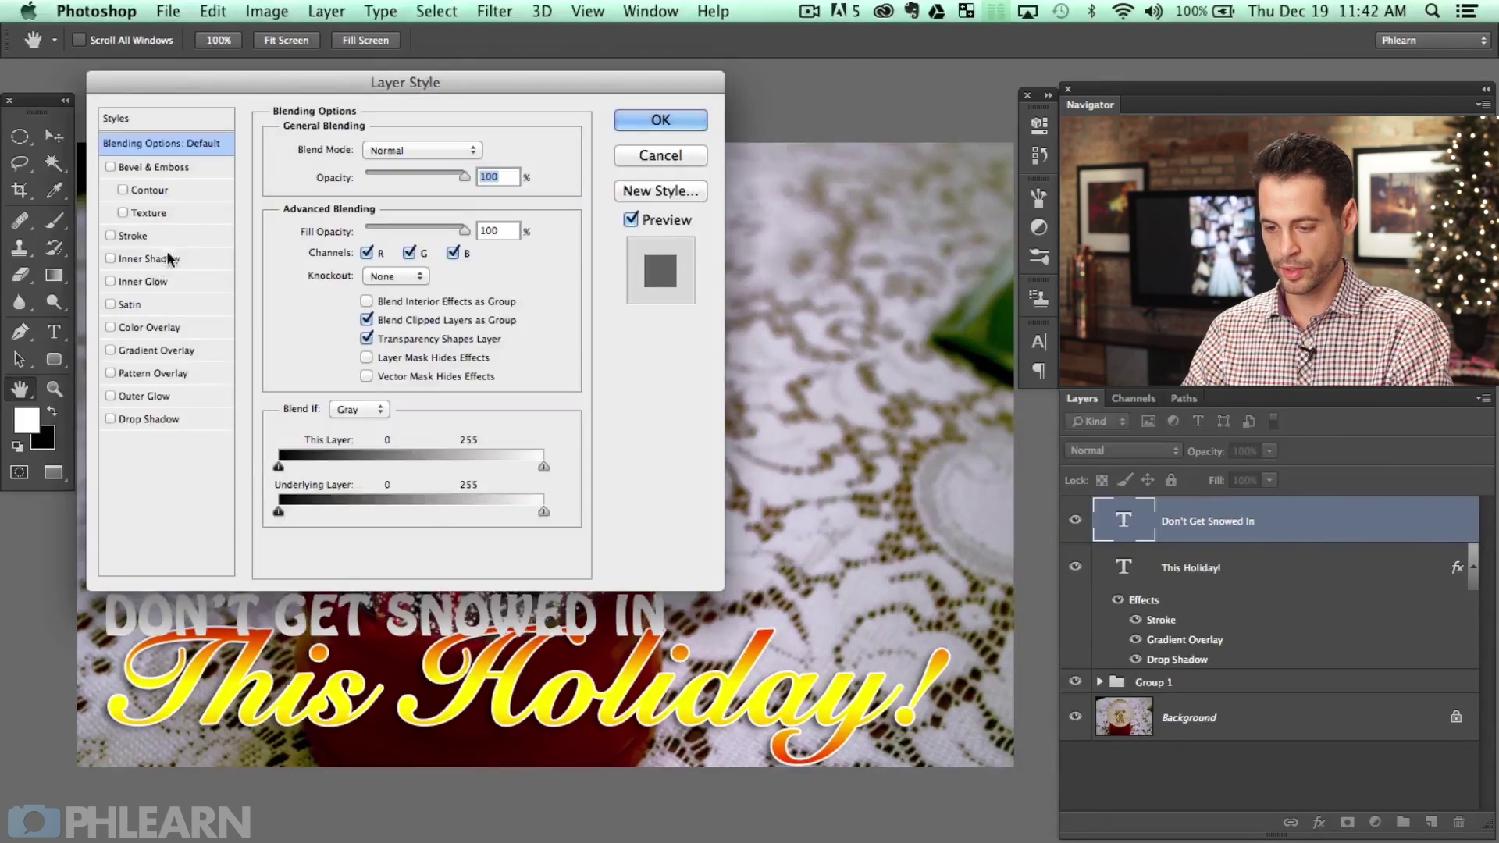
{"action": "left_click", "coordinate": [145, 417]}
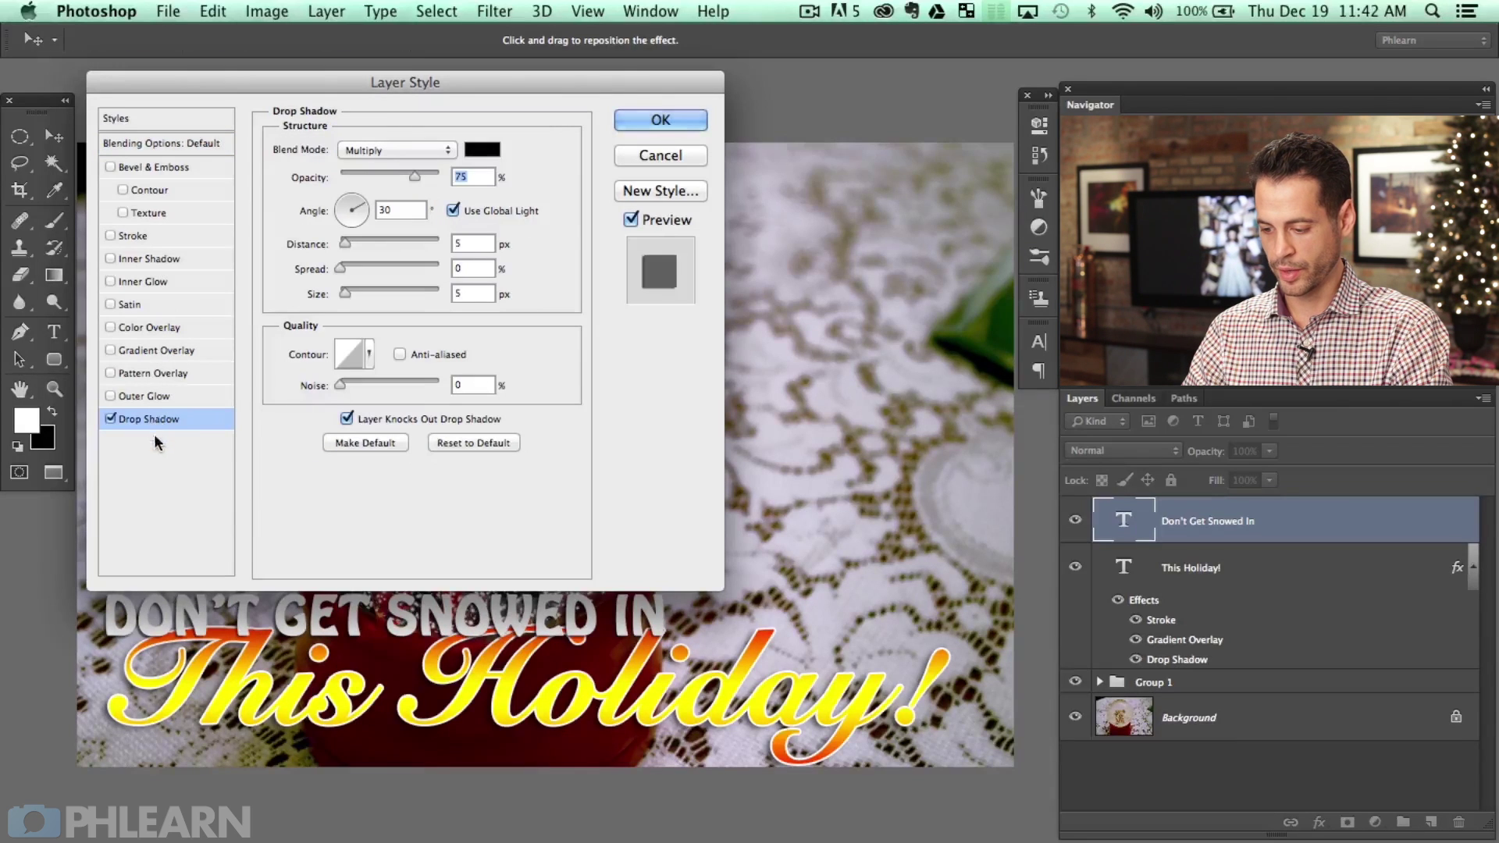
{"action": "left_click_drag", "start_coordinate": [358, 207], "coordinate": [347, 200]}
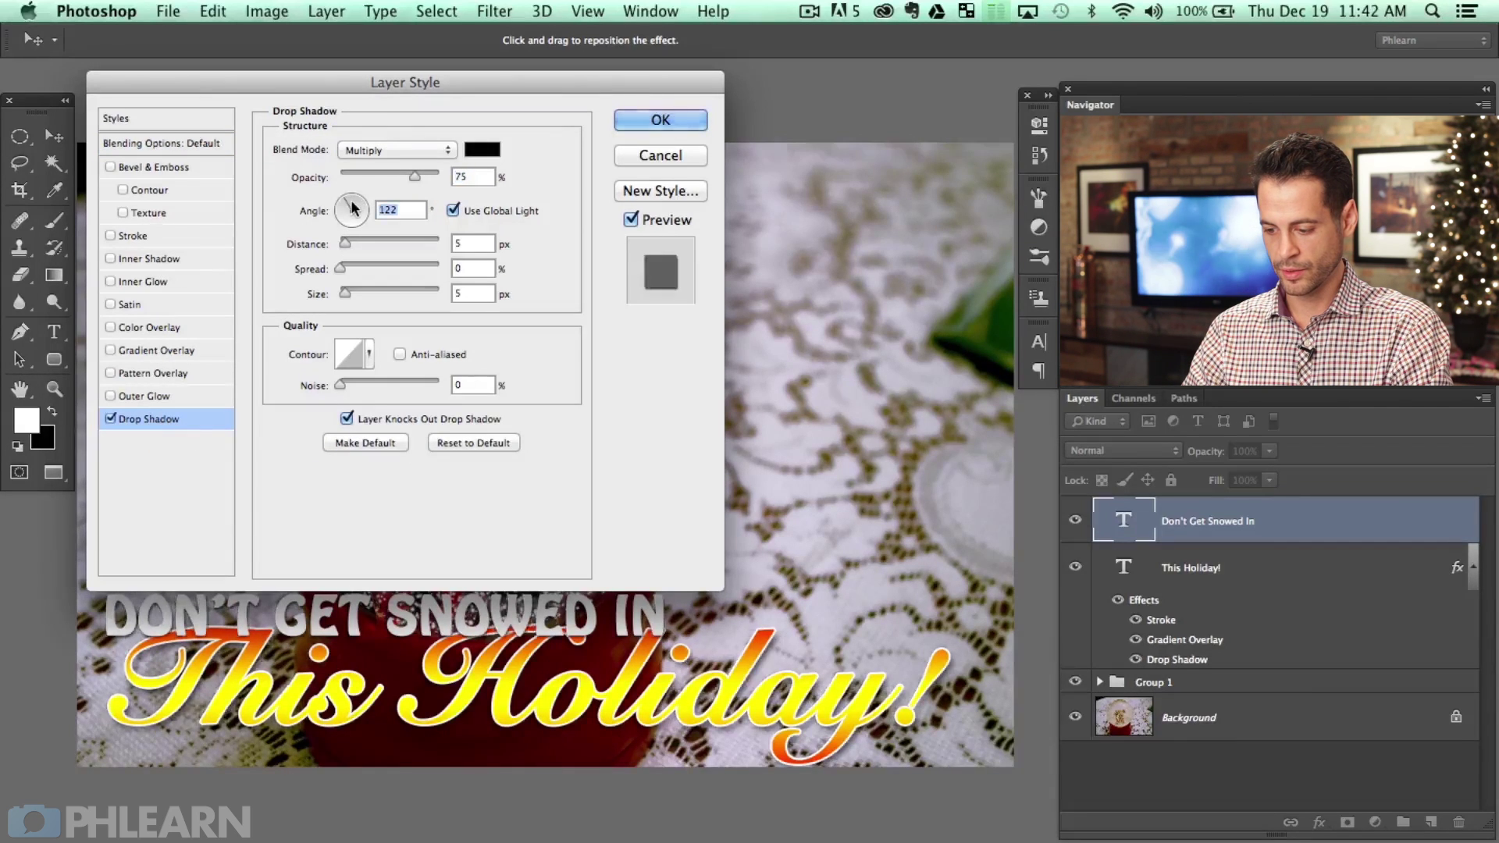
{"action": "left_click_drag", "start_coordinate": [344, 294], "coordinate": [358, 292]}
{"action": "left_click_drag", "start_coordinate": [414, 176], "coordinate": [443, 177]}
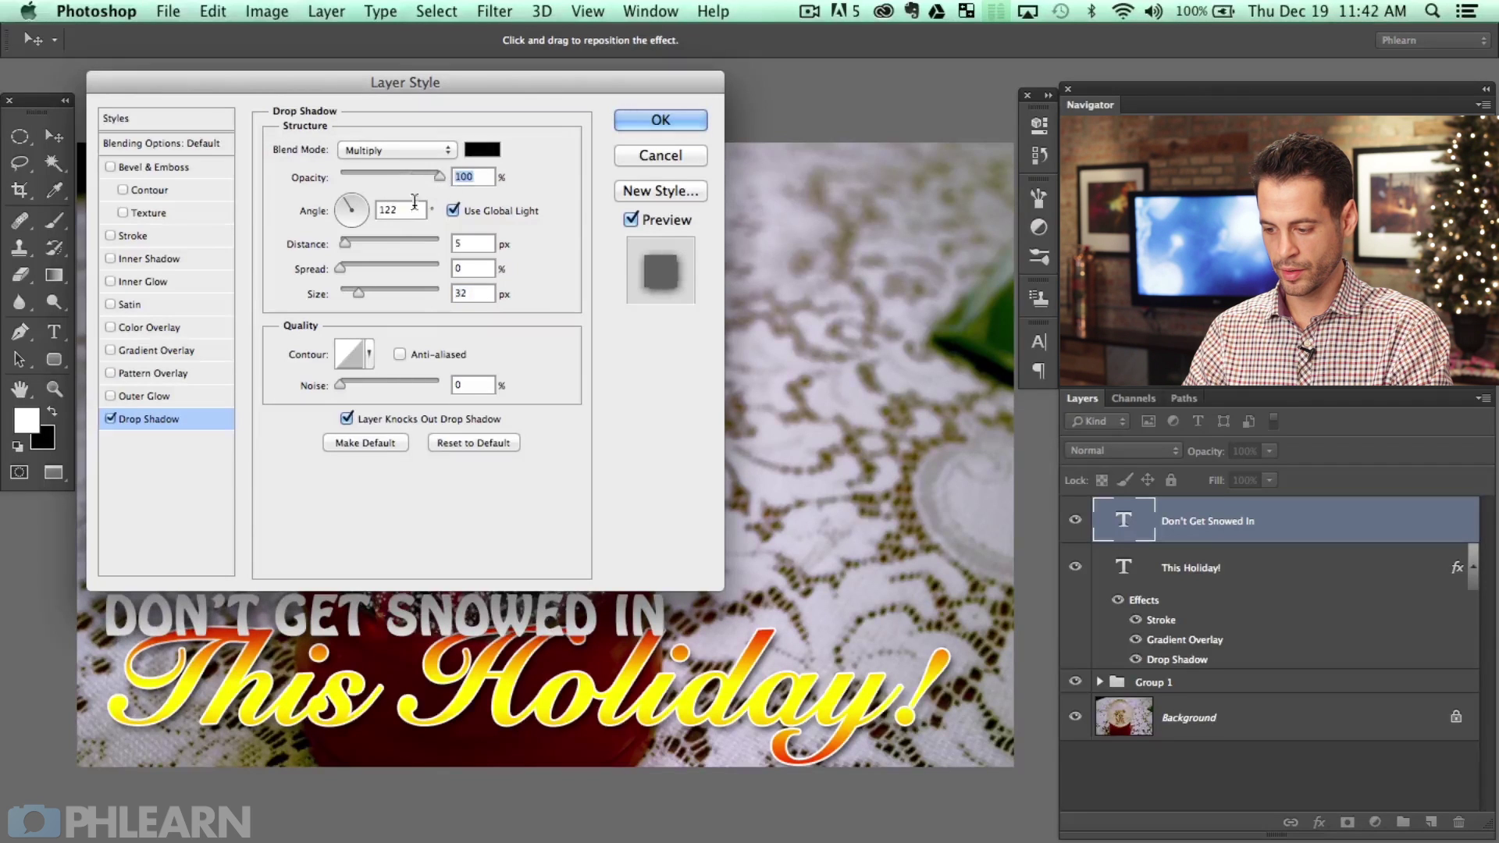
{"action": "left_click", "coordinate": [656, 123]}
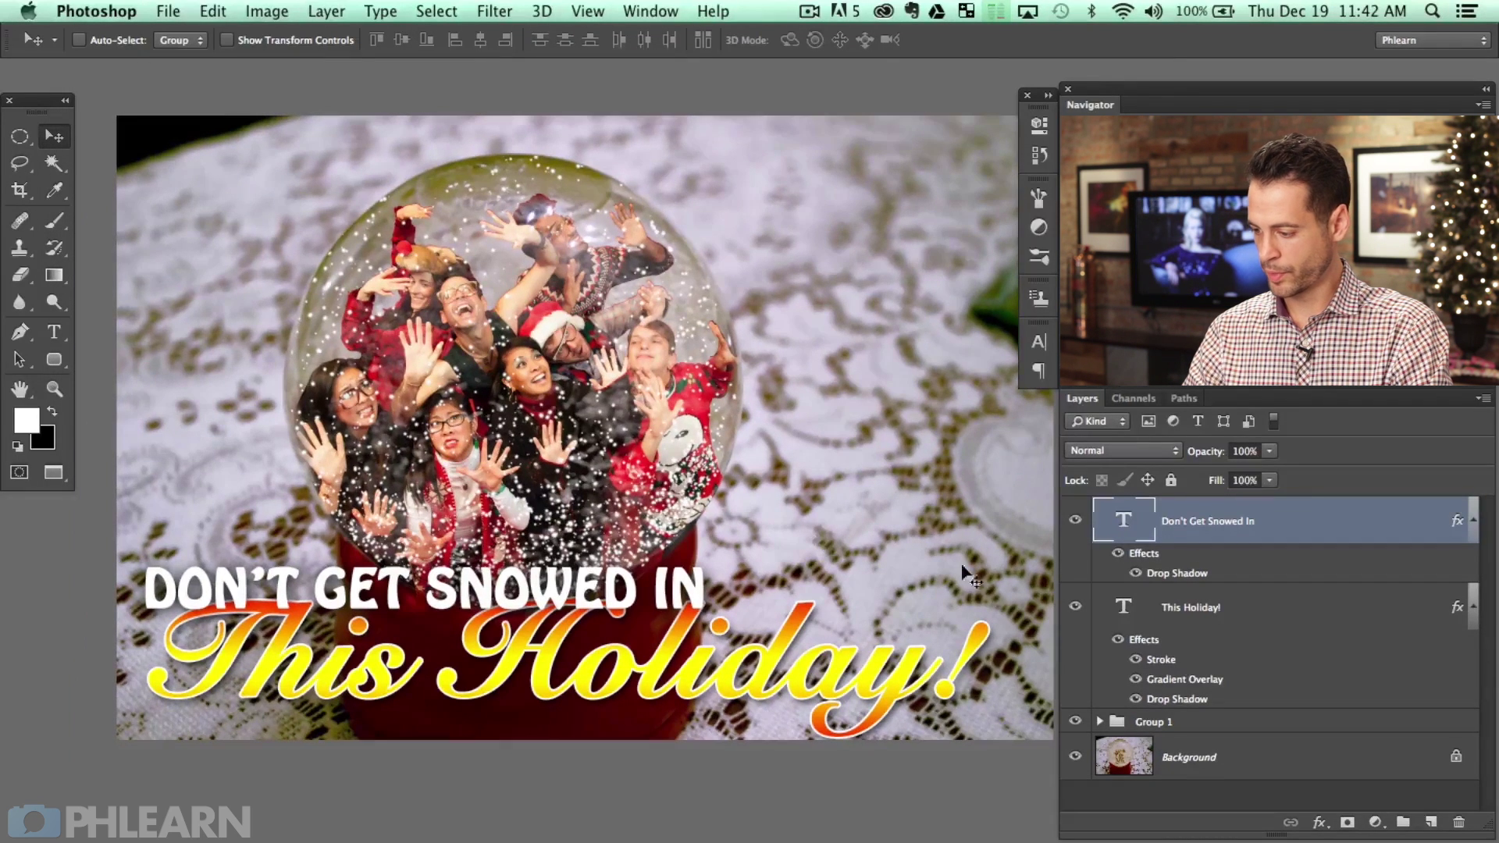
Change the font of the "Don't Get Snowed In" text to DIN Condensed and turn off All Caps.
{"action": "left_click", "coordinate": [1039, 343]}
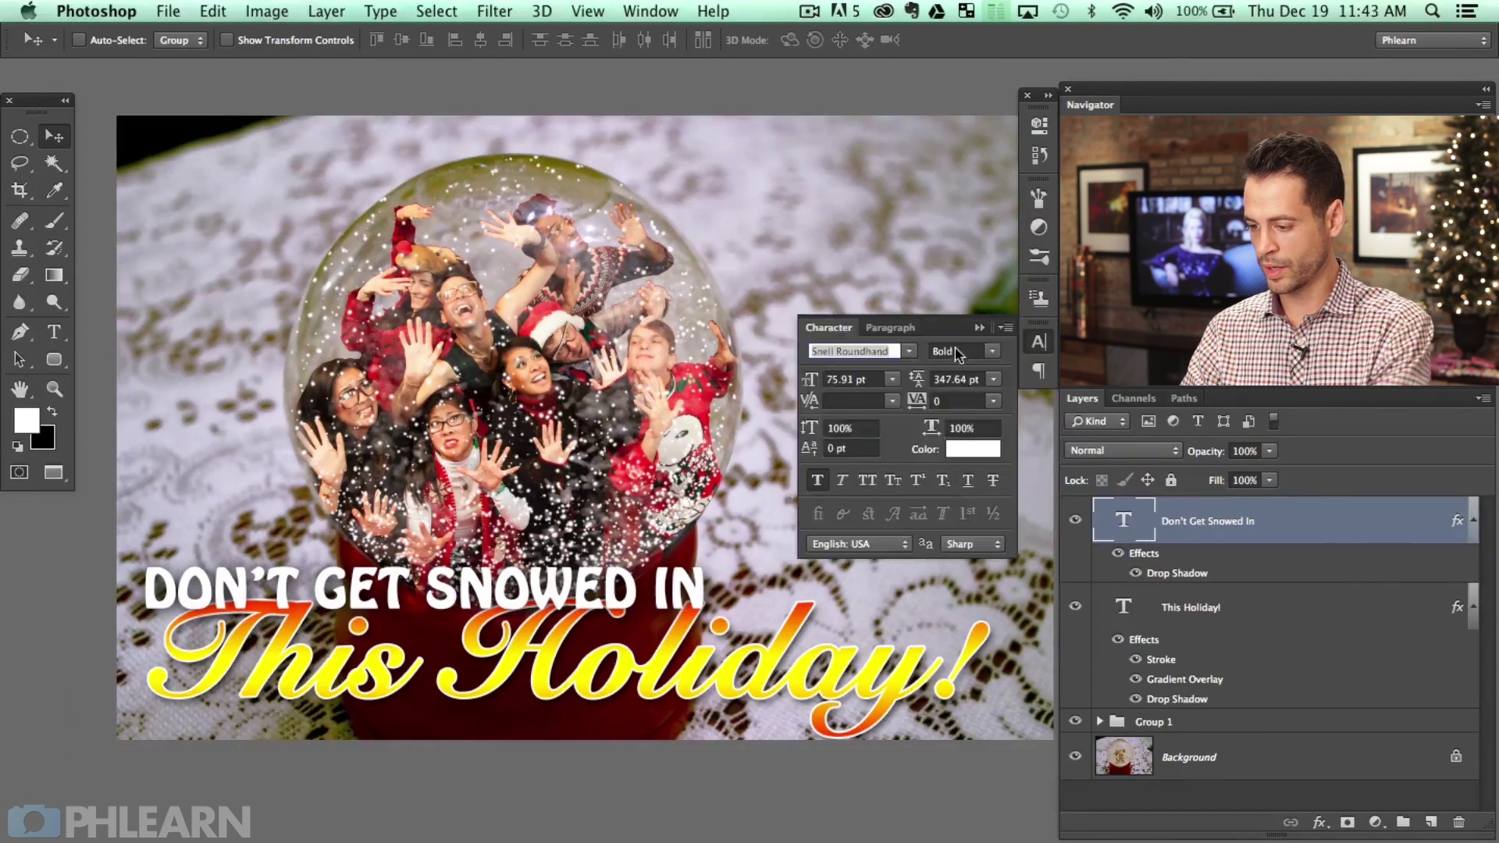
{"action": "left_click", "coordinate": [1090, 517]}
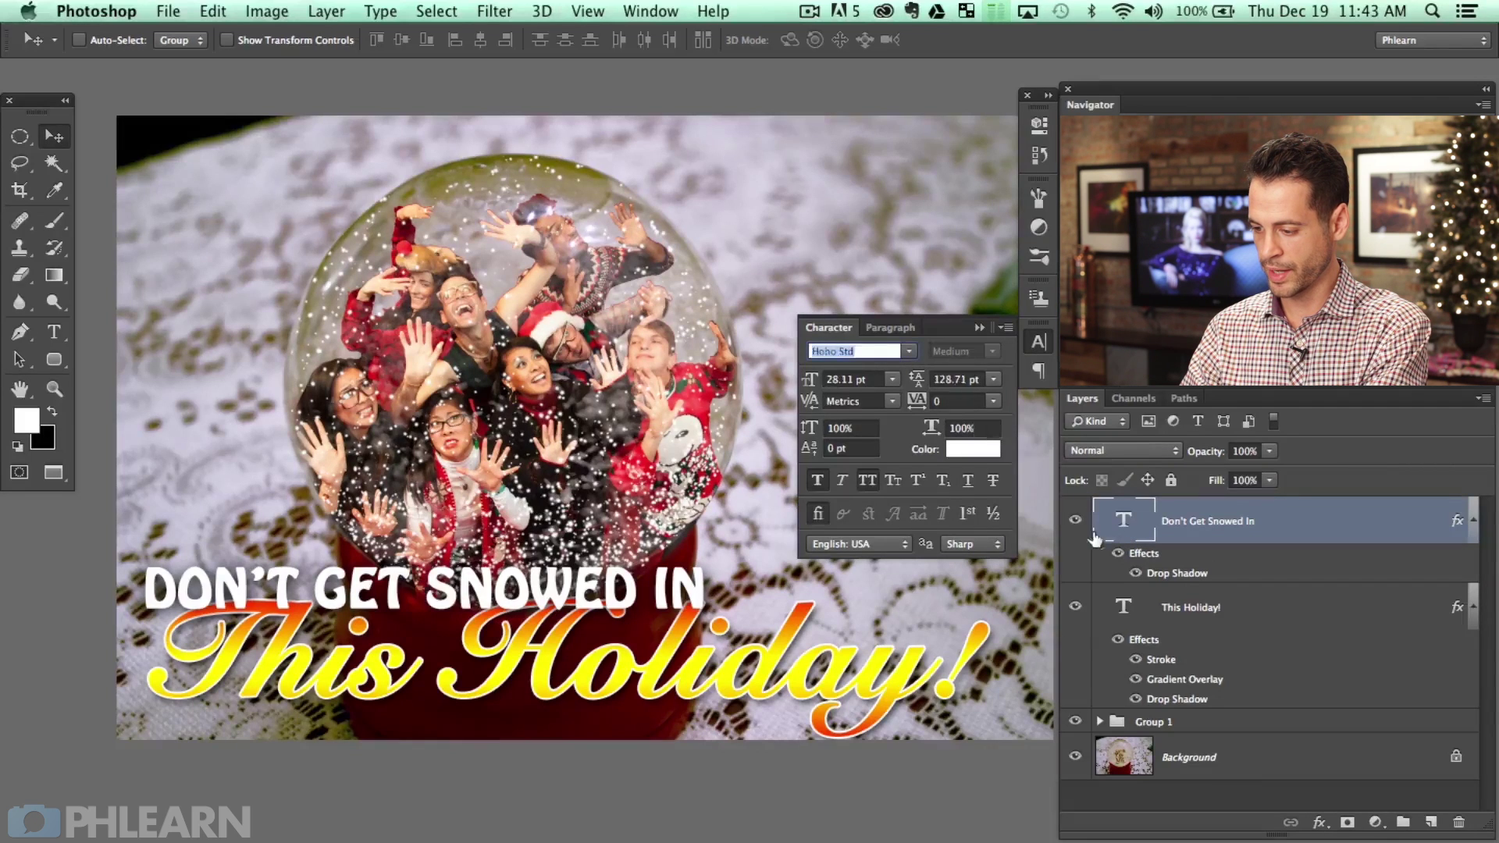
{"action": "key", "text": "Up"}
{"action": "key", "text": "Up"}
{"action": "key", "text": "Up"}
{"action": "key", "text": "Up"}
{"action": "key", "text": "Up"}
{"action": "key", "text": "Up"}
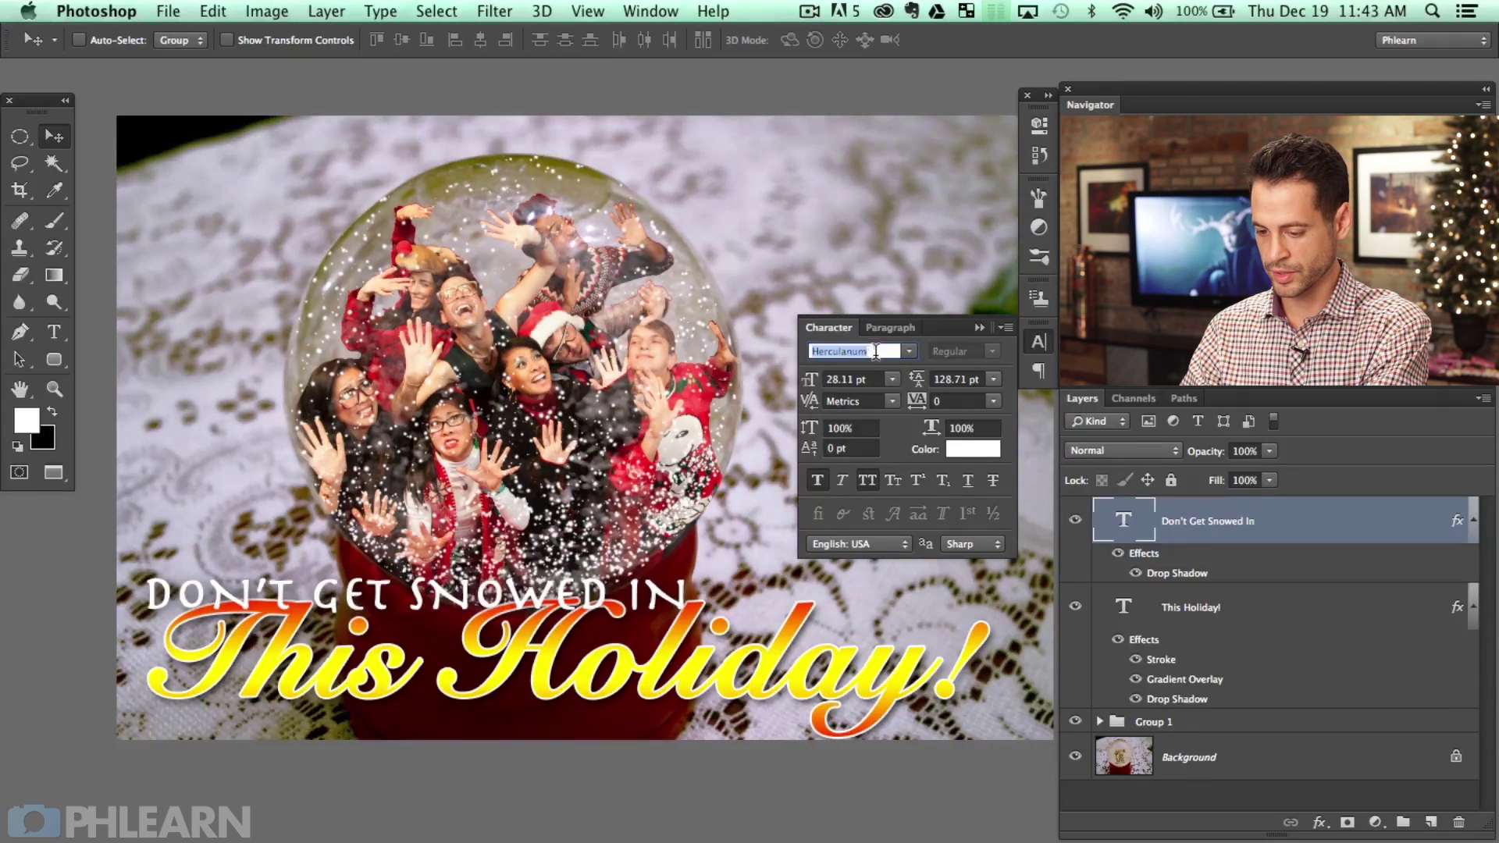
{"action": "key", "text": "Up"}
{"action": "key", "text": "Up"}
{"action": "key", "text": "Up"}
{"action": "key", "text": "Up"}
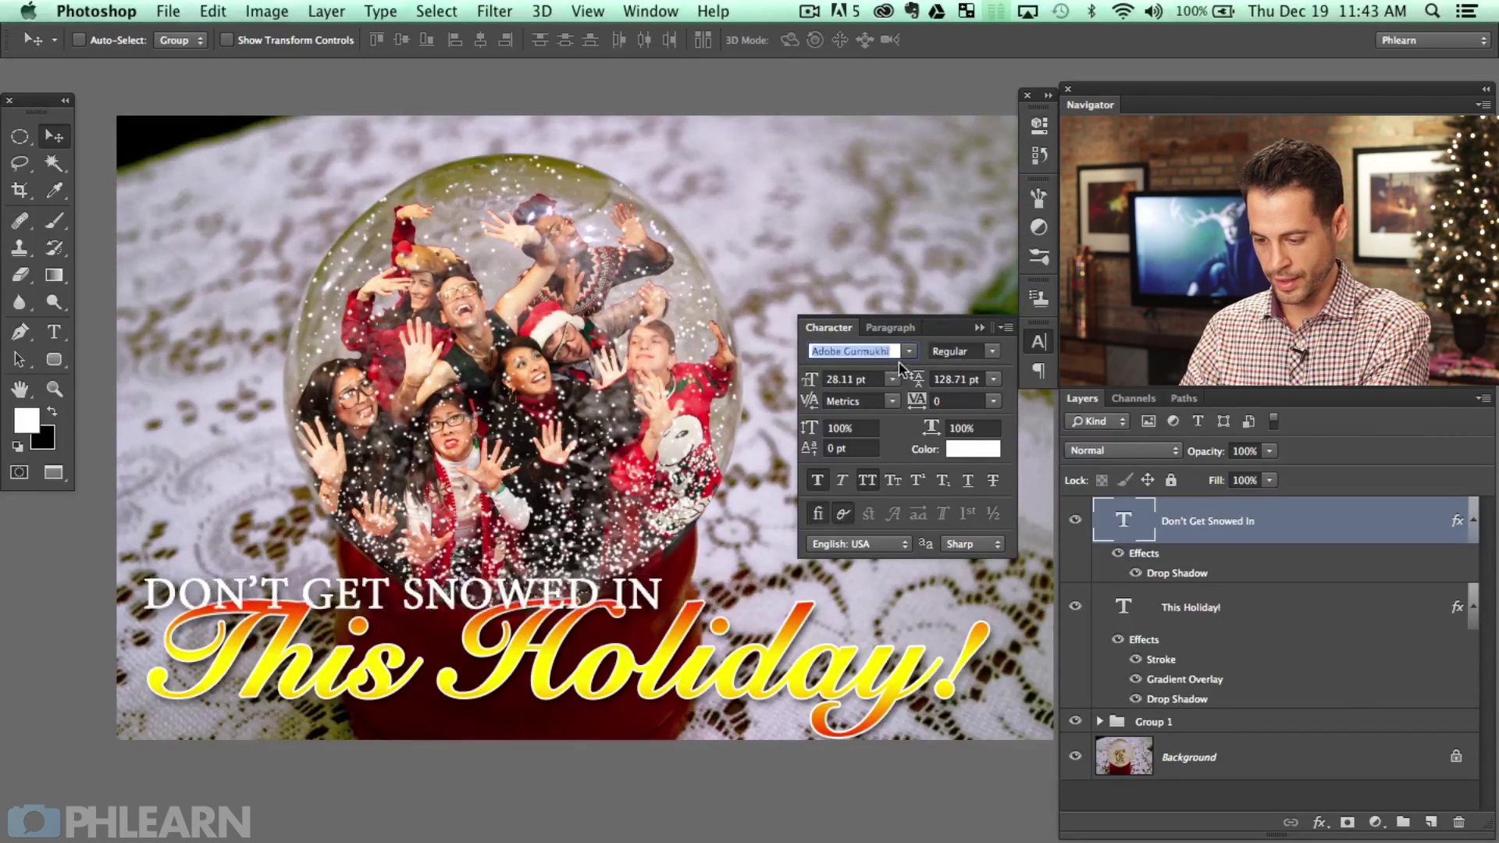
{"action": "key", "text": "Up"}
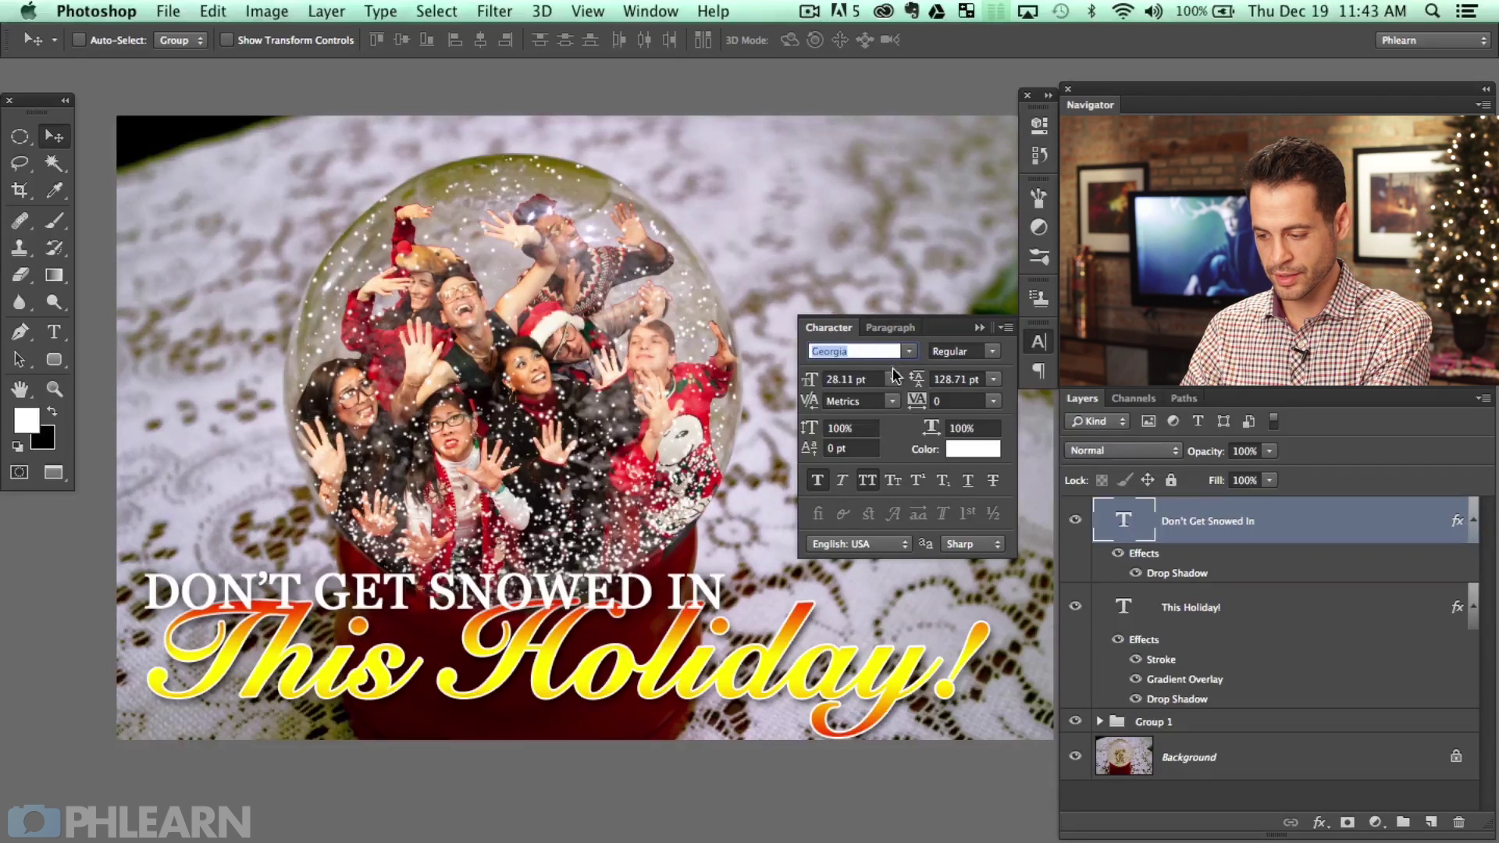
{"action": "key", "text": "Up"}
{"action": "key", "text": "Up"}
{"action": "key", "text": "Up"}
{"action": "key", "text": "Up"}
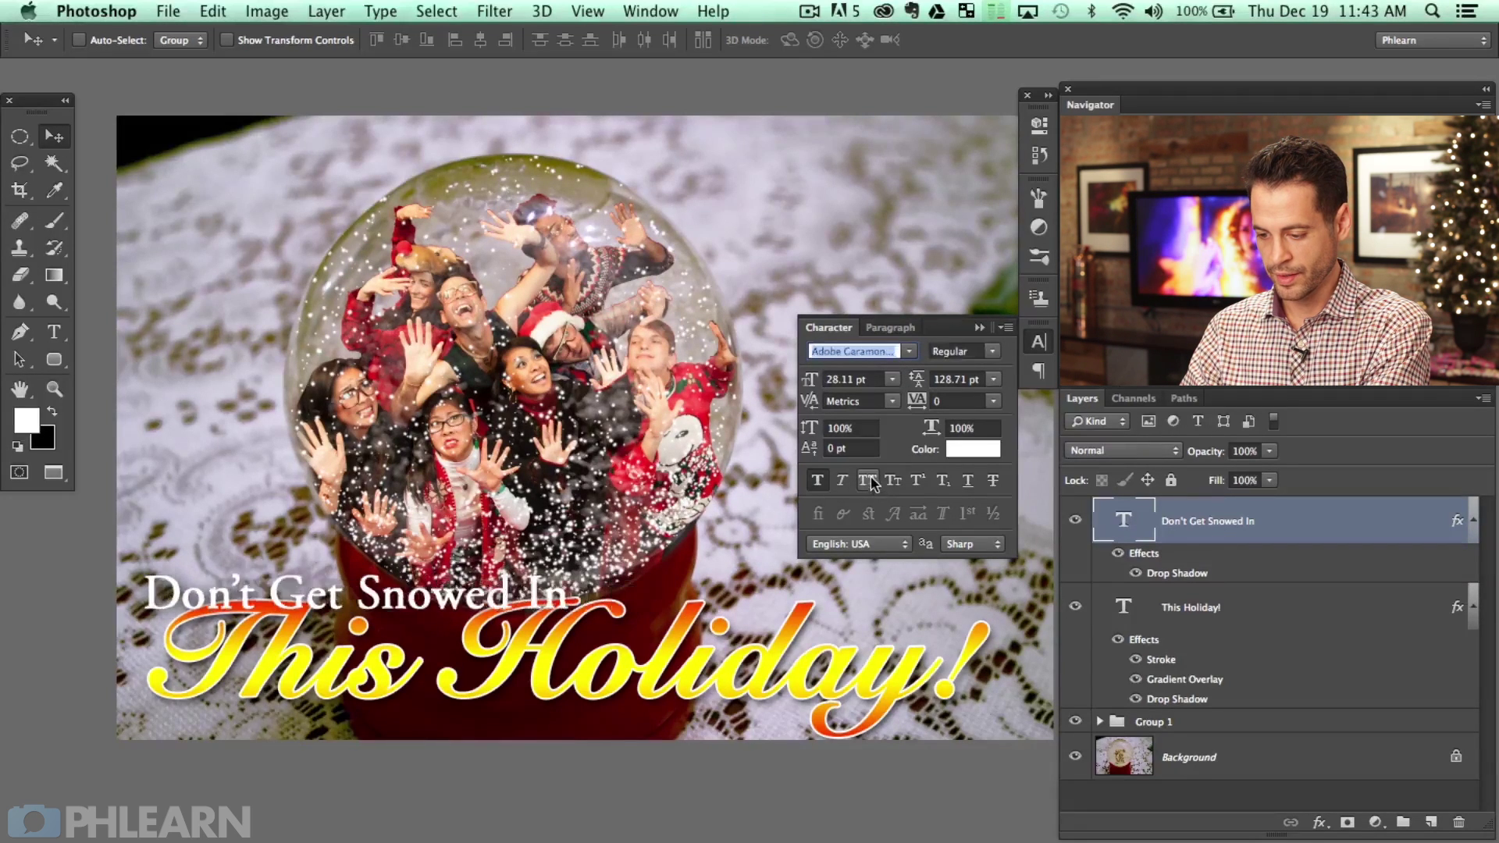
{"action": "key", "text": "Up"}
{"action": "key", "text": "Up"}
{"action": "key", "text": "Up"}
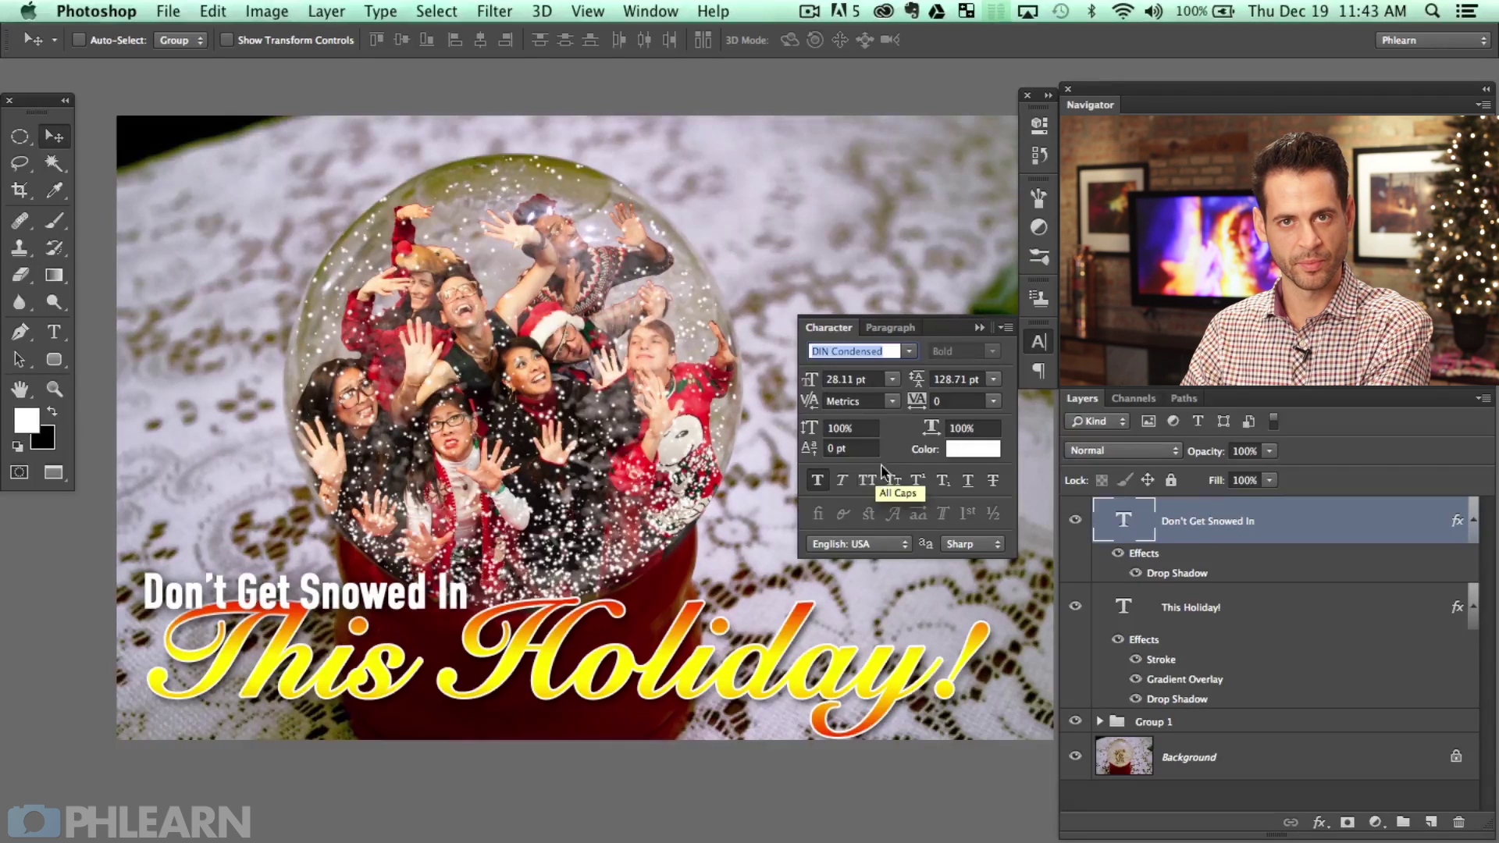
{"action": "left_click", "coordinate": [809, 429]}
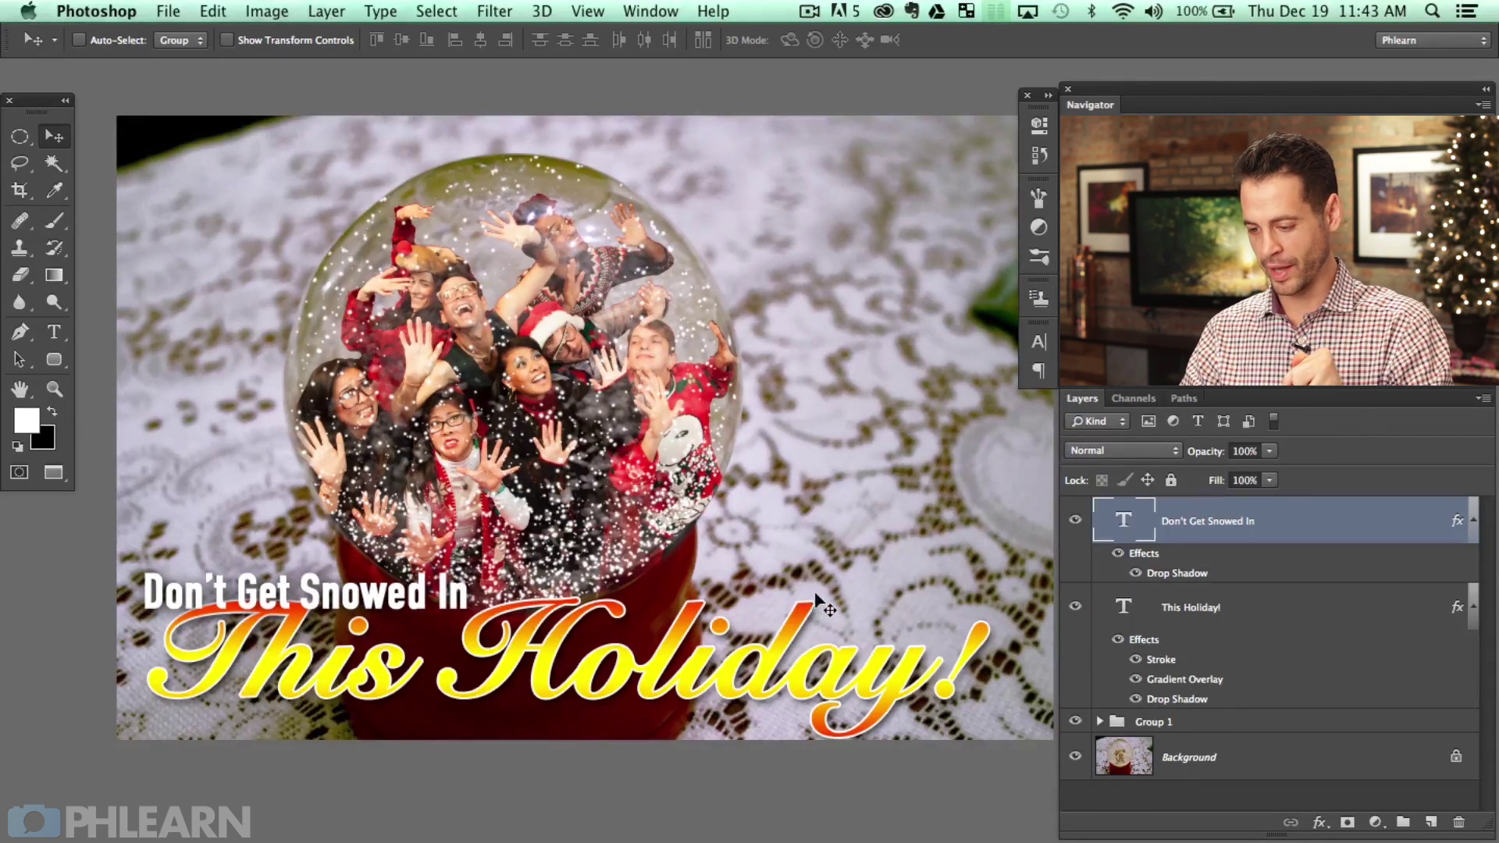
Collapse the effects lists of both text layers and nudge the "Don't Get Snowed In" text slightly to the right.
{"action": "left_click", "coordinate": [1475, 520]}
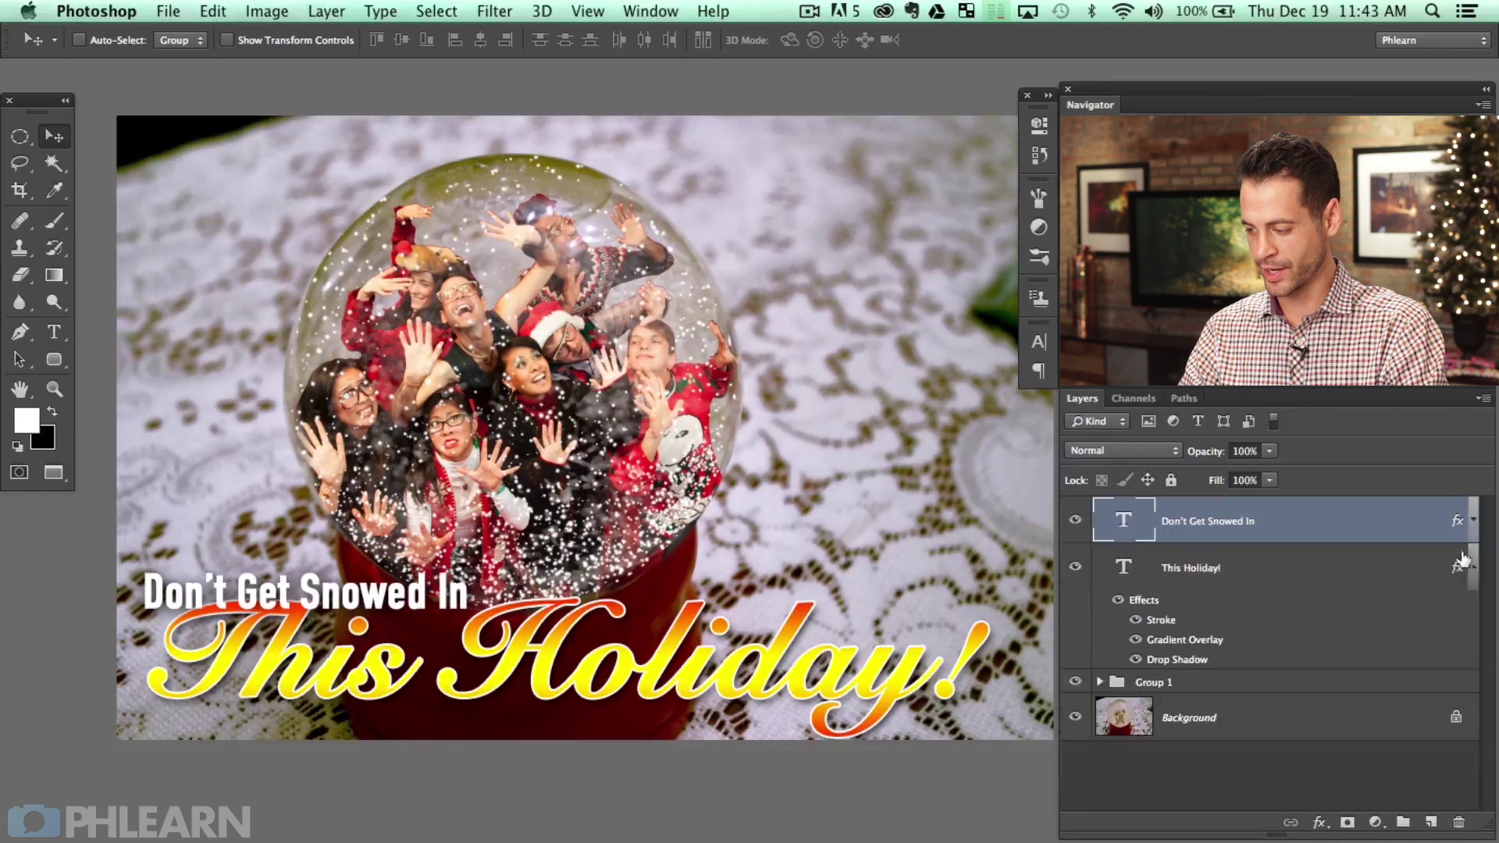
{"action": "left_click", "coordinate": [1473, 569]}
{"action": "left_click_drag", "start_coordinate": [587, 690], "coordinate": [605, 682]}
Scale both text layers down together and place them in the lower-left corner of the card.
{"action": "left_click", "coordinate": [1242, 578], "text": "shift"}
{"action": "left_click_drag", "start_coordinate": [782, 621], "coordinate": [775, 642]}
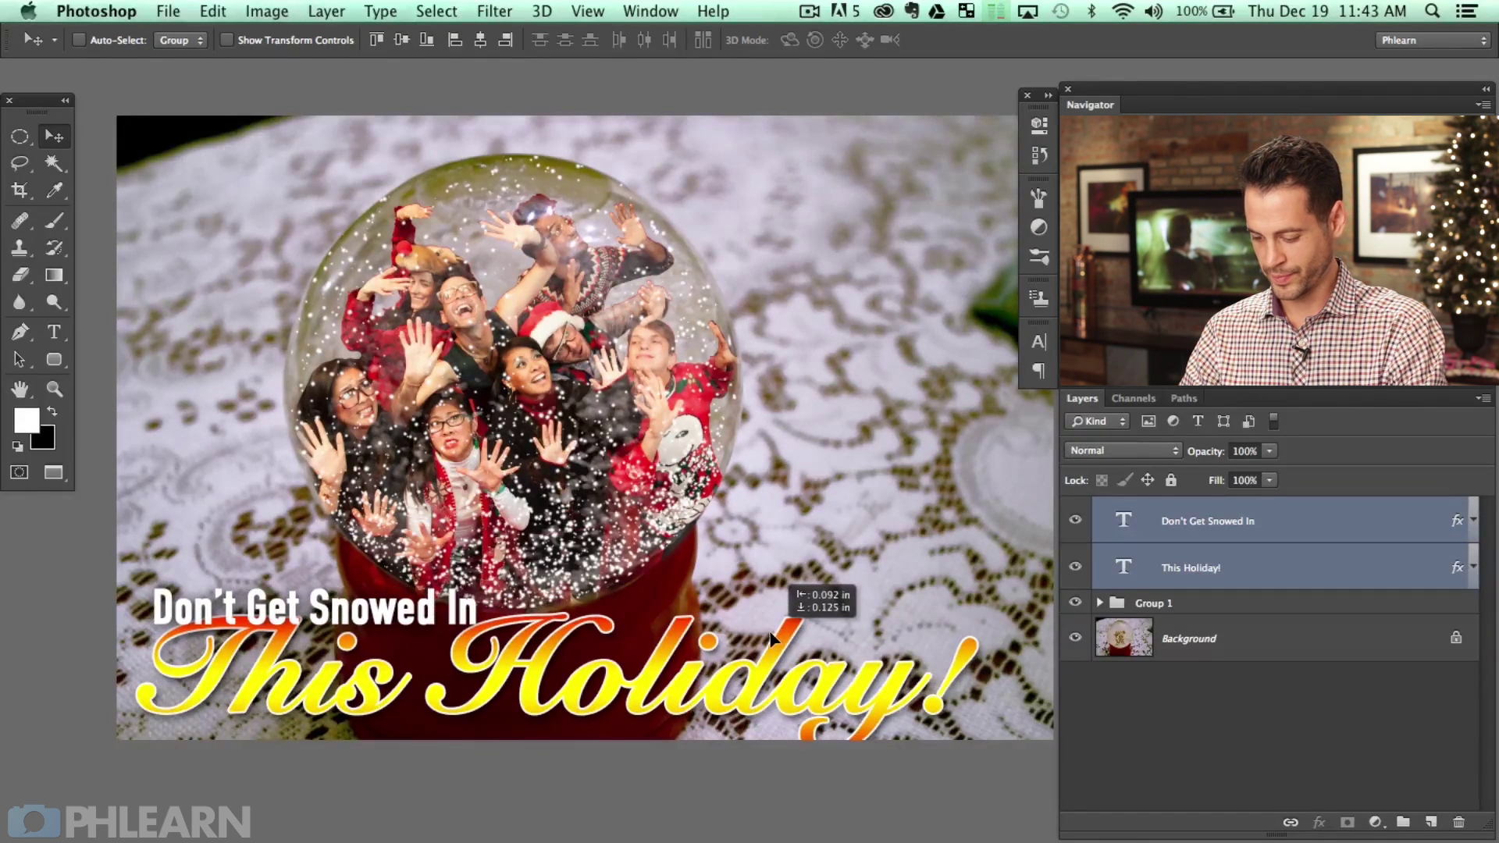
{"action": "key", "text": "super+t"}
{"action": "left_click_drag", "start_coordinate": [980, 595], "coordinate": [812, 619]}
{"action": "left_click_drag", "start_coordinate": [749, 683], "coordinate": [749, 657]}
{"action": "key", "text": "Return"}
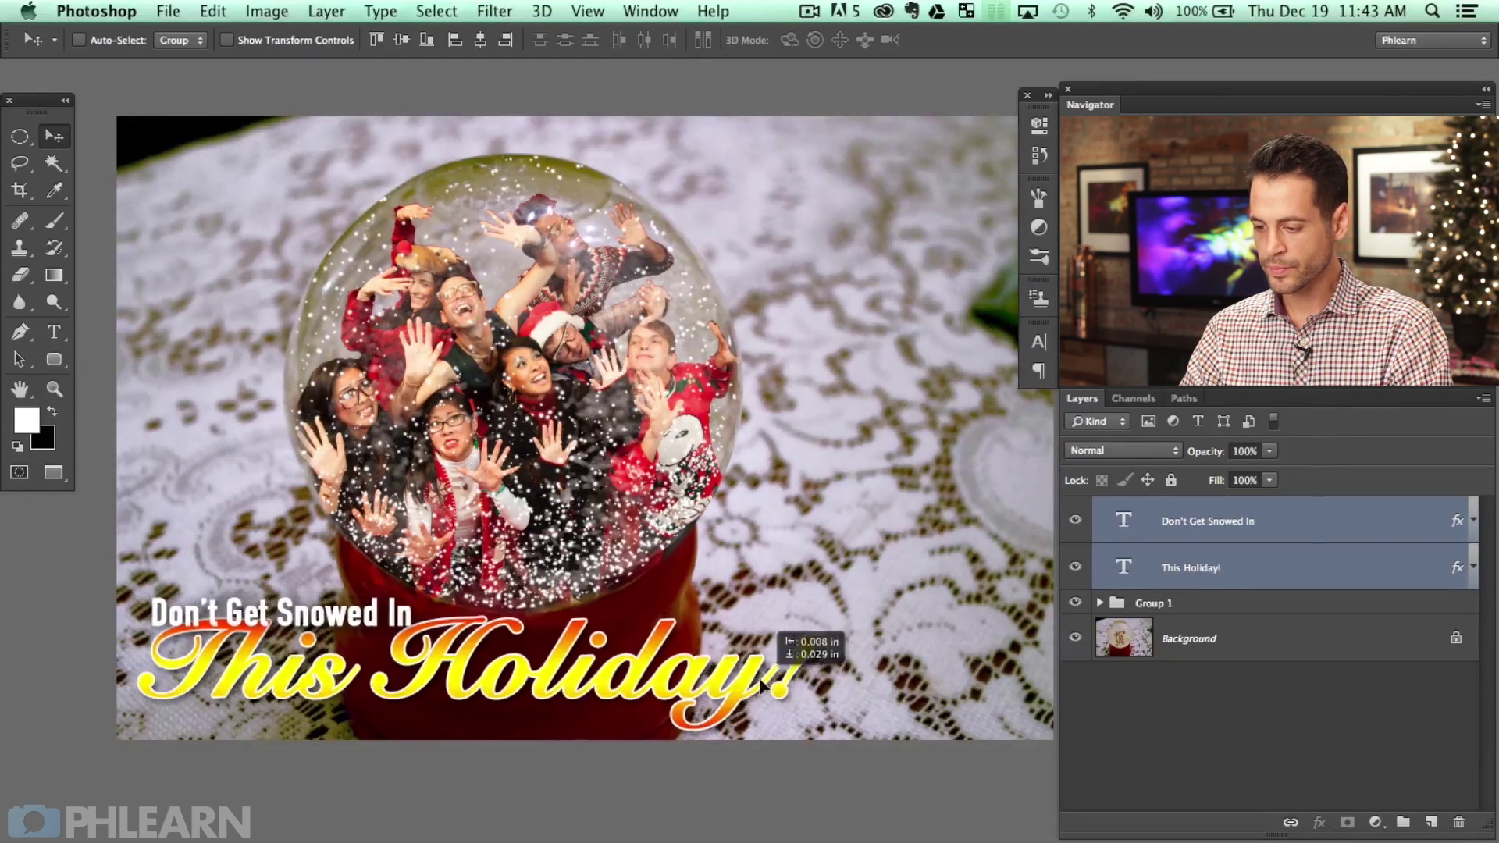
Clear the 1:1 crop ratio and crop the image tighter around the snow globe and greeting, keeping the cropped pixels.
{"action": "scroll", "coordinate": [804, 609], "scroll_direction": "right", "scroll_amount": 3}
{"action": "scroll", "coordinate": [805, 609], "scroll_direction": "up", "scroll_amount": 2}
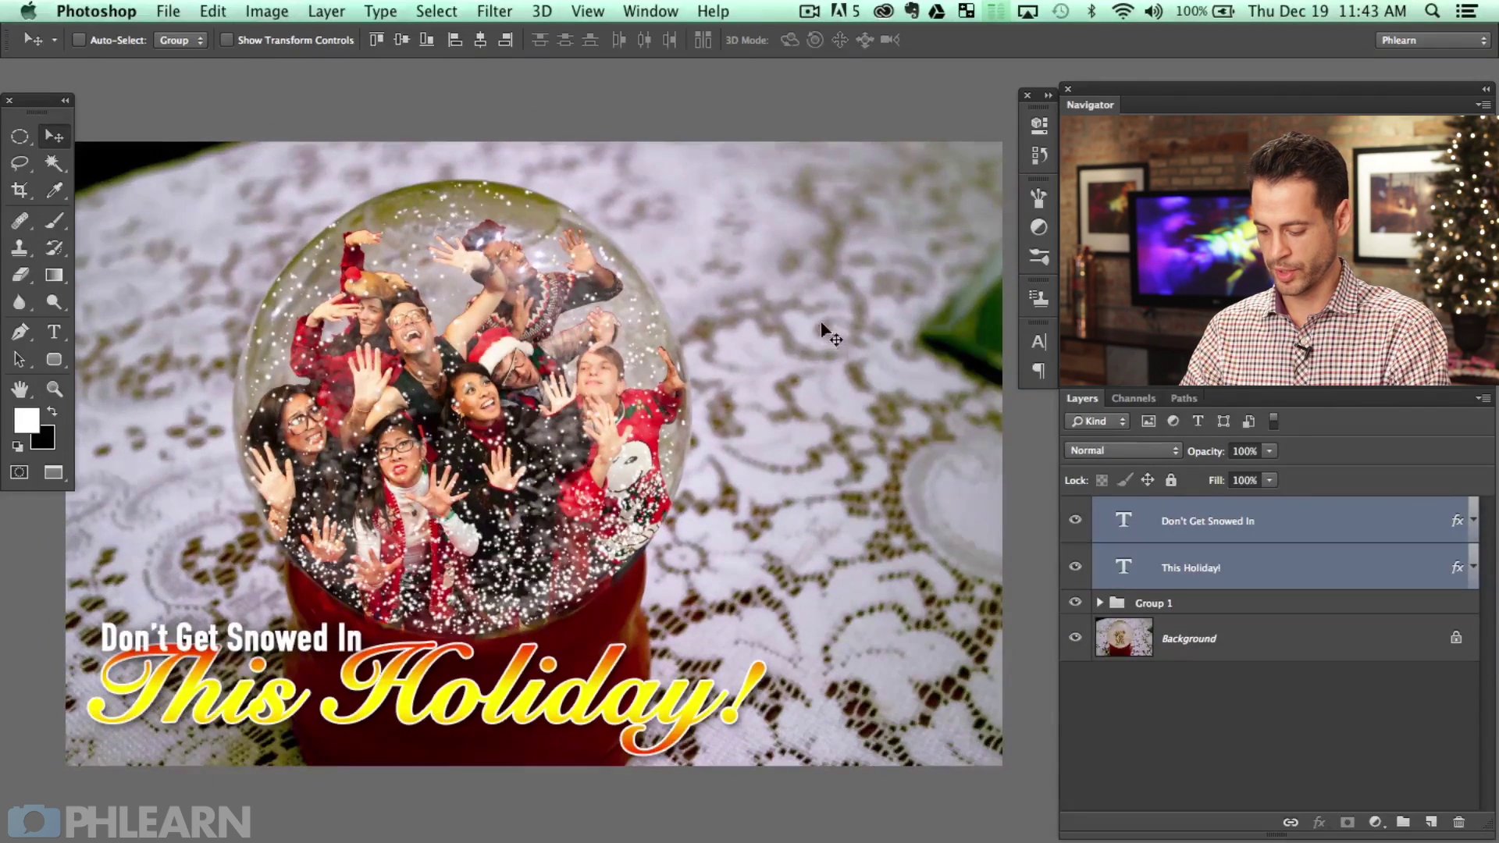
{"action": "key", "text": "c"}
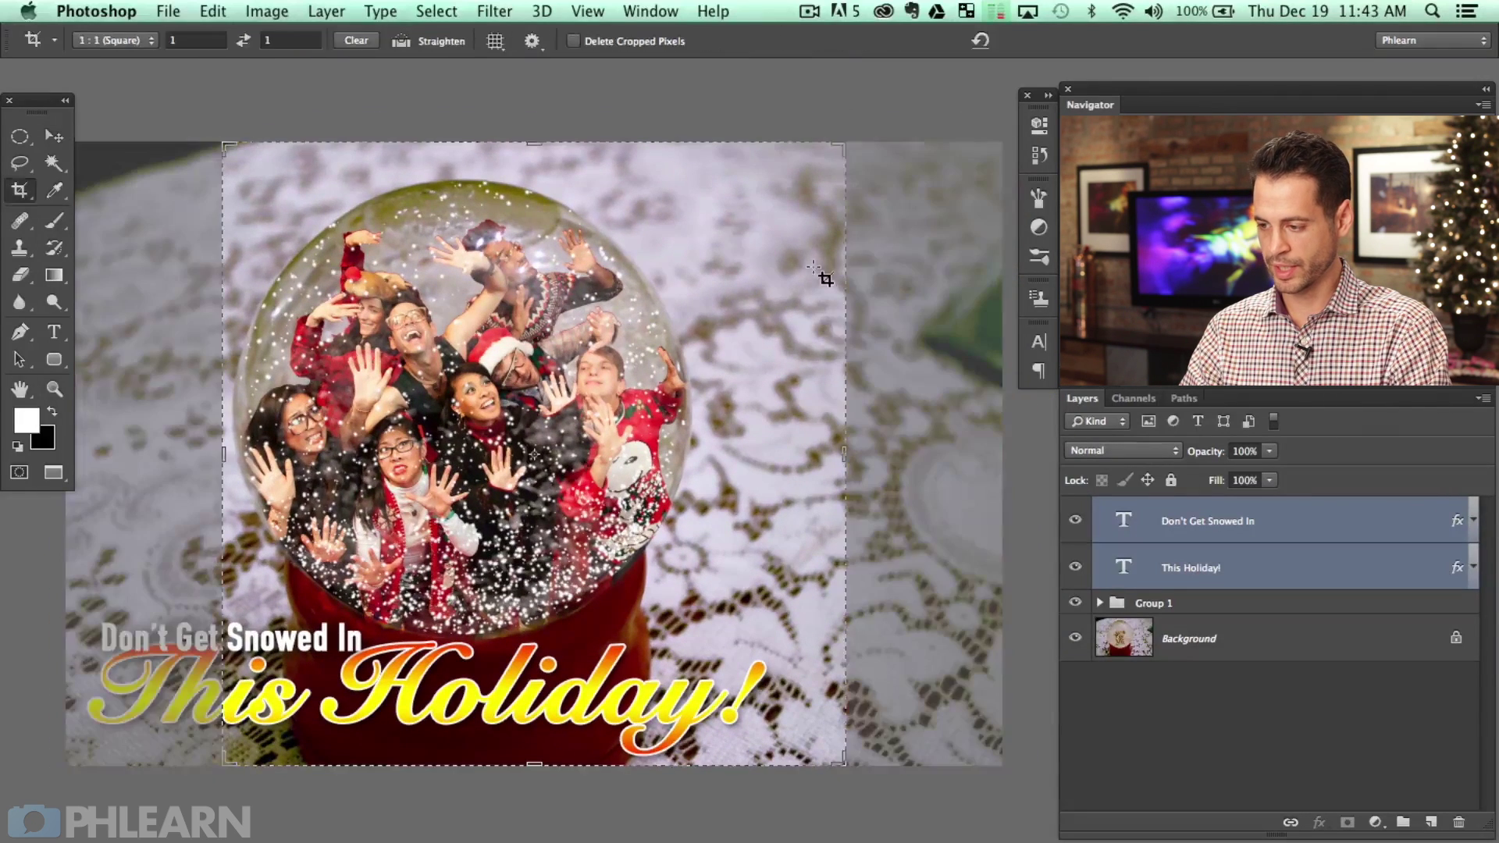
{"action": "left_click", "coordinate": [356, 40]}
{"action": "key", "text": "Escape"}
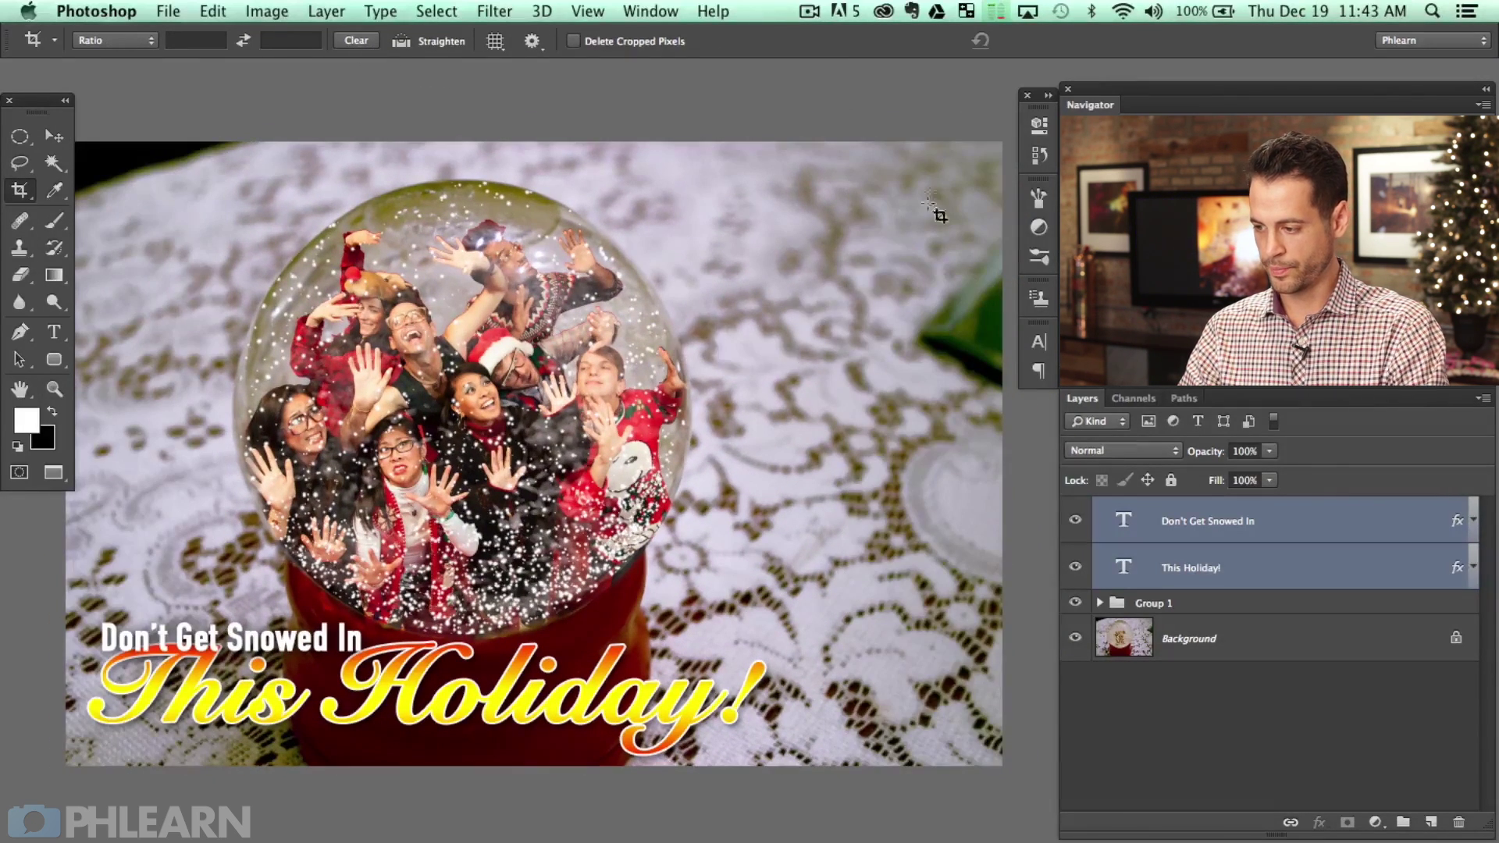
{"action": "left_click", "coordinate": [792, 318]}
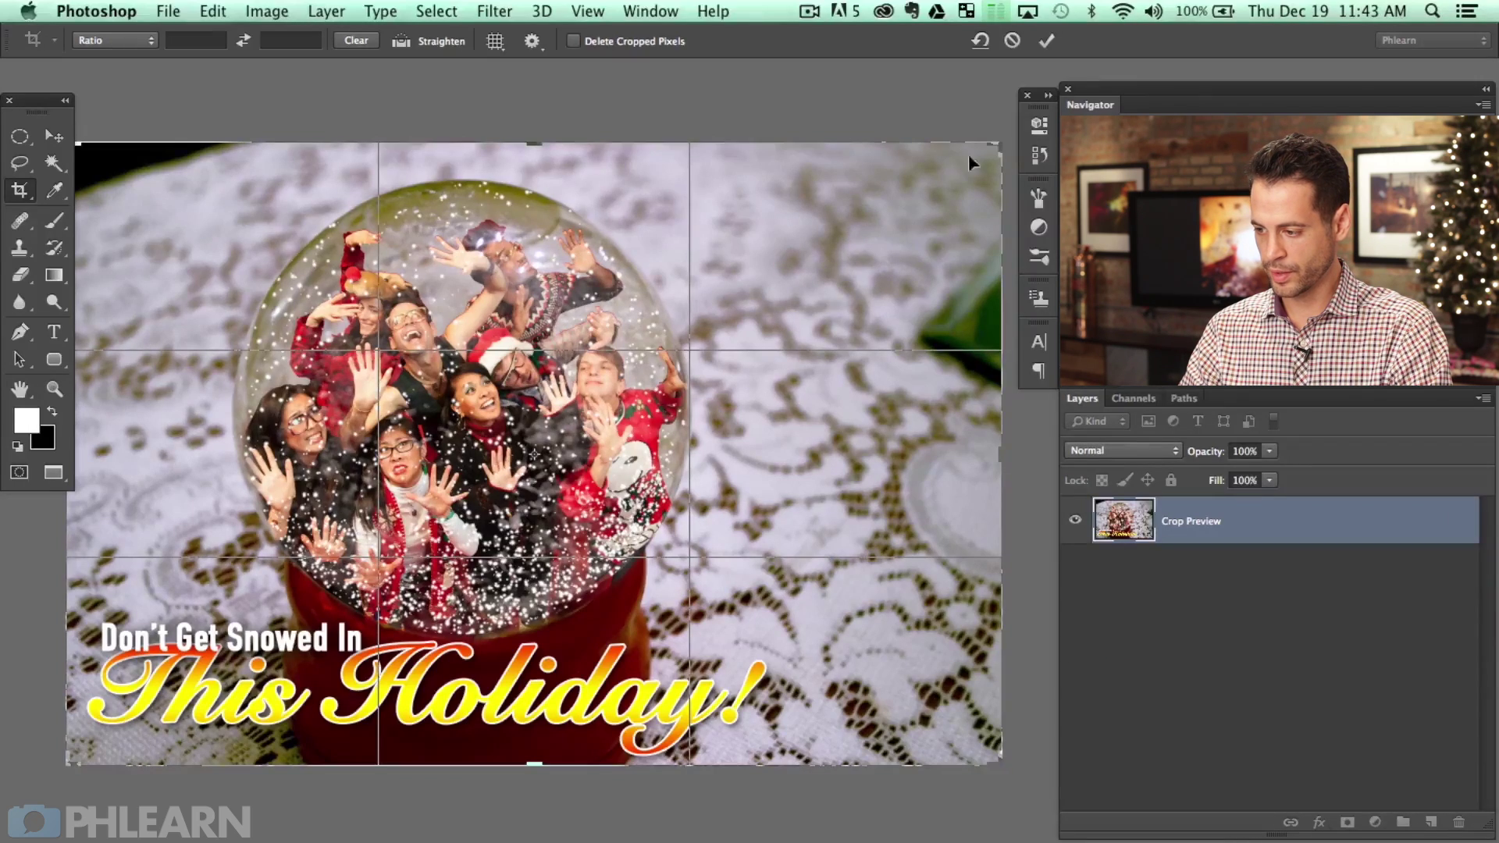
{"action": "left_click_drag", "start_coordinate": [1000, 142], "coordinate": [962, 209]}
{"action": "left_click_drag", "start_coordinate": [870, 397], "coordinate": [841, 370]}
{"action": "mouse_move", "coordinate": [555, 201]}
{"action": "left_mouse_down"}
{"action": "mouse_move", "coordinate": [541, 207]}
{"action": "mouse_move", "coordinate": [539, 156]}
{"action": "mouse_move", "coordinate": [539, 179]}
{"action": "left_mouse_up"}
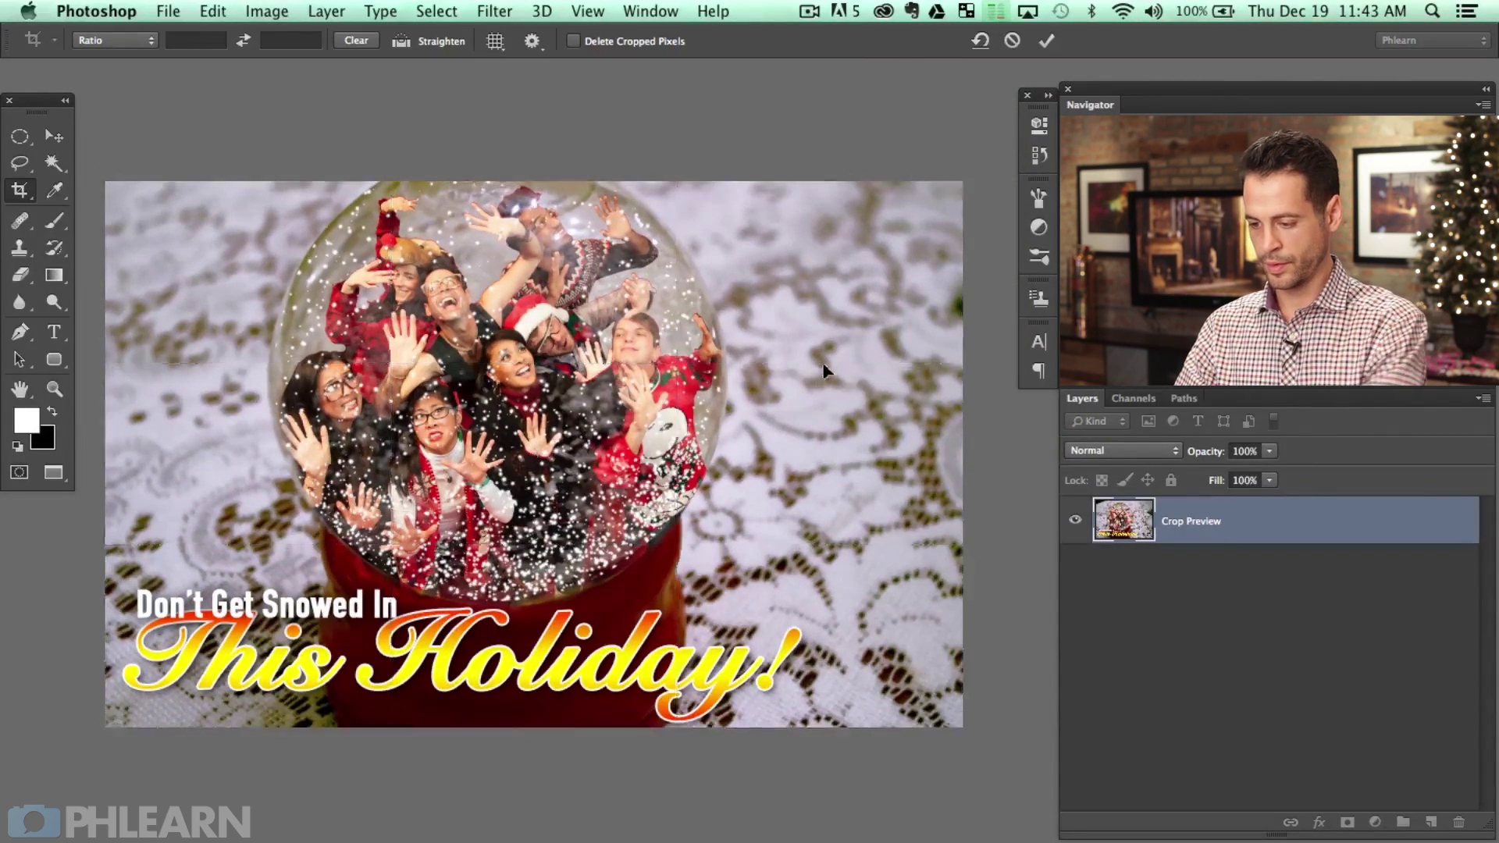
{"action": "key", "text": "Return"}
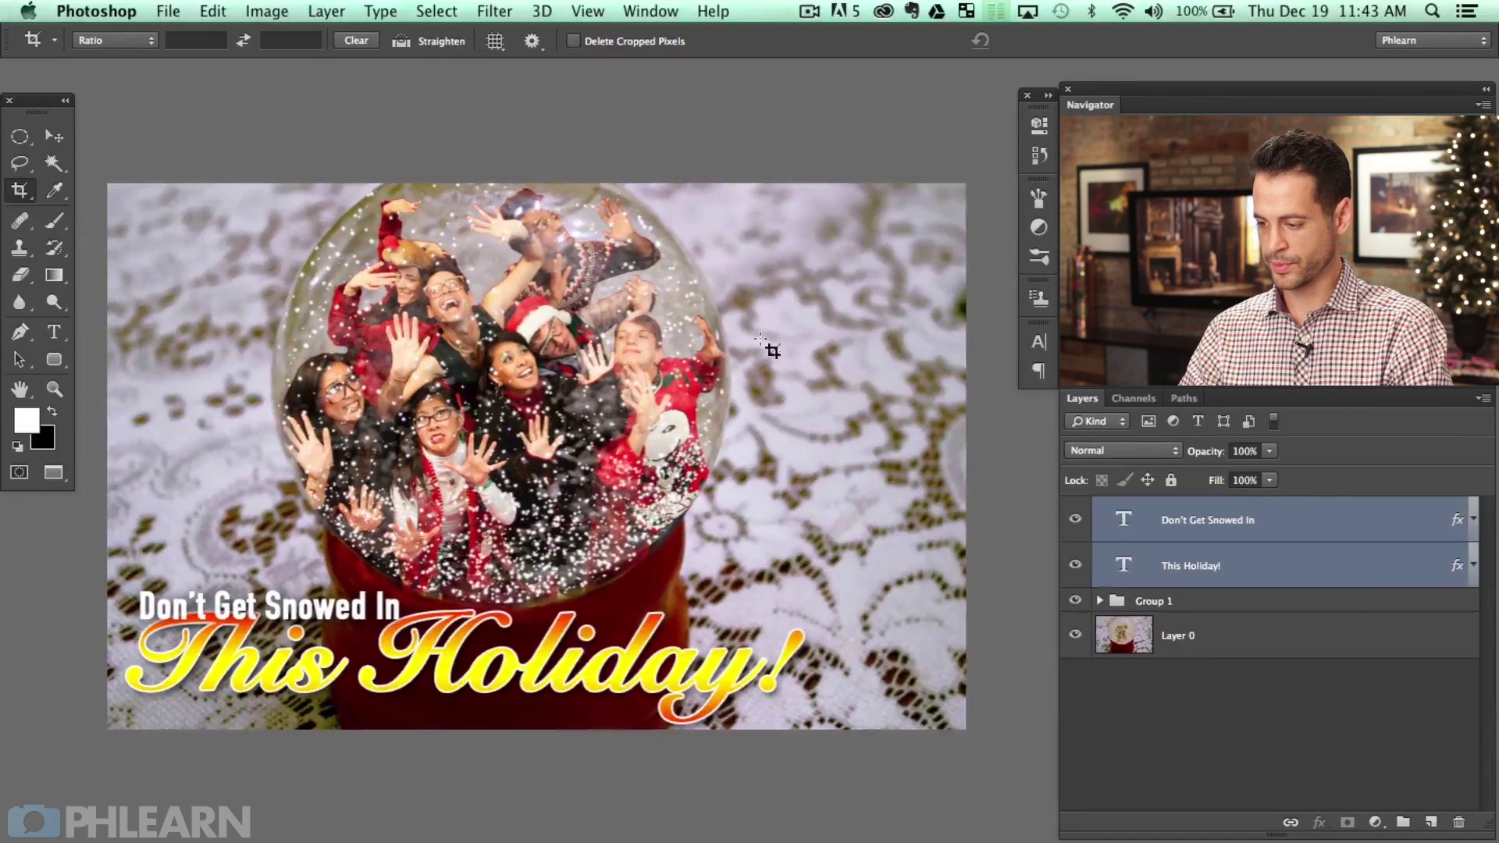
Add a Levels adjustment above Group 1 with the output black level at 183 and invert its mask to black.
{"action": "left_click", "coordinate": [1226, 607]}
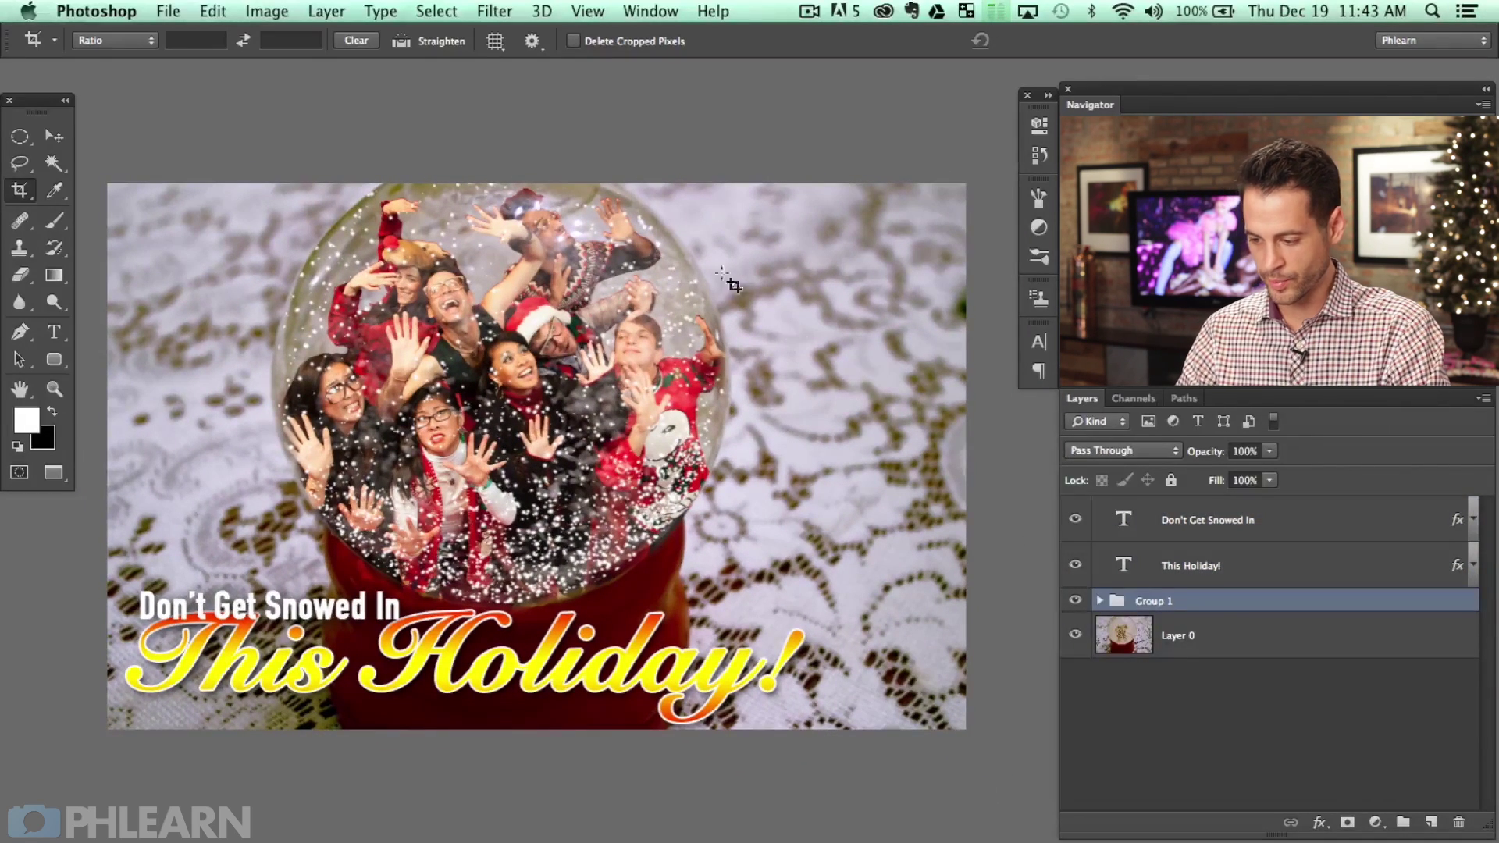
{"action": "left_click", "coordinate": [1373, 823]}
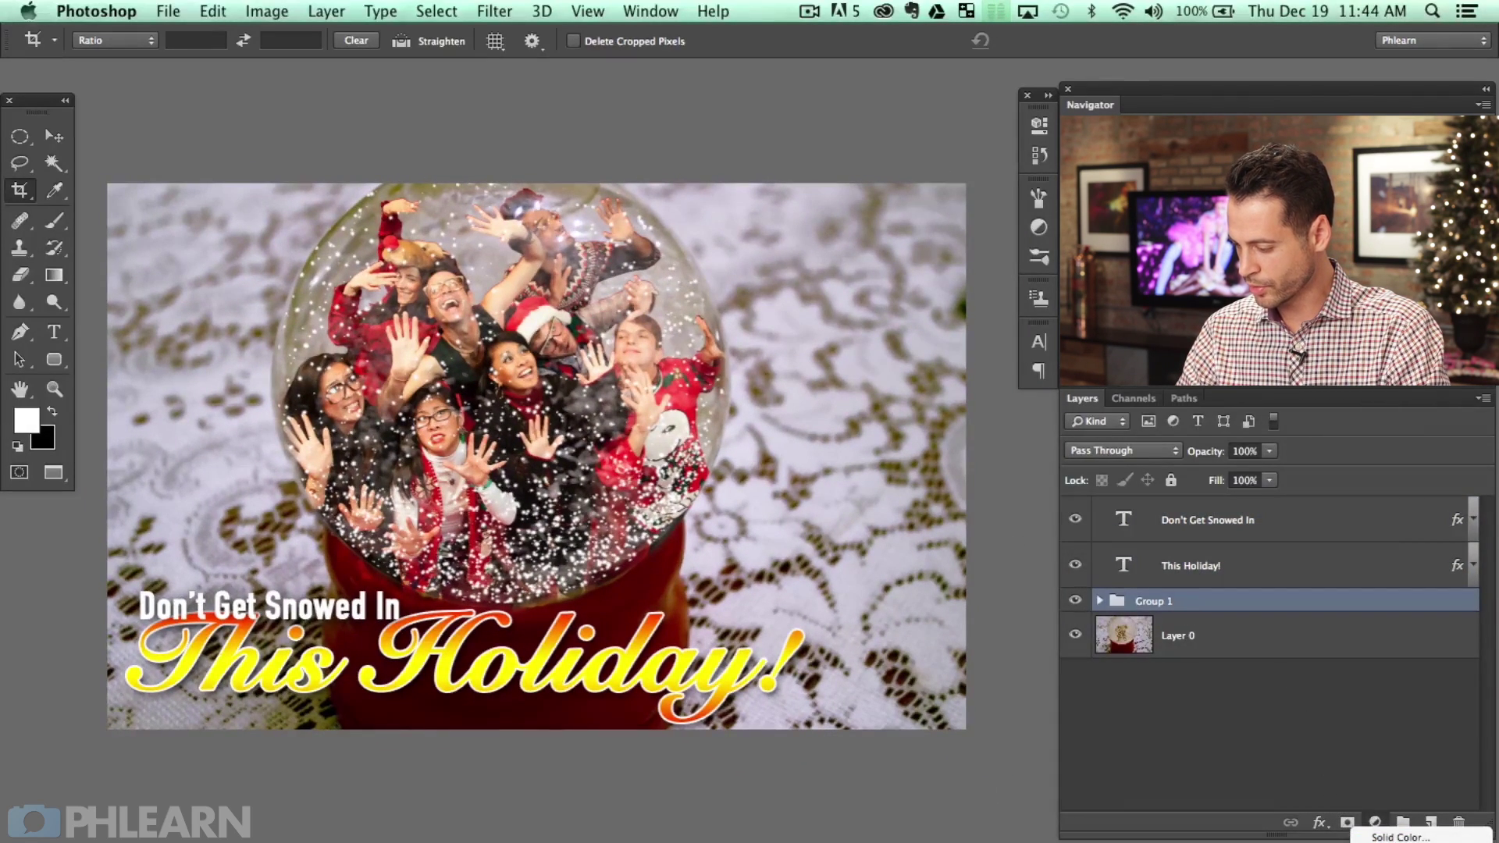
{"action": "left_click", "coordinate": [1397, 793]}
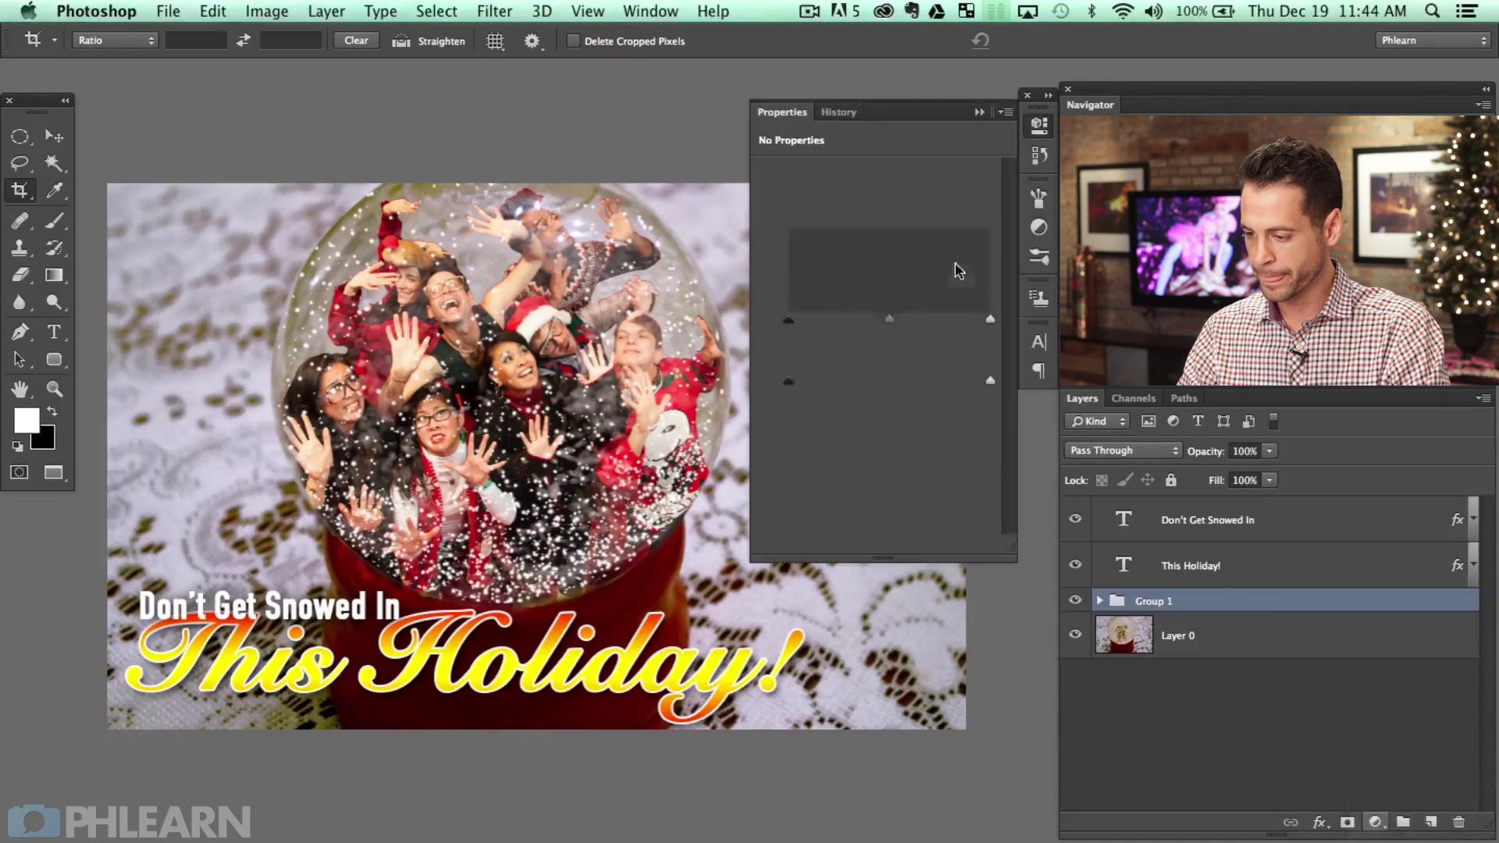
{"action": "left_click_drag", "start_coordinate": [833, 388], "coordinate": [923, 381]}
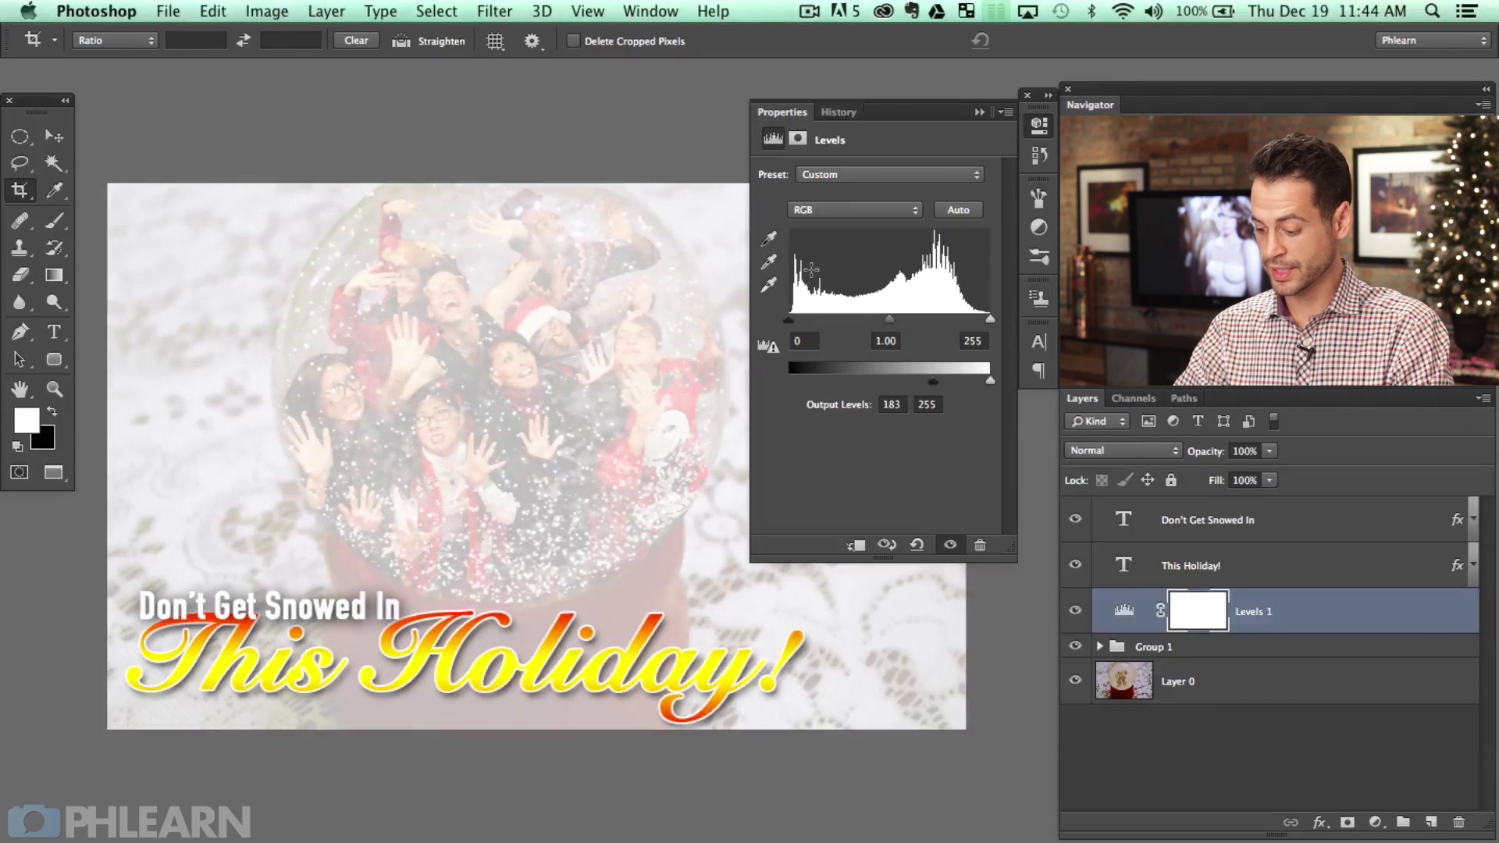
{"action": "key", "text": "super+i"}
Paint white on the Levels mask around the snow globe with a soft 782 px brush at 70% flow to lighten the background.
{"action": "key", "text": "b"}
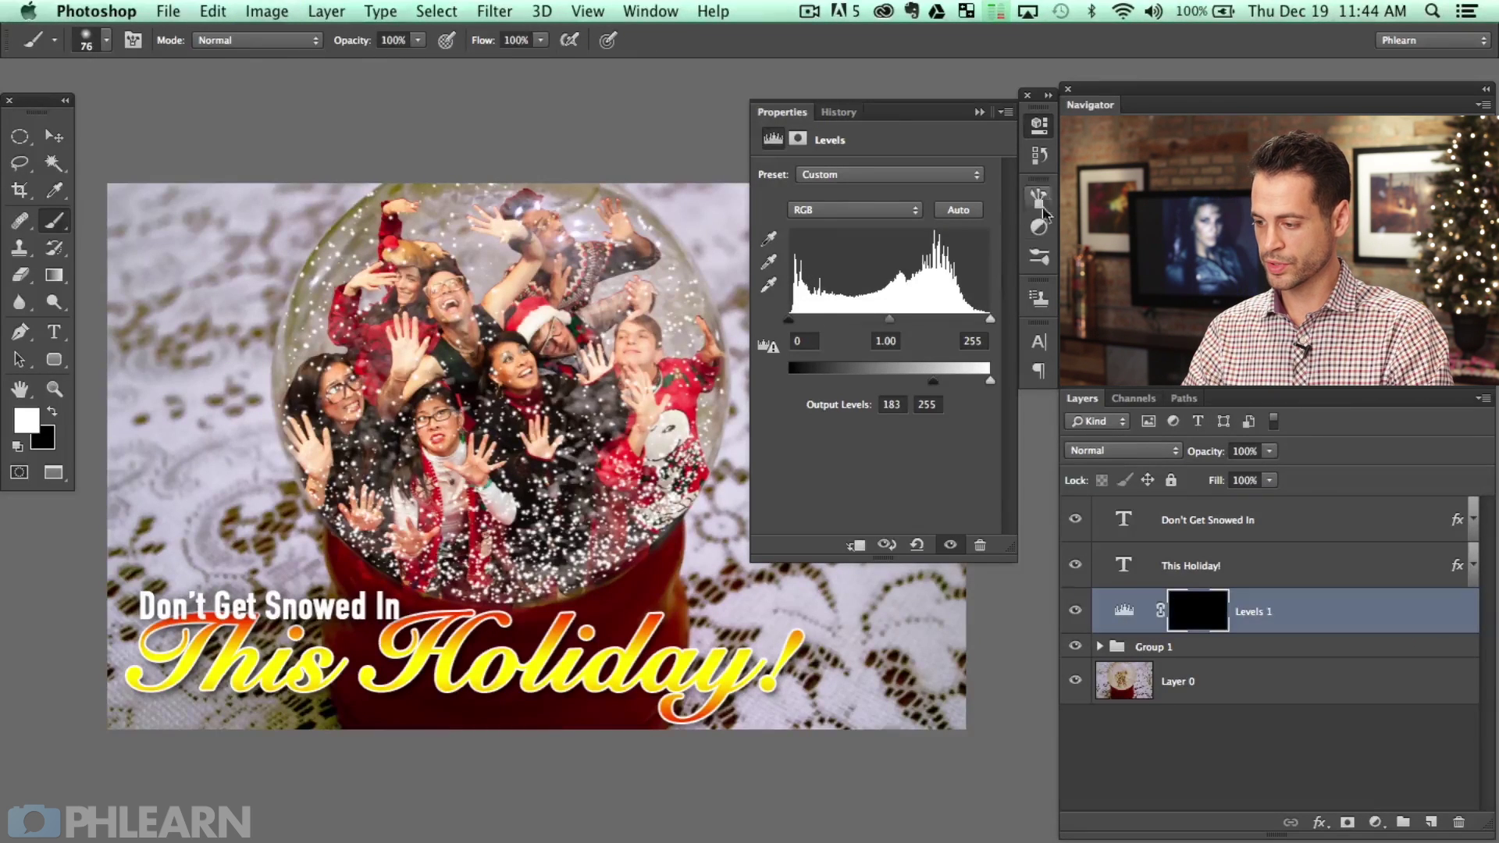
{"action": "left_click", "coordinate": [1038, 133]}
{"action": "right_click", "coordinate": [514, 264]}
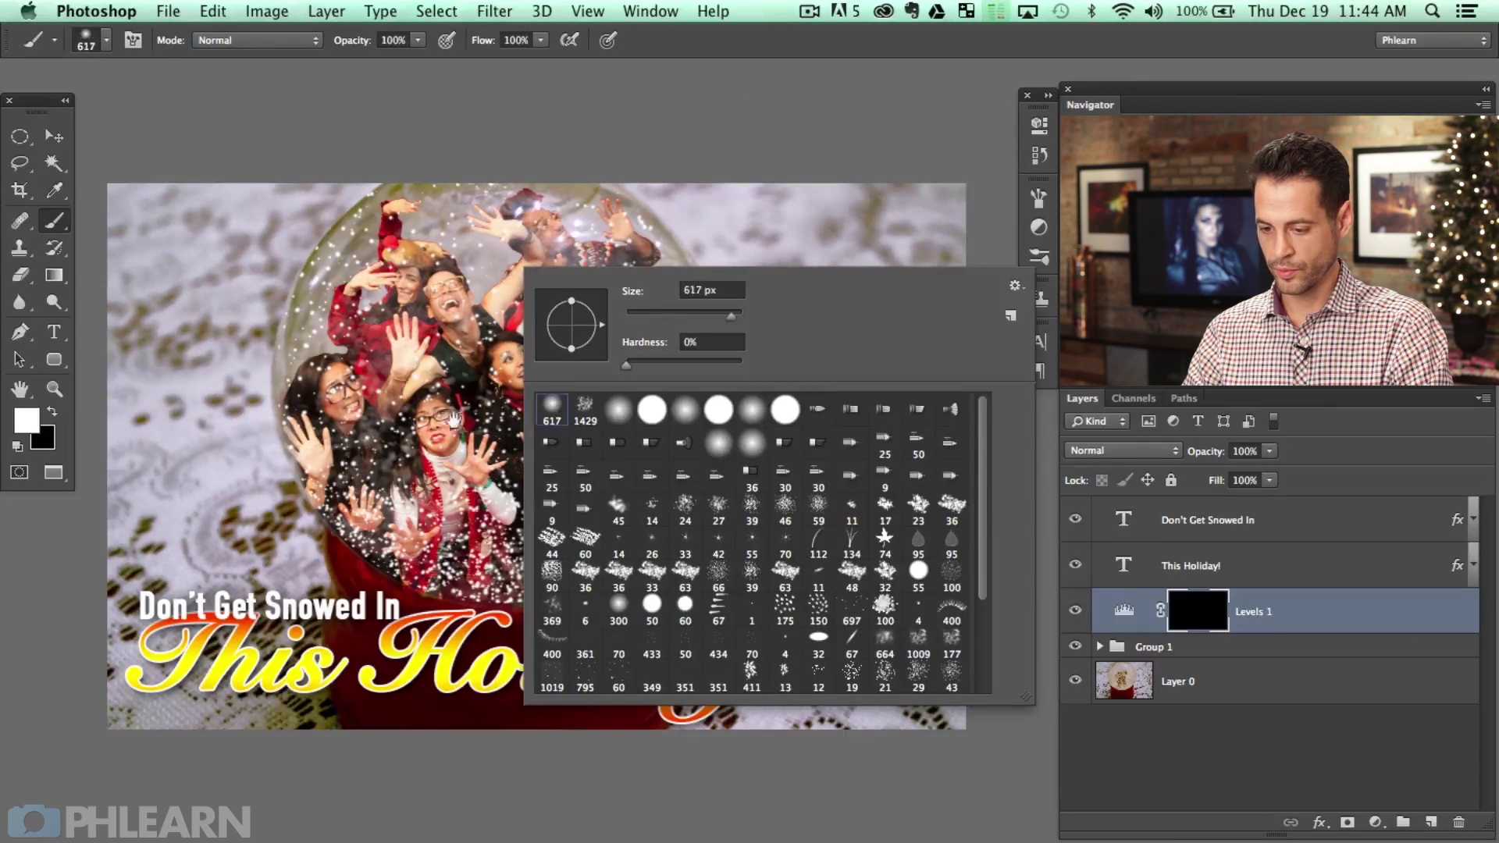
{"action": "key", "text": "Return"}
{"action": "left_click_drag", "start_coordinate": [552, 371], "coordinate": [594, 371]}
{"action": "key", "text": "shift+7"}
{"action": "mouse_move", "coordinate": [898, 196]}
{"action": "left_mouse_down"}
{"action": "mouse_move", "coordinate": [877, 234]}
{"action": "mouse_move", "coordinate": [854, 625]}
{"action": "mouse_move", "coordinate": [837, 265]}
{"action": "mouse_move", "coordinate": [861, 242]}
{"action": "mouse_move", "coordinate": [851, 164]}
{"action": "mouse_move", "coordinate": [863, 686]}
{"action": "mouse_move", "coordinate": [750, 812]}
{"action": "mouse_move", "coordinate": [756, 719]}
{"action": "left_mouse_up"}
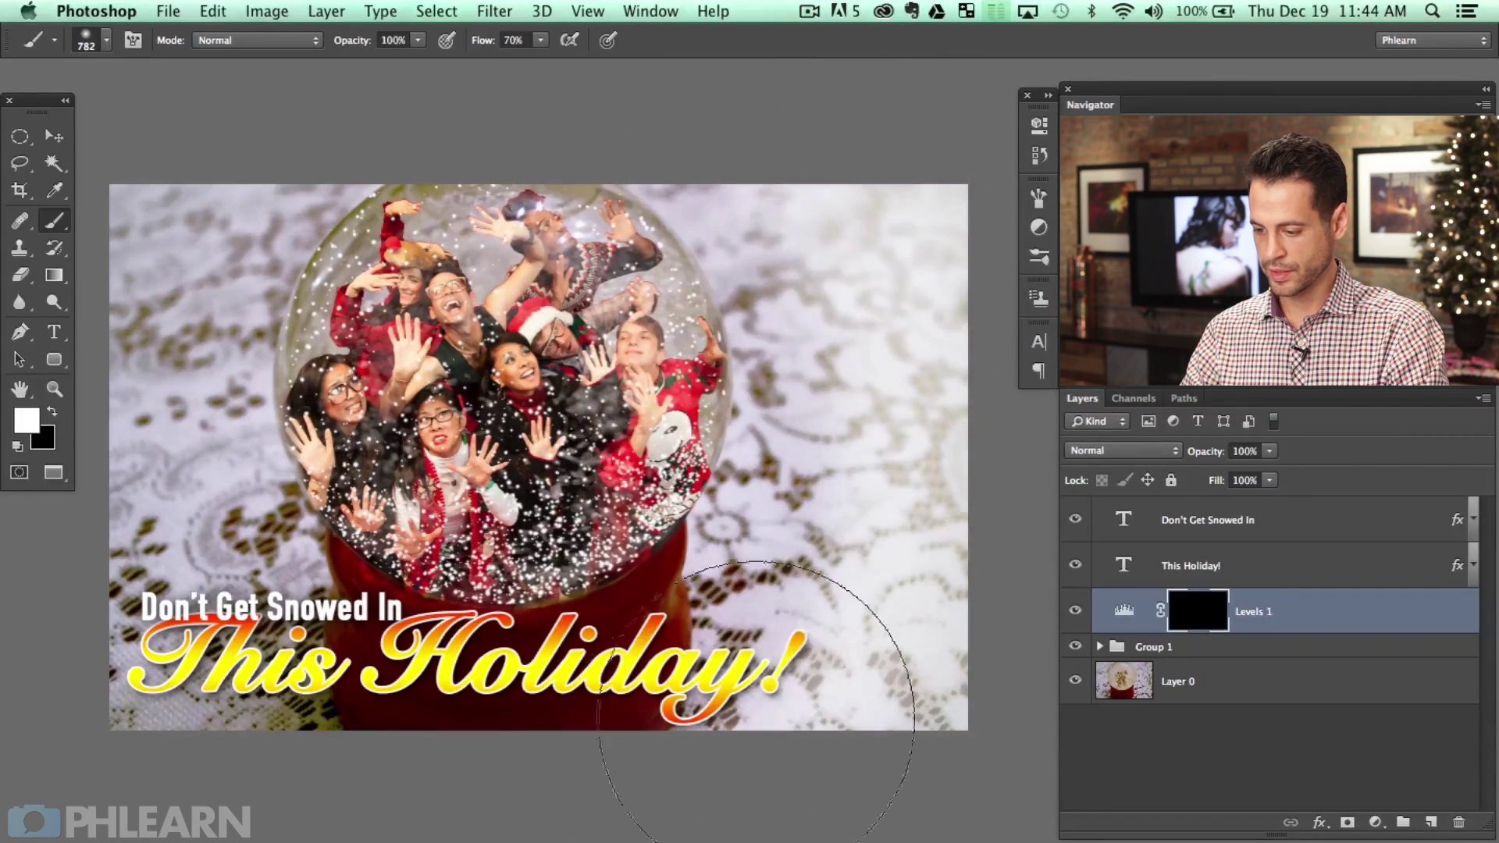
{"action": "mouse_move", "coordinate": [55, 141]}
{"action": "left_mouse_down"}
{"action": "mouse_move", "coordinate": [79, 203]}
{"action": "mouse_move", "coordinate": [55, 266]}
{"action": "mouse_move", "coordinate": [141, 389]}
{"action": "mouse_move", "coordinate": [157, 593]}
{"action": "mouse_move", "coordinate": [195, 140]}
{"action": "mouse_move", "coordinate": [203, 546]}
{"action": "left_mouse_up"}
{"action": "mouse_move", "coordinate": [781, 649]}
{"action": "left_mouse_down"}
{"action": "mouse_move", "coordinate": [854, 218]}
{"action": "mouse_move", "coordinate": [887, 200]}
{"action": "mouse_move", "coordinate": [837, 184]}
{"action": "mouse_move", "coordinate": [834, 205]}
{"action": "left_mouse_up"}
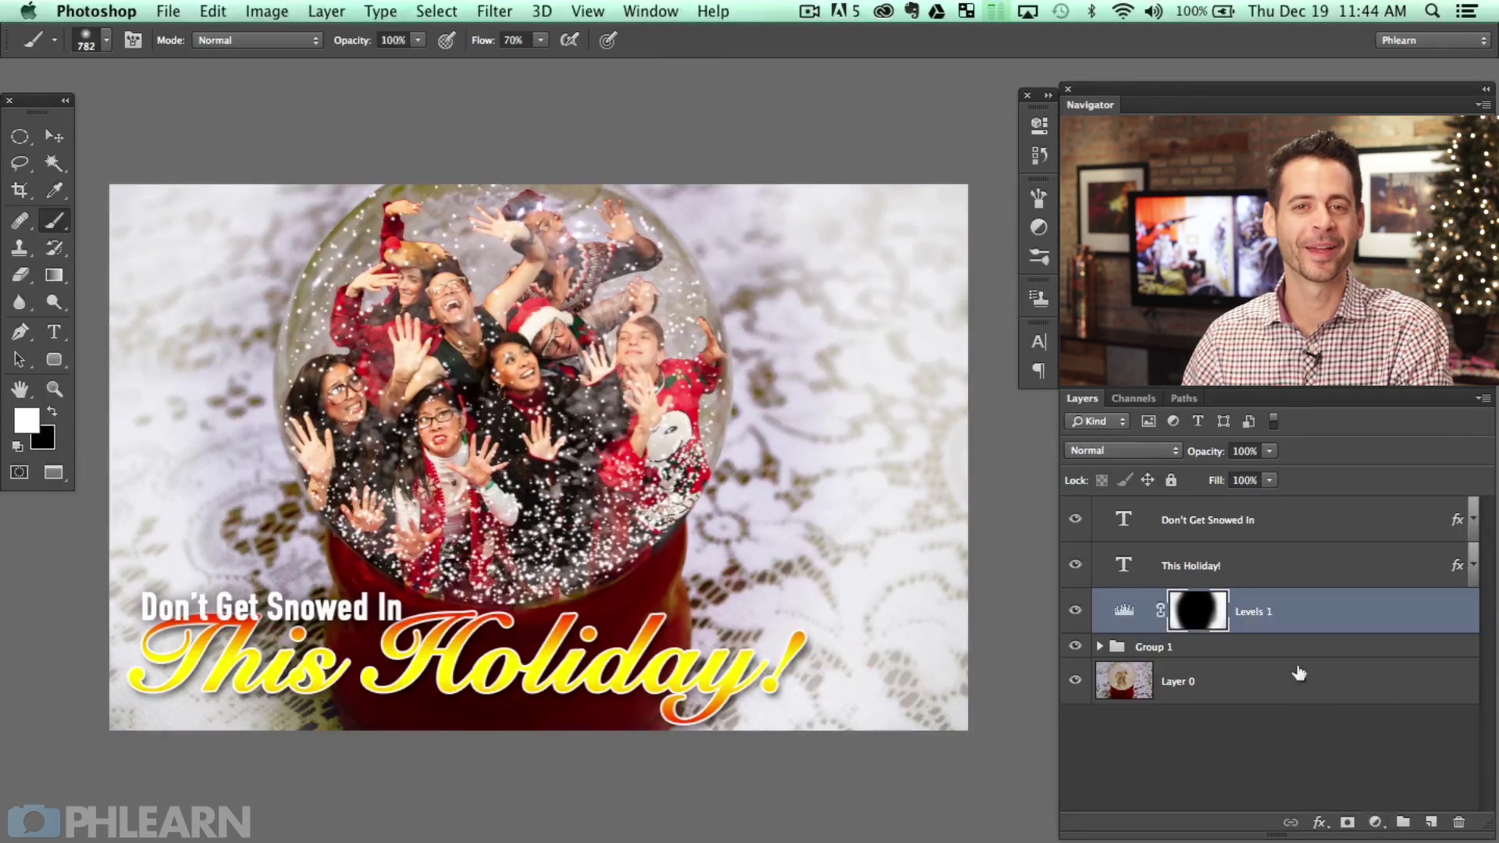
Add a Hue/Saturation adjustment above the Levels layer with saturation at -80 and invert its mask to black.
{"action": "left_click", "coordinate": [1375, 823]}
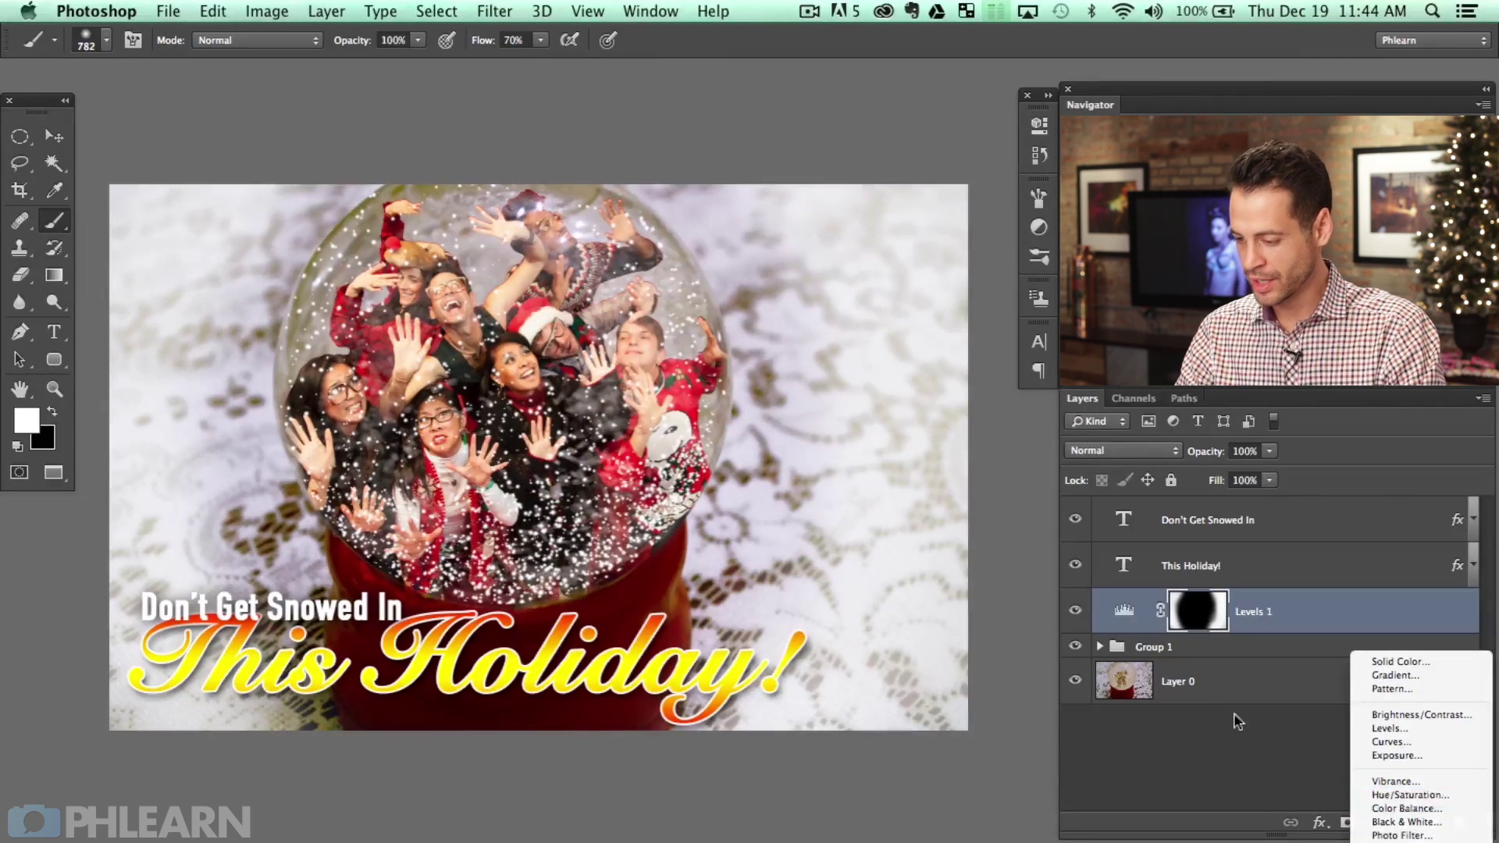
{"action": "left_click", "coordinate": [1265, 726]}
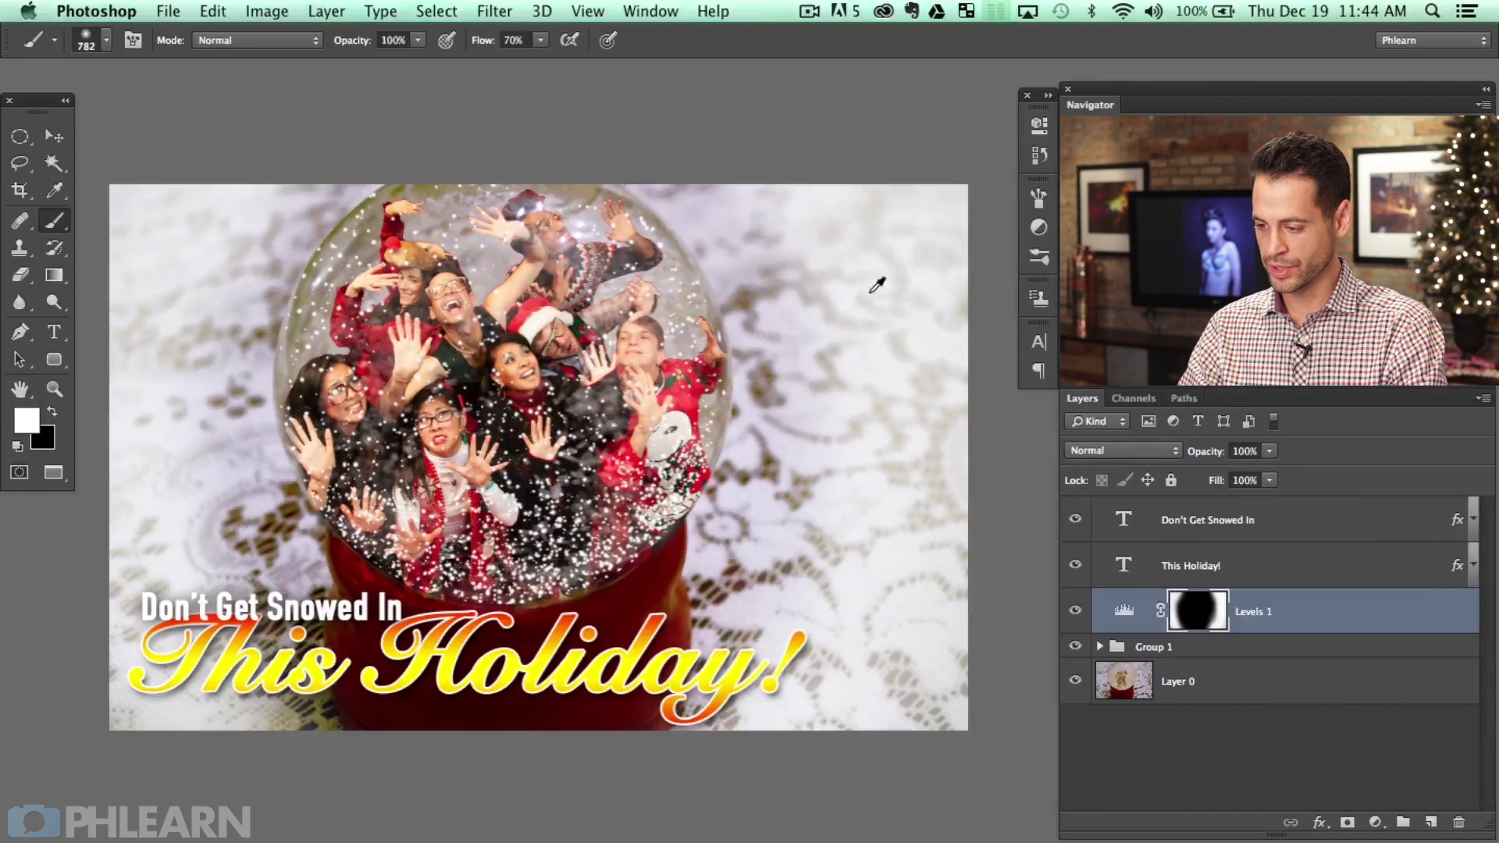
{"action": "left_click", "coordinate": [1375, 823]}
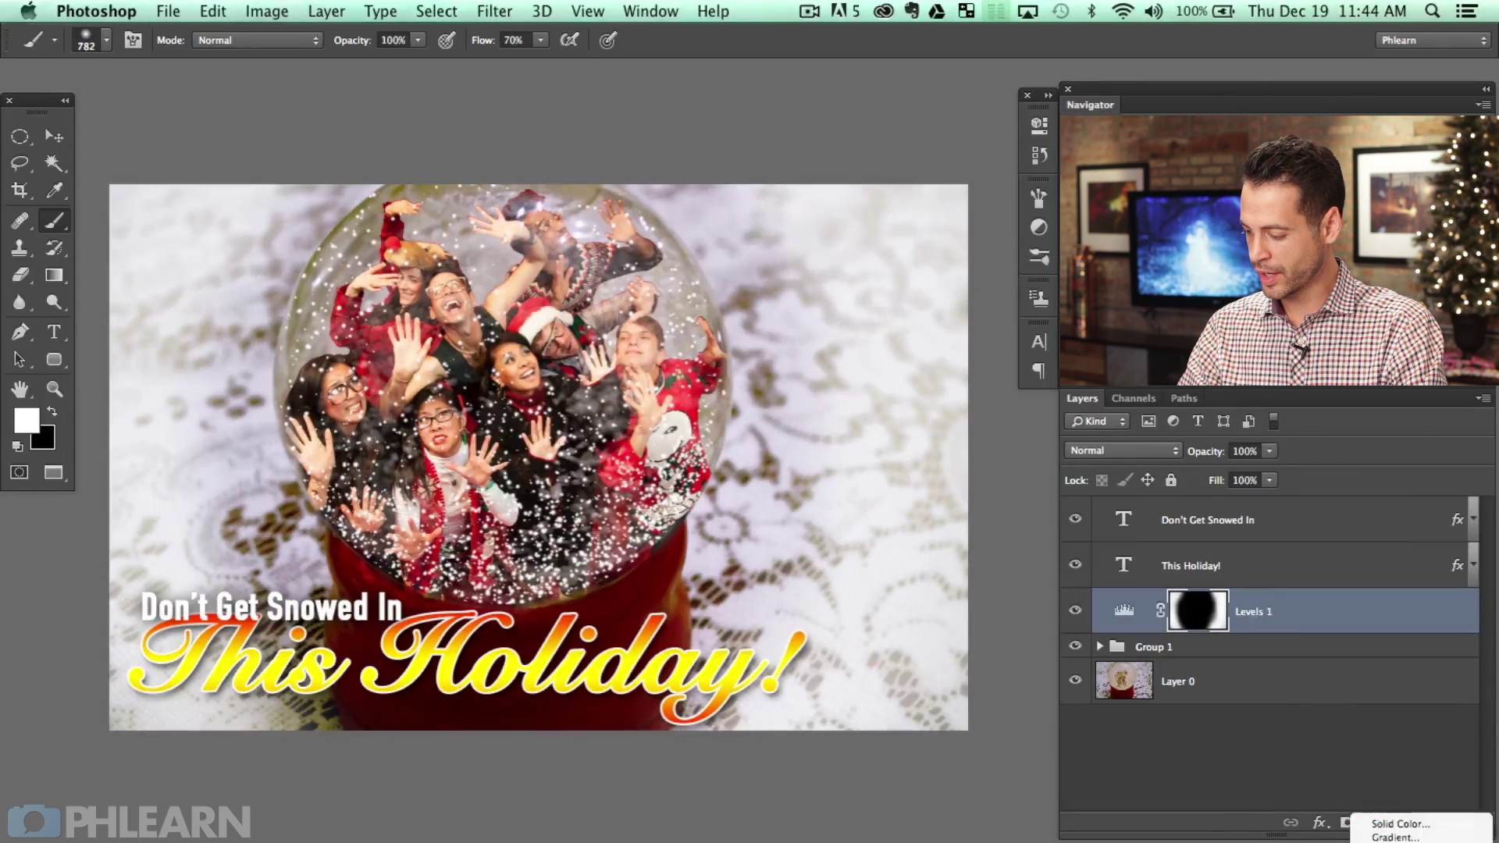
{"action": "left_click", "coordinate": [1396, 836]}
{"action": "left_click_drag", "start_coordinate": [876, 287], "coordinate": [789, 294]}
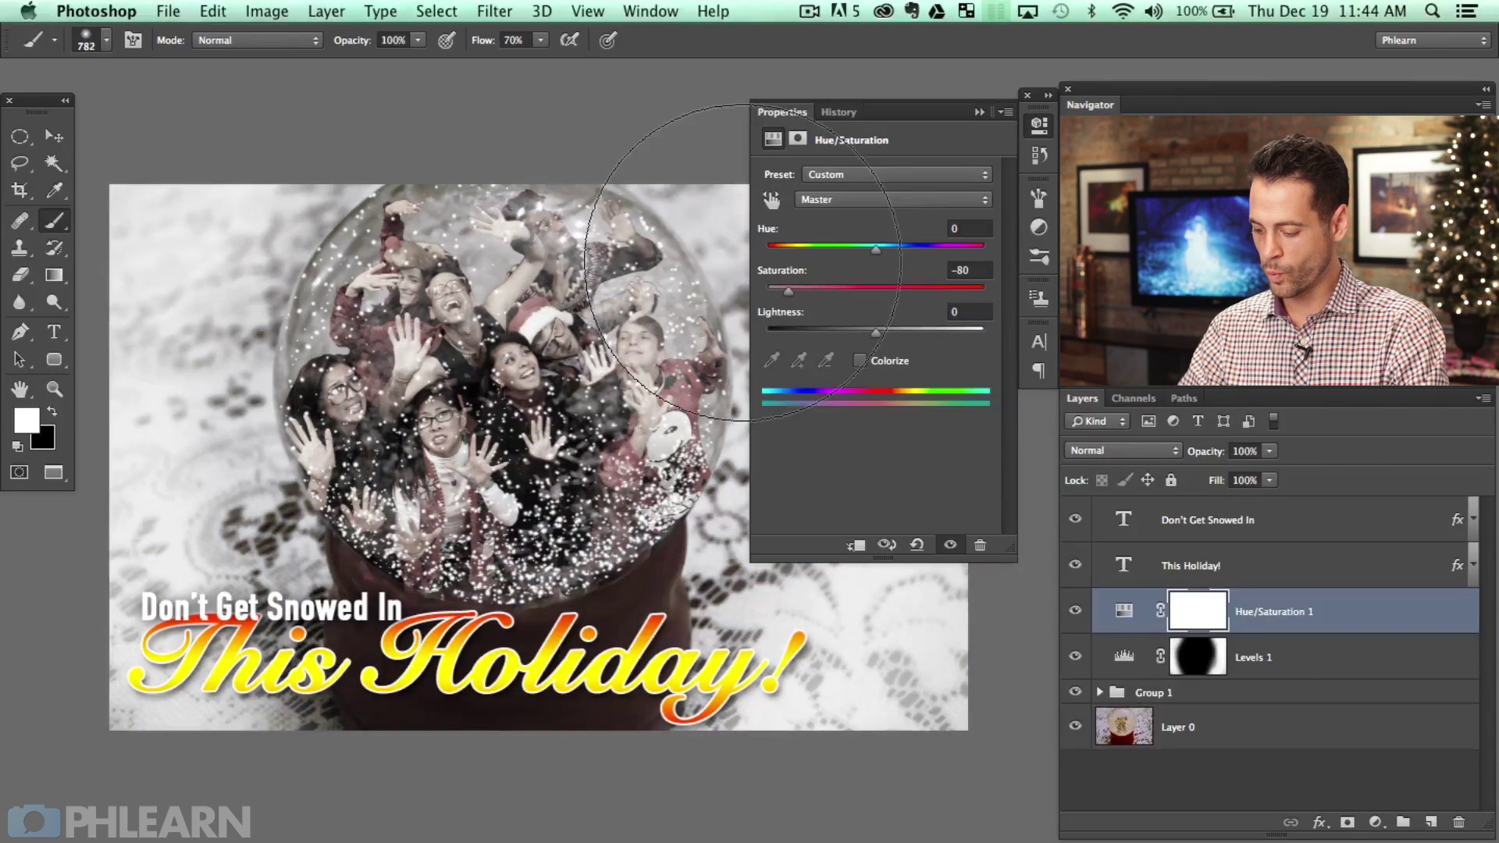
{"action": "key", "text": "super+i"}
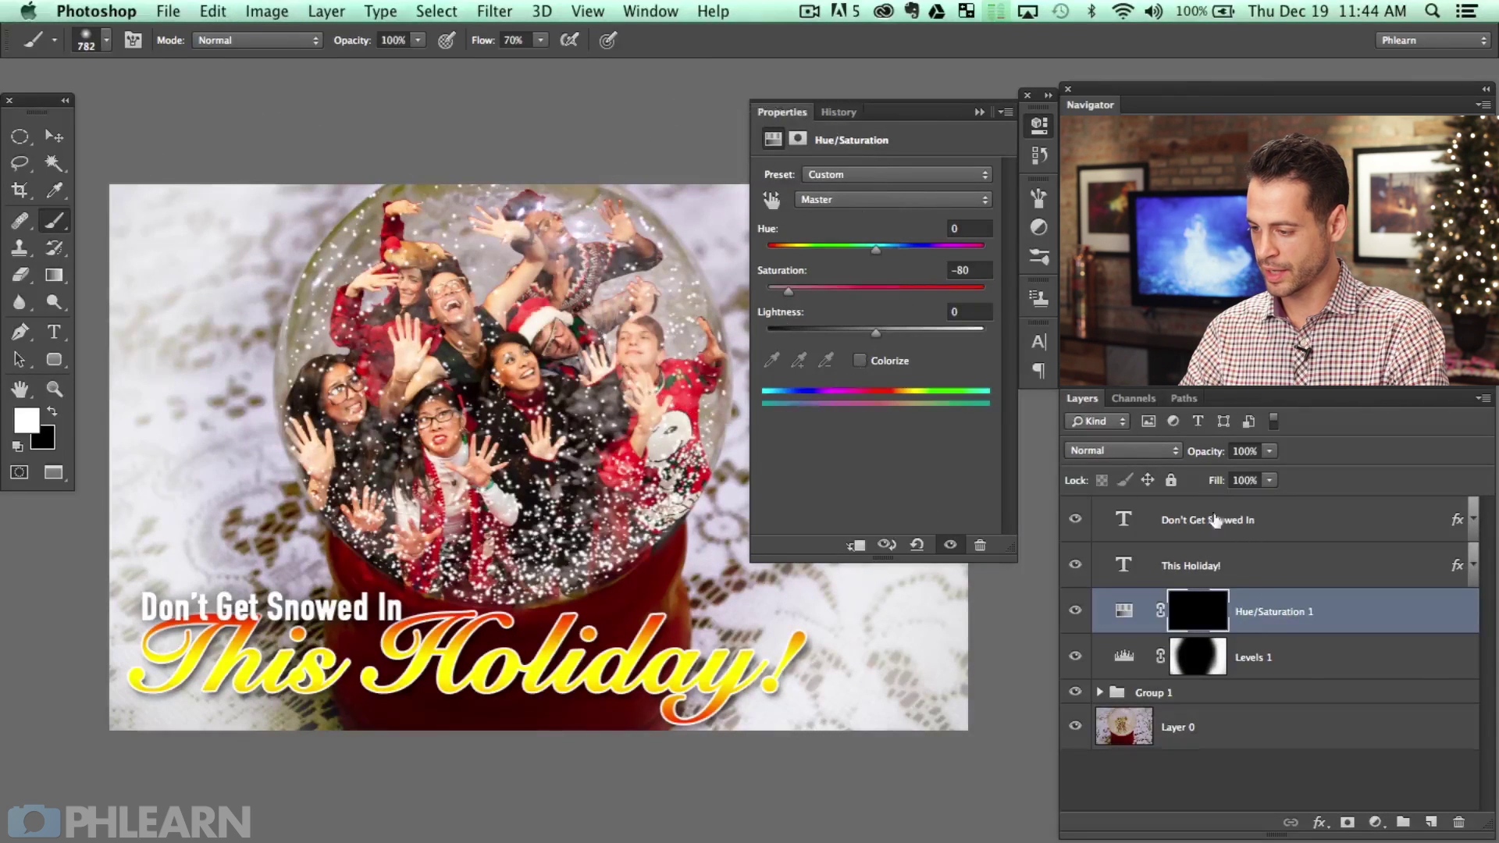
Paint white on the Hue/Saturation mask on both sides of the globe with a 374 px brush at 80% flow to desaturate the background.
{"action": "left_click", "coordinate": [1040, 125]}
{"action": "mouse_move", "coordinate": [815, 402]}
{"action": "left_mouse_down"}
{"action": "mouse_move", "coordinate": [760, 304]}
{"action": "mouse_move", "coordinate": [820, 258]}
{"action": "mouse_move", "coordinate": [830, 345]}
{"action": "mouse_move", "coordinate": [757, 238]}
{"action": "mouse_move", "coordinate": [786, 468]}
{"action": "mouse_move", "coordinate": [736, 559]}
{"action": "mouse_move", "coordinate": [791, 551]}
{"action": "left_mouse_up"}
{"action": "key", "text": "shift+6"}
{"action": "key", "text": "shift+8"}
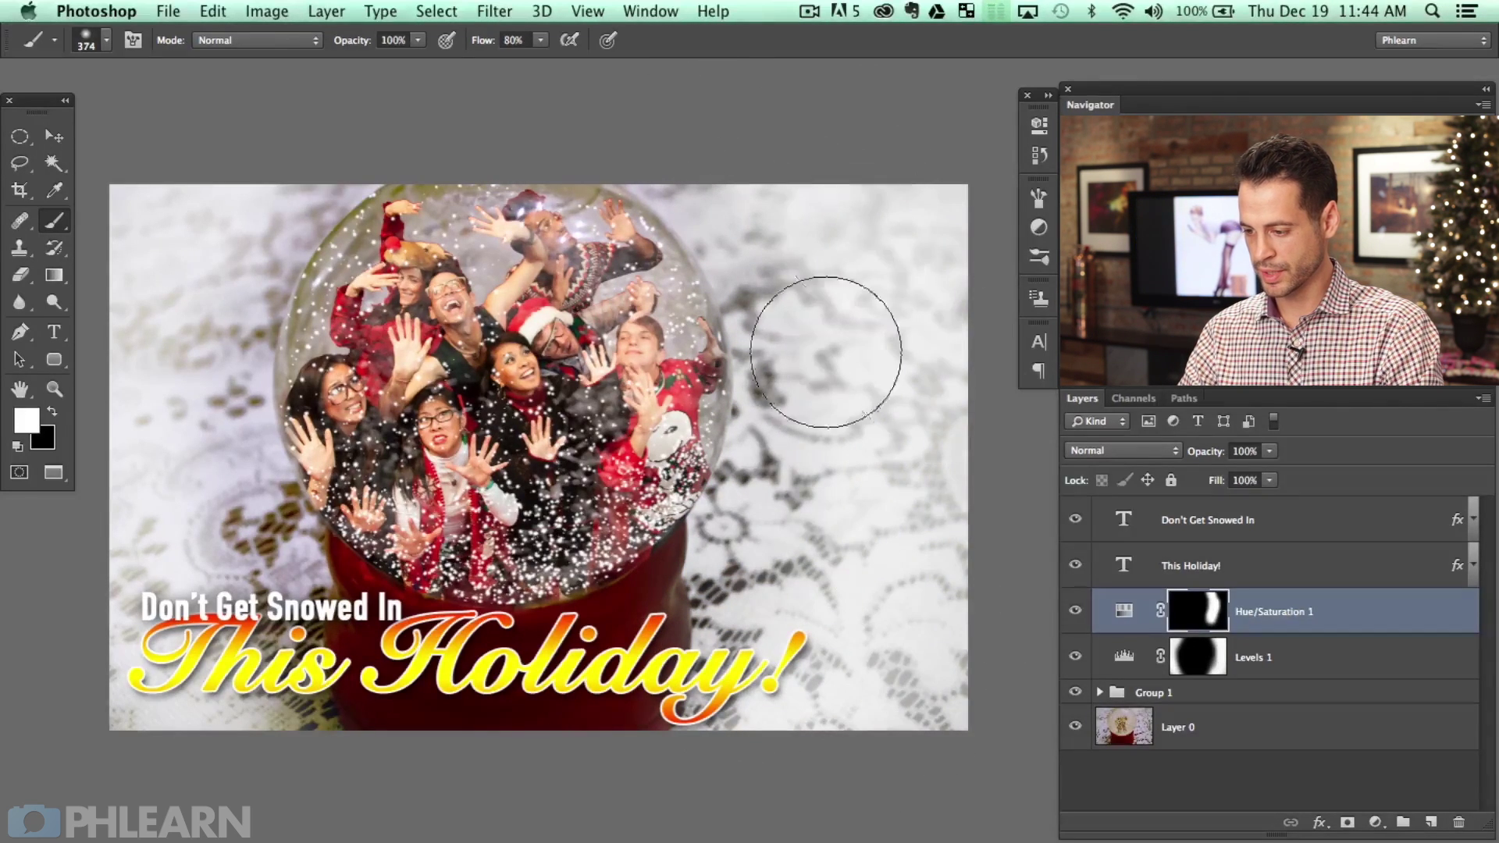
{"action": "mouse_move", "coordinate": [241, 335]}
{"action": "left_mouse_down"}
{"action": "mouse_move", "coordinate": [354, 159]}
{"action": "mouse_move", "coordinate": [242, 269]}
{"action": "mouse_move", "coordinate": [204, 490]}
{"action": "mouse_move", "coordinate": [264, 576]}
{"action": "mouse_move", "coordinate": [246, 485]}
{"action": "mouse_move", "coordinate": [221, 527]}
{"action": "mouse_move", "coordinate": [172, 762]}
{"action": "mouse_move", "coordinate": [141, 306]}
{"action": "mouse_move", "coordinate": [96, 563]}
{"action": "left_mouse_up"}
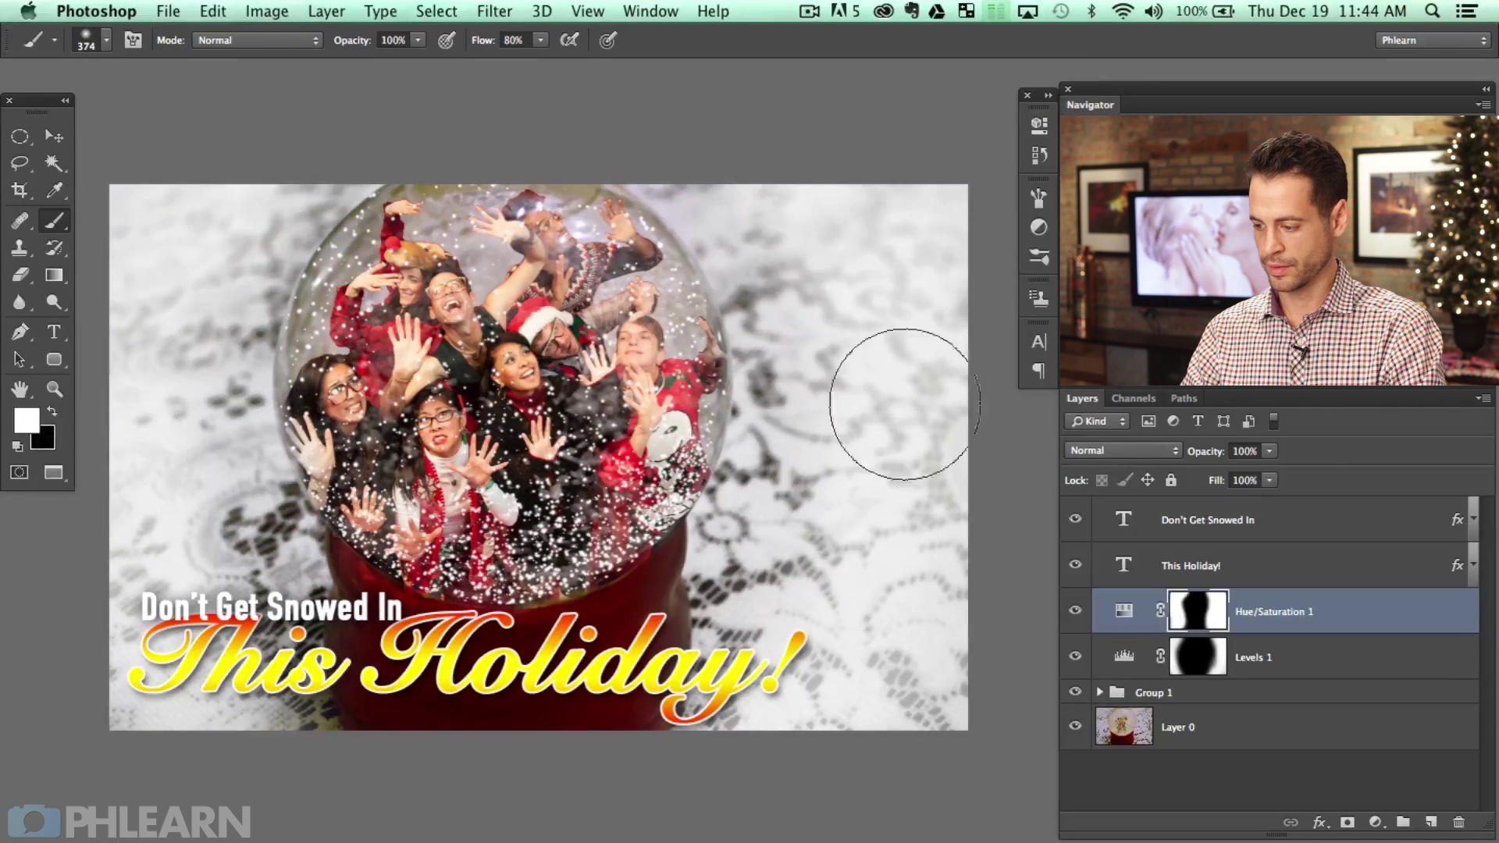
Soften the background lightening around the globe by painting black on the Levels mask with a 556 px brush at 20% flow.
{"action": "left_click", "coordinate": [1075, 658]}
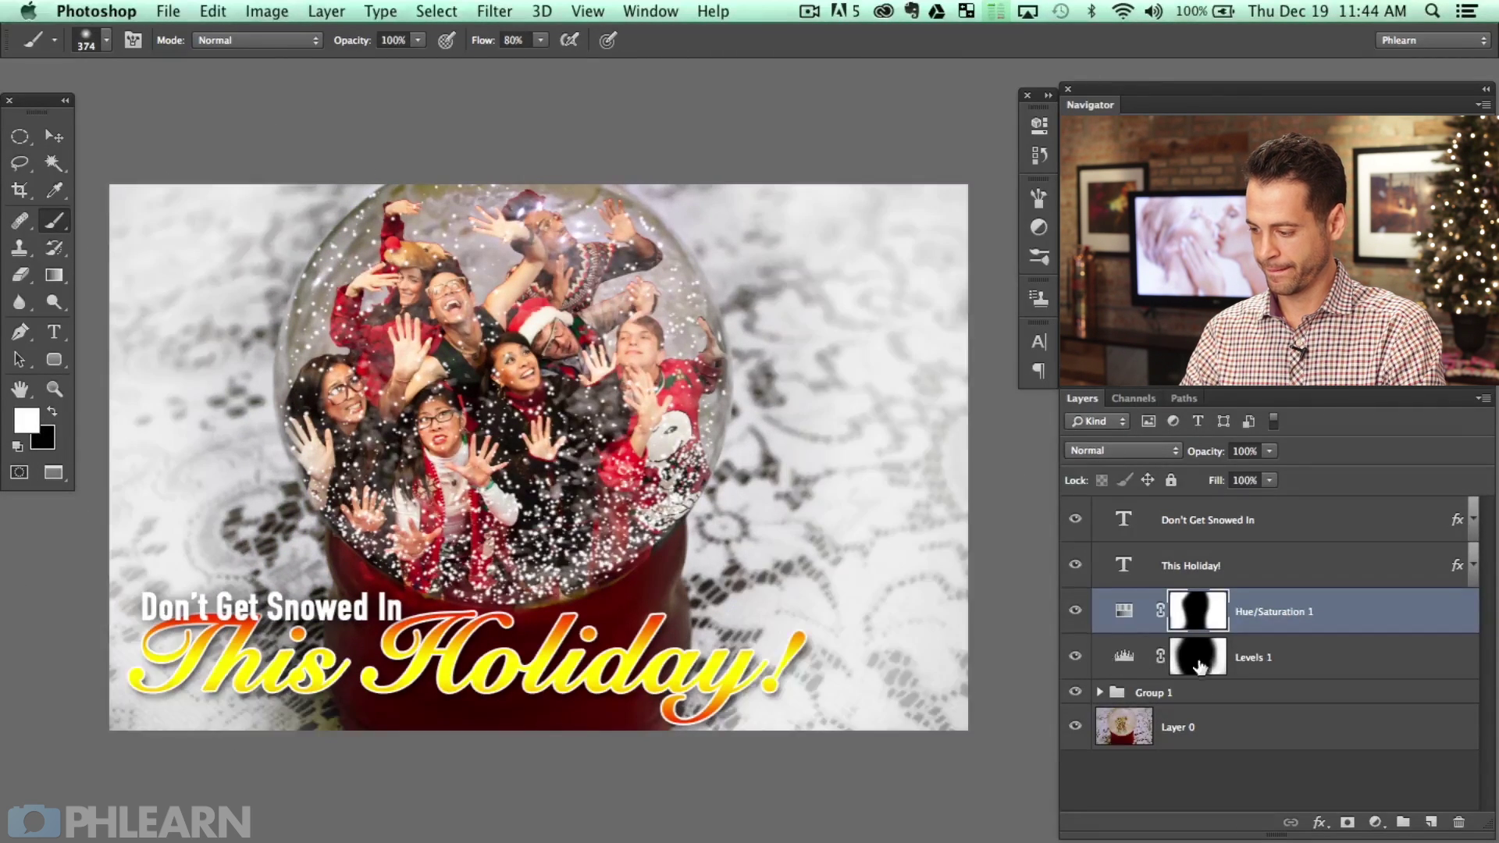
{"action": "left_click", "coordinate": [1197, 656]}
{"action": "key", "text": "x"}
{"action": "key", "text": "shift+2"}
{"action": "mouse_move", "coordinate": [687, 335]}
{"action": "left_mouse_down"}
{"action": "mouse_move", "coordinate": [786, 342]}
{"action": "mouse_move", "coordinate": [719, 469]}
{"action": "mouse_move", "coordinate": [870, 619]}
{"action": "mouse_move", "coordinate": [820, 385]}
{"action": "mouse_move", "coordinate": [864, 227]}
{"action": "mouse_move", "coordinate": [312, 266]}
{"action": "mouse_move", "coordinate": [180, 360]}
{"action": "mouse_move", "coordinate": [287, 512]}
{"action": "left_mouse_up"}
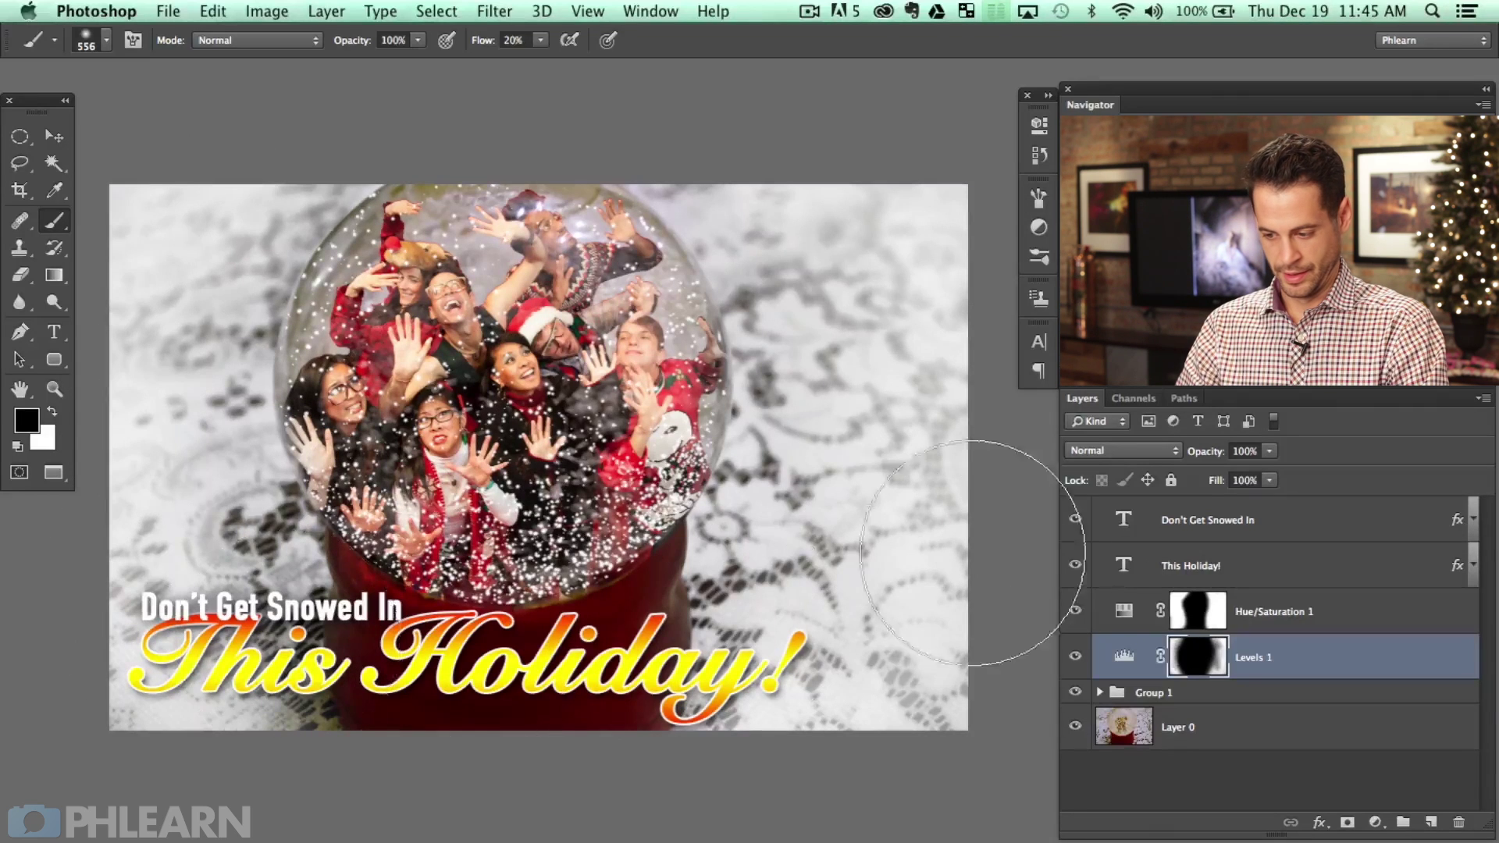
{"action": "double_click", "coordinate": [1252, 574]}
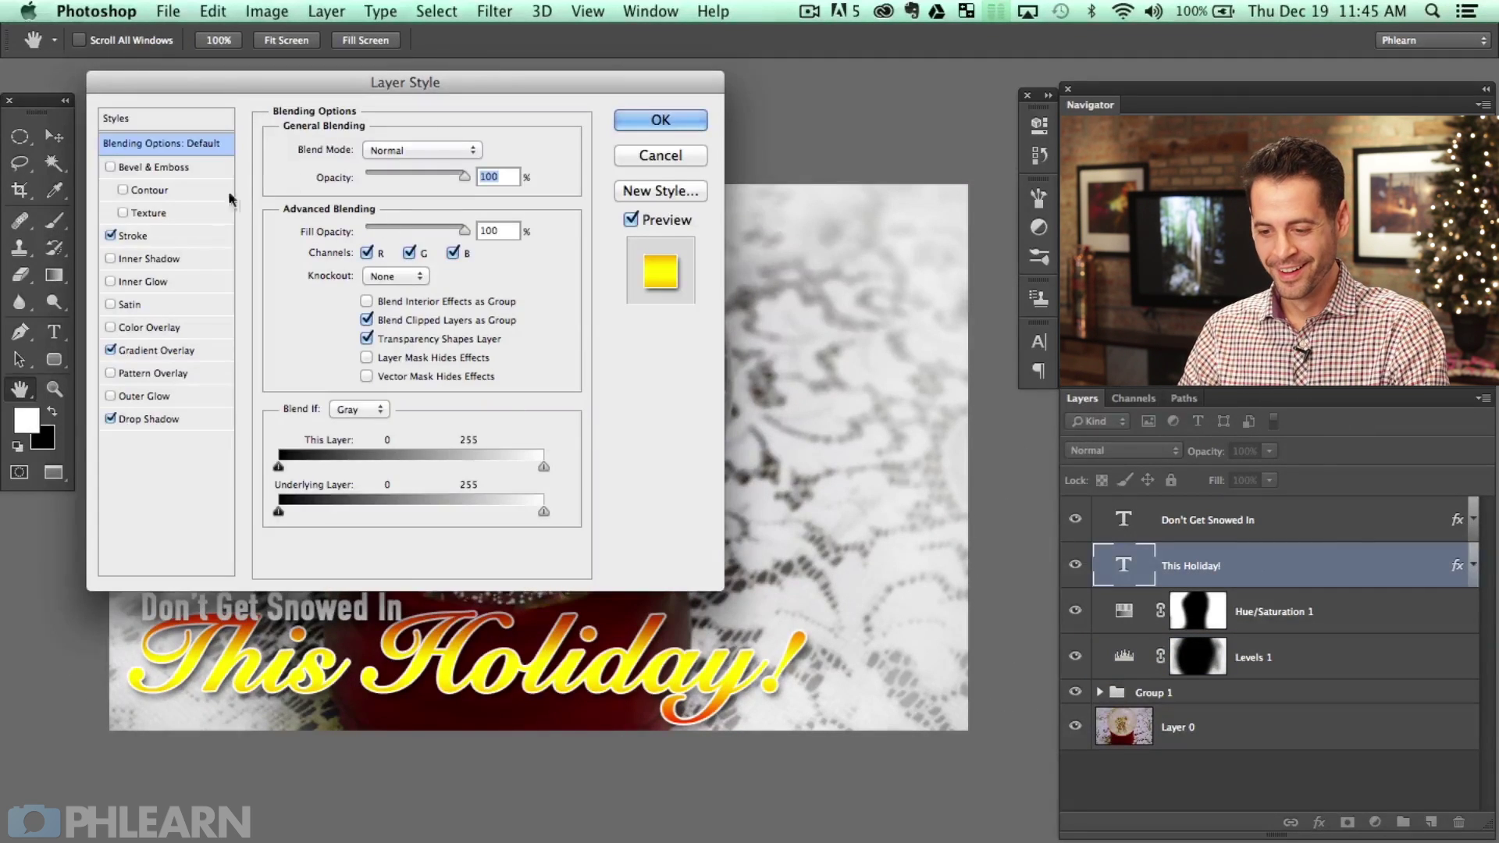
{"action": "left_click", "coordinate": [164, 418]}
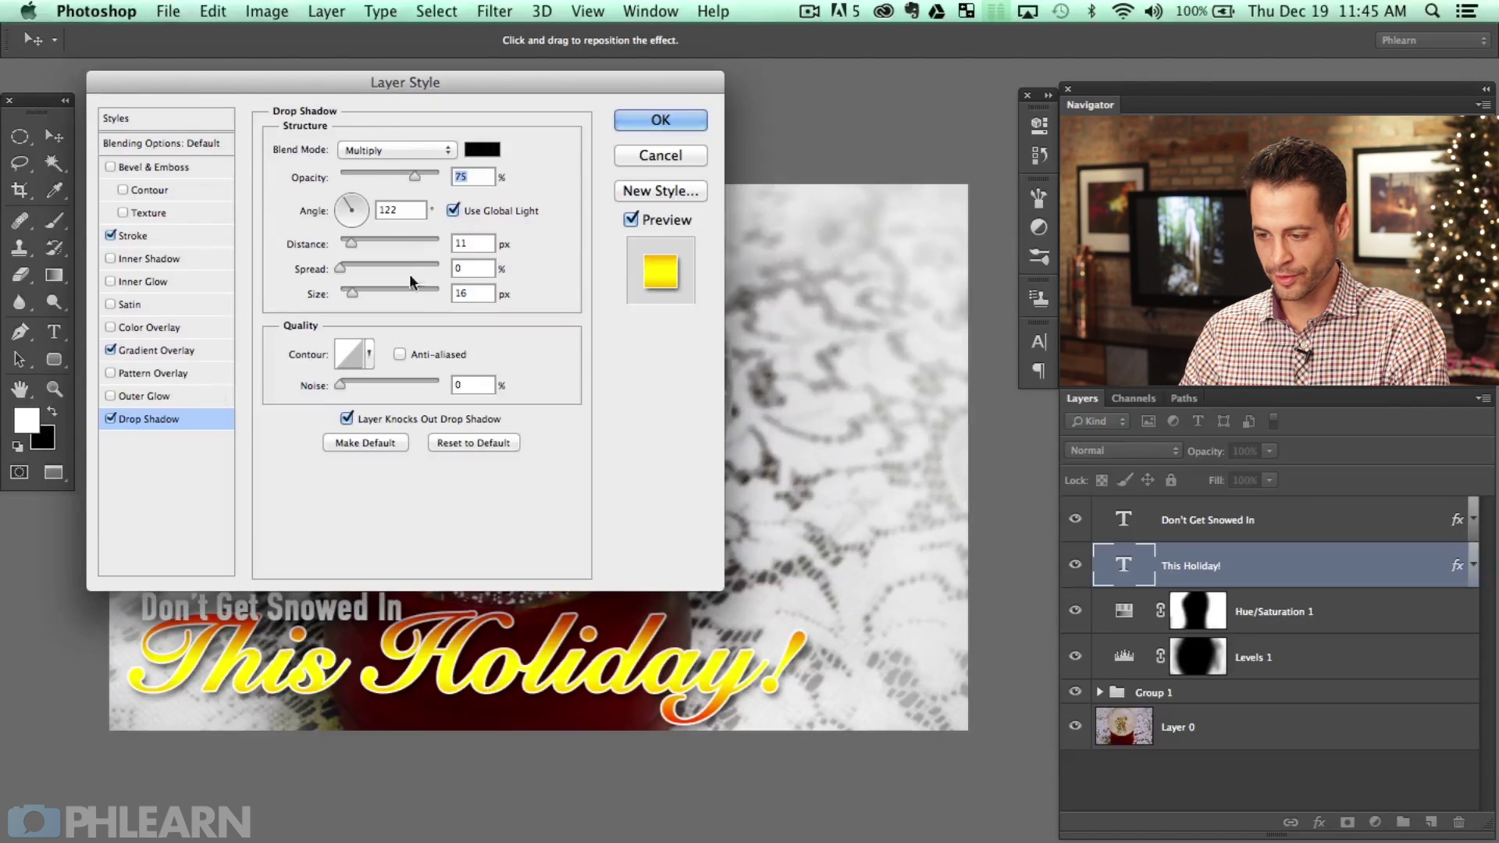
{"action": "left_click_drag", "start_coordinate": [425, 178], "coordinate": [449, 178]}
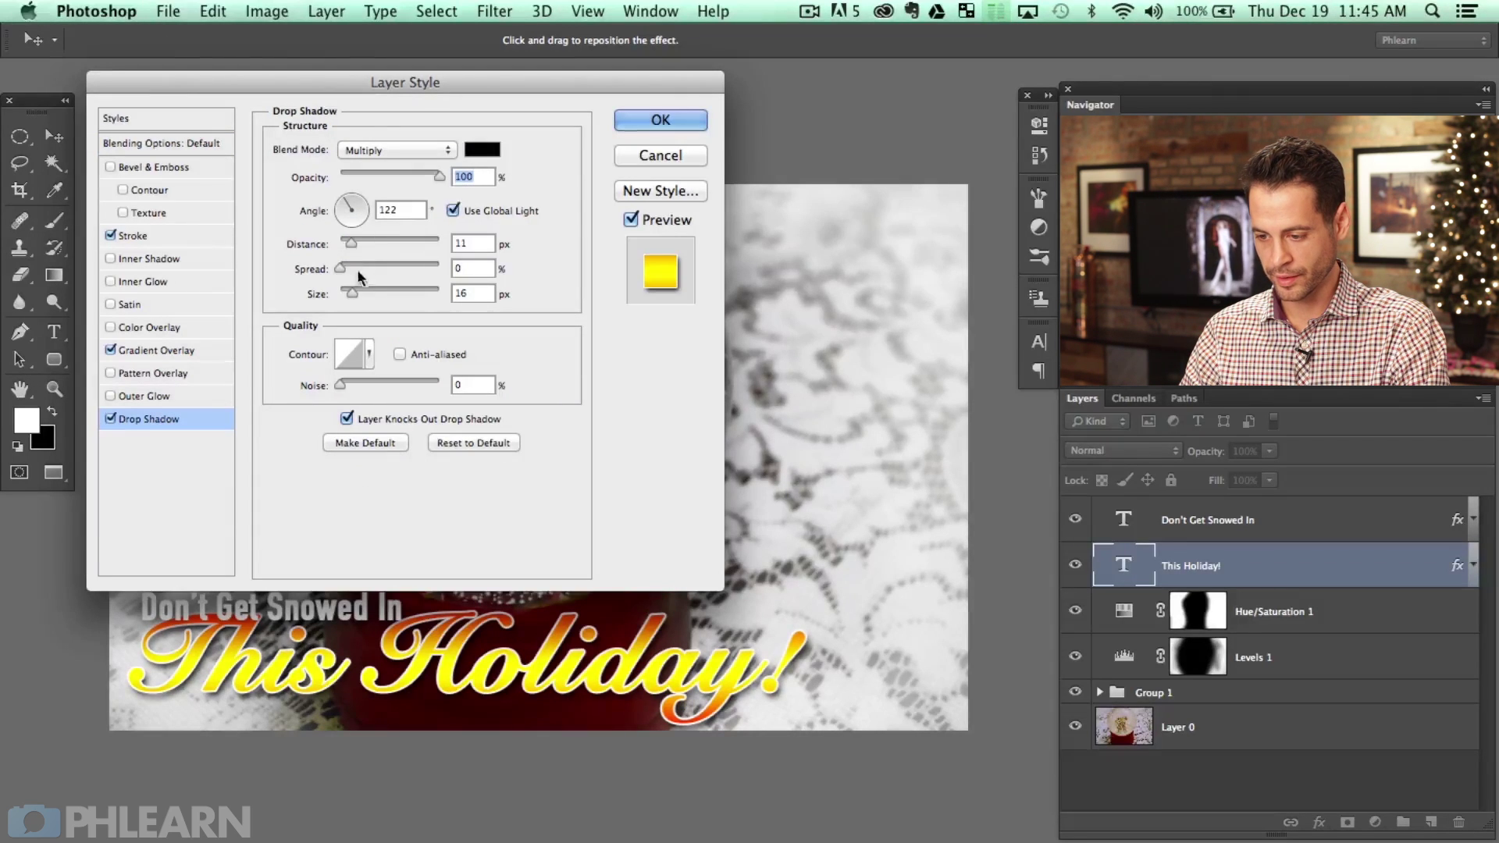
{"action": "left_click_drag", "start_coordinate": [344, 268], "coordinate": [363, 269]}
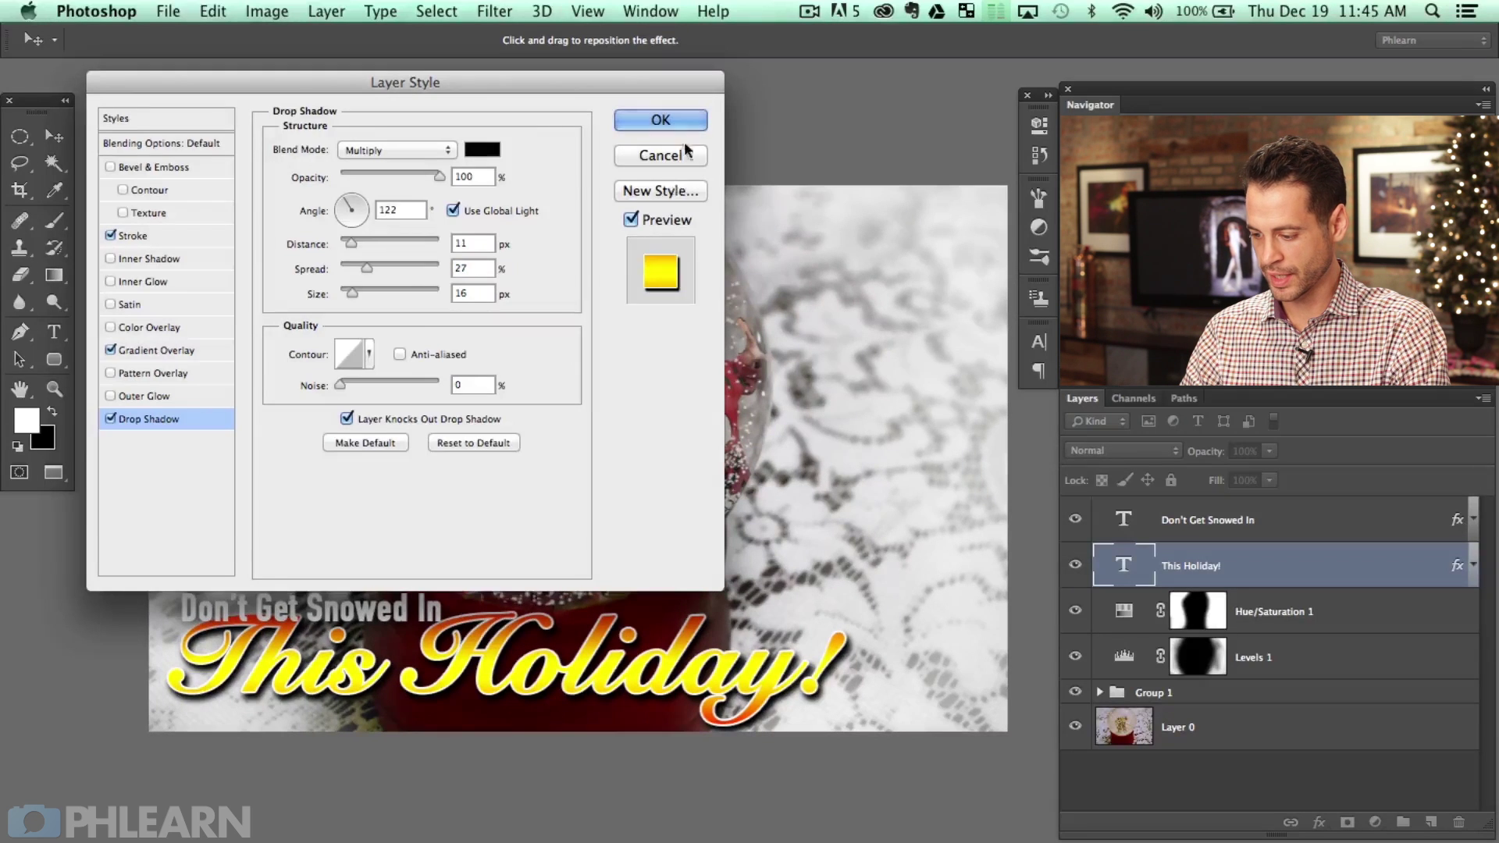
{"action": "left_click", "coordinate": [660, 121]}
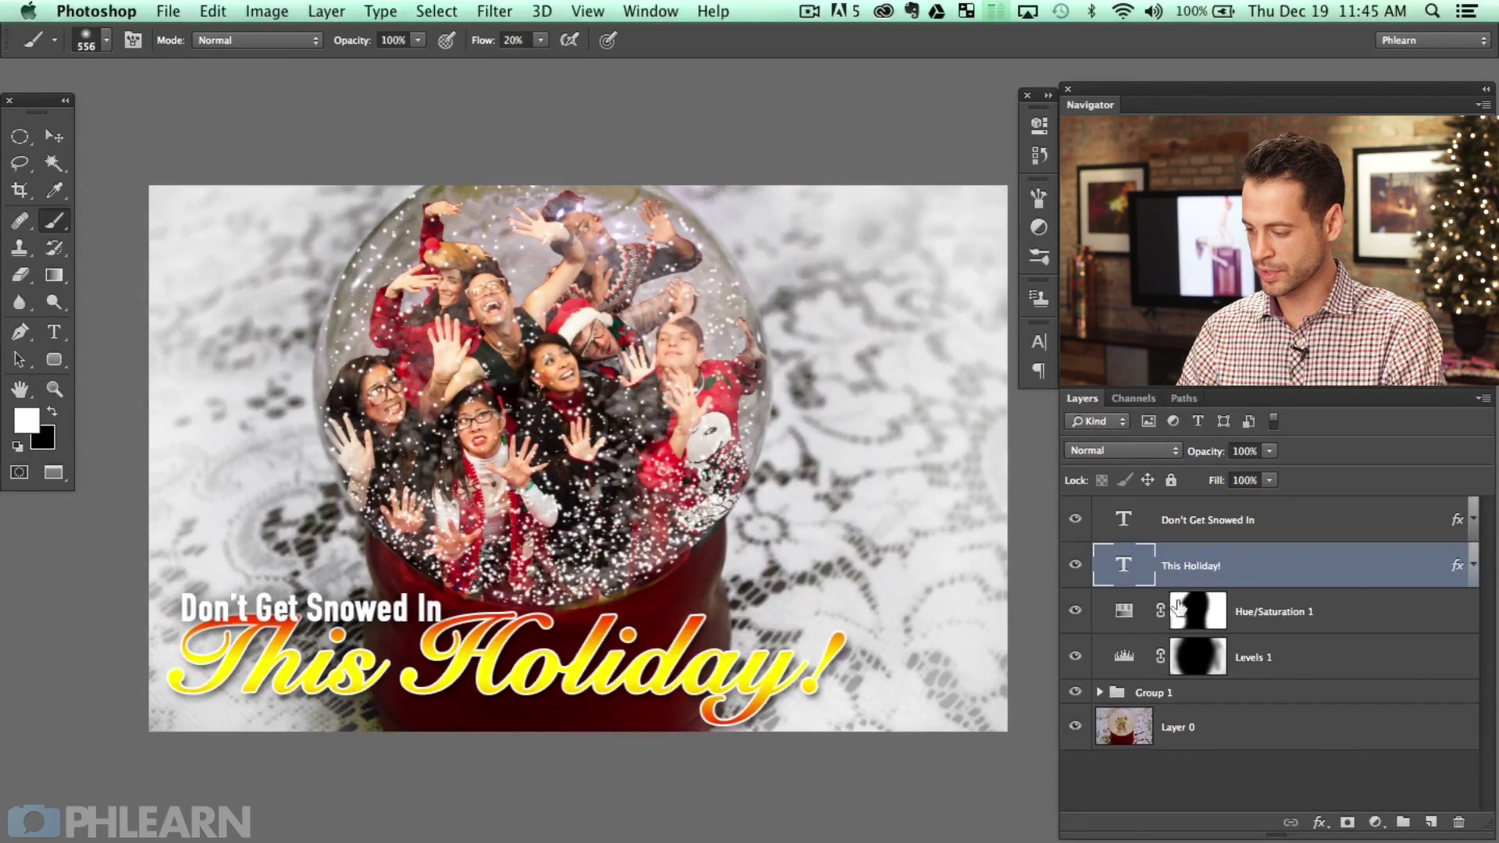
Strengthen the drop shadow of the "This Holiday!" text to 100% opacity and 23% spread.
{"action": "double_click", "coordinate": [1257, 575]}
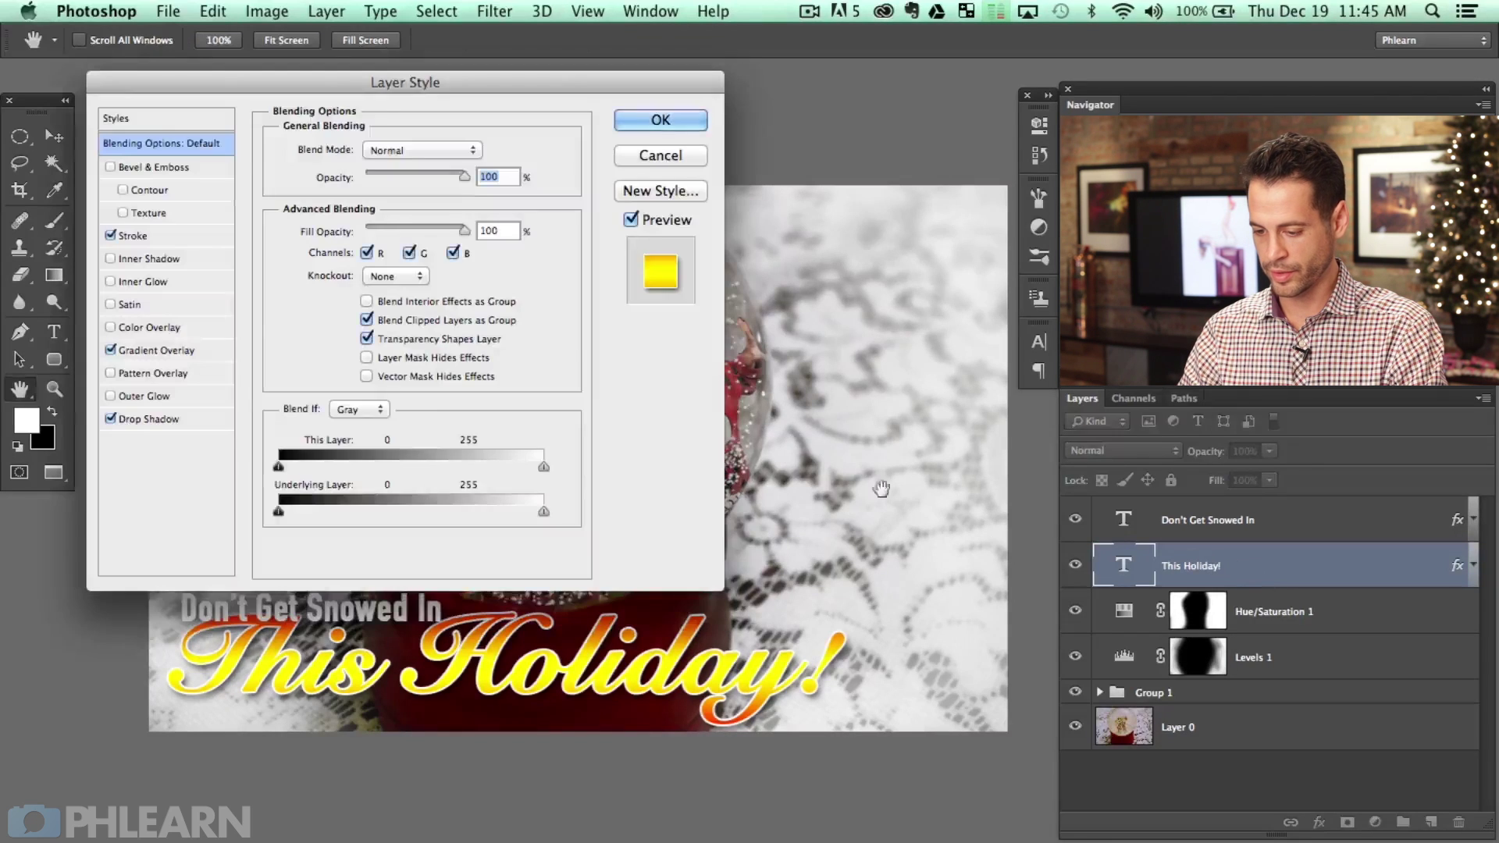
{"action": "left_click", "coordinate": [173, 419]}
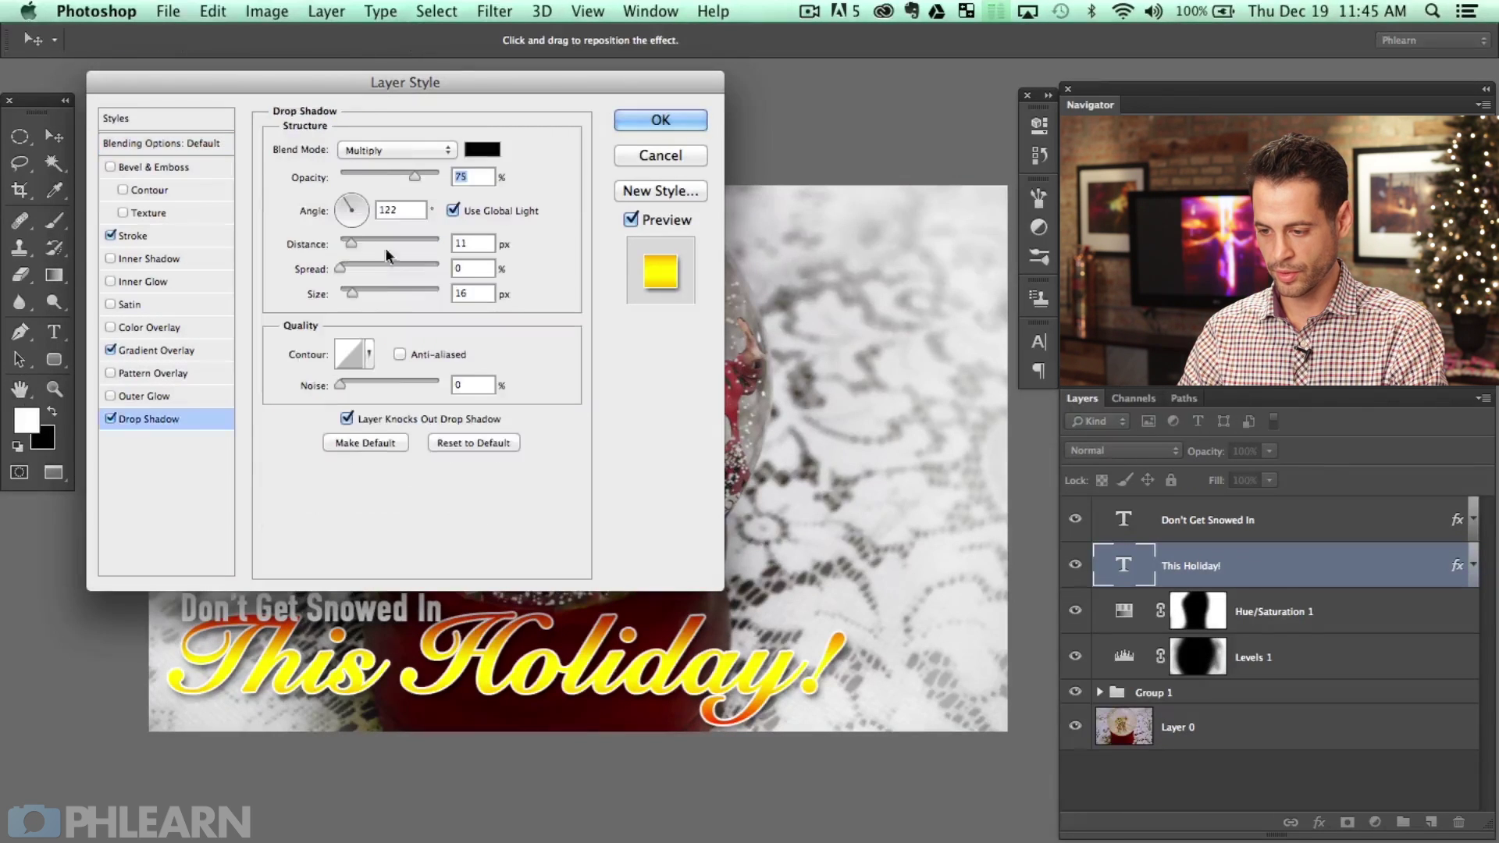
{"action": "left_click_drag", "start_coordinate": [346, 266], "coordinate": [356, 271]}
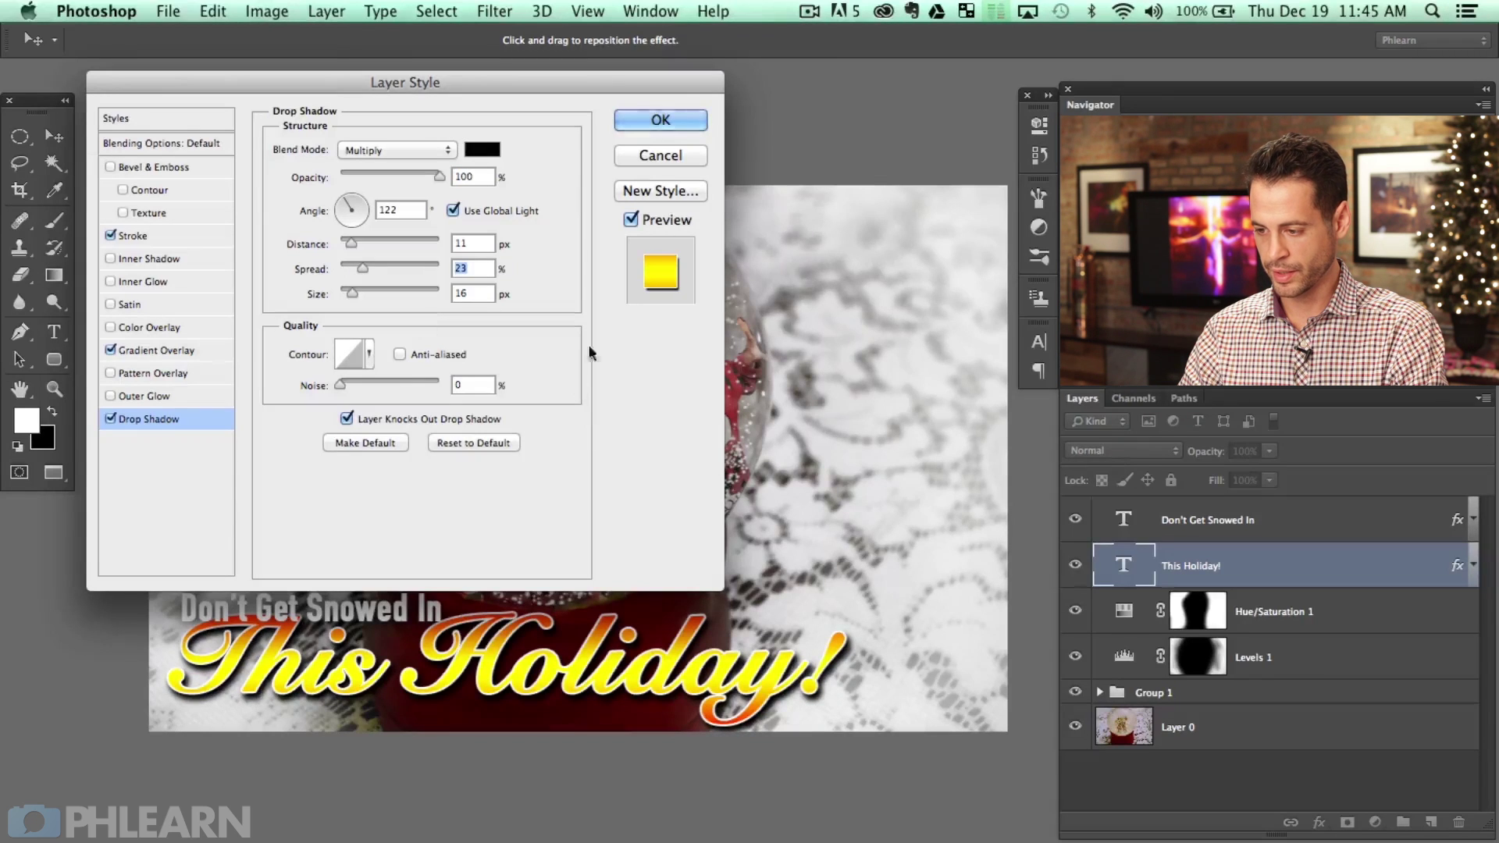
{"action": "left_click", "coordinate": [648, 122]}
Tighten the drop shadow of the "Don't Get Snowed In" text to 15% spread and 18 px size.
{"action": "left_click", "coordinate": [1279, 516]}
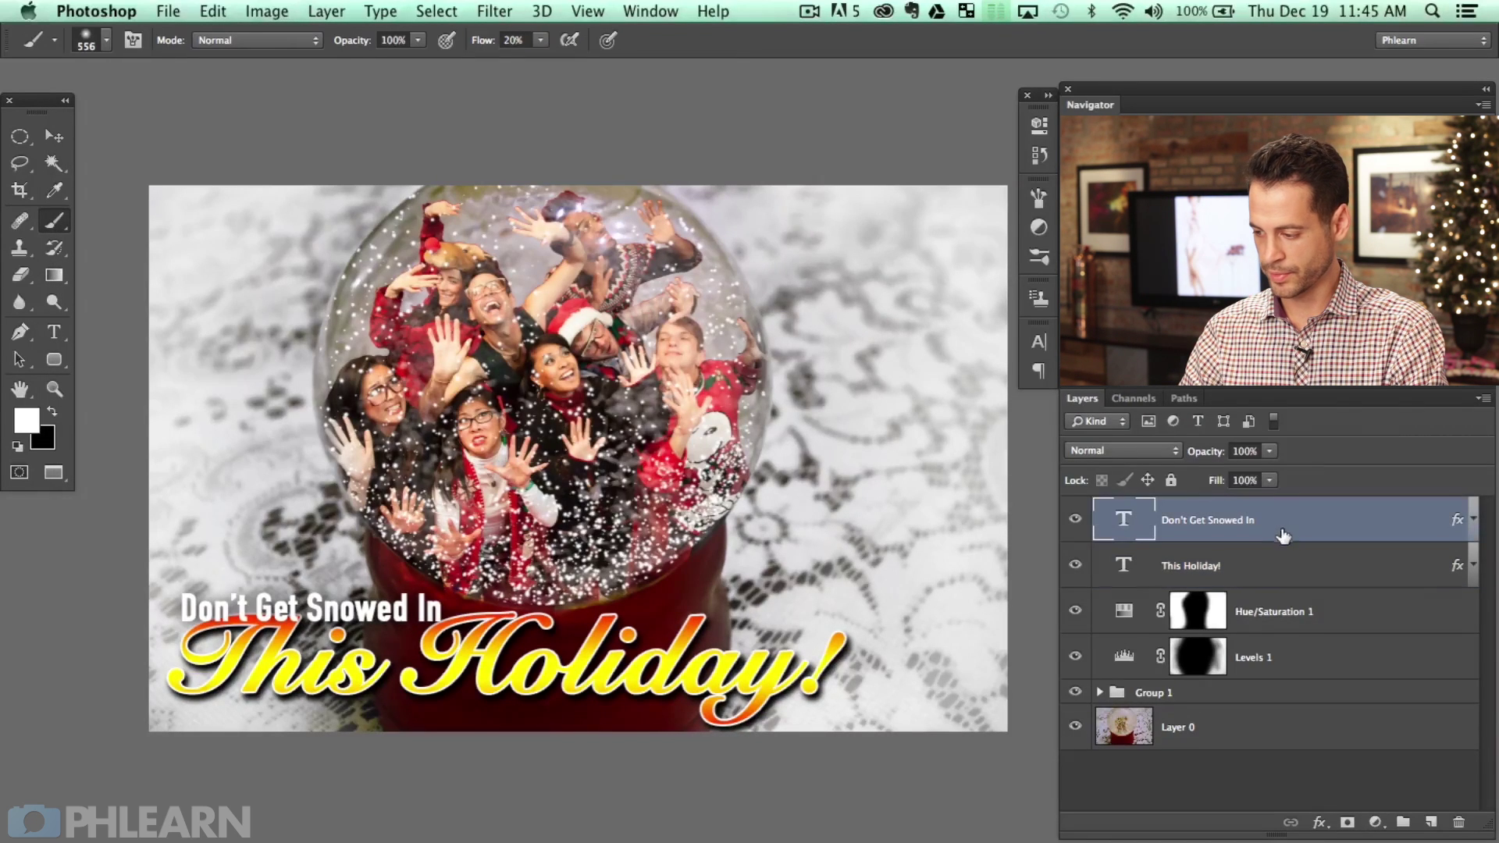
{"action": "double_click", "coordinate": [1295, 525]}
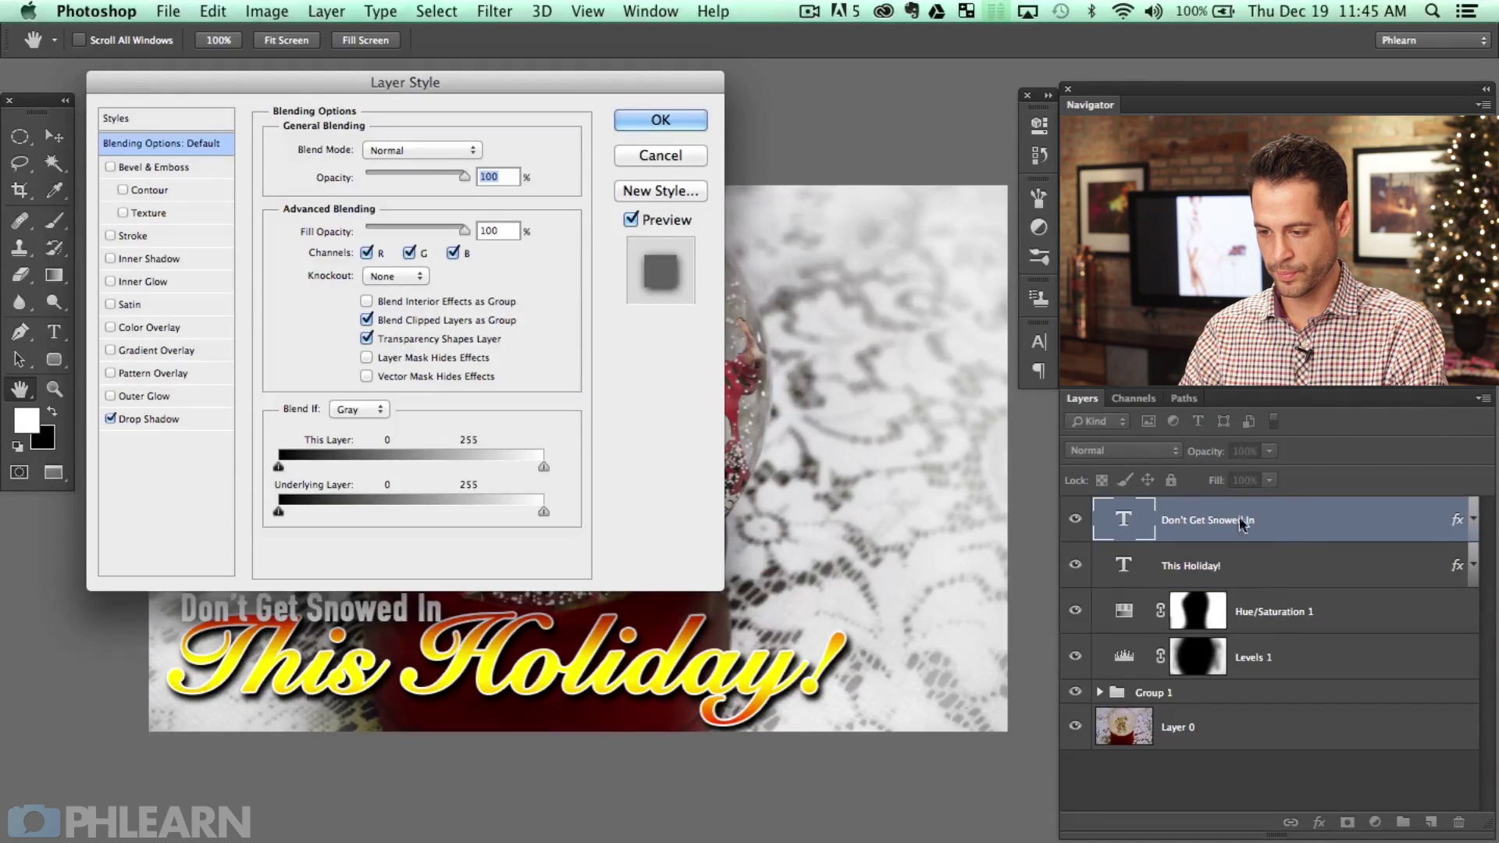
{"action": "left_click", "coordinate": [165, 422]}
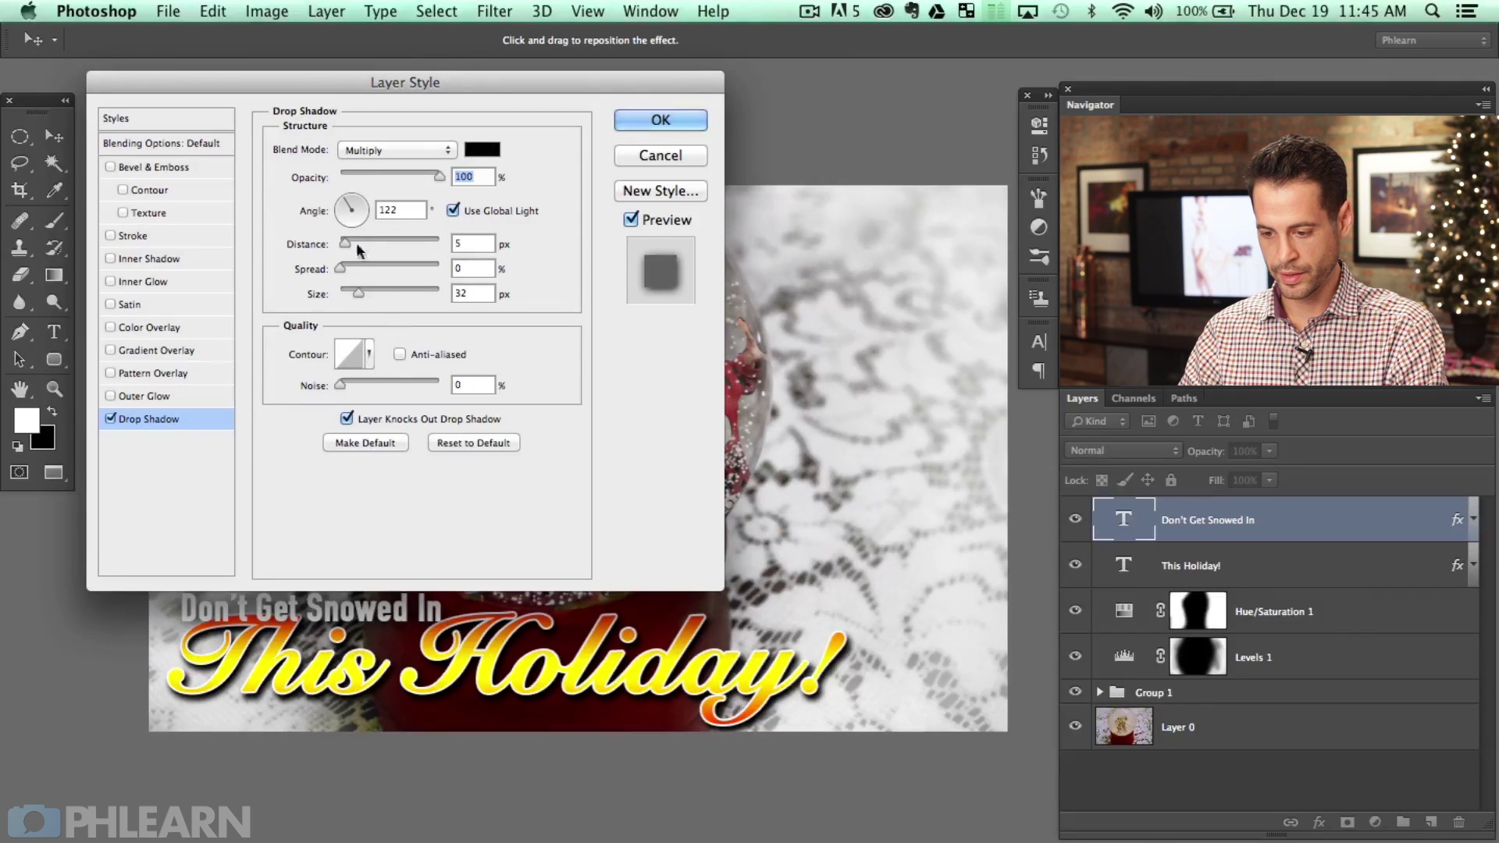
{"action": "left_click_drag", "start_coordinate": [345, 269], "coordinate": [353, 291]}
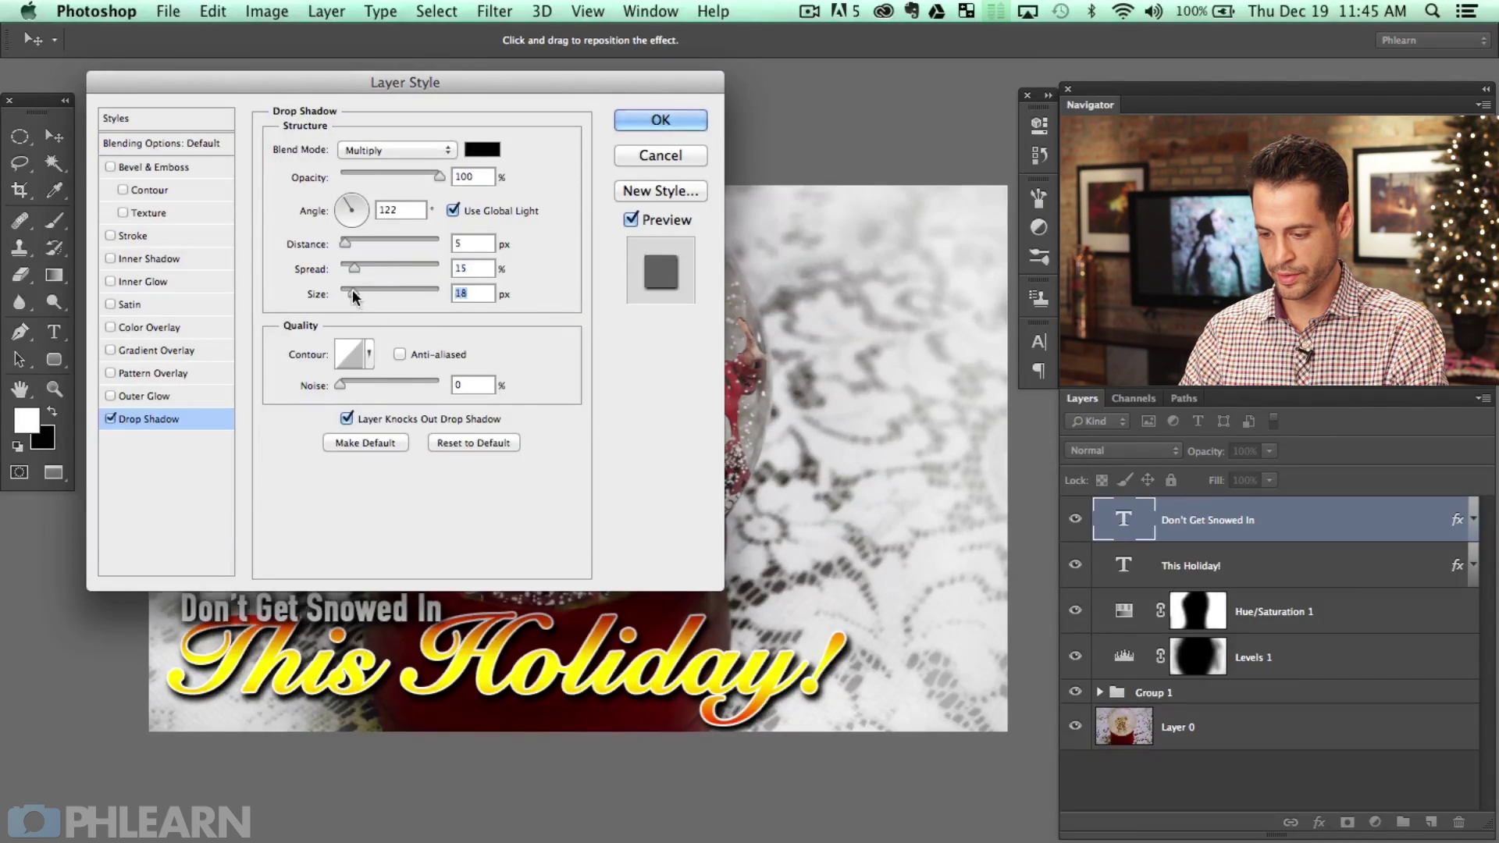
{"action": "mouse_move", "coordinate": [581, 82]}
{"action": "left_mouse_down"}
{"action": "mouse_move", "coordinate": [672, 85]}
{"action": "mouse_move", "coordinate": [938, 625]}
{"action": "mouse_move", "coordinate": [906, 750]}
{"action": "mouse_move", "coordinate": [812, 313]}
{"action": "left_mouse_up"}
{"action": "left_click", "coordinate": [877, 337]}
{"action": "key", "text": "b"}
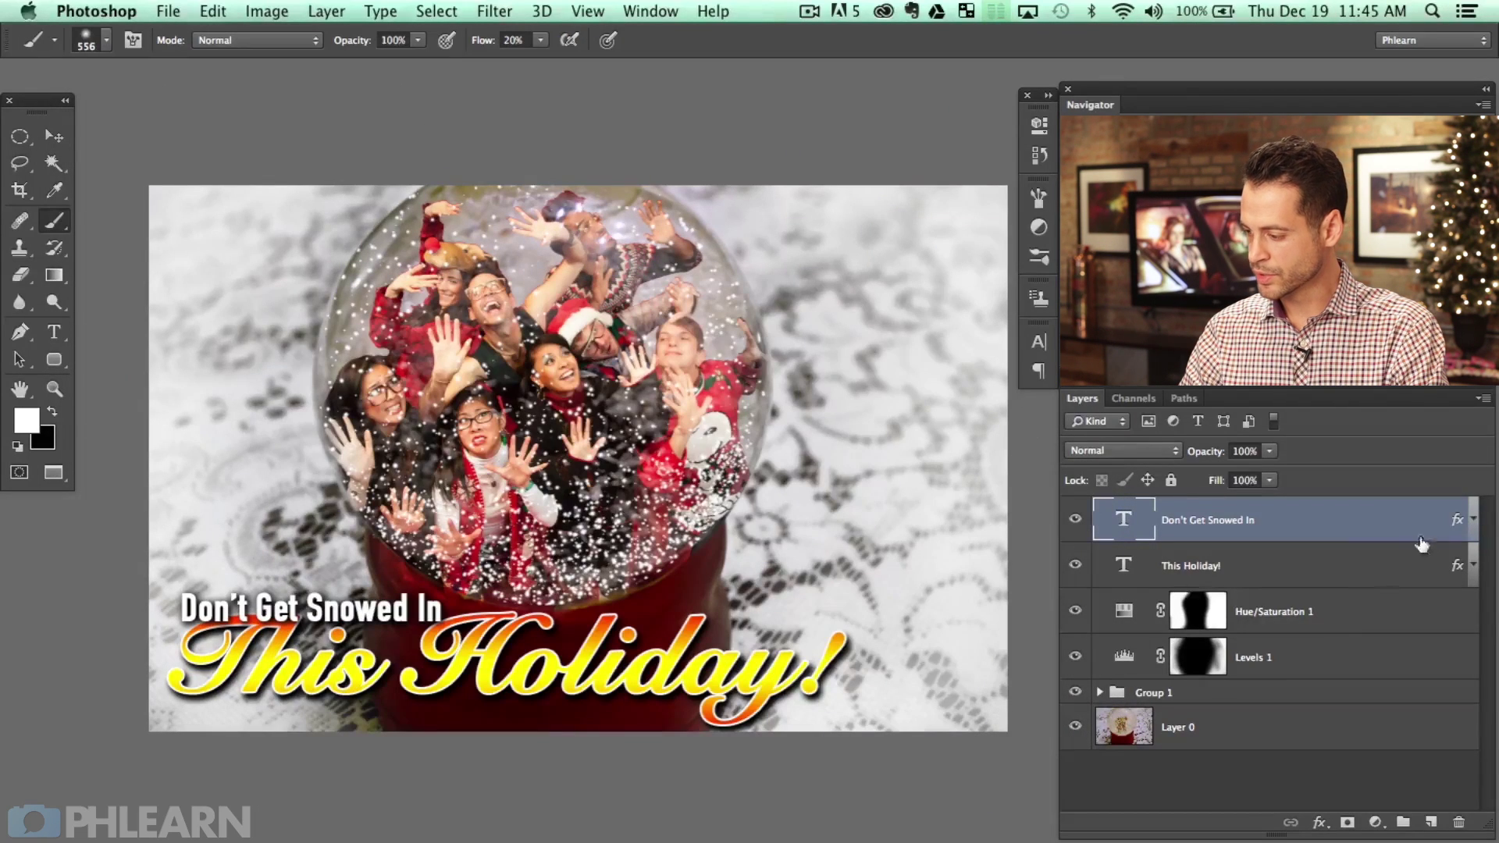
Expand the effects of both text layers and compare the greeting with its layer effects hidden and shown.
{"action": "left_click", "coordinate": [1475, 521]}
{"action": "left_click", "coordinate": [1473, 605]}
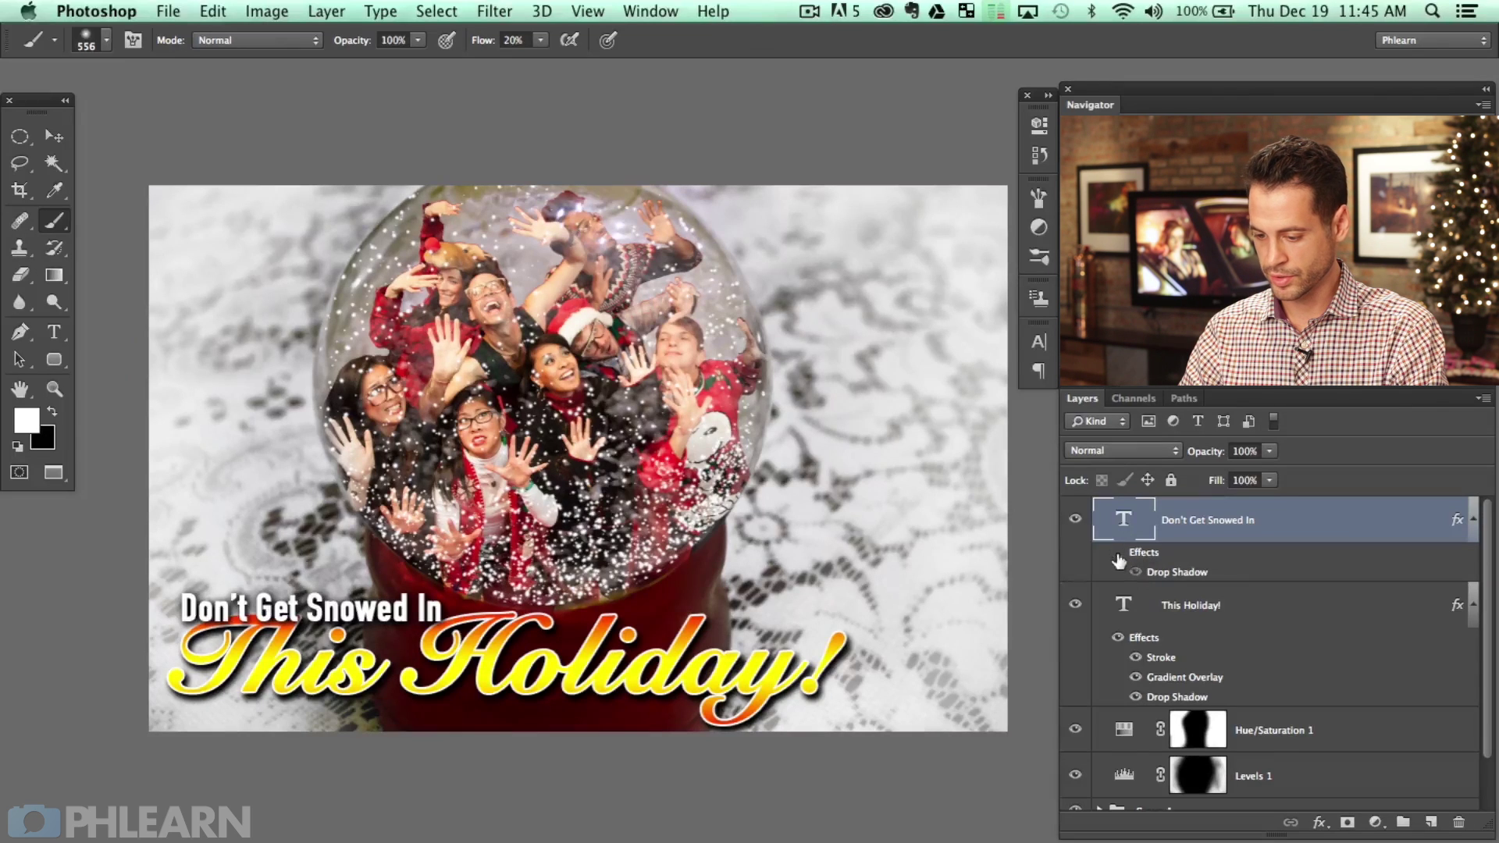
{"action": "left_click", "coordinate": [1118, 554]}
{"action": "left_click", "coordinate": [1118, 638]}
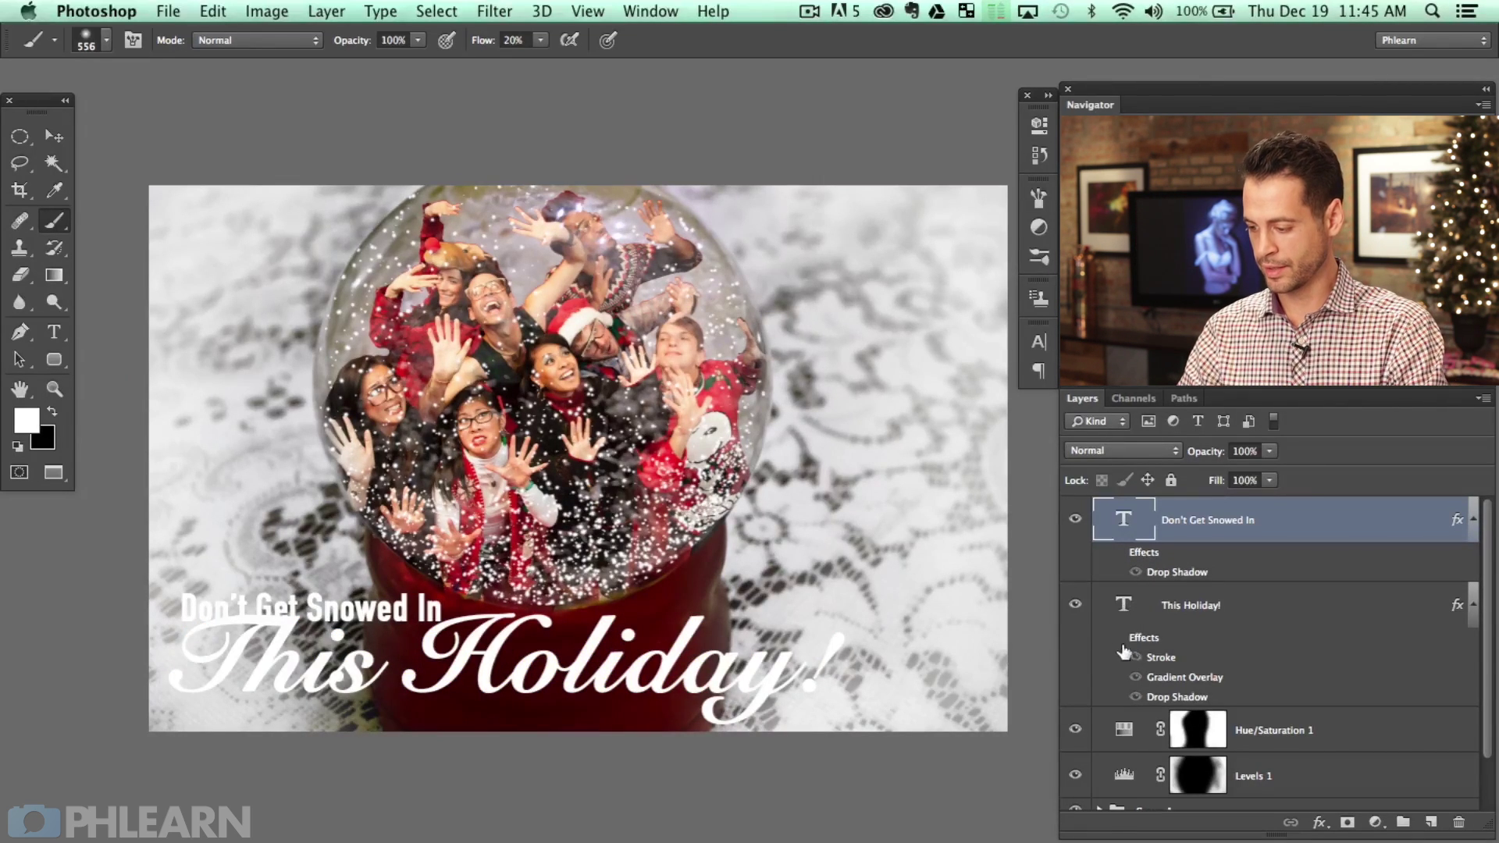
{"action": "left_click", "coordinate": [1119, 639]}
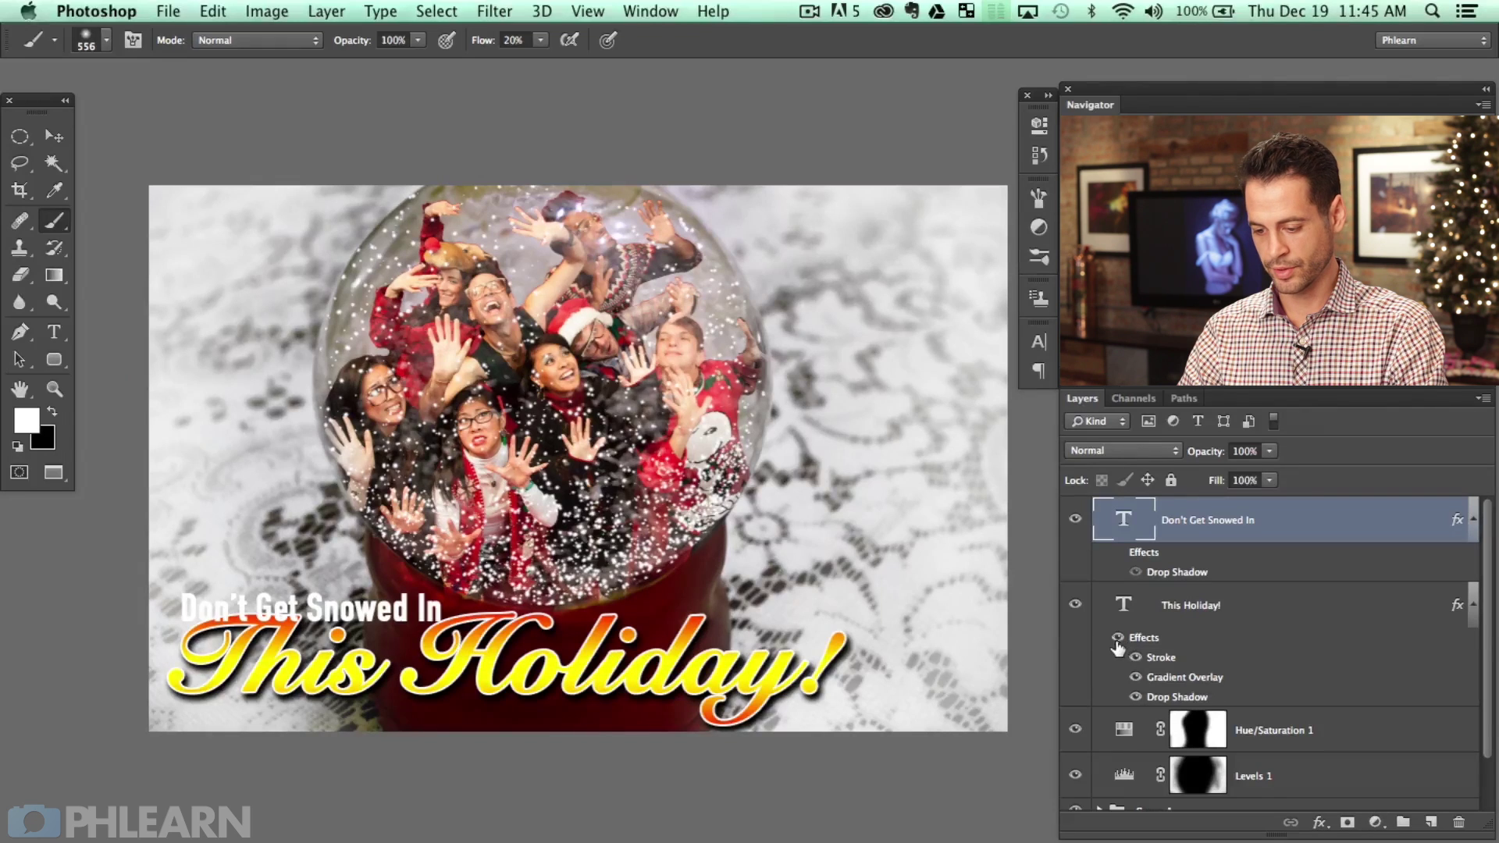
{"action": "left_click", "coordinate": [1117, 552]}
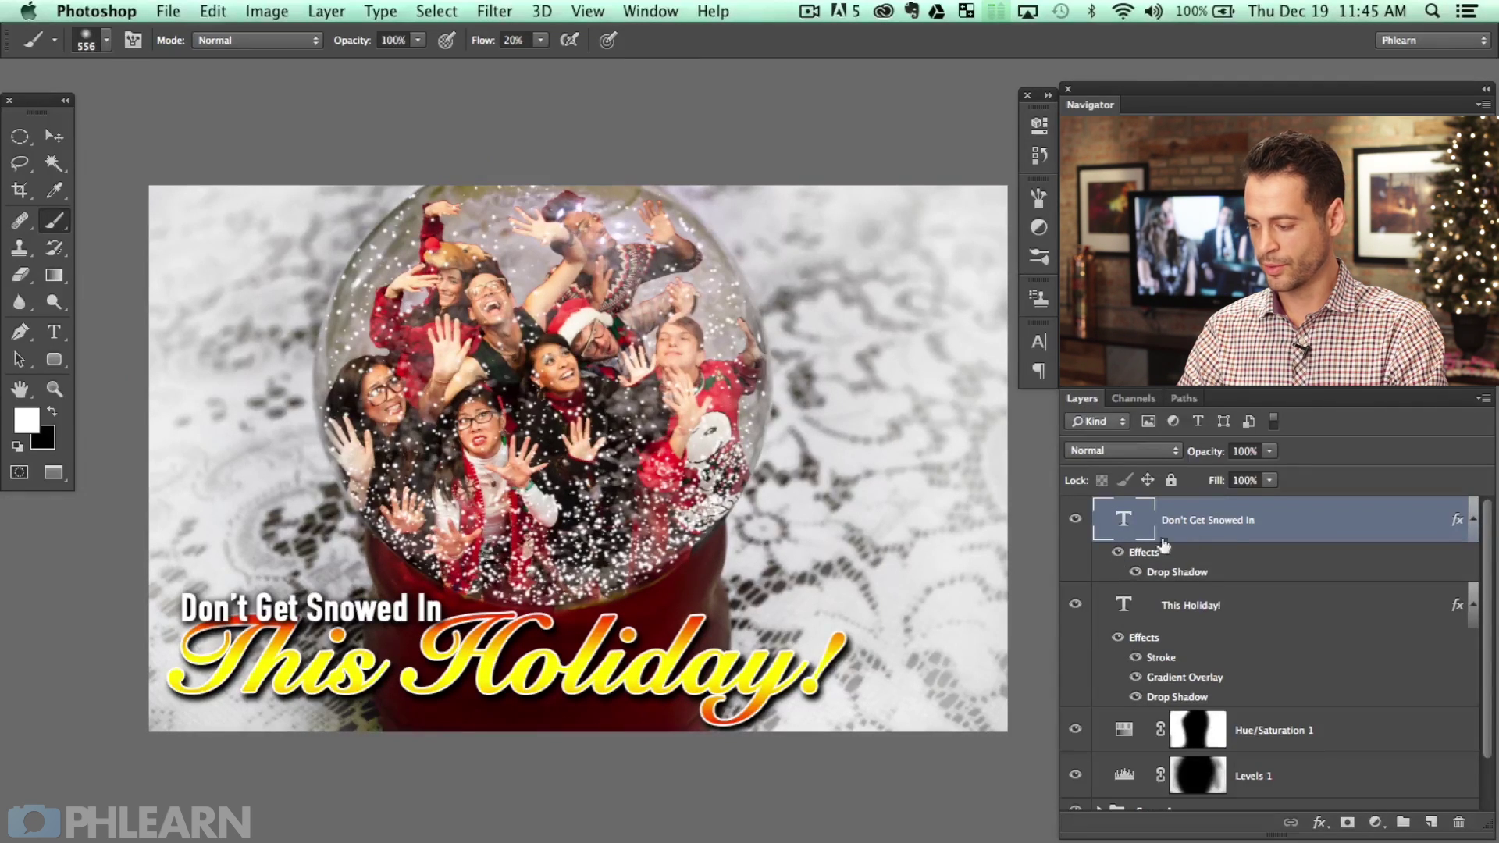
Raise "Don't Get Snowed In" slightly above the script line and stretch "This Holiday!" horizontally to nearly the card's full width.
{"action": "key", "text": "v"}
{"action": "left_click_drag", "start_coordinate": [478, 672], "coordinate": [485, 656]}
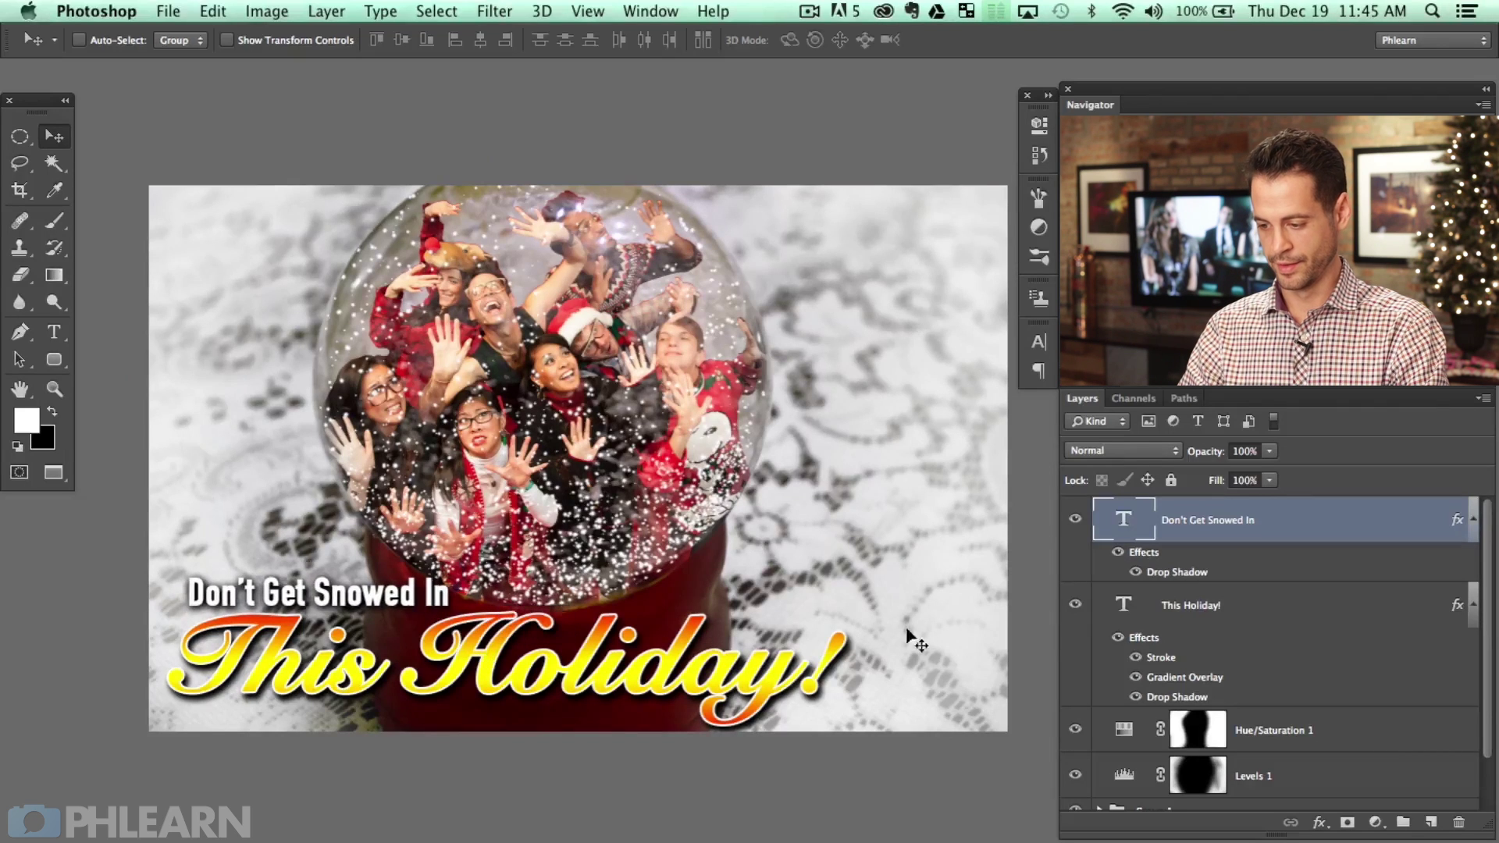
{"action": "left_click", "coordinate": [1242, 613]}
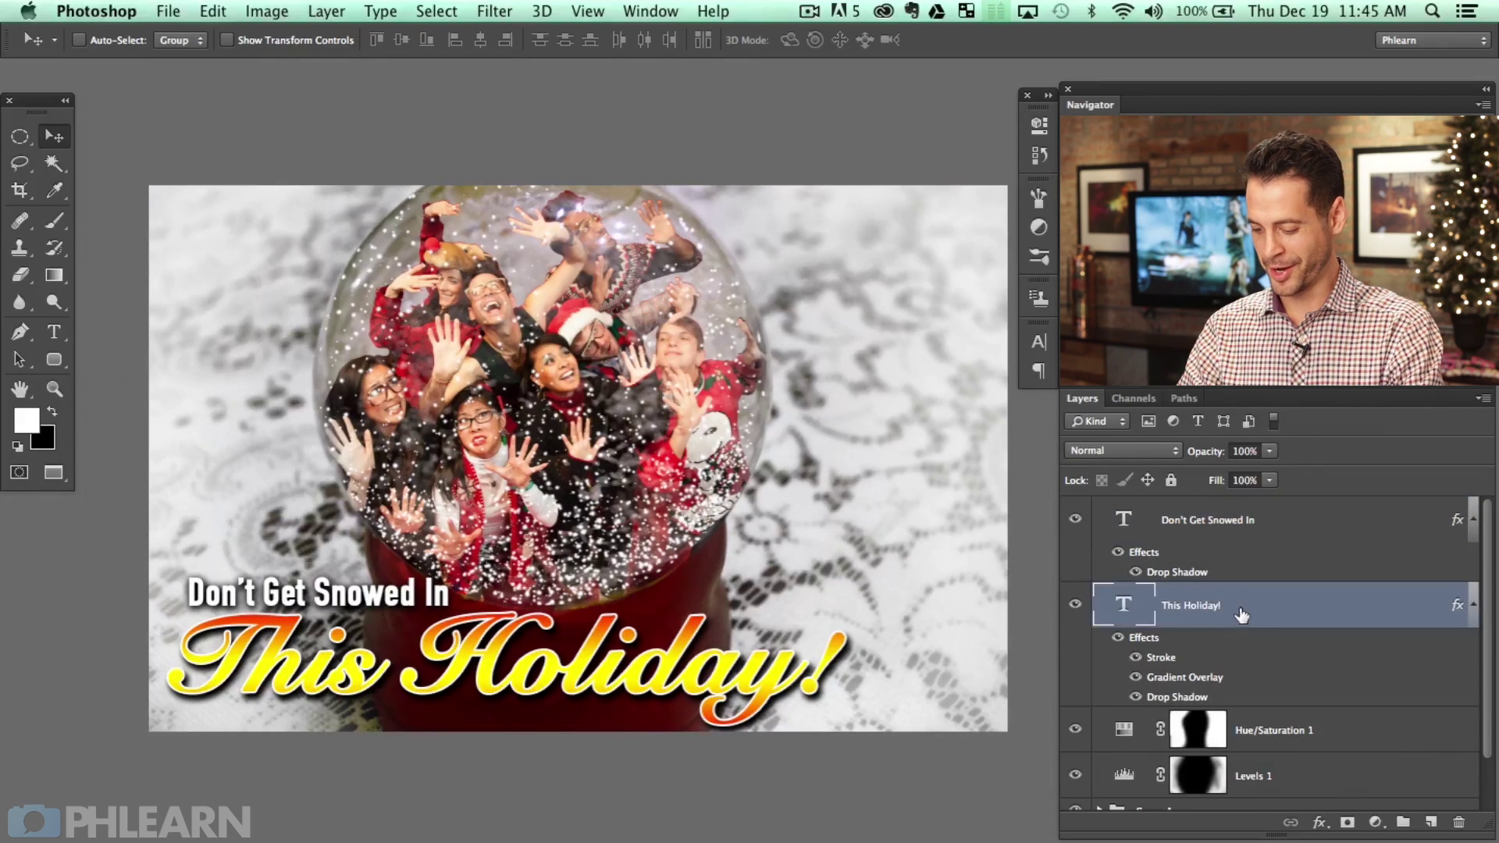
{"action": "key", "text": "super+t"}
{"action": "left_click_drag", "start_coordinate": [848, 671], "coordinate": [991, 666]}
{"action": "key", "text": "Return"}
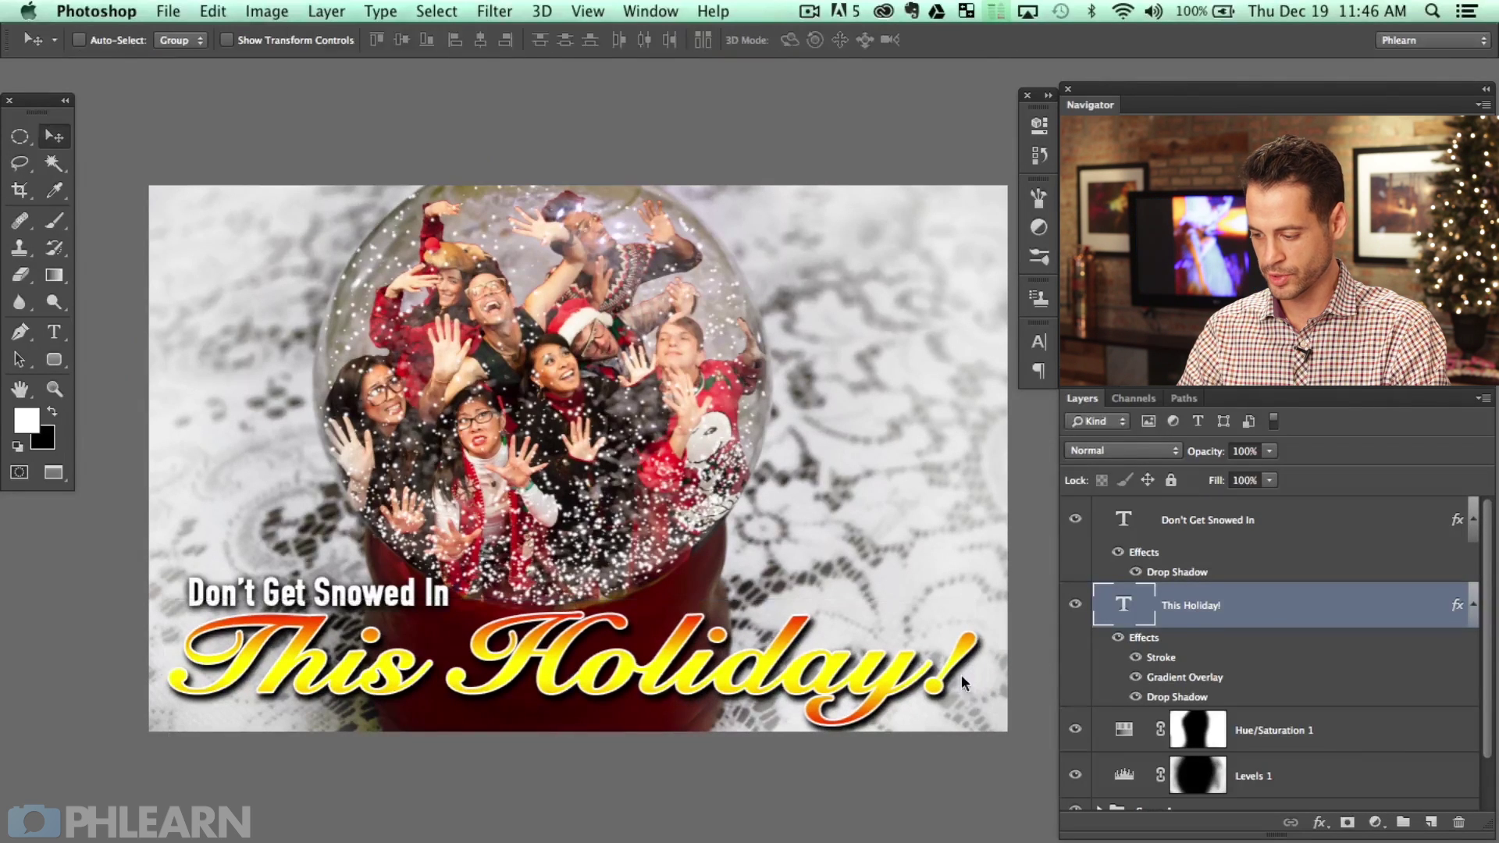
Nudge "This Holiday!" and "Don't Get Snowed In" into alignment, and shift both text lines together slightly up and left on the card.
{"action": "mouse_move", "coordinate": [965, 699]}
{"action": "left_mouse_down"}
{"action": "mouse_move", "coordinate": [950, 705]}
{"action": "mouse_move", "coordinate": [958, 691]}
{"action": "left_mouse_up"}
{"action": "left_click", "coordinate": [1219, 529]}
{"action": "left_click_drag", "start_coordinate": [812, 673], "coordinate": [817, 666]}
{"action": "left_click", "coordinate": [1218, 608], "text": "shift"}
{"action": "left_click_drag", "start_coordinate": [947, 640], "coordinate": [940, 644]}
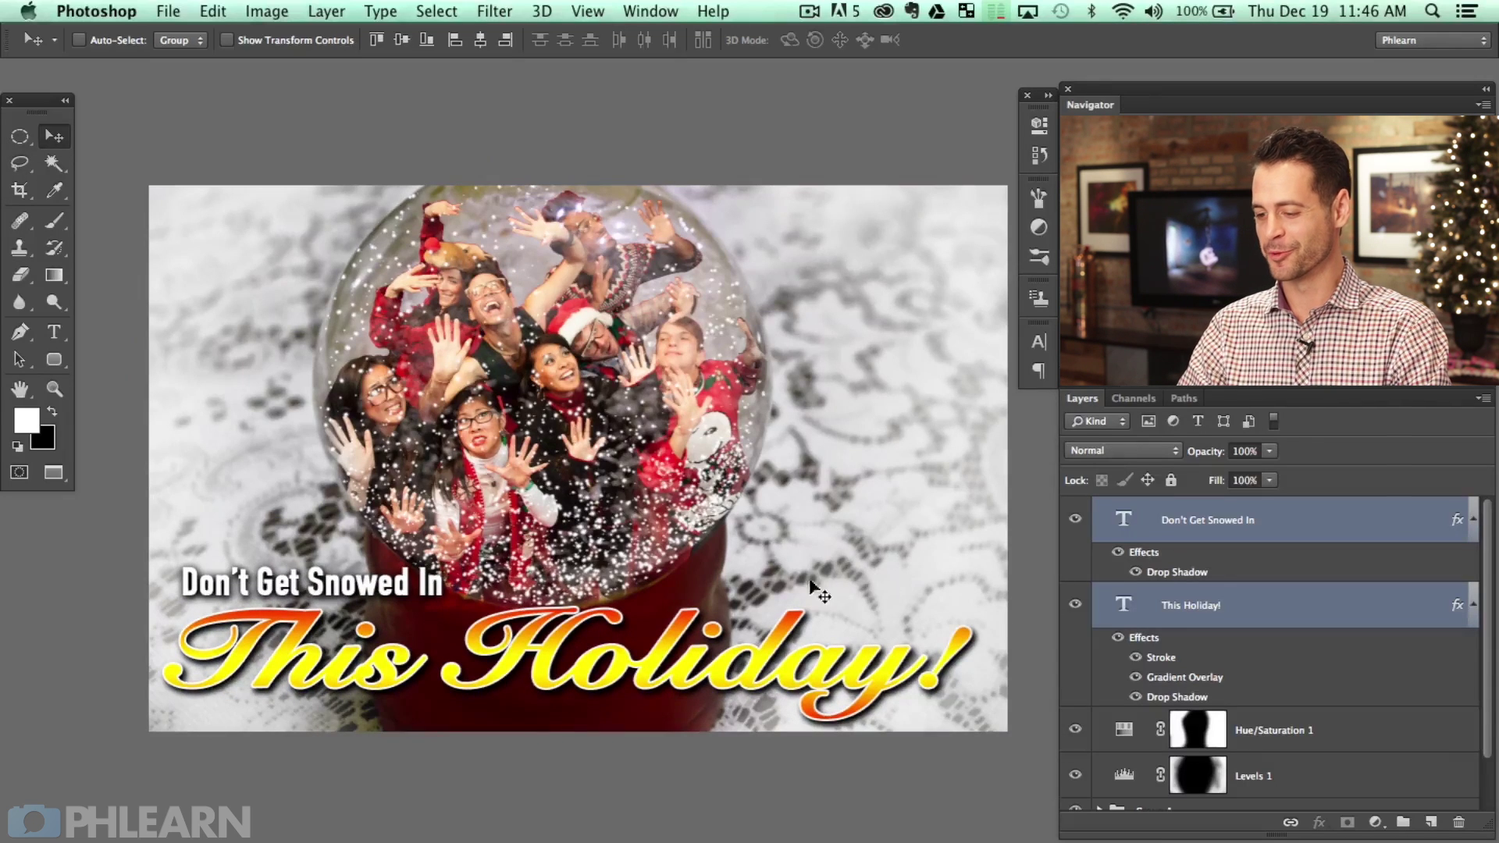
{"action": "scroll", "coordinate": [836, 578], "scroll_direction": "up", "scroll_amount": 2}
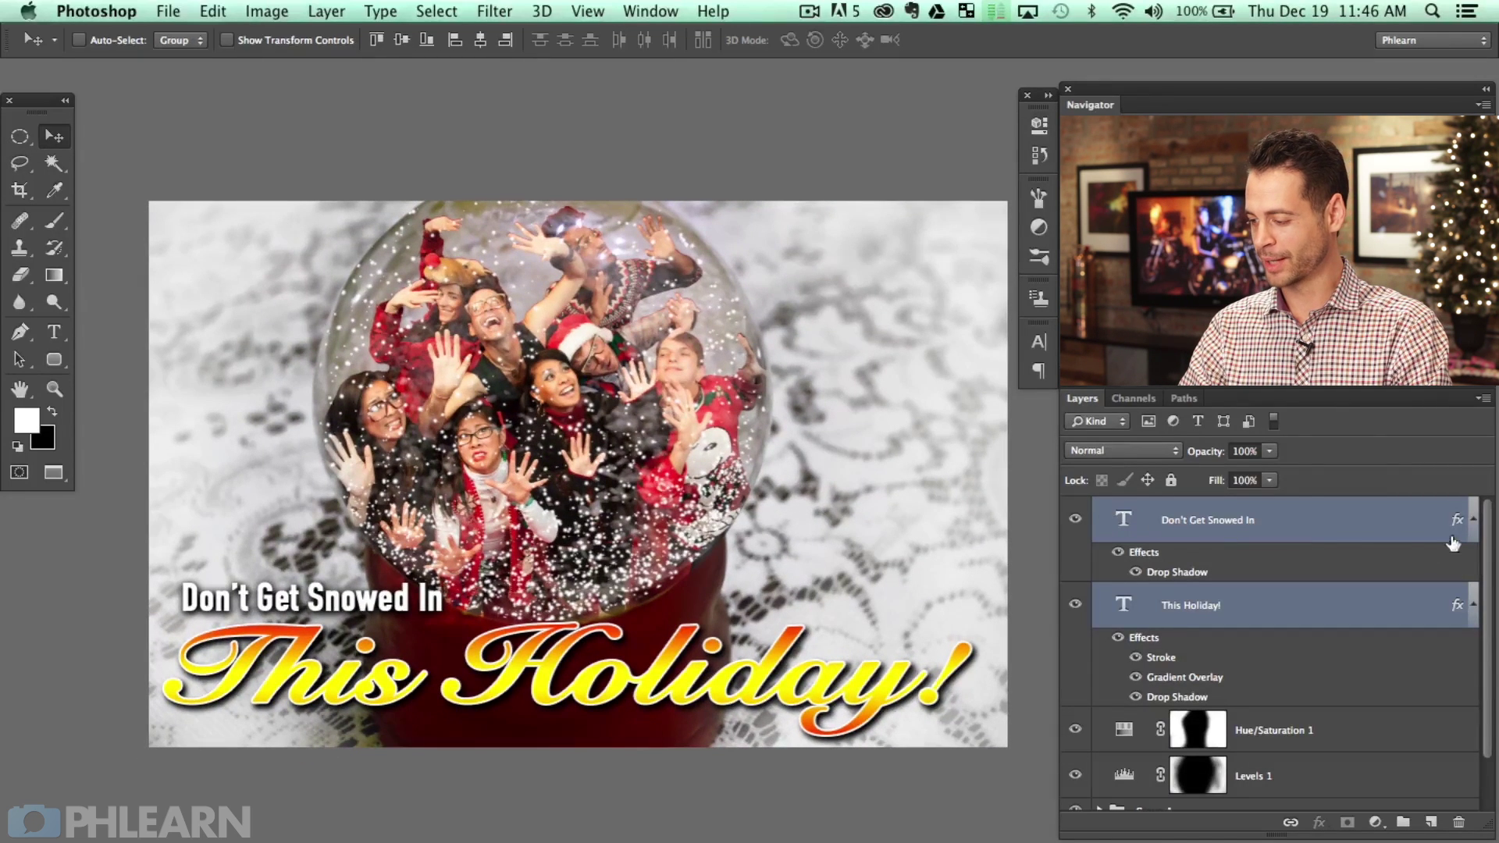
Collapse the text layers' effects and group the layers from Levels 1 up to "Don't Get Snowed In".
{"action": "left_click", "coordinate": [1472, 520], "text": "alt"}
{"action": "left_click", "coordinate": [1471, 567], "text": "alt"}
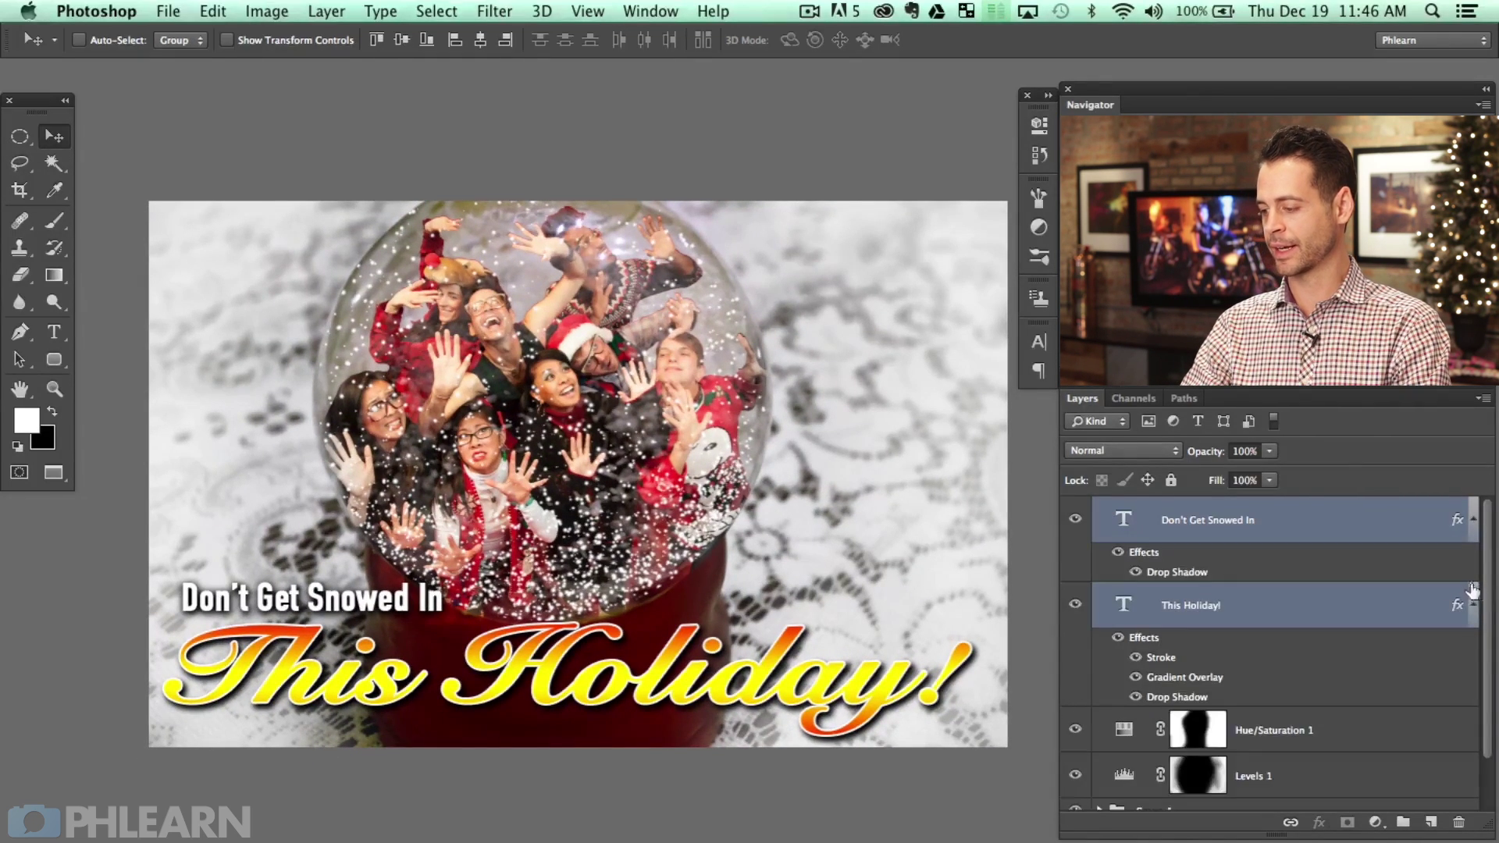
{"action": "left_click", "coordinate": [1472, 603], "text": "alt"}
{"action": "left_click", "coordinate": [1336, 665]}
{"action": "key", "text": "d"}
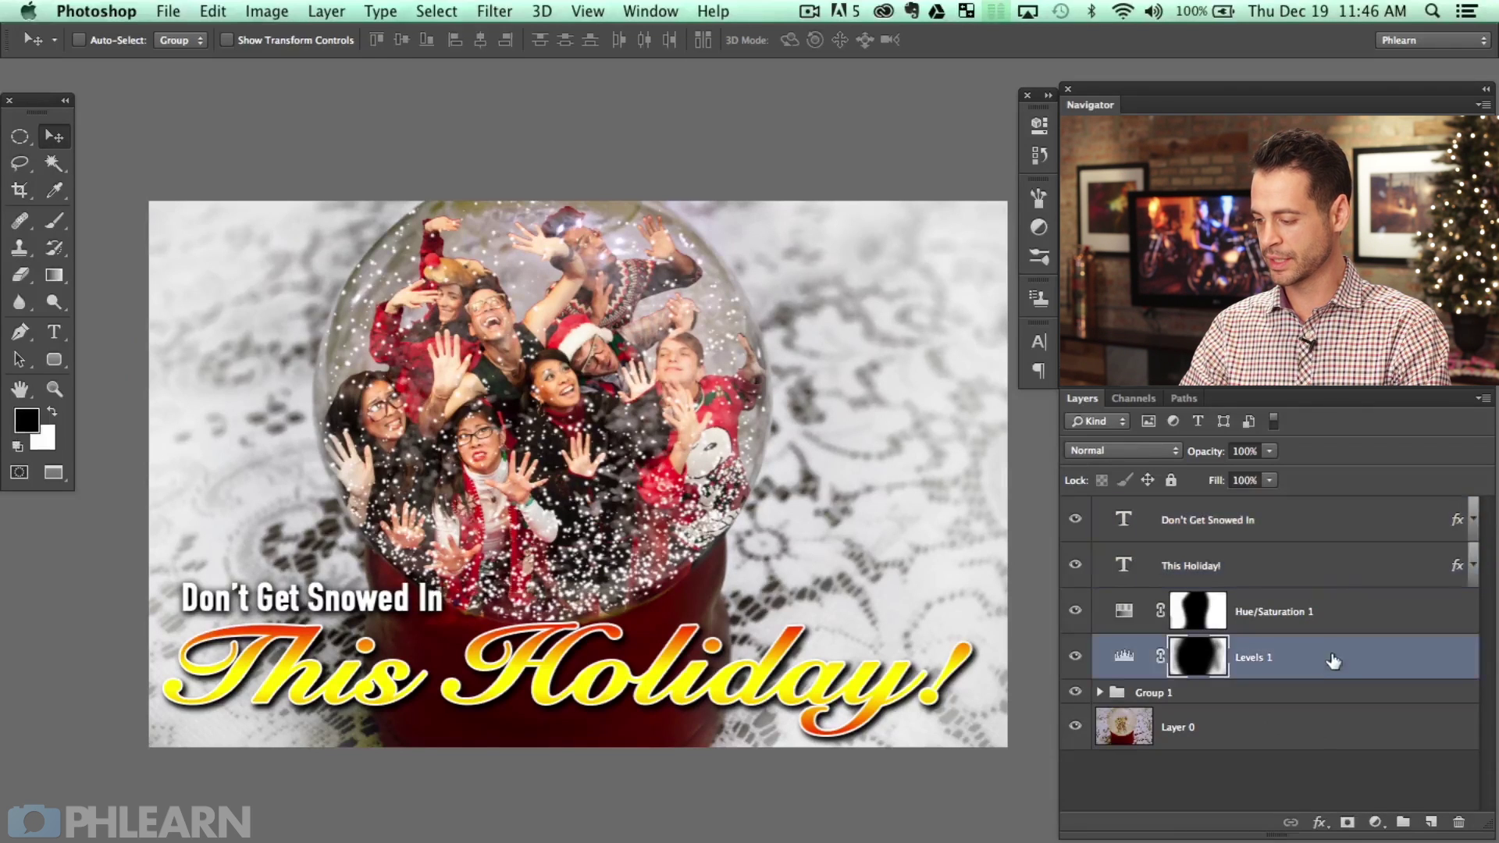
{"action": "left_click", "coordinate": [1291, 531], "text": "shift"}
{"action": "key", "text": "x"}
{"action": "key", "text": "super+g"}
Toggle the visibility of Group 2 and Group 1 to compare the card before and after each set of edits.
{"action": "left_click", "coordinate": [1076, 511]}
{"action": "left_click", "coordinate": [1077, 512]}
{"action": "left_click", "coordinate": [1076, 511]}
{"action": "left_click", "coordinate": [1076, 511]}
{"action": "left_click", "coordinate": [1076, 534]}
{"action": "left_click", "coordinate": [1077, 535]}
{"action": "left_click", "coordinate": [1077, 534]}
{"action": "left_click", "coordinate": [1079, 536]}
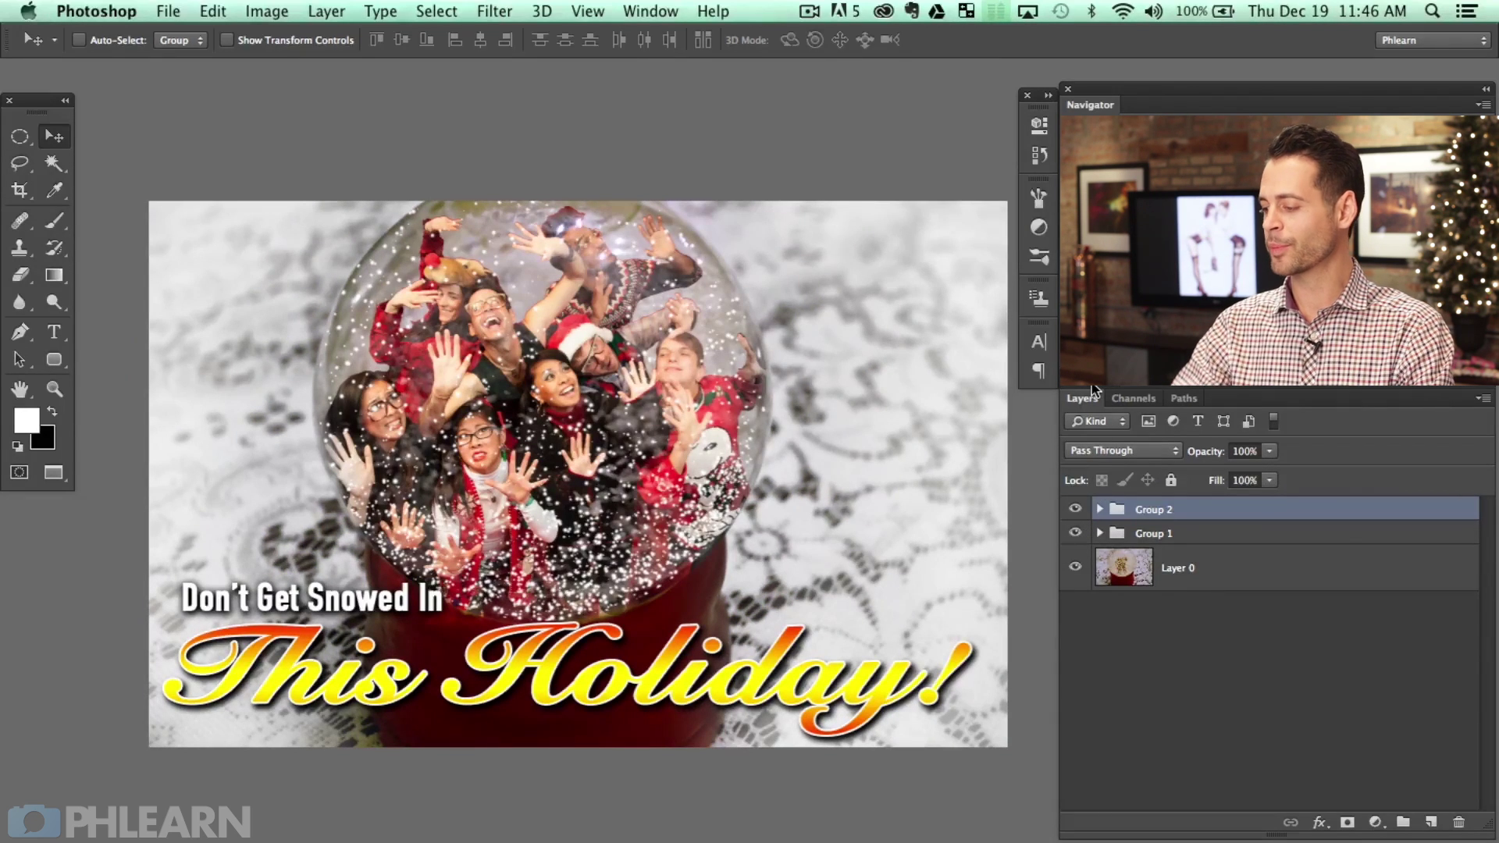